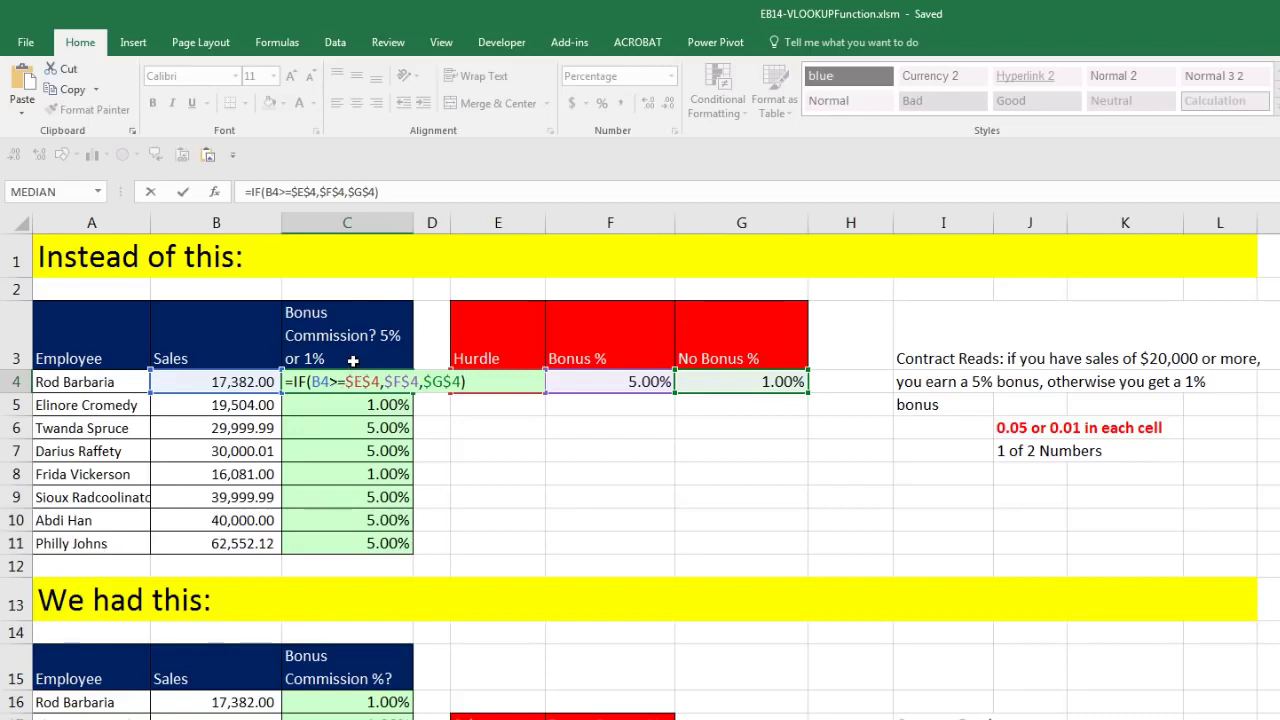
Inspect the IF formula in C4 that assigns the 5% or 1% bonus commission, leaving it as it is.
key("ctrl+Return")
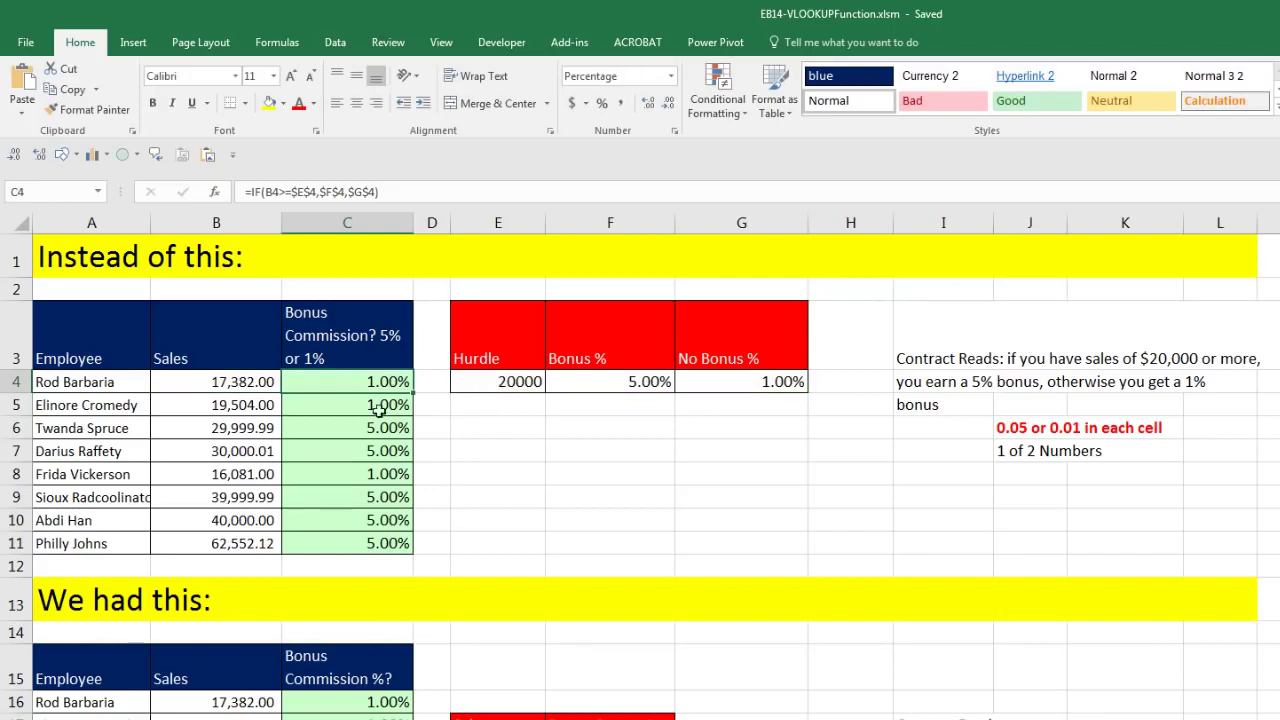
key("F2")
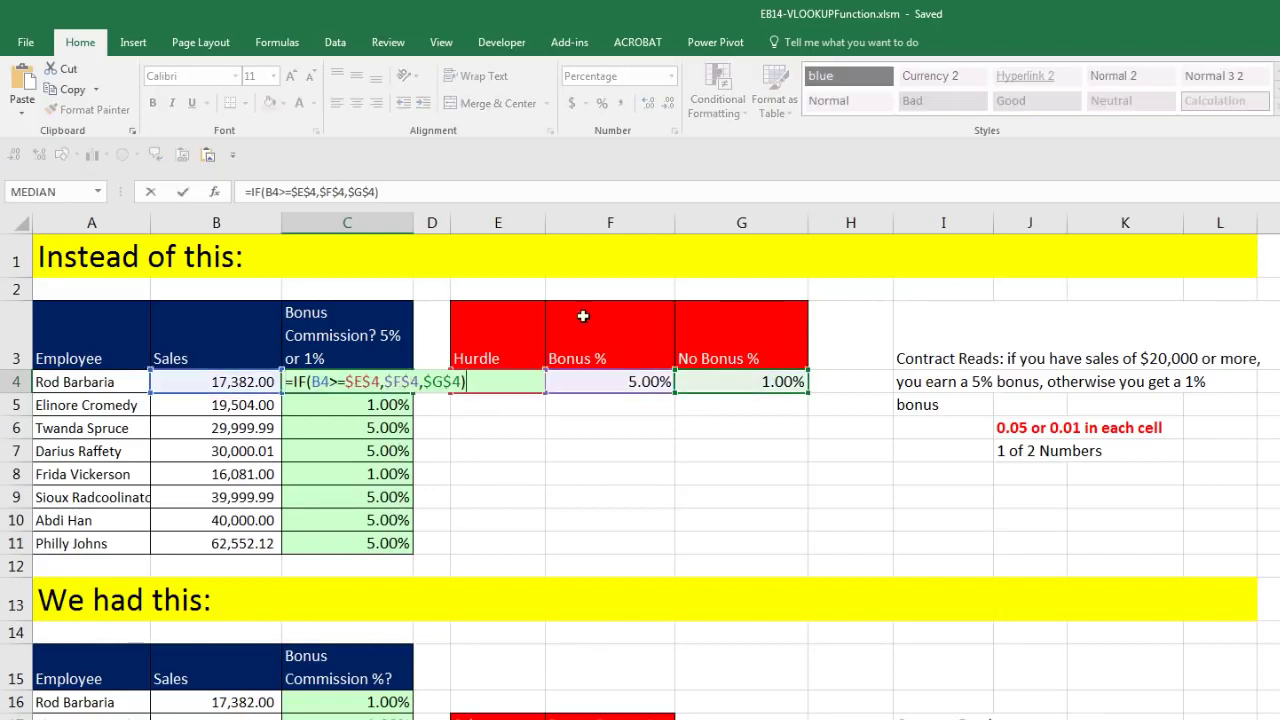
key("Escape")
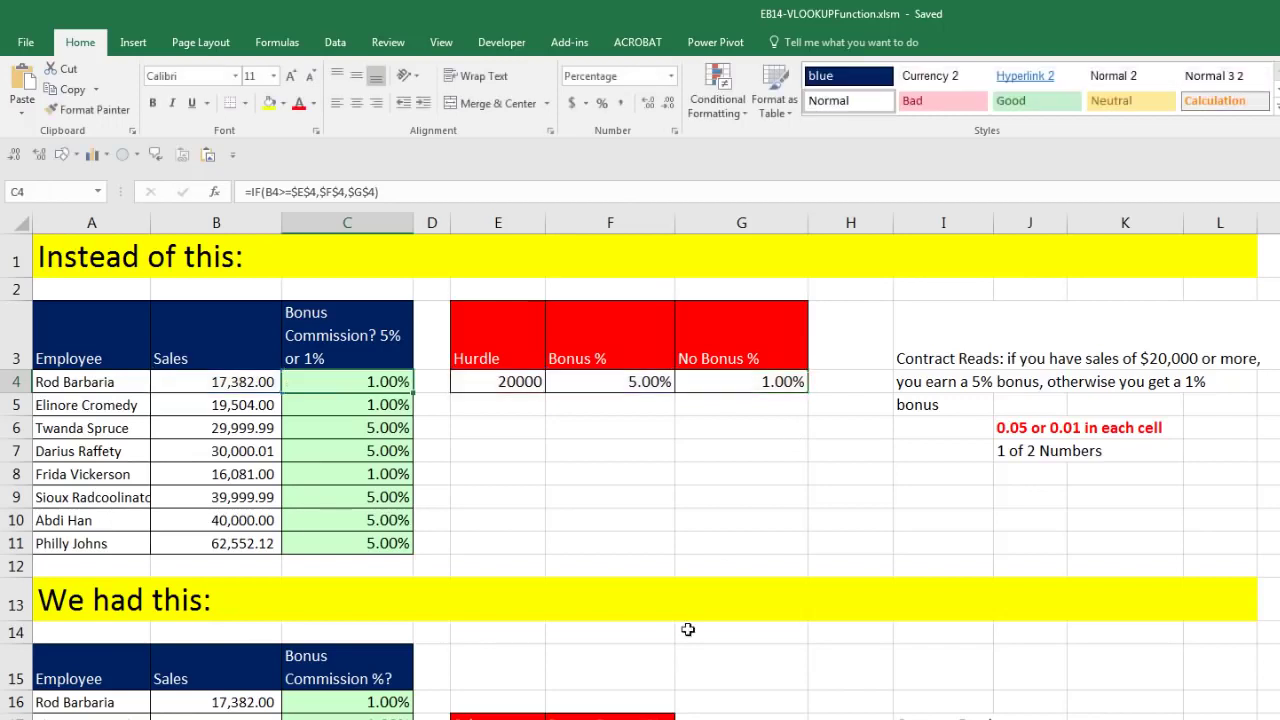
Inspect the nested IF formula in C16 of the "We had this" bonus commission table without editing it.
scroll(666, 666, "down", 3)
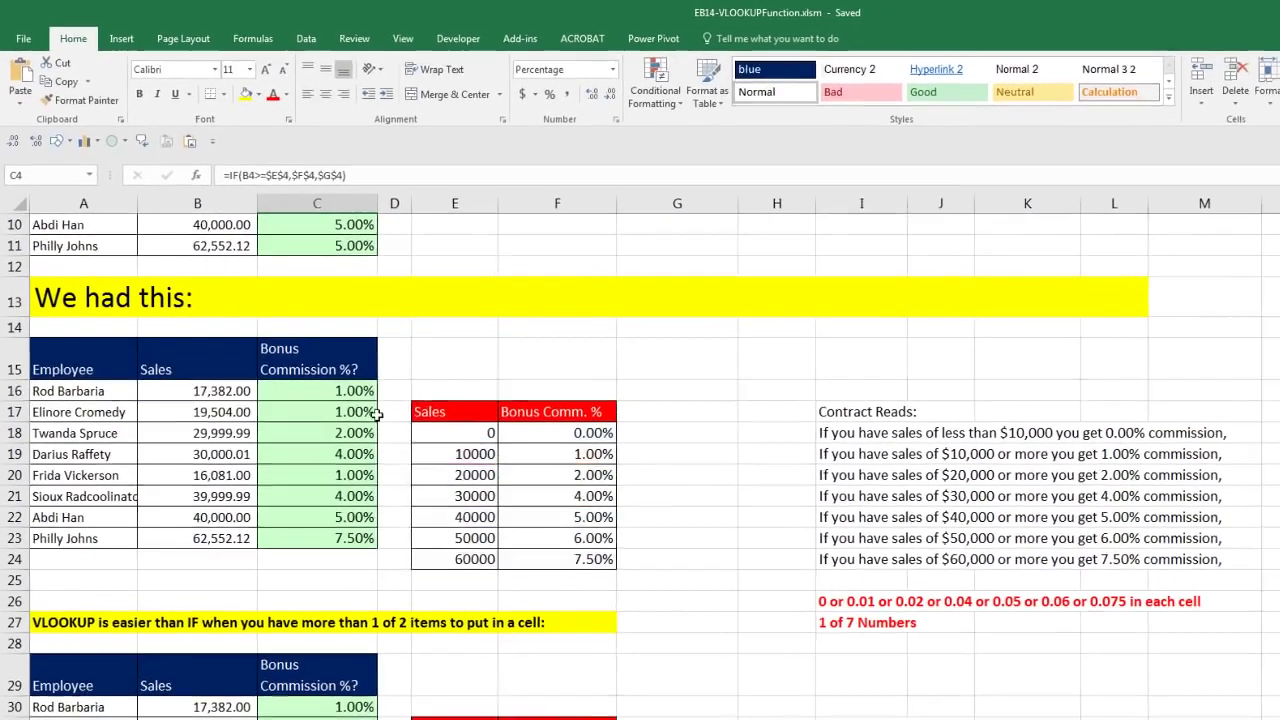
double_click(355, 413)
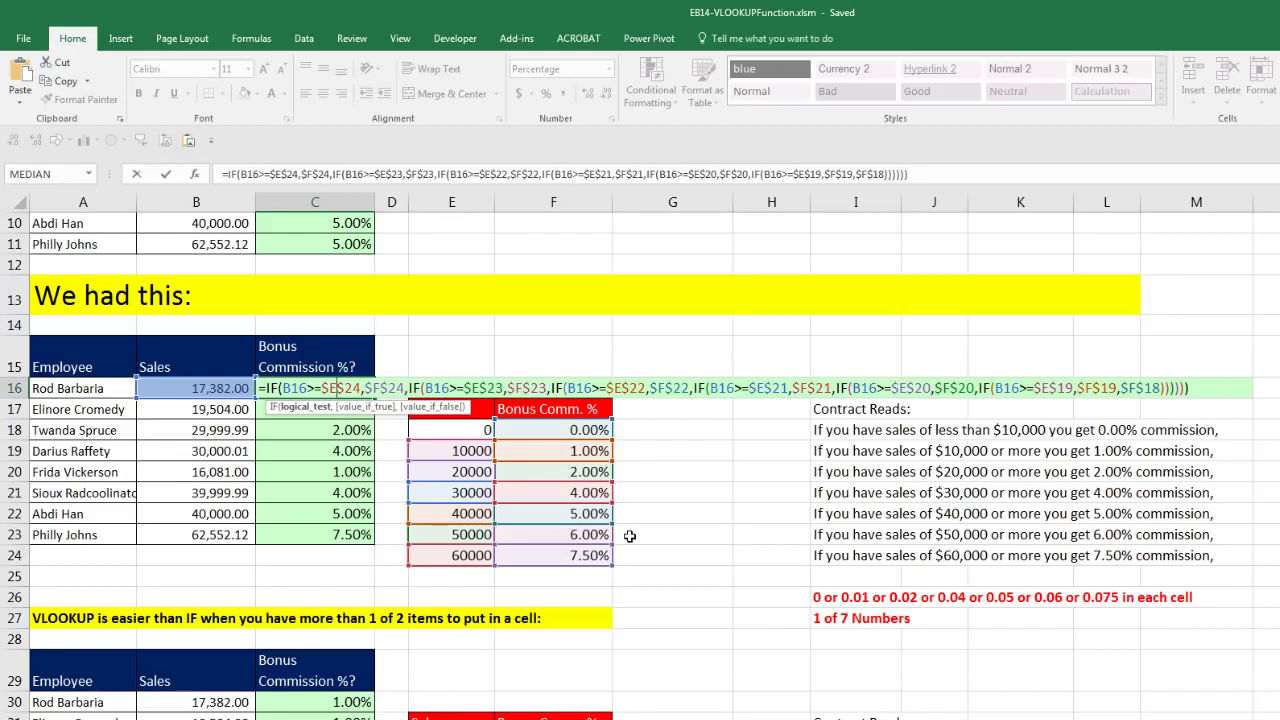
key("Escape")
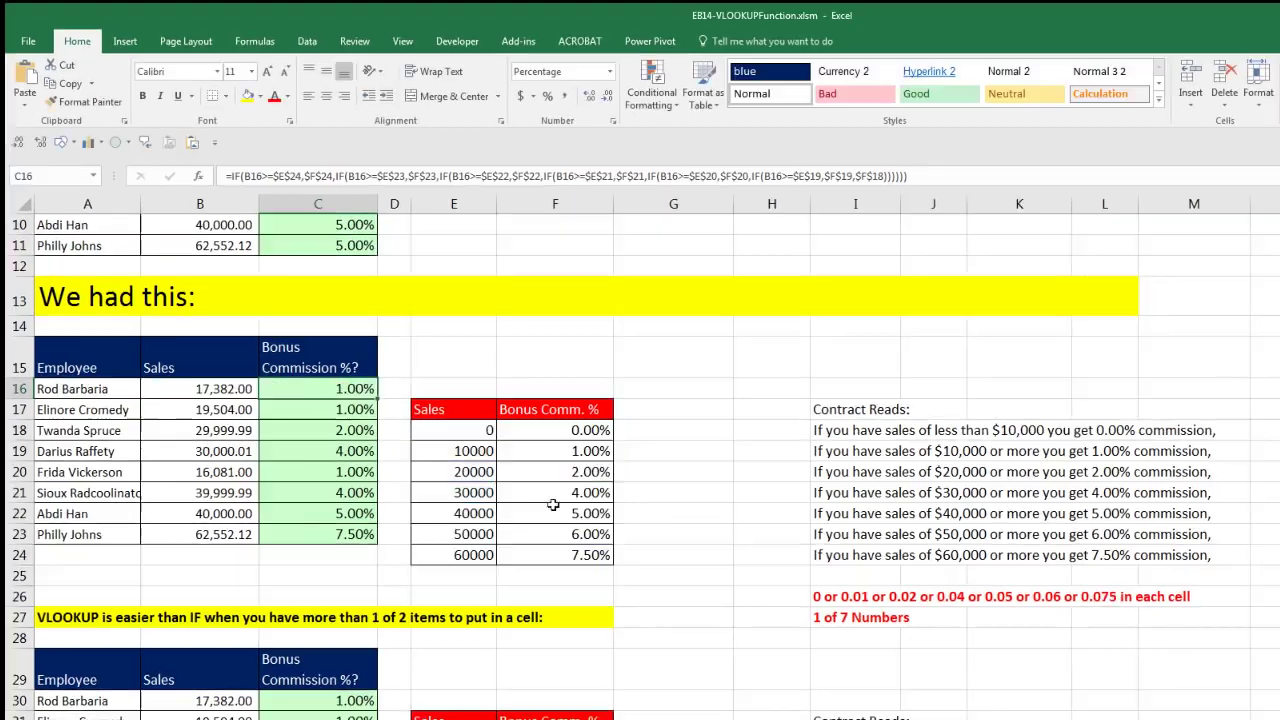
Inspect the VLOOKUP formula in C30 that returns the bonus commission percentage, without editing it.
scroll(424, 454, "down", 4)
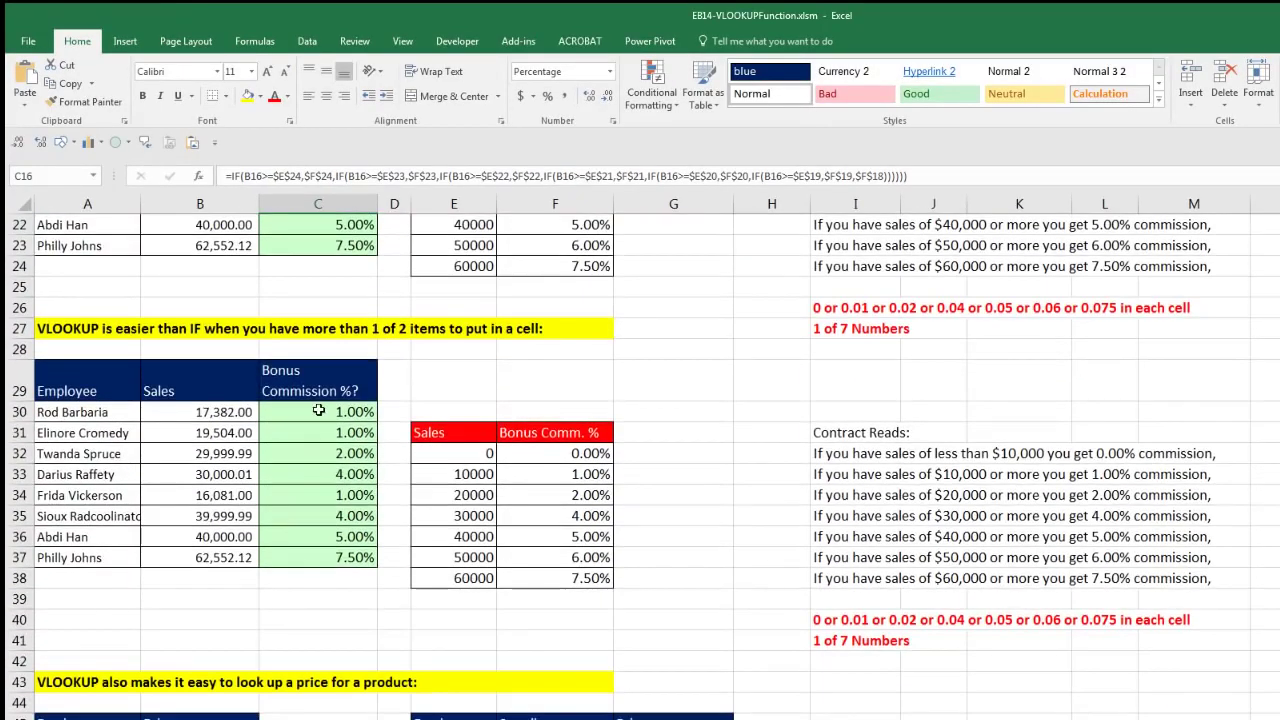
left_click(317, 411)
key("F2")
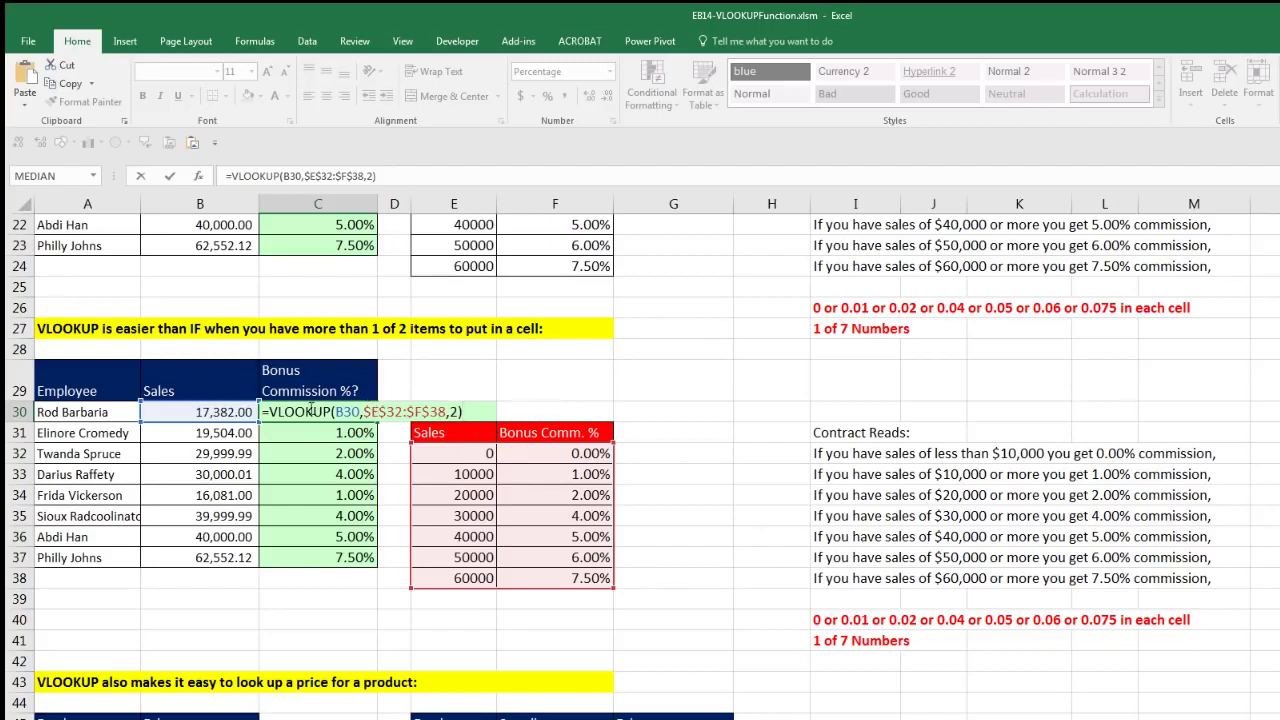
key("ctrl+Return")
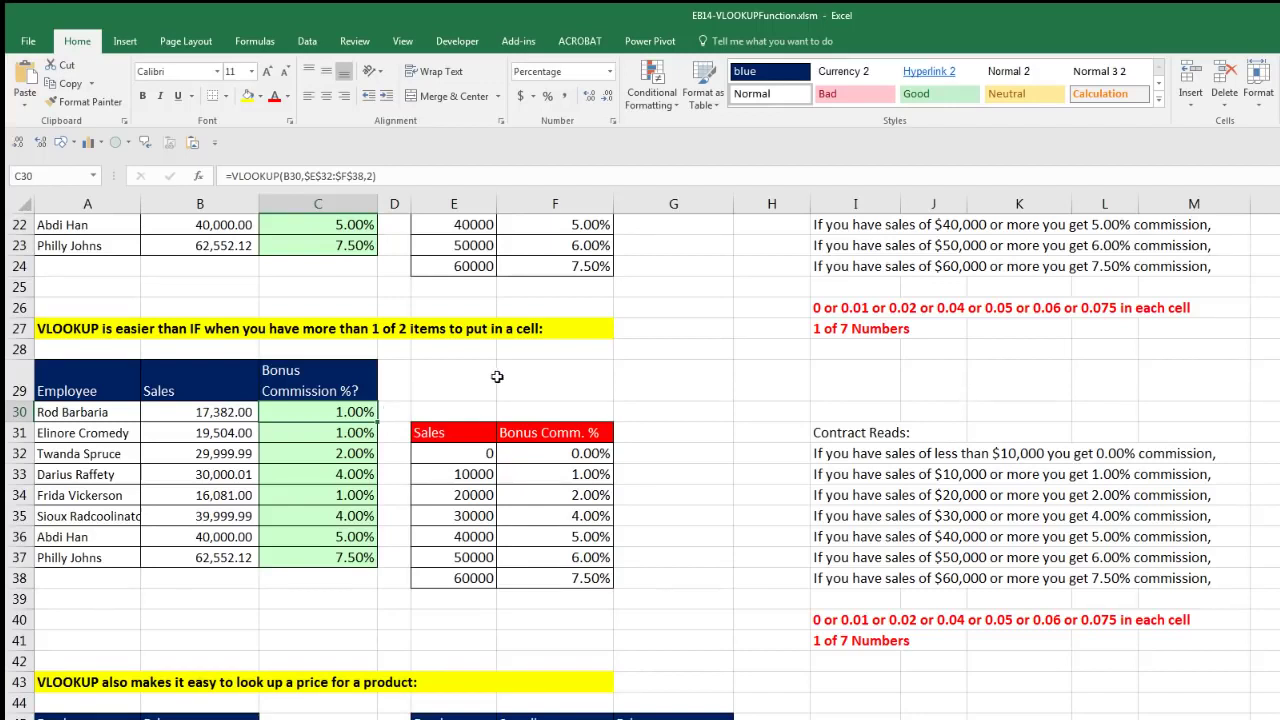
Inspect the exact-match VLOOKUP formula in B46 that returns the product price for Quad.
scroll(542, 474, "down", 3)
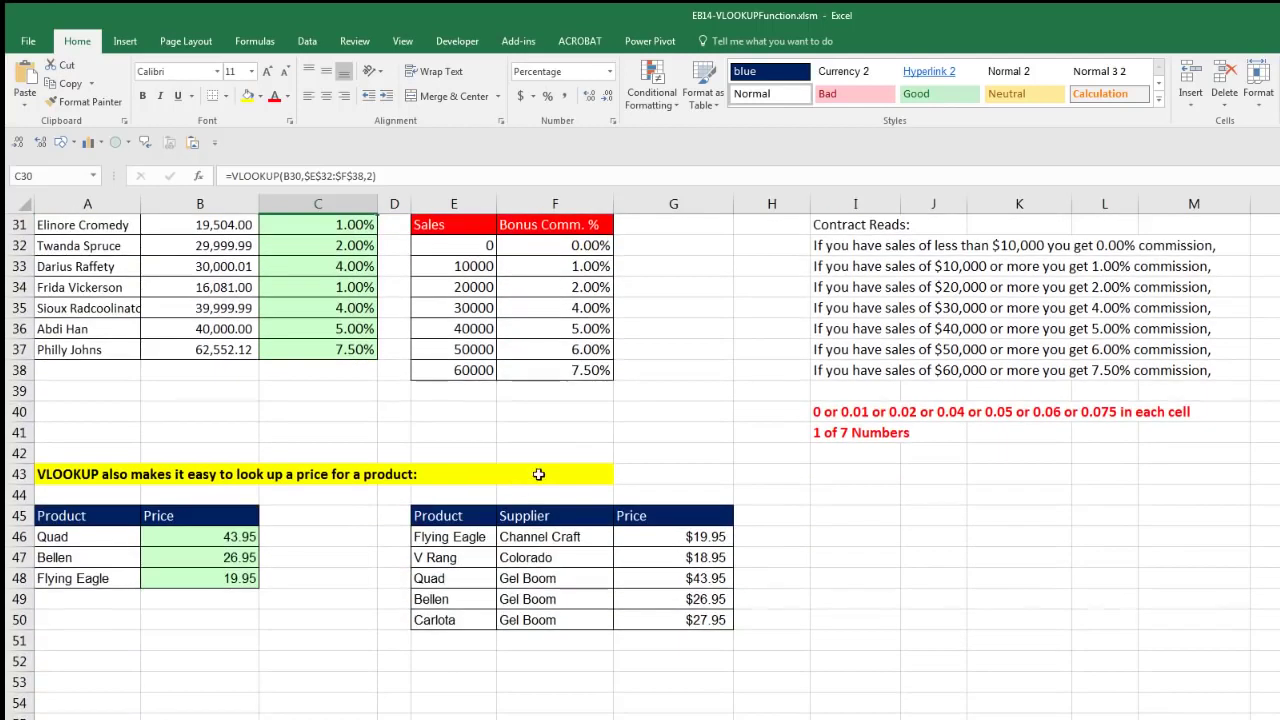
left_click(222, 537)
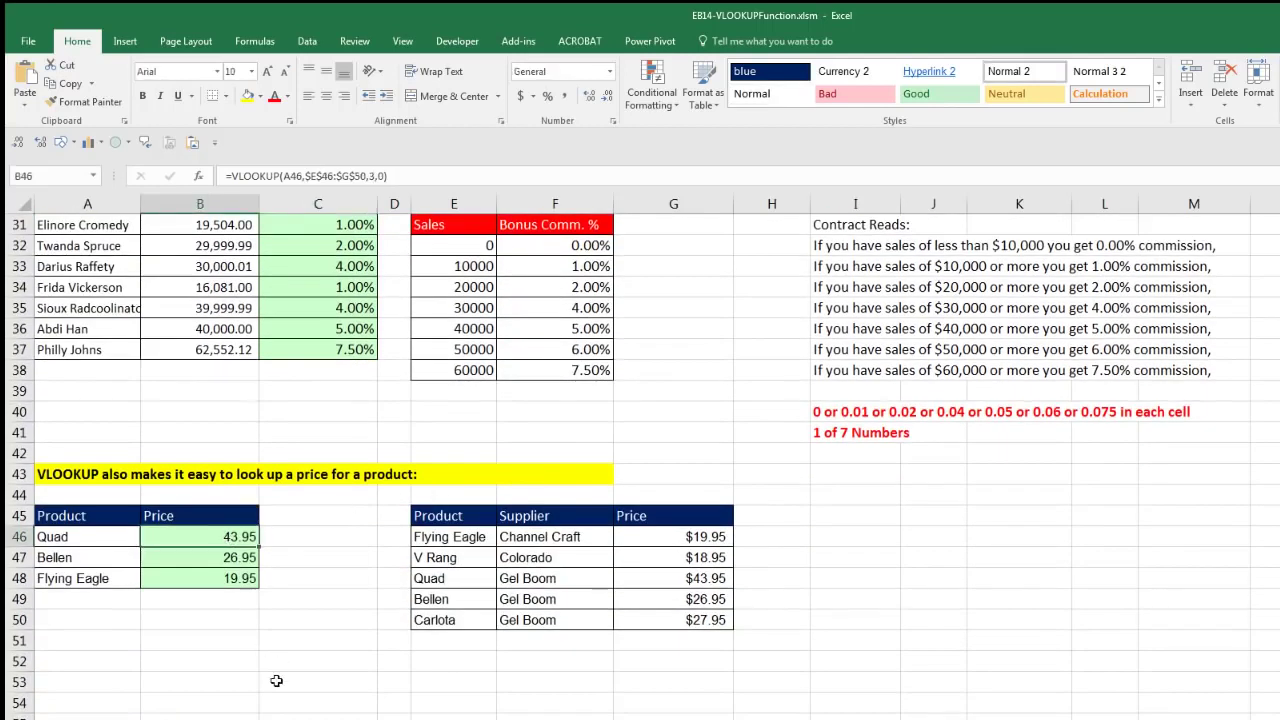
key("F2")
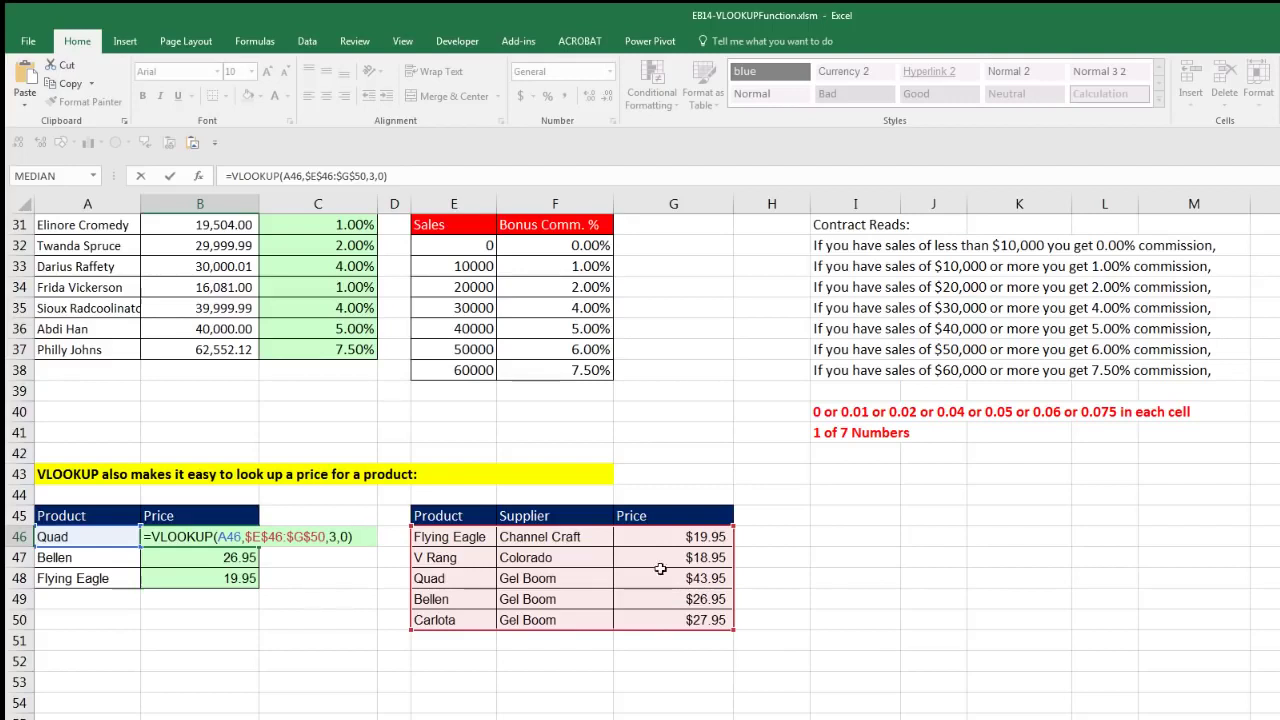
key("ctrl+Return")
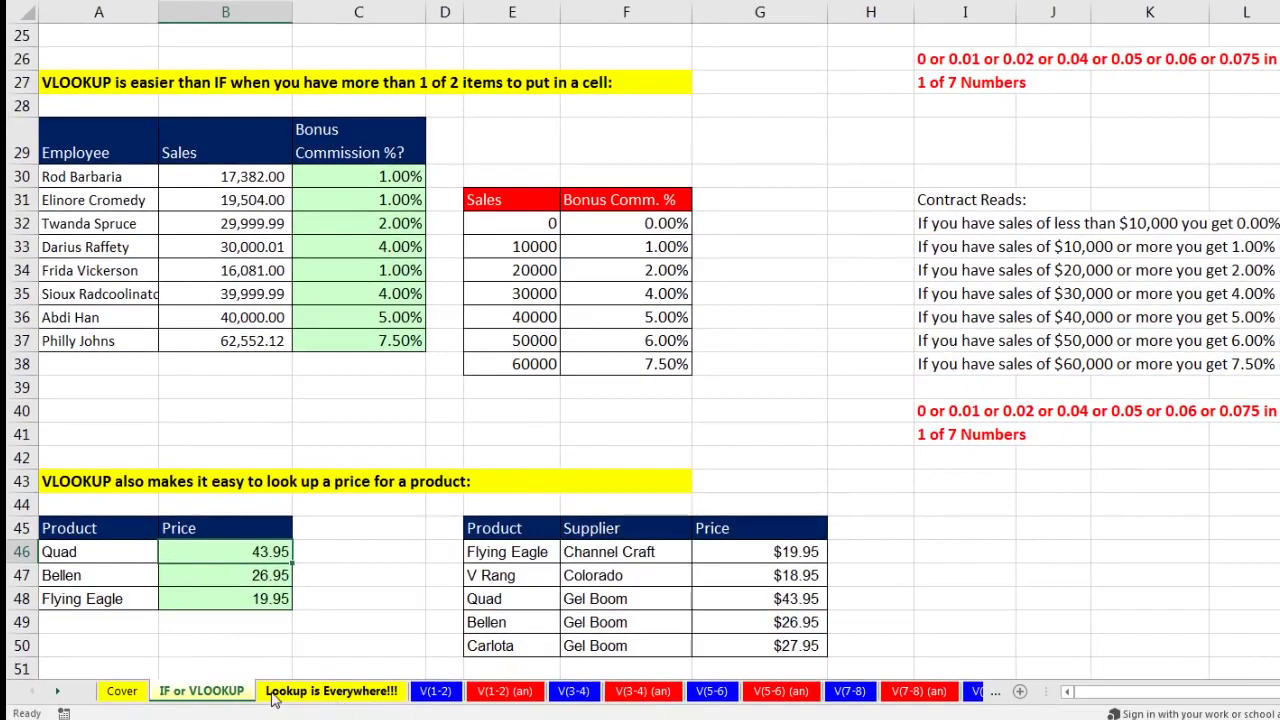
Open the "Lookup is Everywhere!!!" sheet and find the bonus commission percentage for sales of $36,500 in its limits table.
left_click(289, 698)
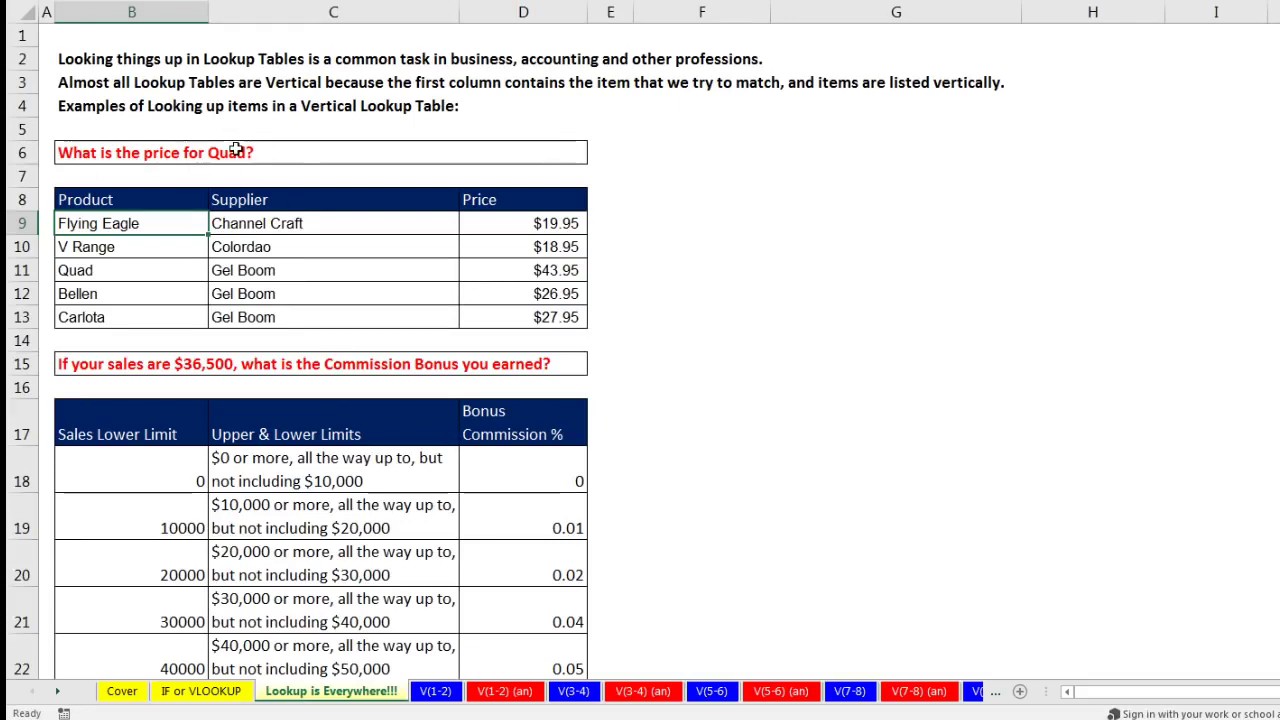
left_click(741, 296)
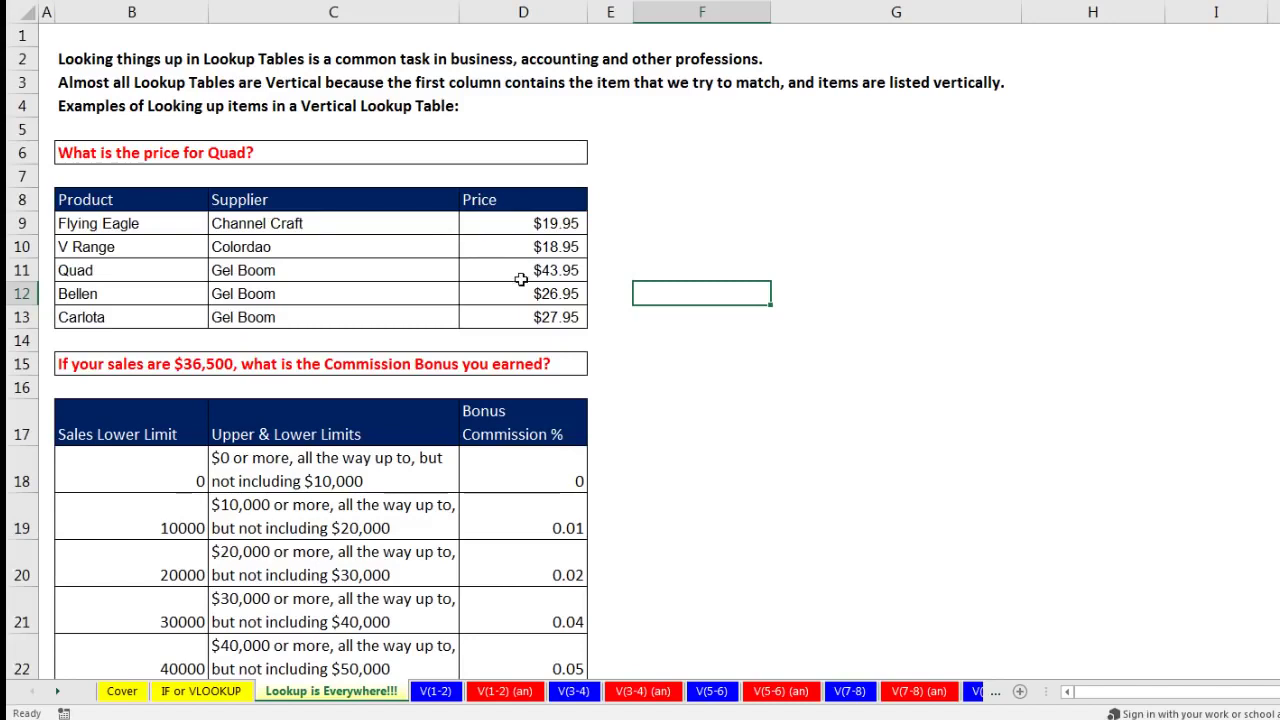
scroll(521, 281, "down", 4)
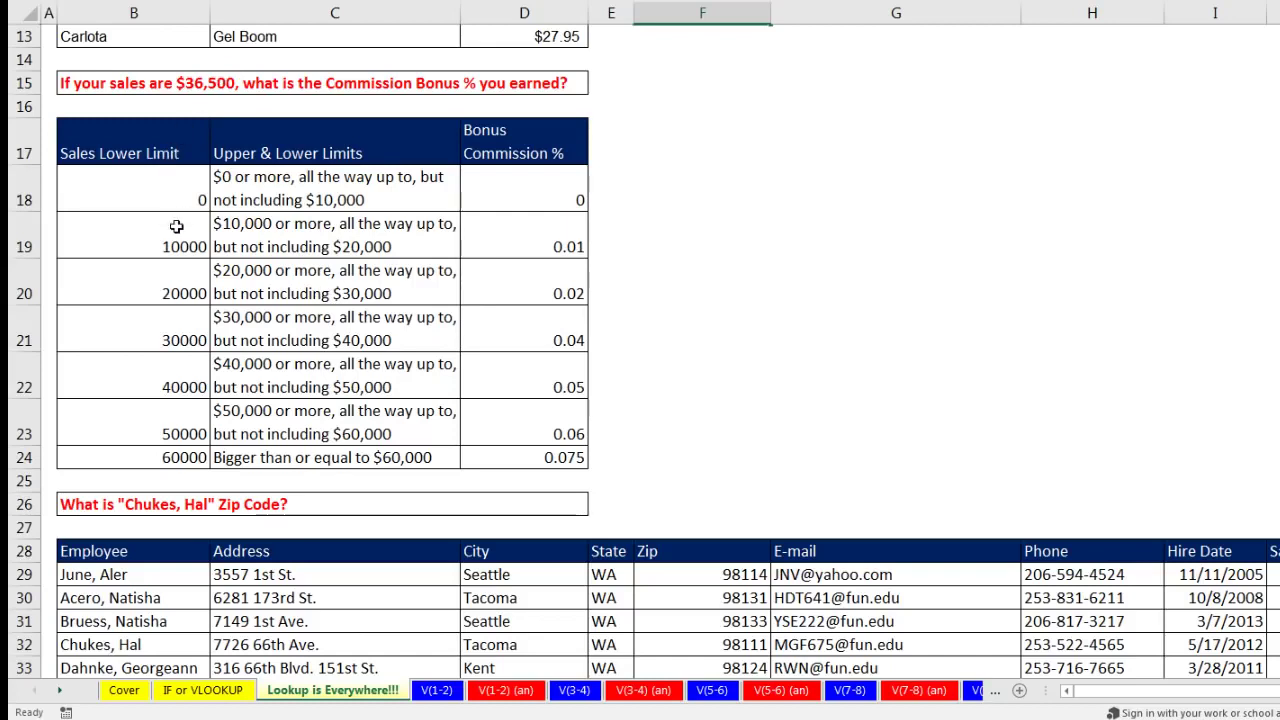
left_click_drag(94, 330, 388, 338)
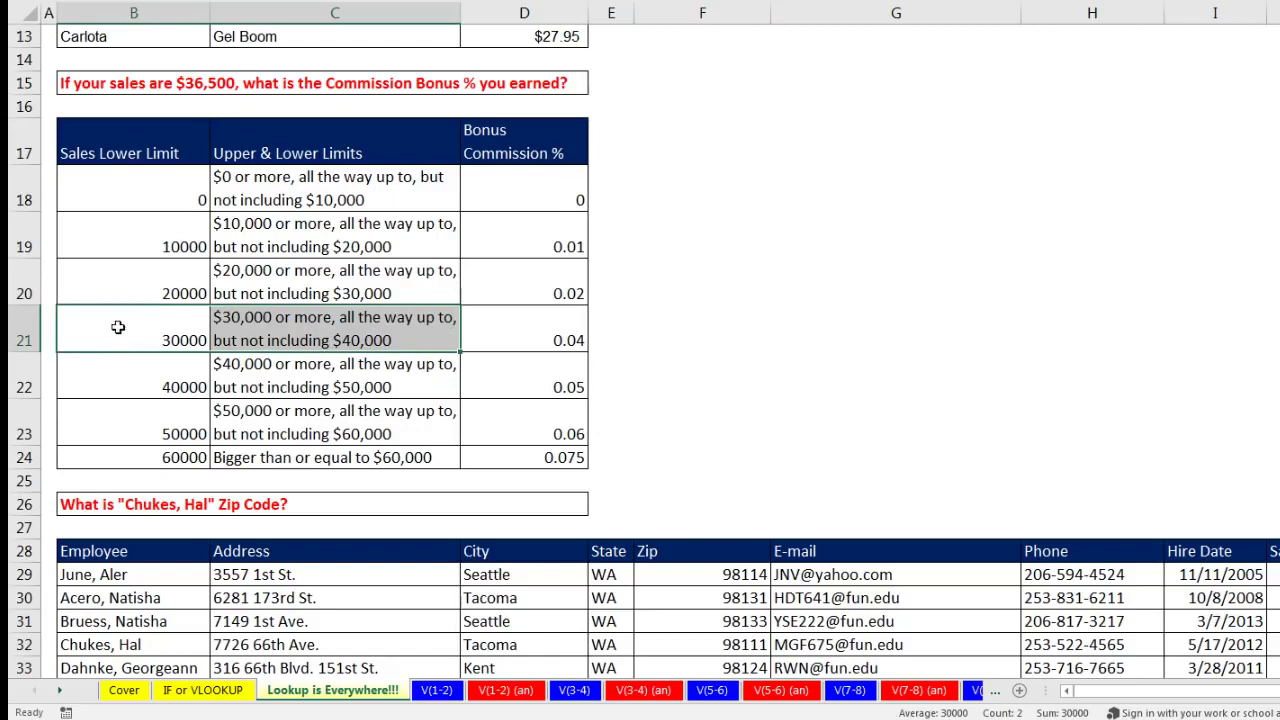
left_click(538, 333)
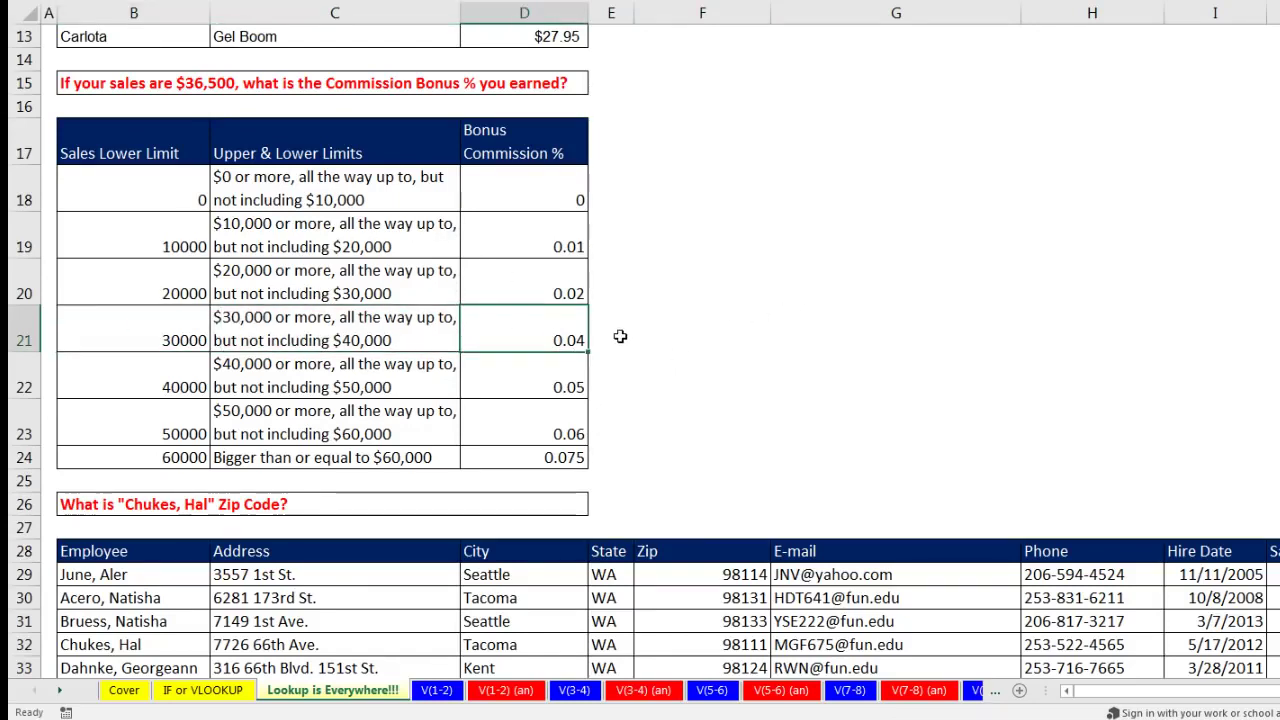
Review the employee zip code table and find the tax for an income of $3000 in the Income/Tax table.
scroll(620, 338, "down", 4)
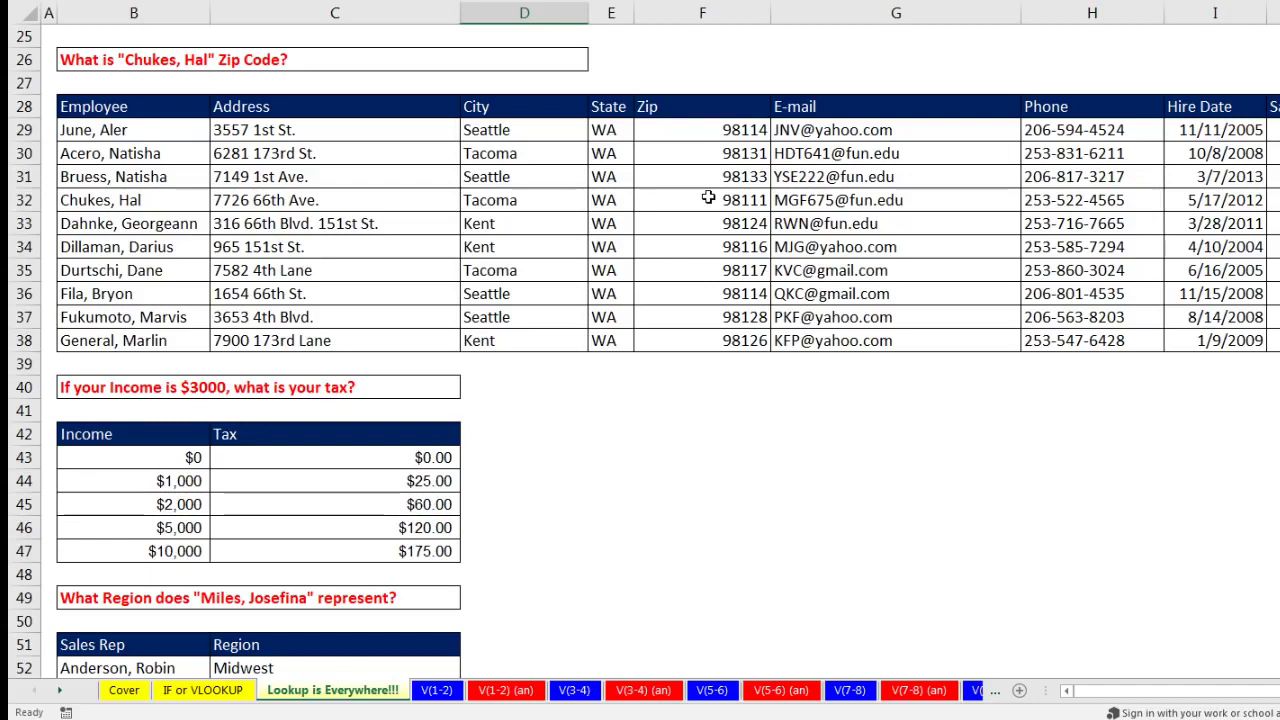
scroll(631, 313, "down", 1)
scroll(631, 313, "down", 2)
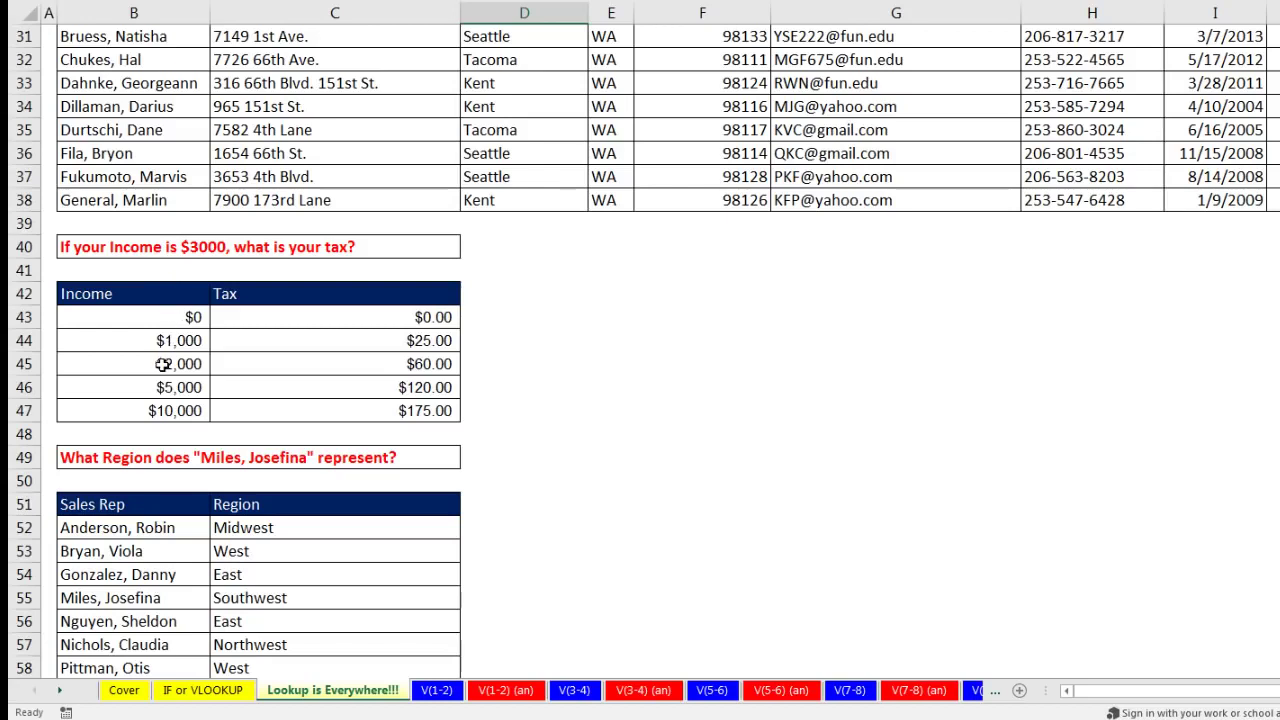
left_click_drag(103, 364, 301, 364)
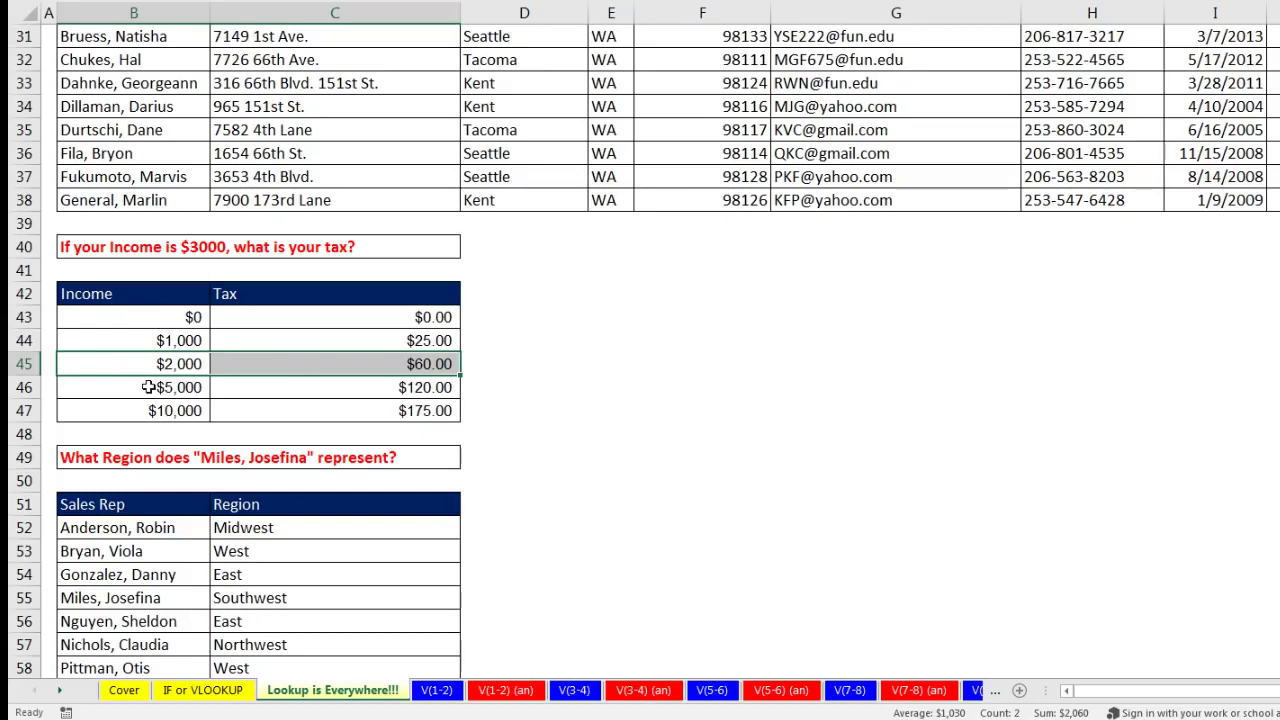
left_click(320, 365)
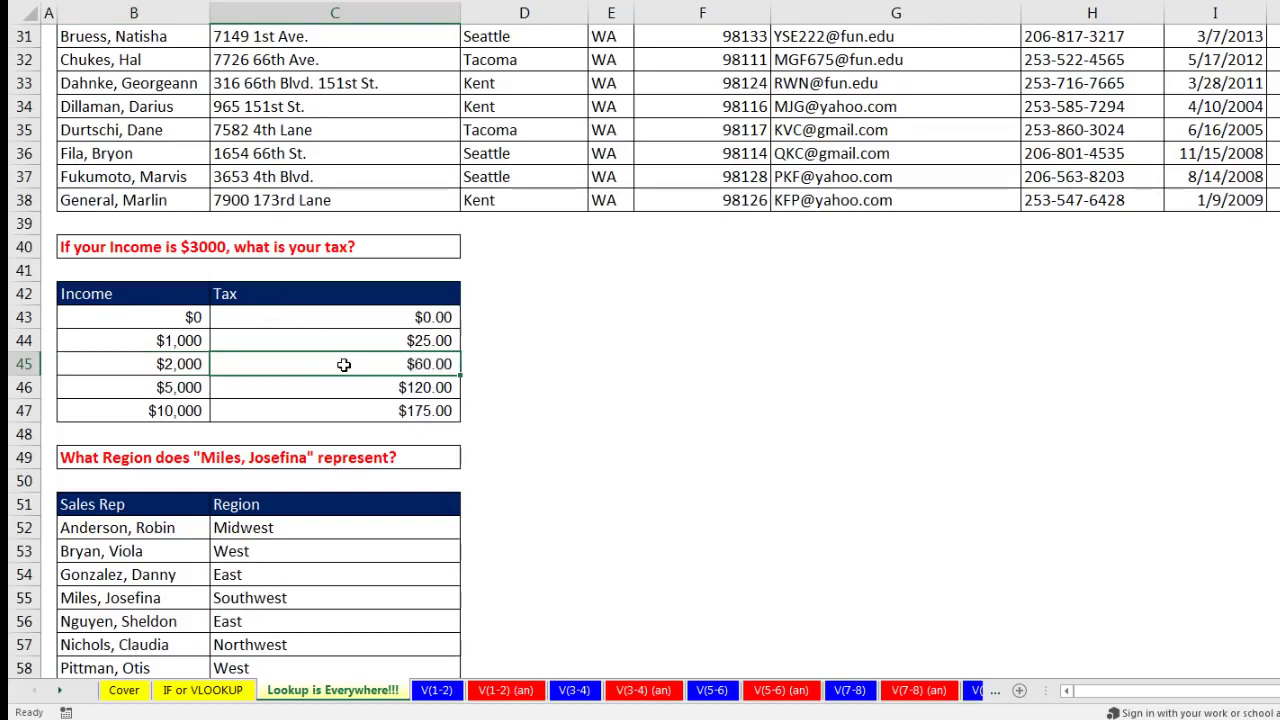
Find the region of the sales rep named in the question above row 51 and the commission for sales of $6000.
scroll(343, 364, "down", 2)
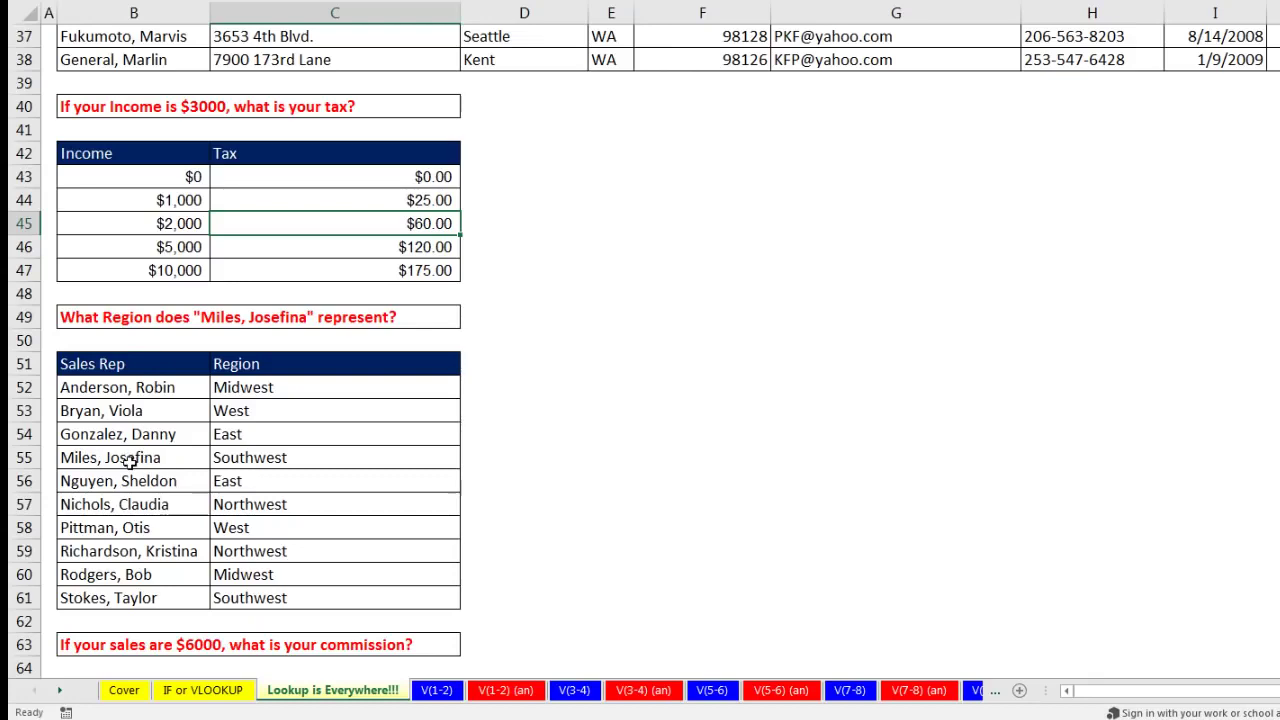
left_click(238, 457)
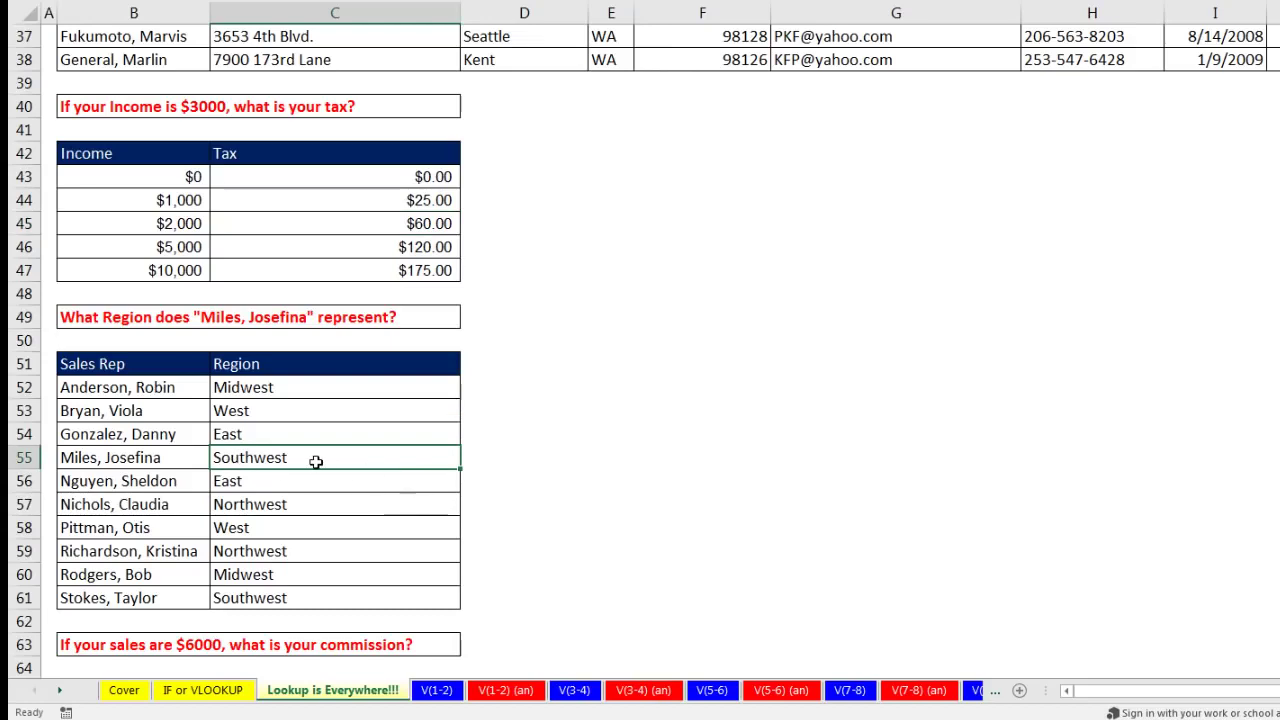
scroll(316, 462, "down", 5)
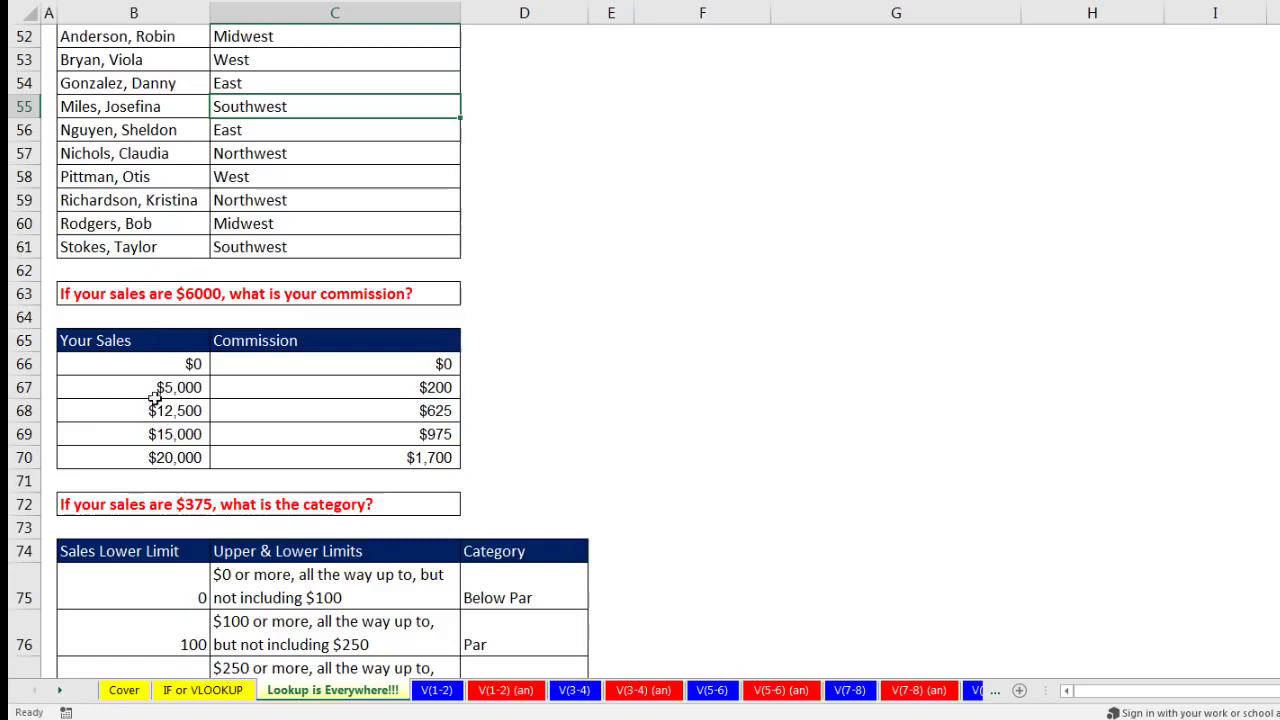
left_click_drag(111, 391, 266, 390)
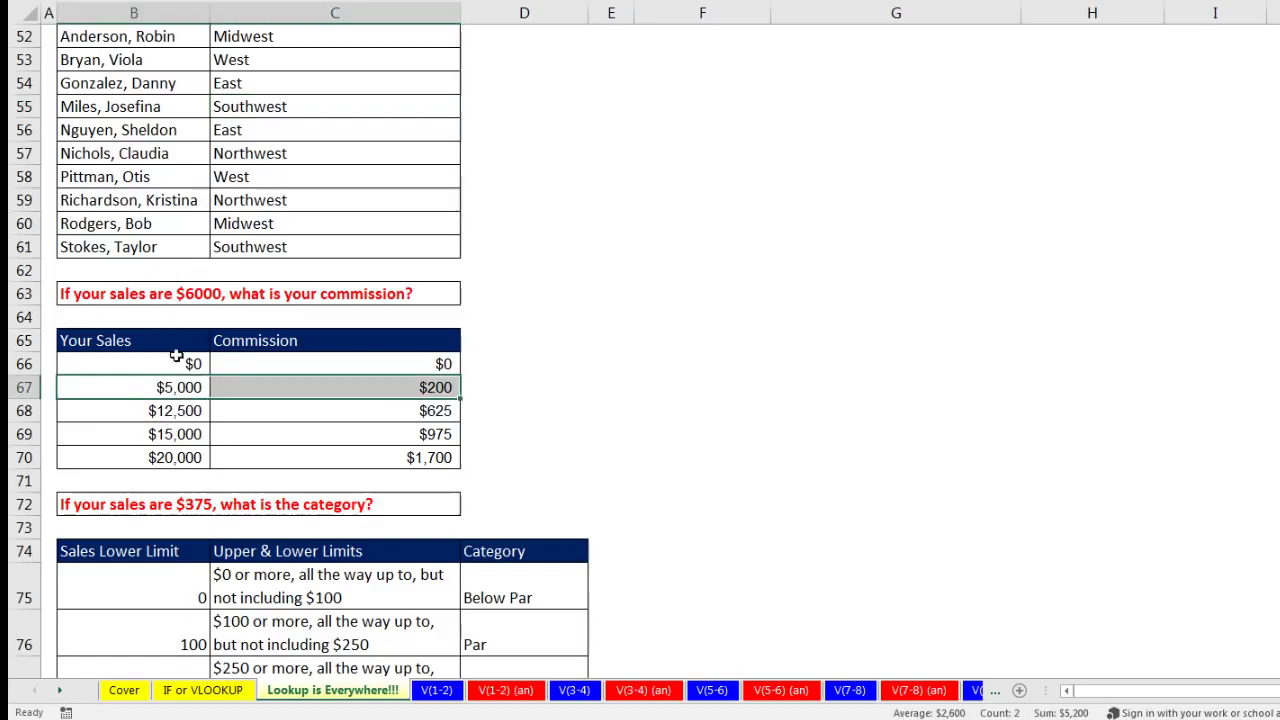
left_click(334, 389)
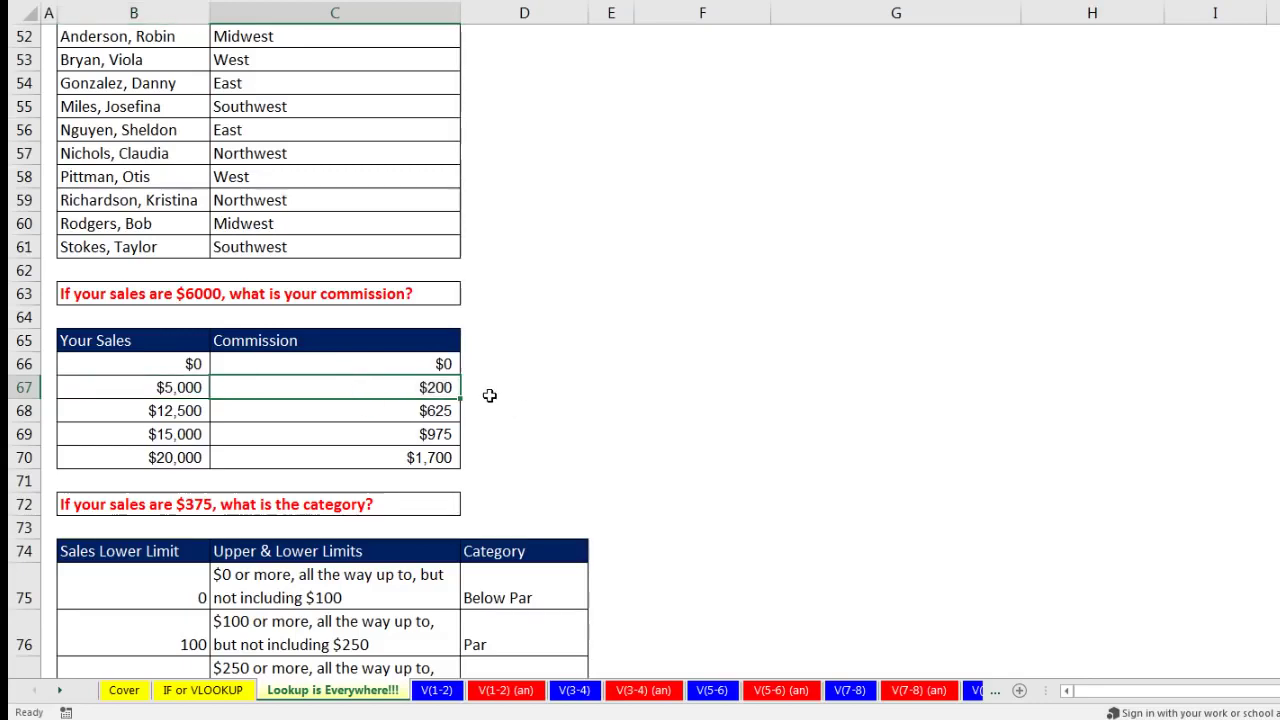
Find the category for sales of $375 in the sales lower limit table.
scroll(494, 396, "down", 4)
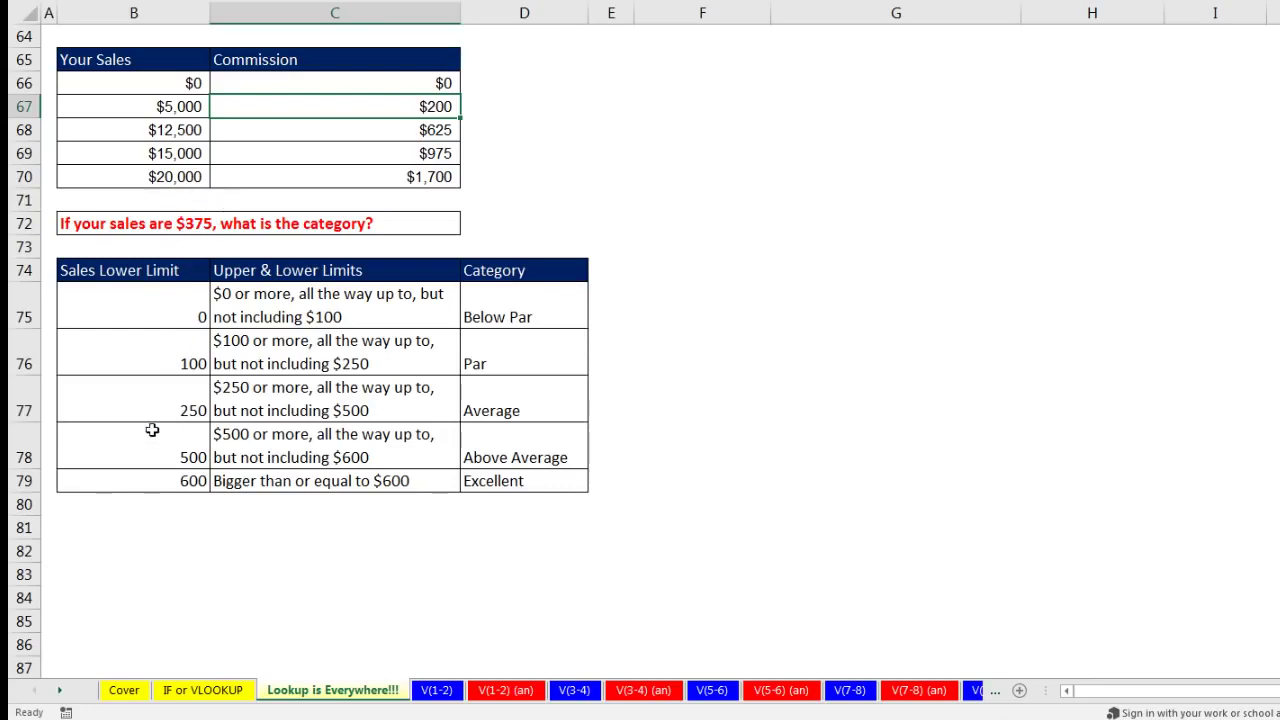
left_click_drag(131, 403, 467, 412)
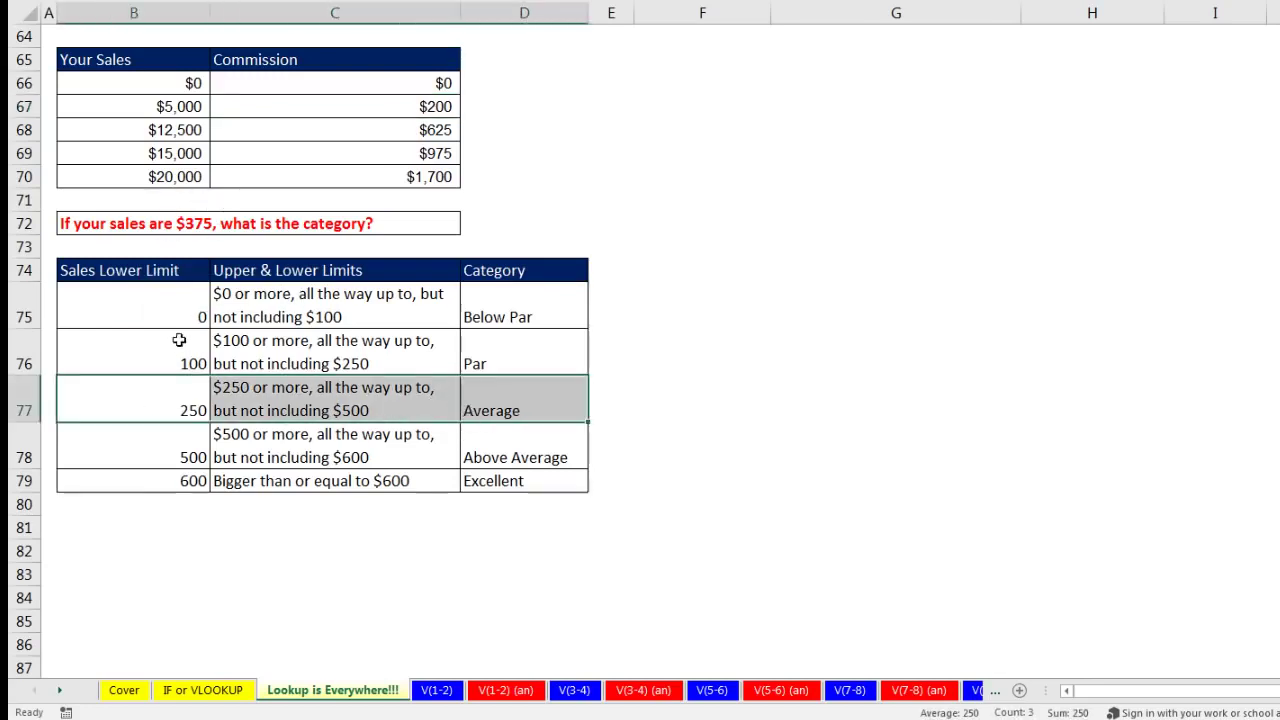
left_click(512, 408)
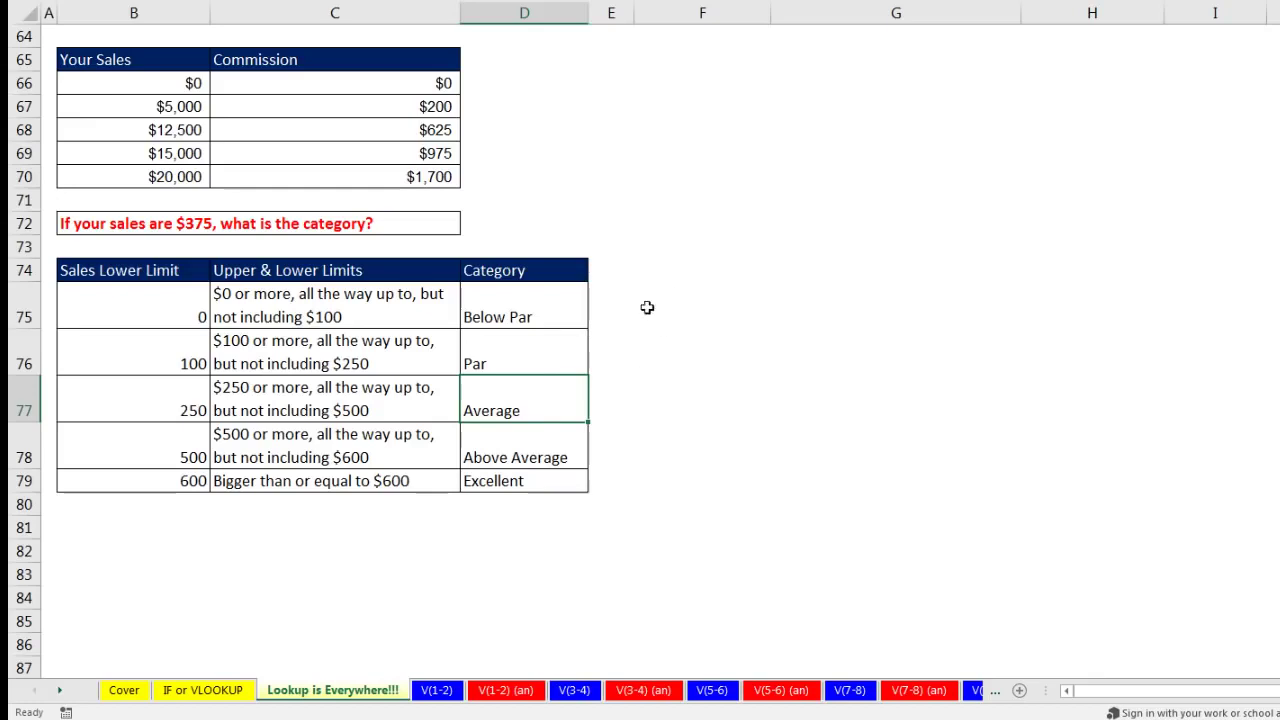
Highlight the first columns of the product, bonus commission and employee lookup tables one after another.
scroll(578, 349, "up", 11)
scroll(578, 349, "up", 10)
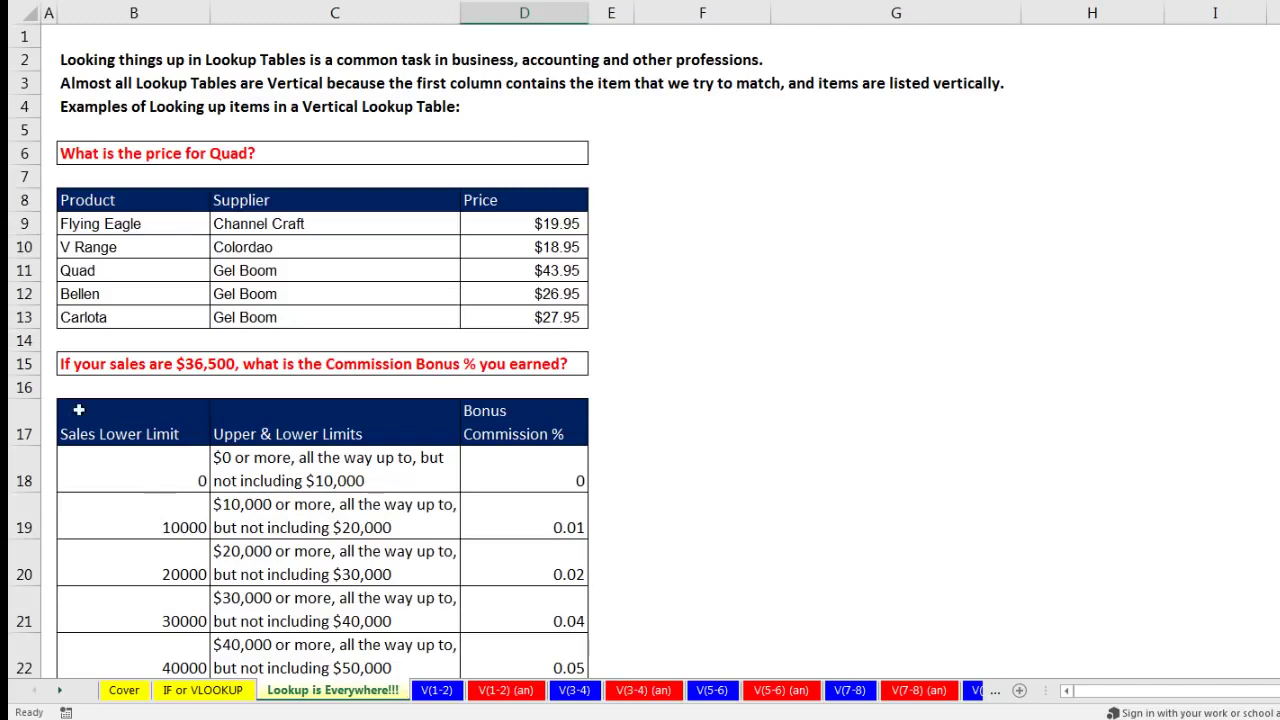
left_click_drag(110, 223, 138, 478)
scroll(114, 363, "down", 2)
left_click_drag(140, 545, 140, 606)
scroll(162, 320, "down", 5)
left_click_drag(162, 247, 180, 455)
scroll(180, 453, "up", 2)
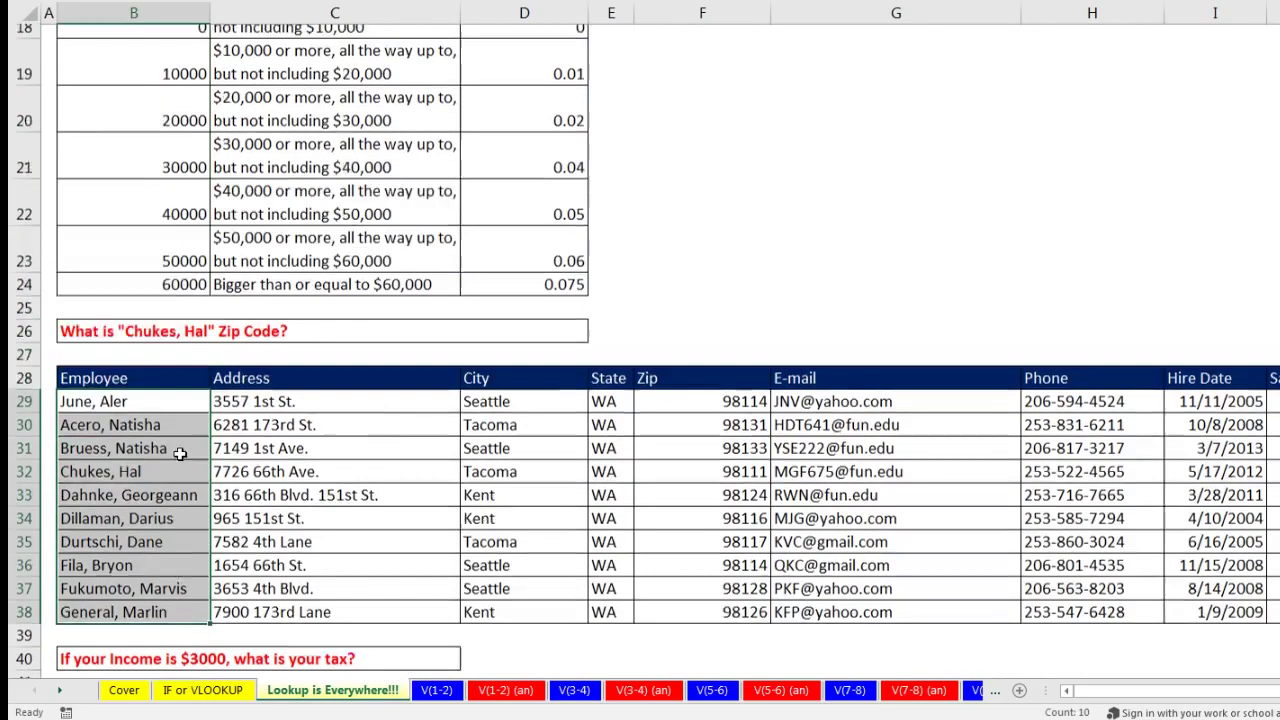
Highlight the product lookup table B9:D13 and switch to the V(1-2) sheet.
scroll(178, 452, "up", 6)
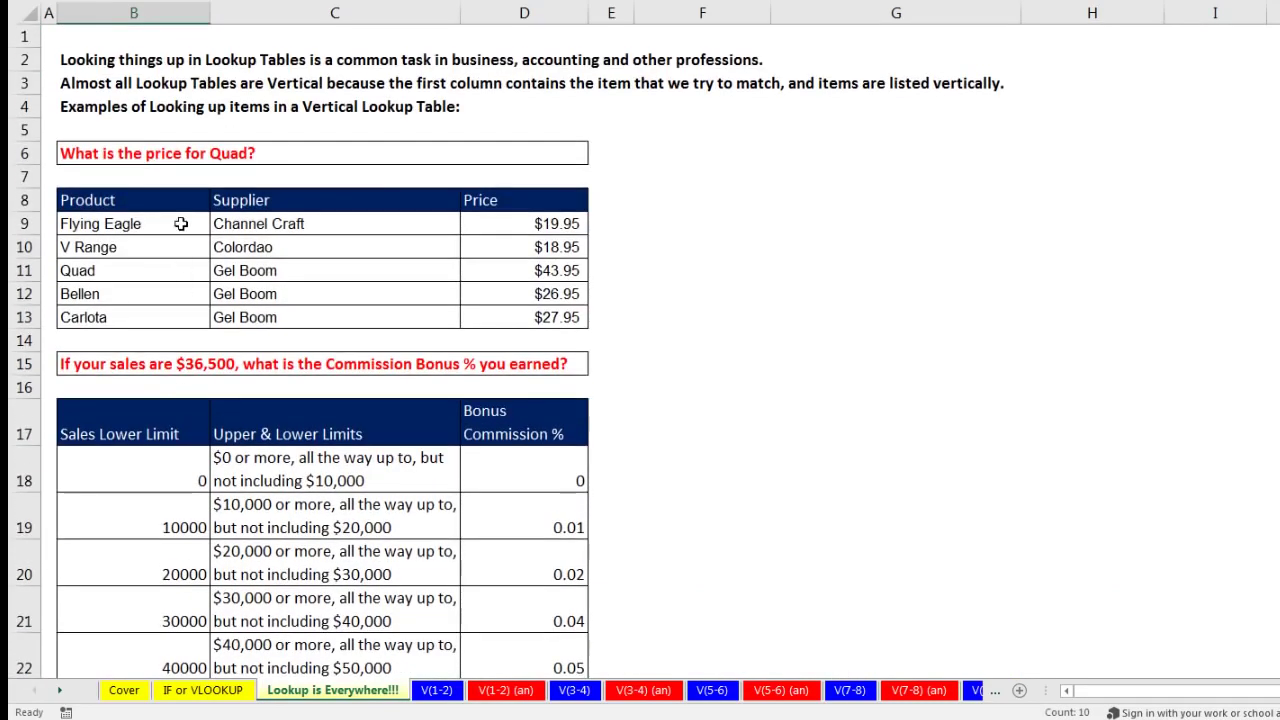
left_click_drag(179, 224, 556, 322)
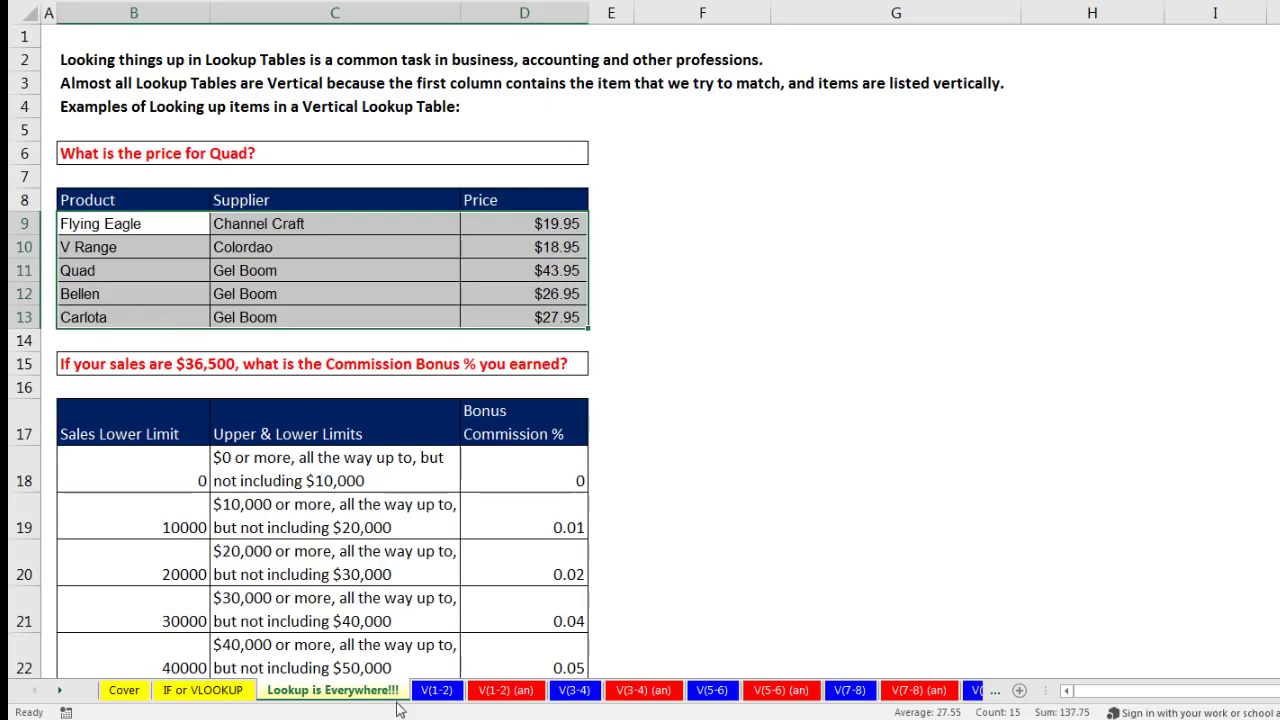
left_click(434, 690)
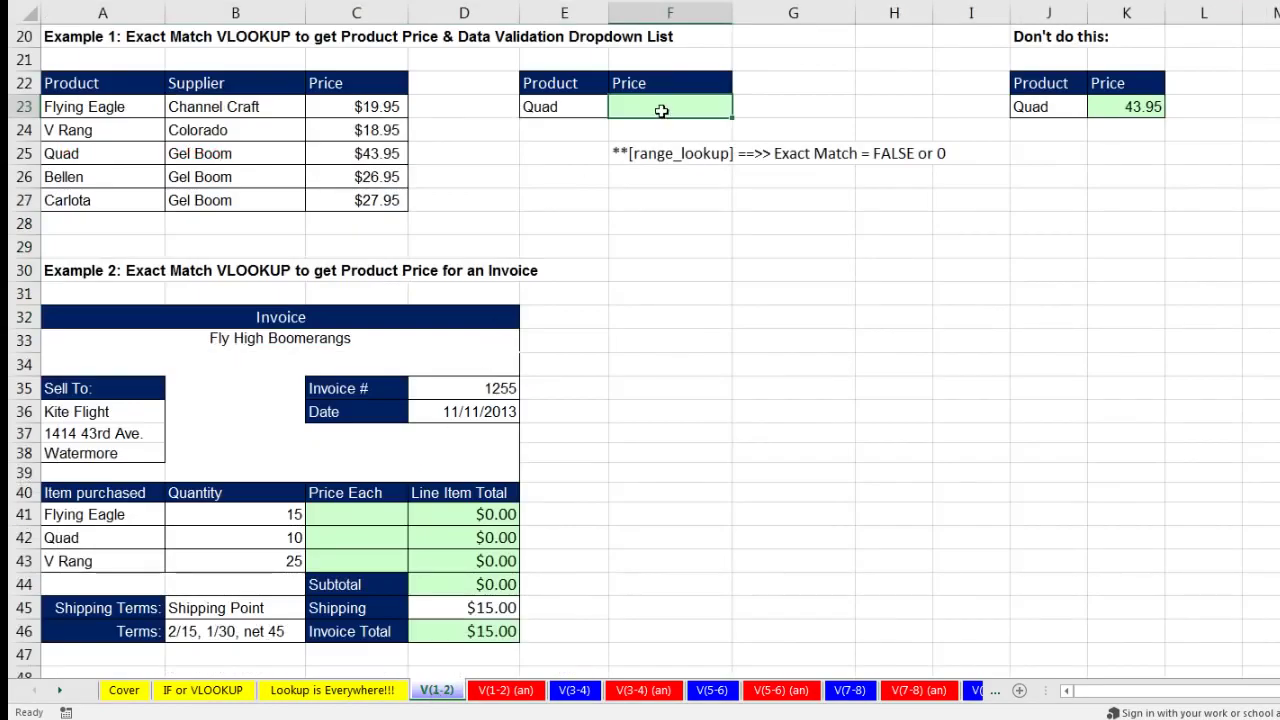
Review the VLOOKUP notes above Example 1 and highlight the product table A22:C27.
scroll(443, 263, "up", 6)
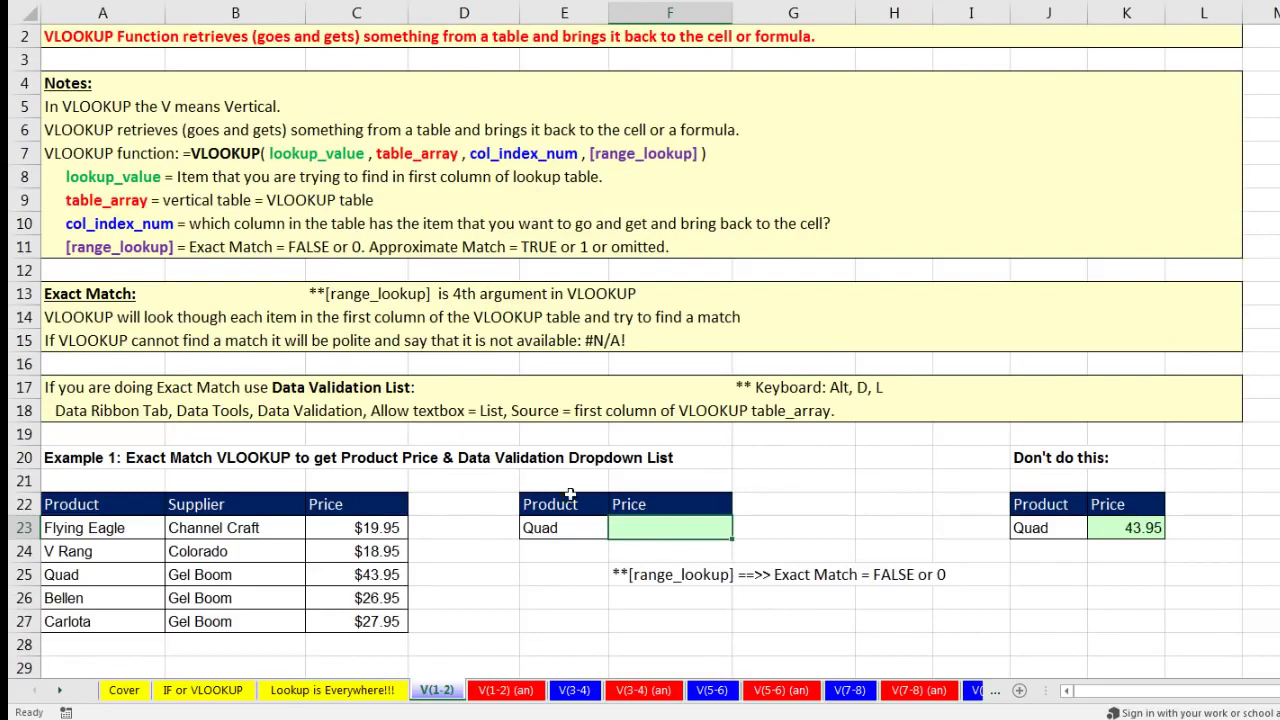
scroll(563, 489, "down", 5)
scroll(563, 489, "down", 1)
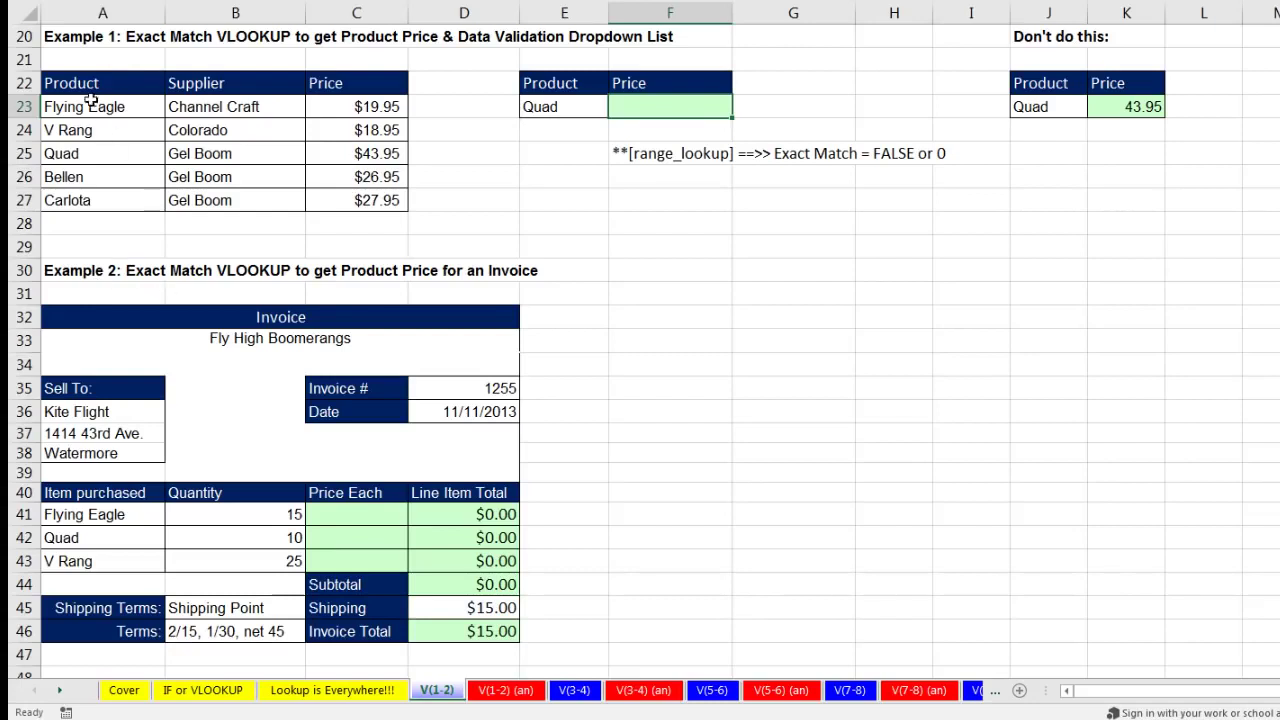
left_click_drag(68, 80, 364, 201)
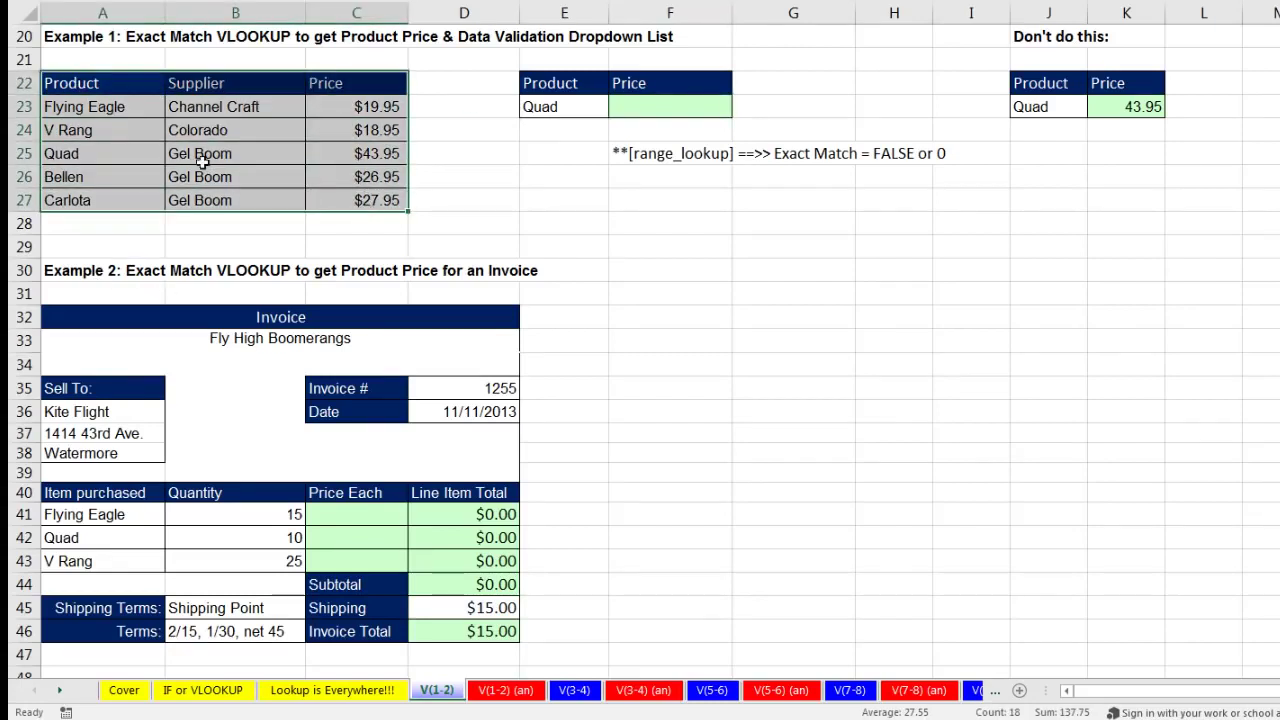
Go through the product names in column A, then sample the supplier and price entries of the Example 1 table.
left_click(92, 107)
left_click(86, 133)
left_click(81, 157)
left_click(83, 182)
left_click(88, 200)
left_click(237, 107)
left_click(228, 130)
left_click(230, 154)
left_click(354, 107)
left_click(360, 139)
Begin a VLOOKUP formula in F23 with lookup value E23, table array A23:C27 and column index 3.
left_click(661, 103)
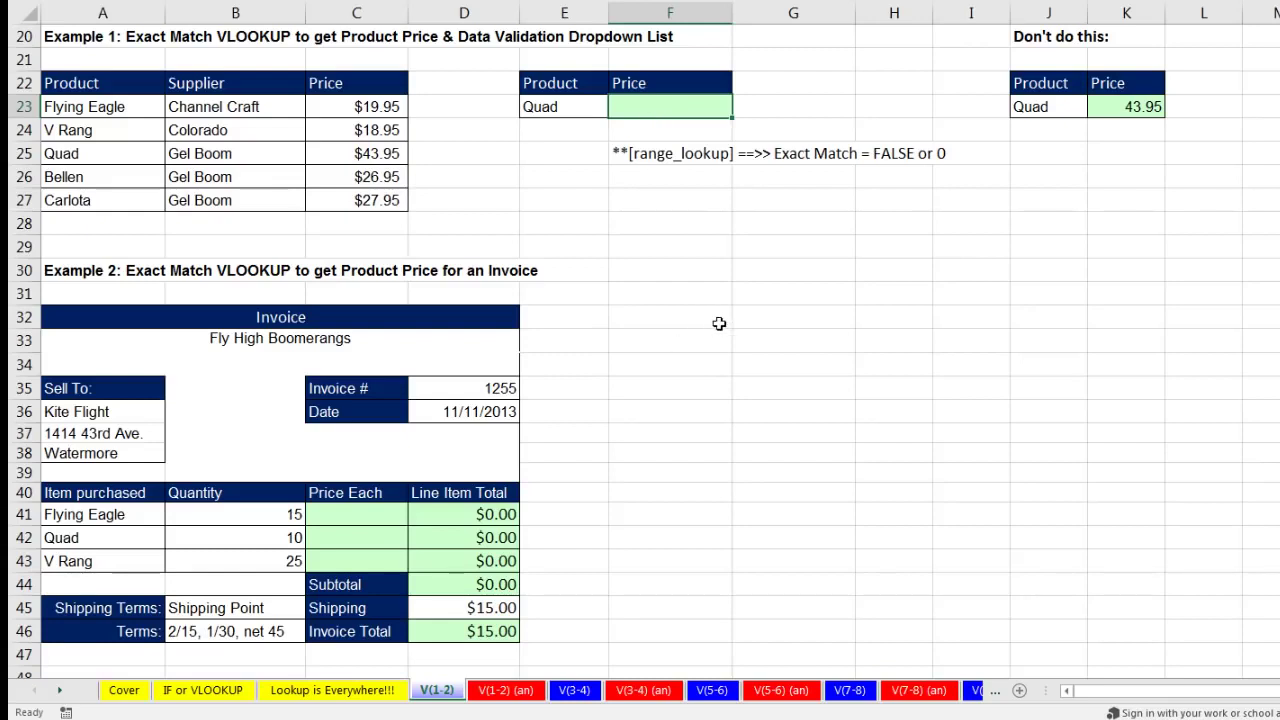
type("=")
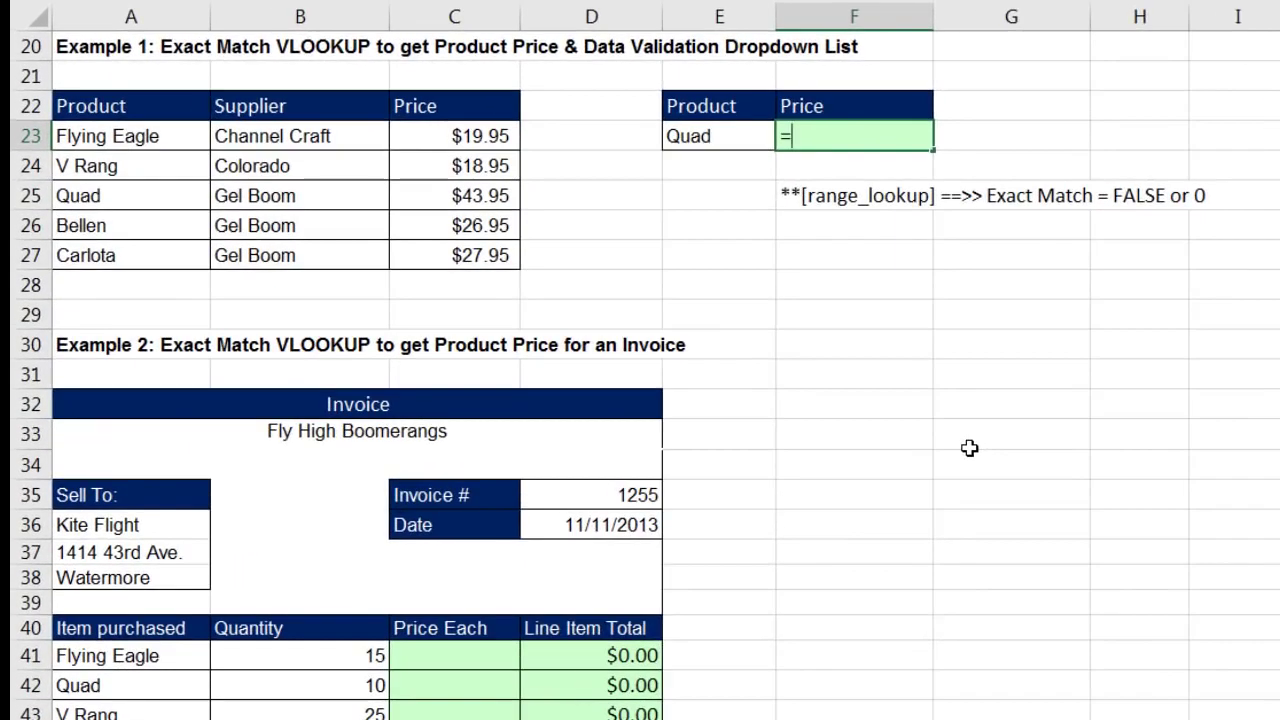
type("vl")
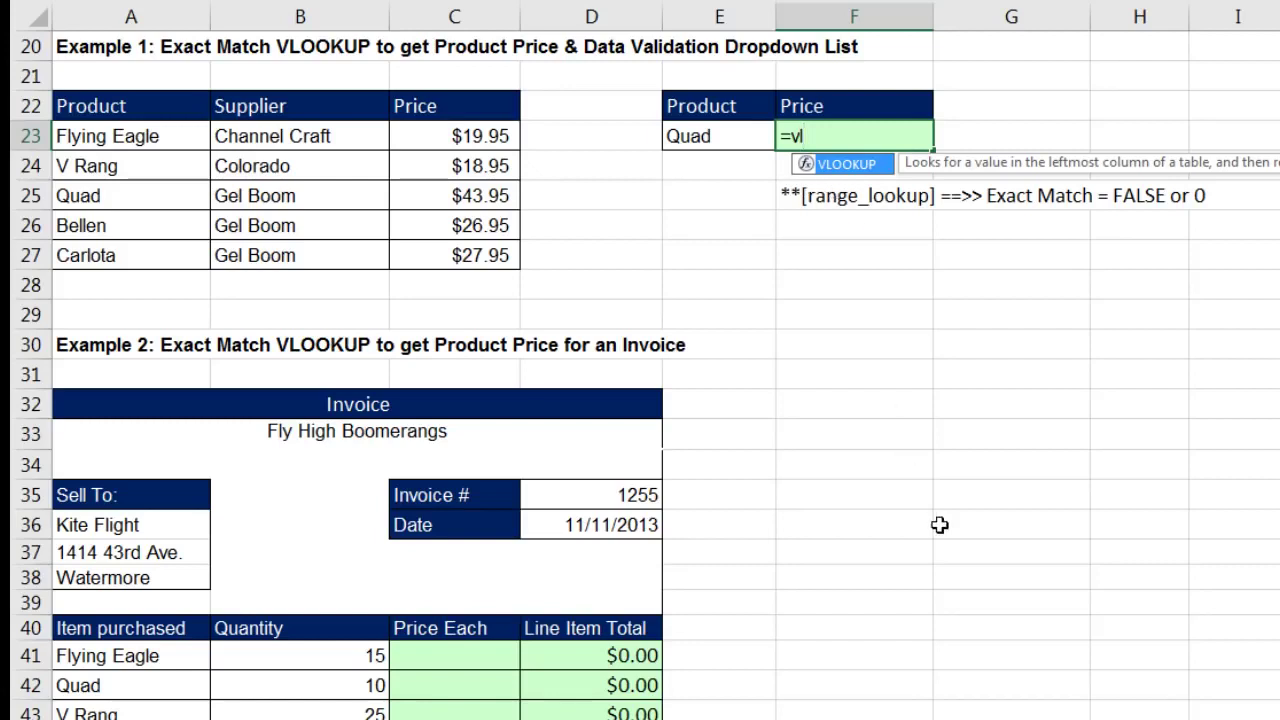
key("Tab")
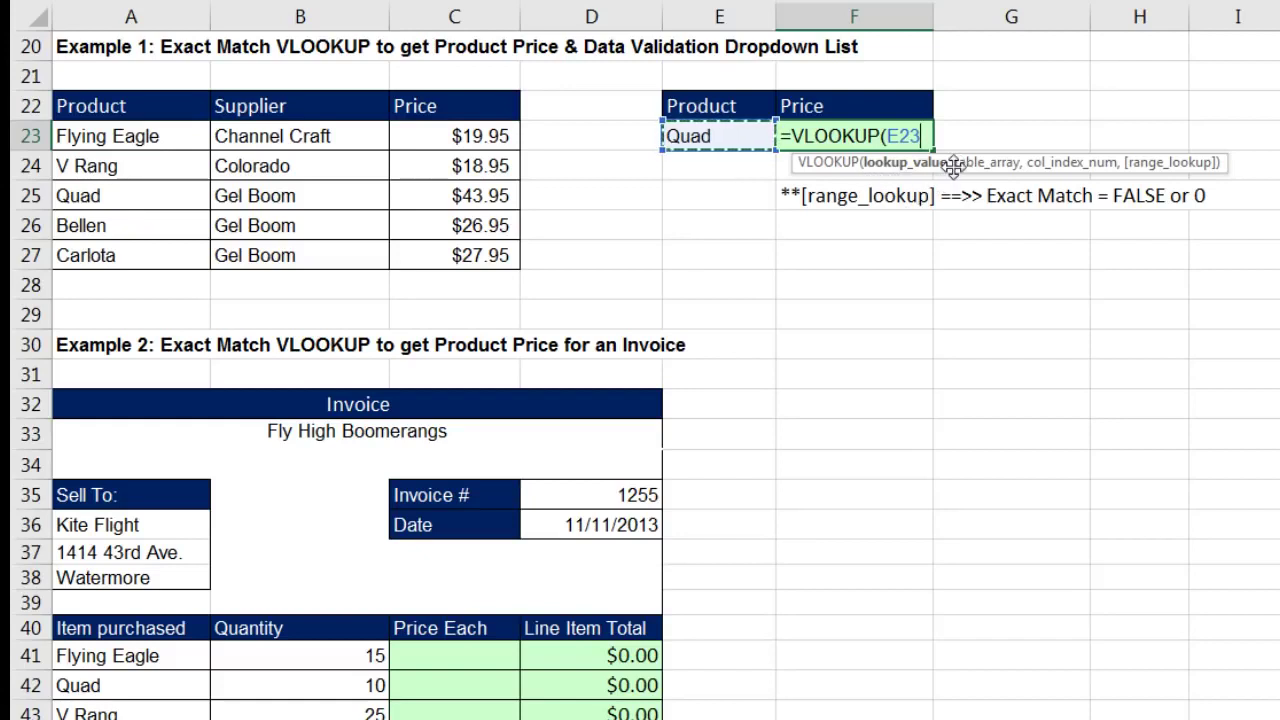
type(",")
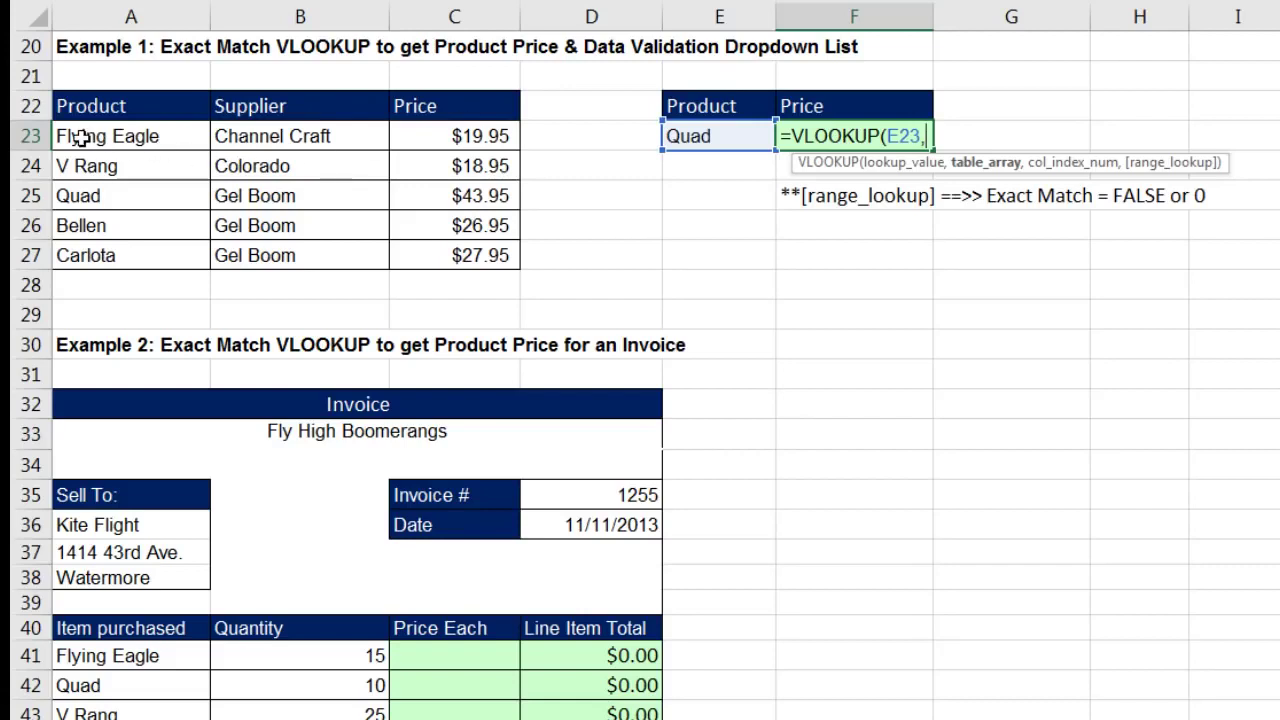
left_click_drag(85, 136, 106, 260)
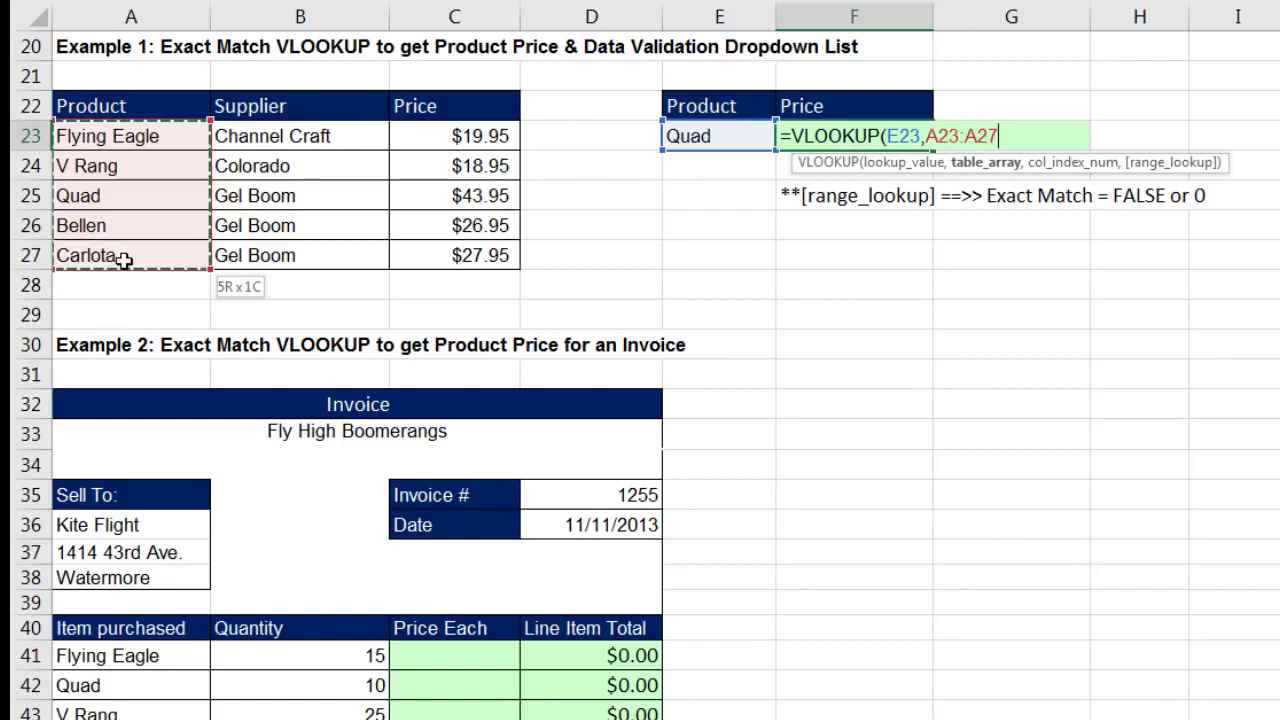
left_click_drag(191, 255, 457, 260)
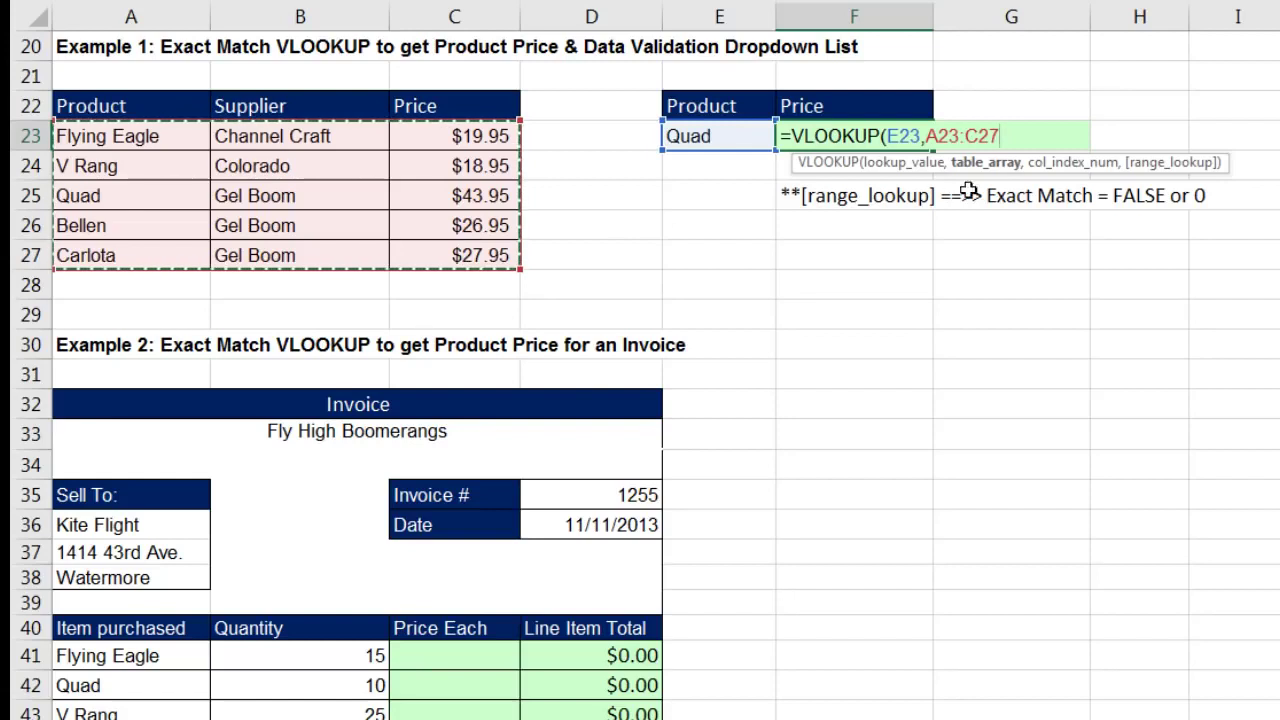
type(",3")
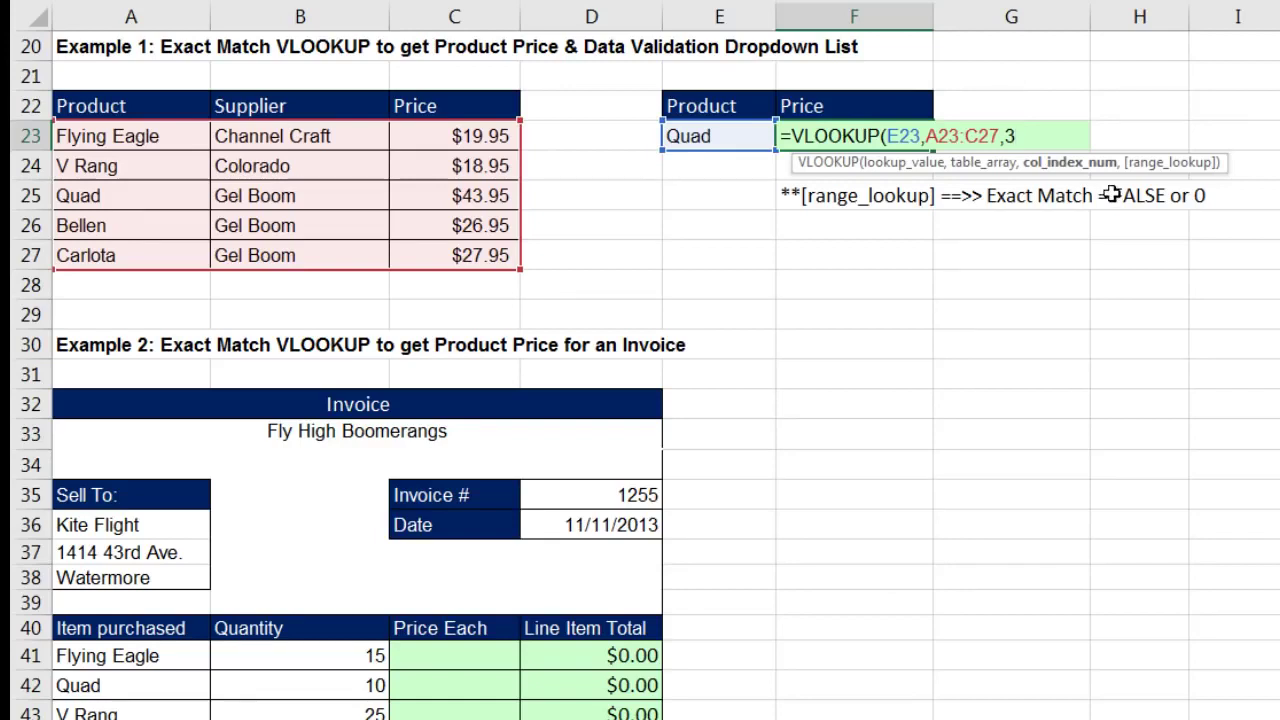
Compare the TRUE approximate match and FALSE exact match options for the range_lookup argument in F23.
type(",")
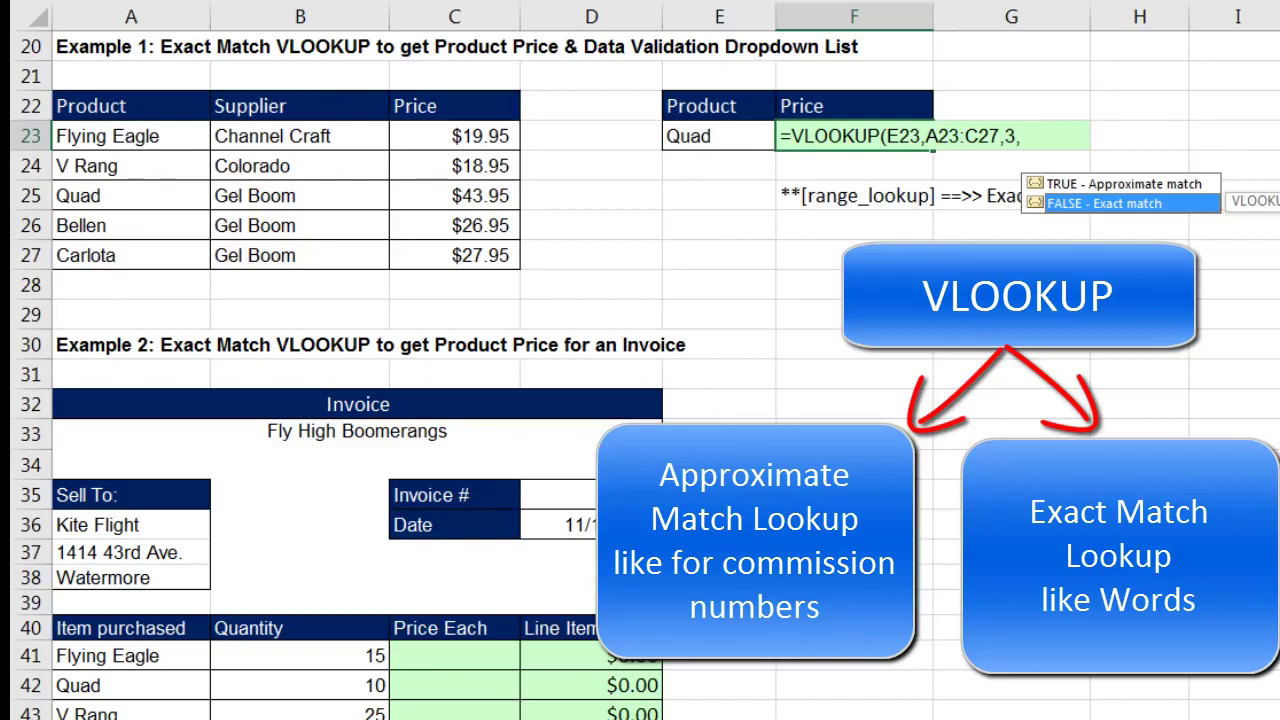
left_click(1072, 189)
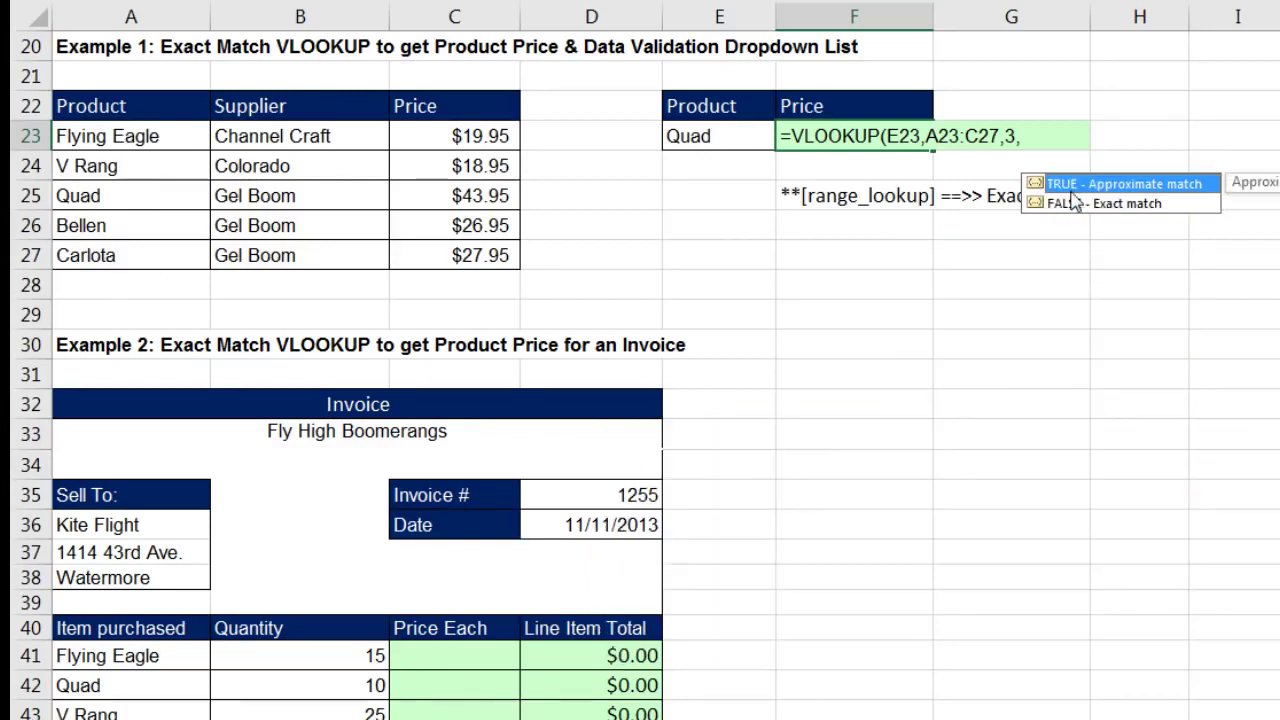
left_click(1073, 204)
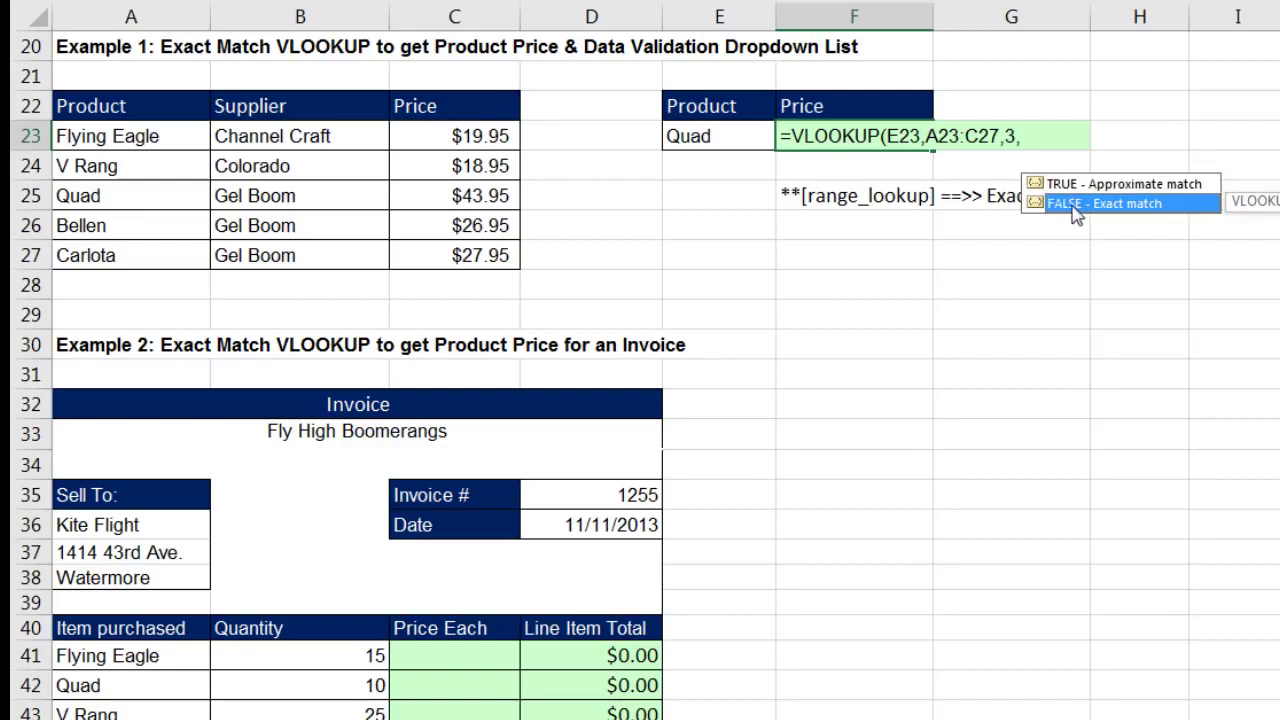
left_click(1070, 186)
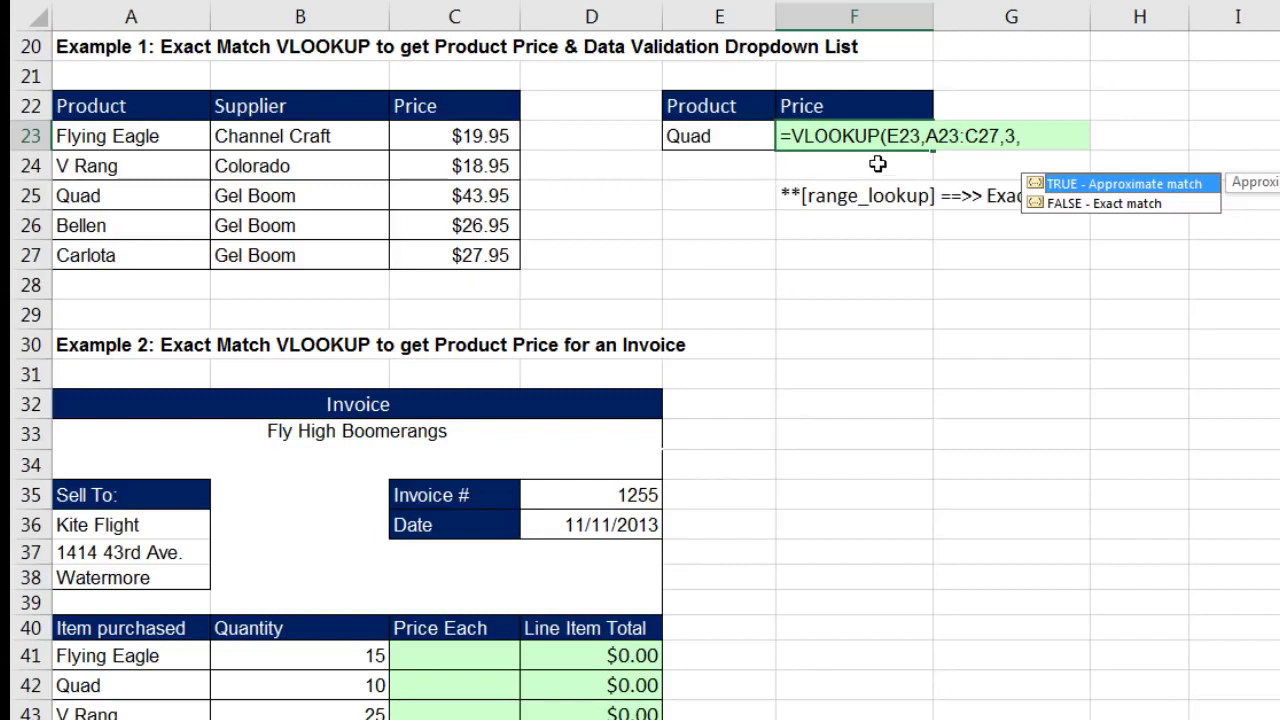
left_click(1052, 208)
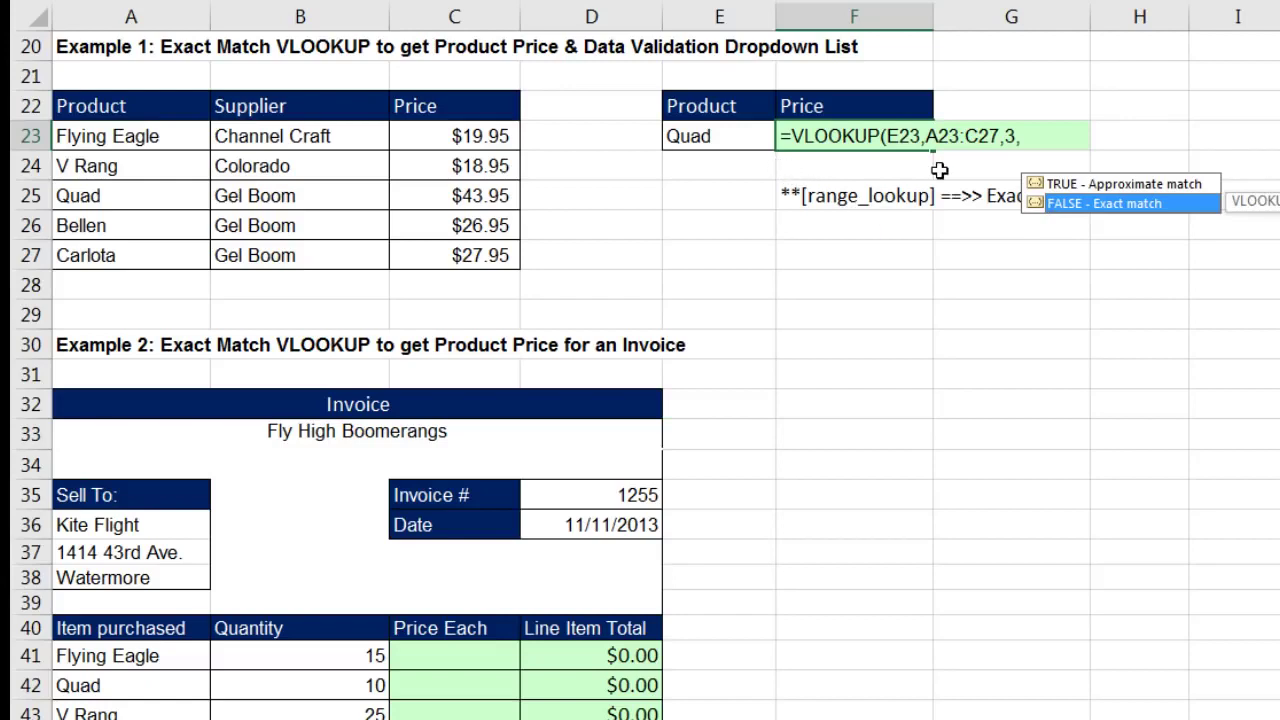
left_click(1039, 133)
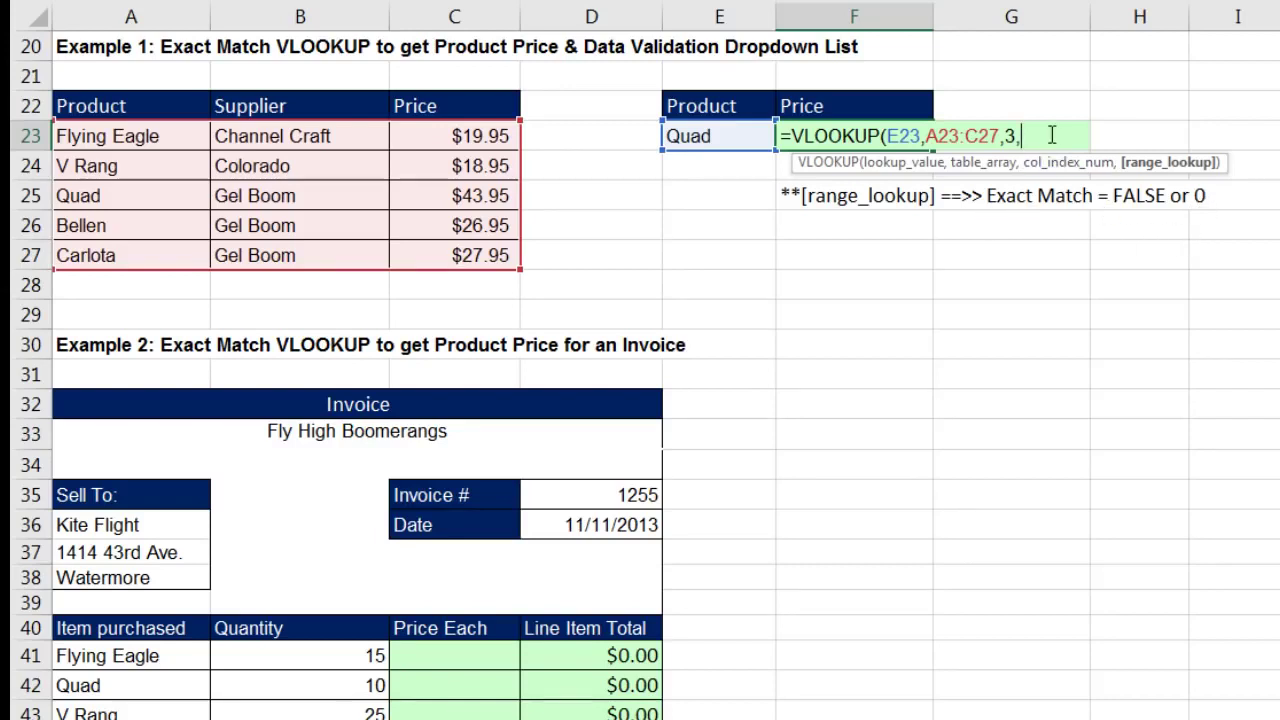
key("BackSpace")
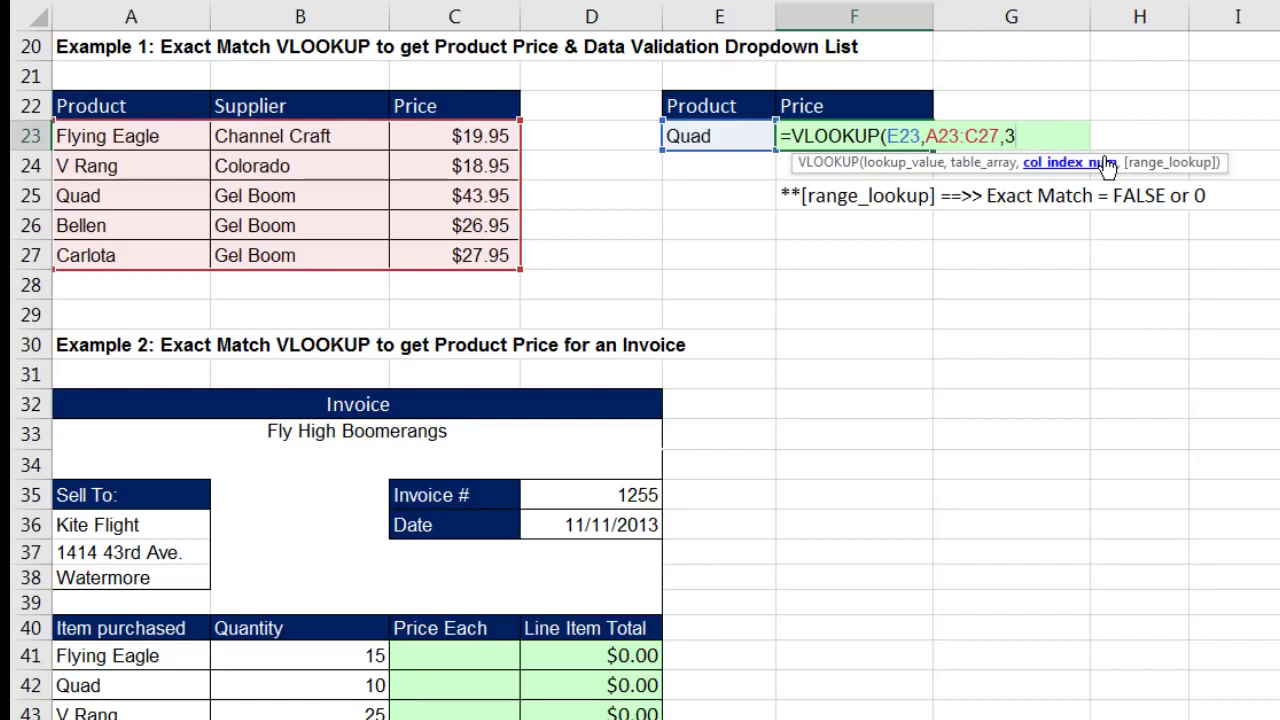
Set the range_lookup argument in F23 to FALSE for exact match, and replace it with 0.
type(",")
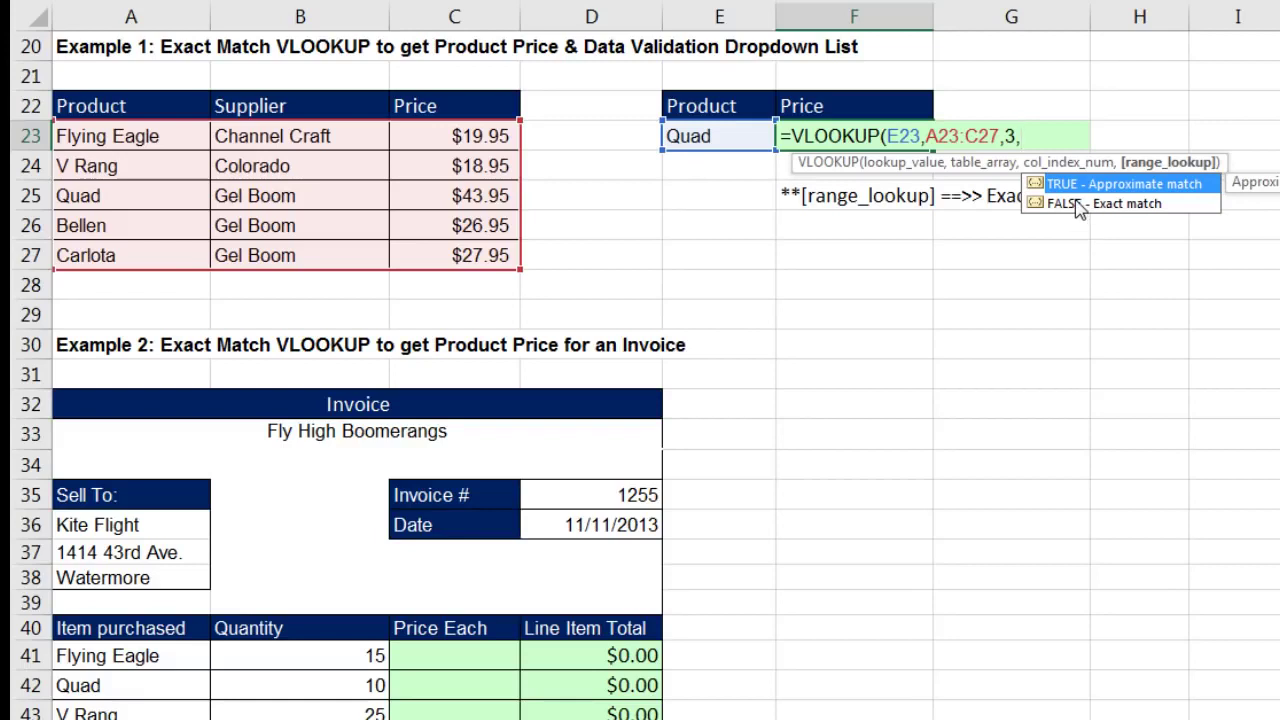
double_click(1078, 204)
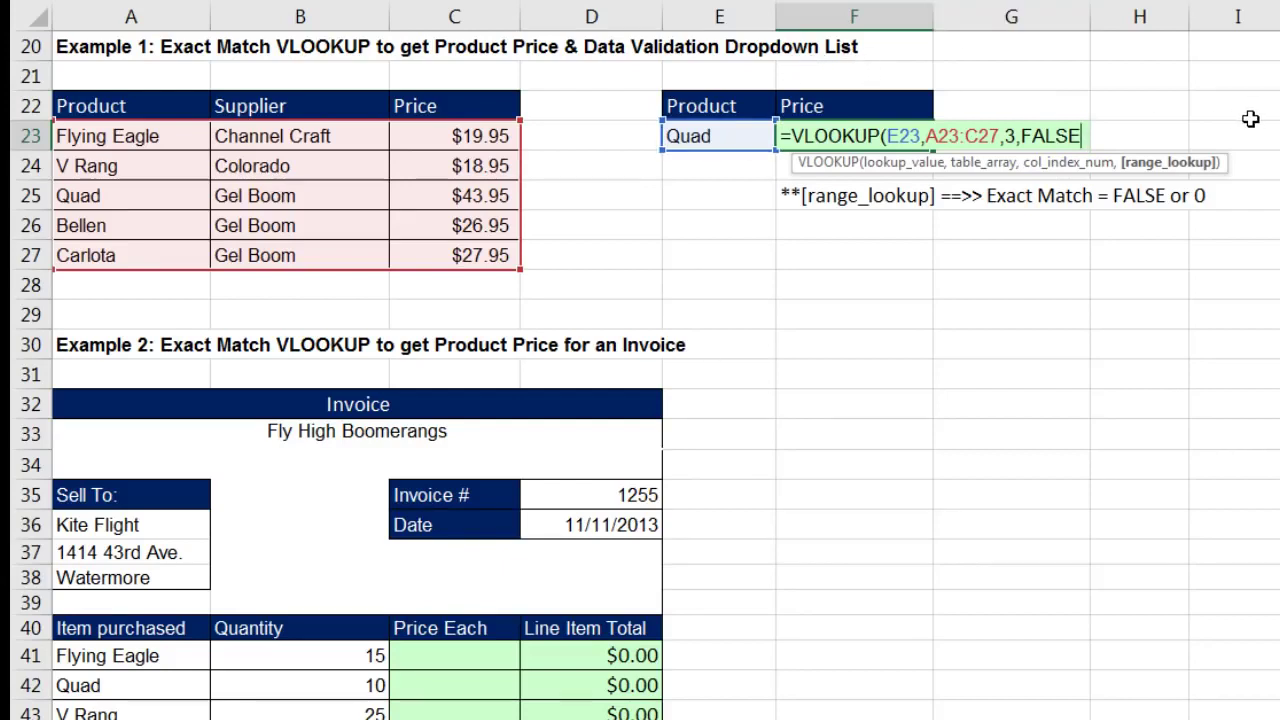
key("BackSpace")
key("BackSpace")
key("BackSpace")
key("BackSpace")
key("BackSpace")
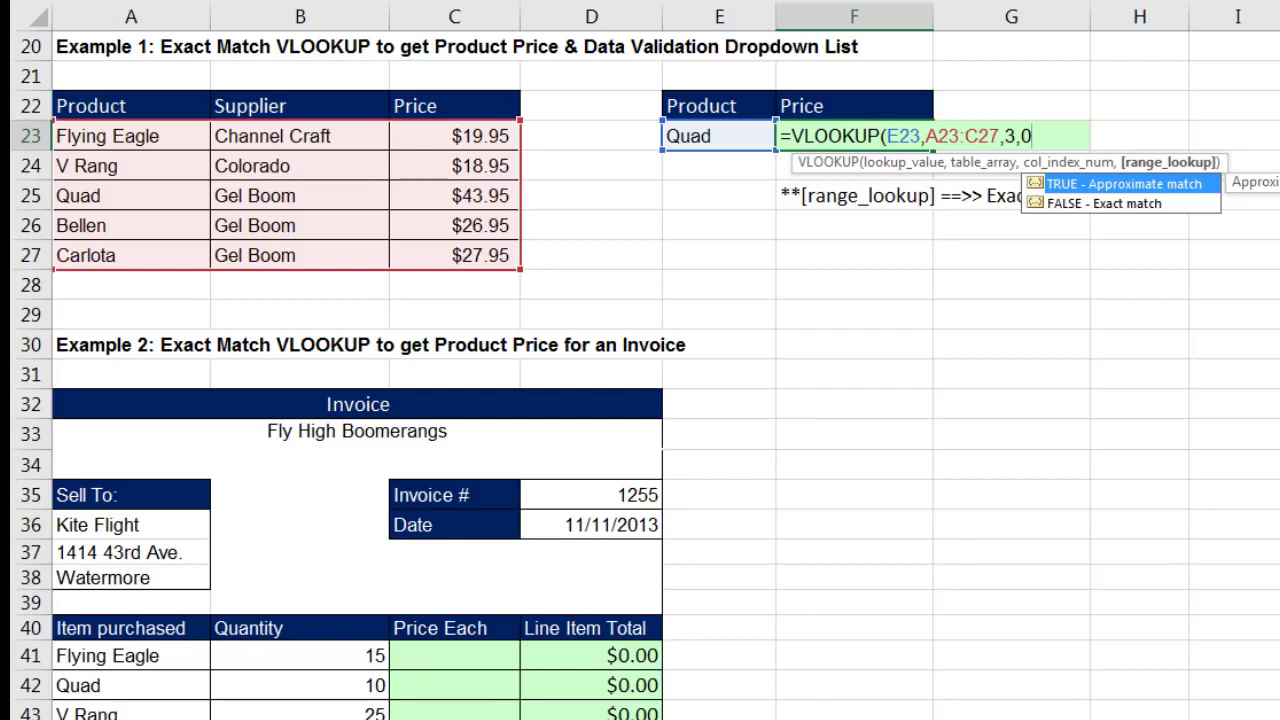
Complete the price formula in F23 and change the product in E23 to V Rang.
type(")")
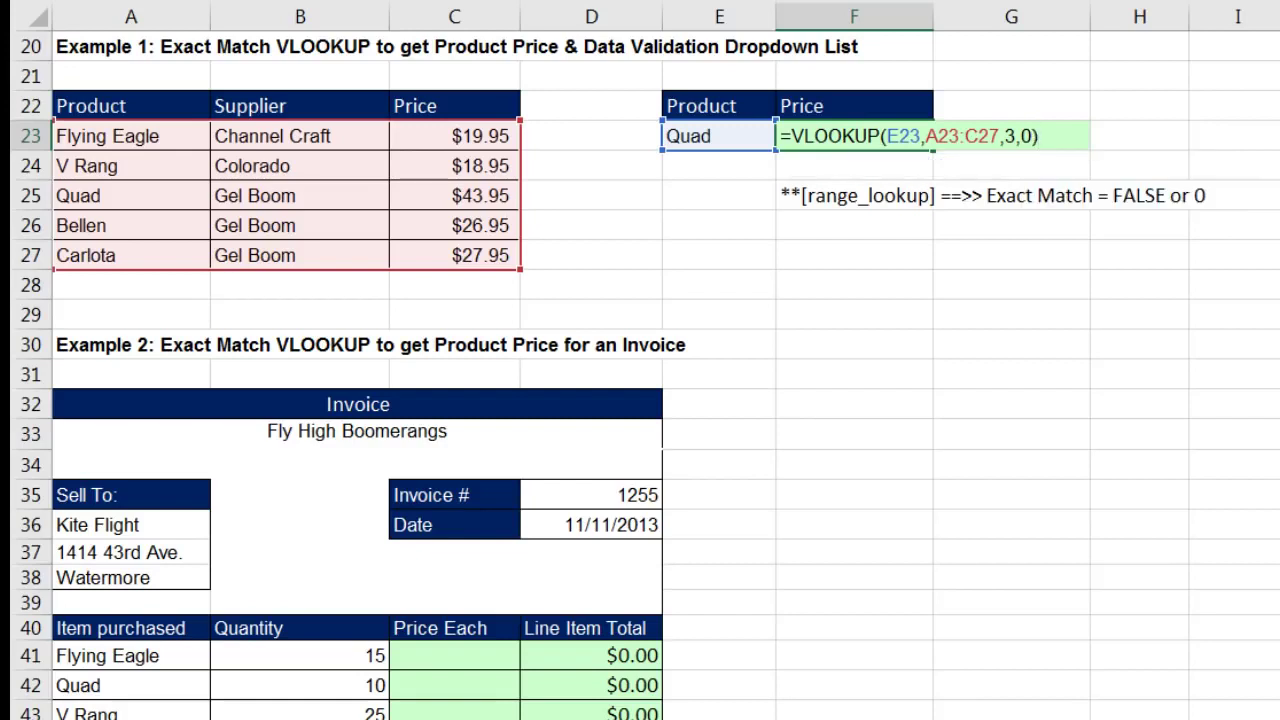
key("Return")
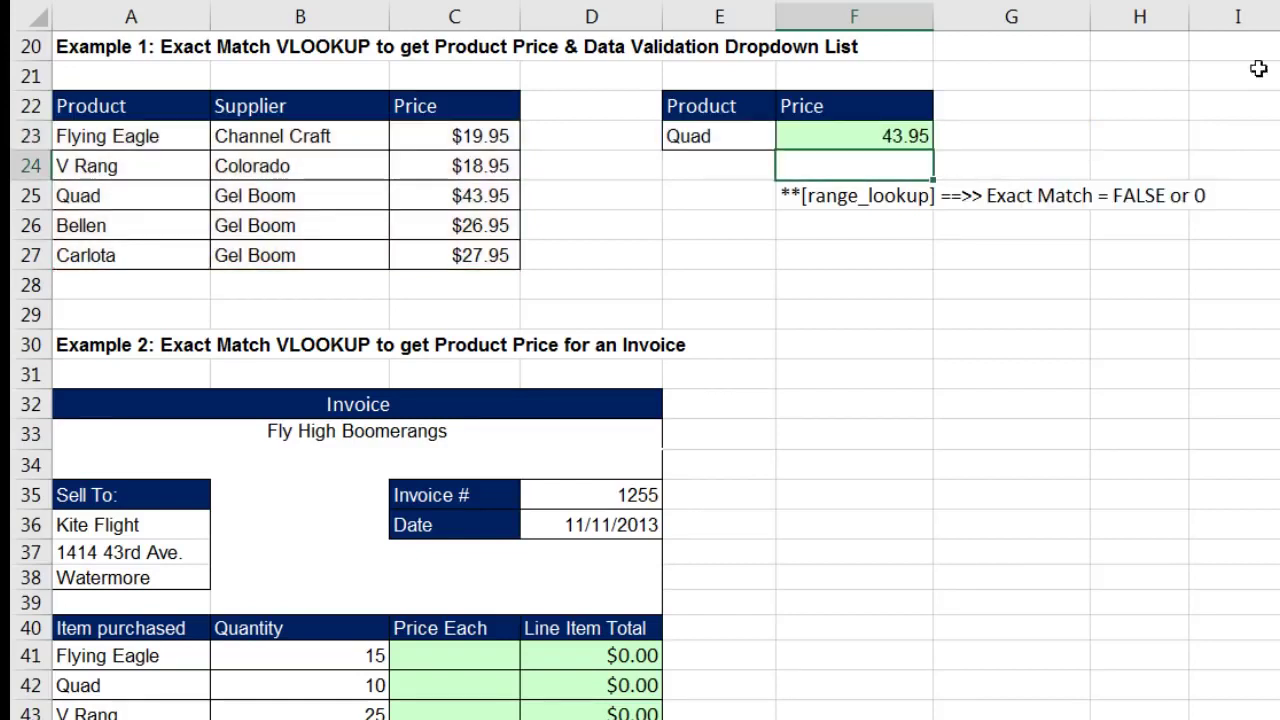
left_click(705, 134)
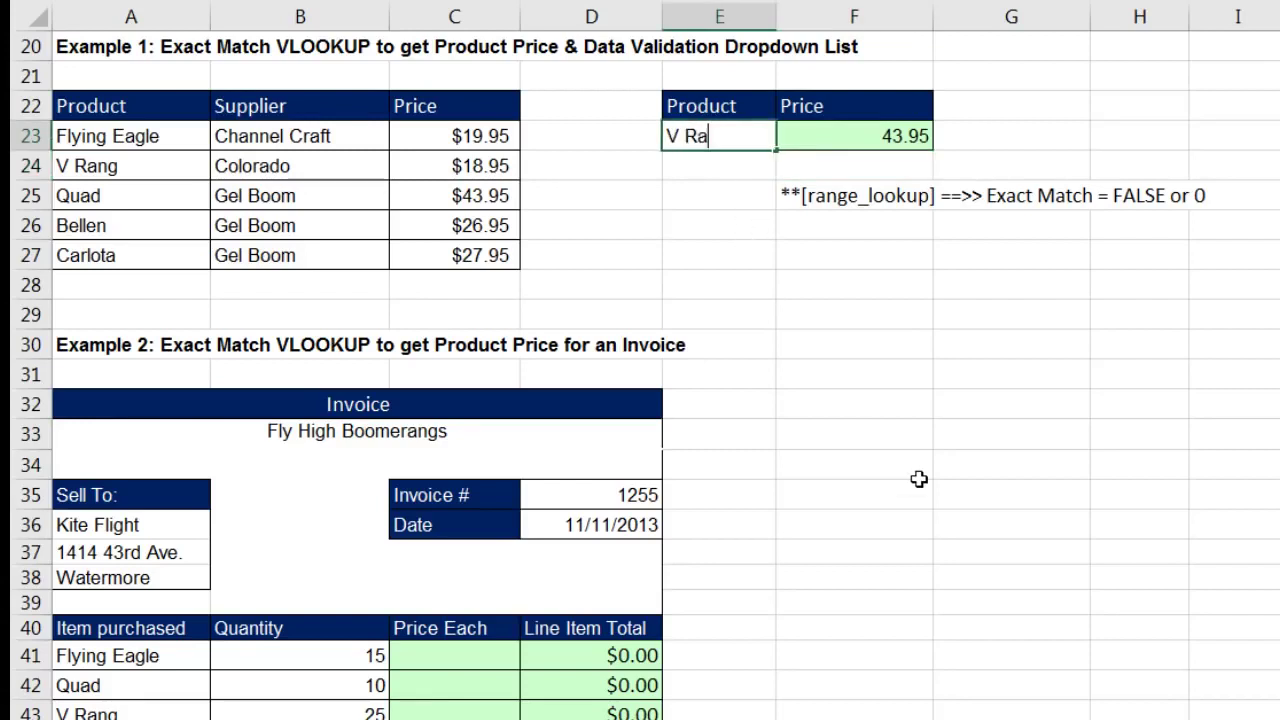
key("Return")
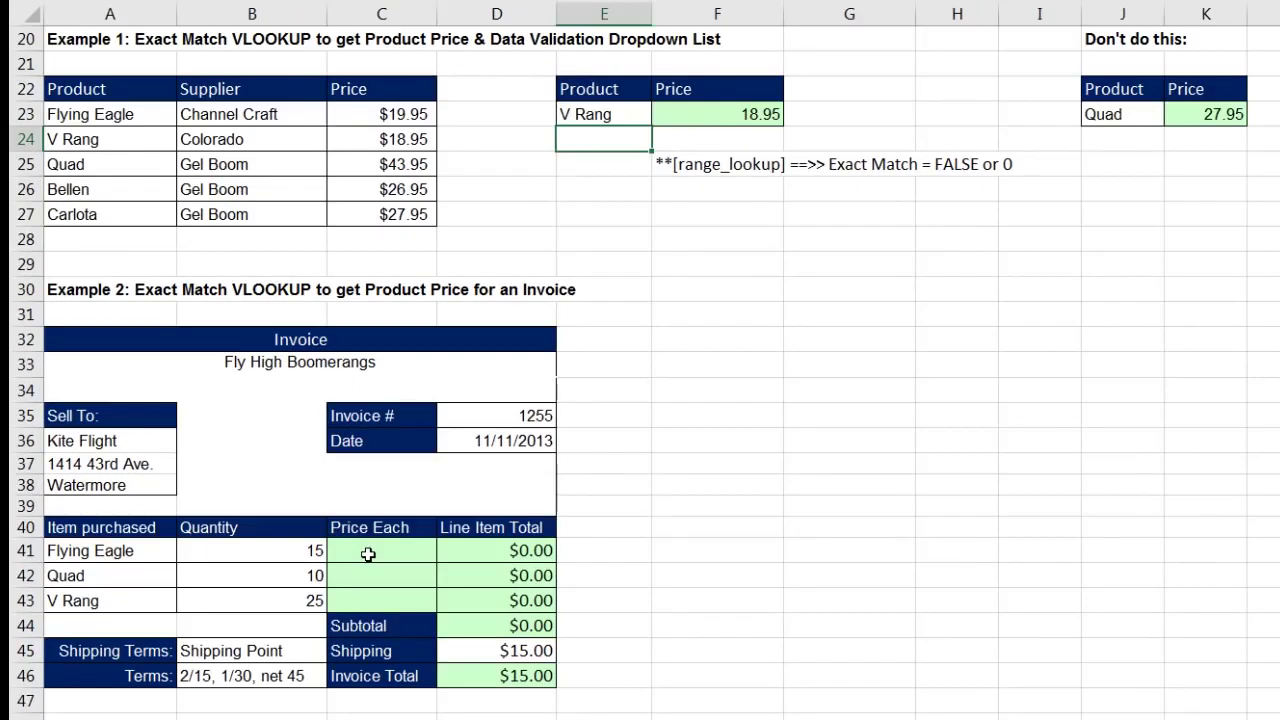
Begin a VLOOKUP formula in the invoice's first Price Each cell, C41, using A41 as the lookup value.
left_click(415, 624)
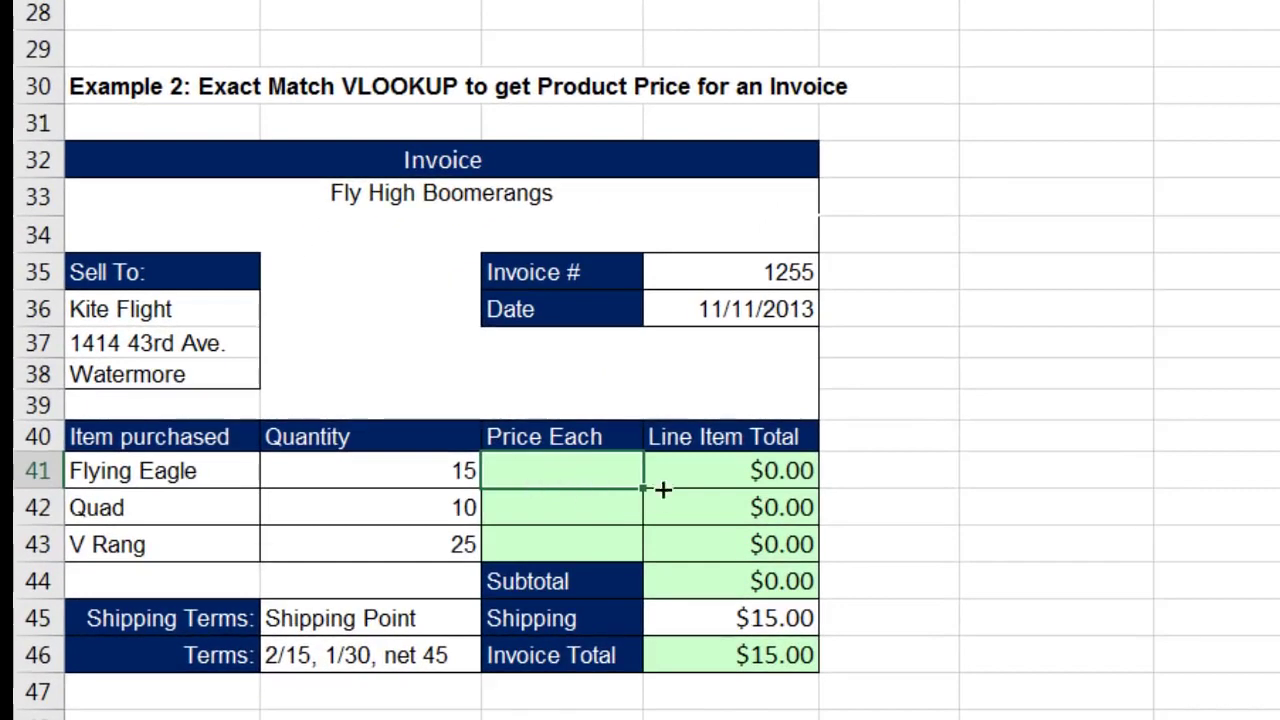
type("=vl")
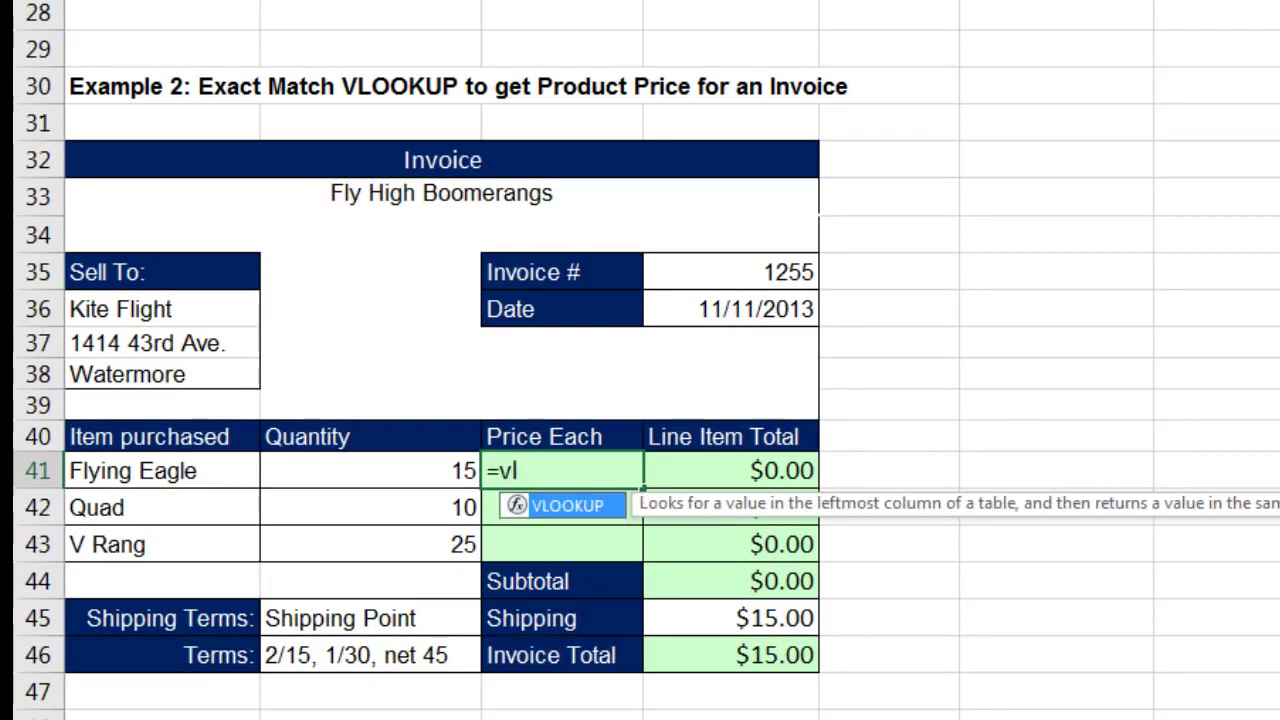
key("Tab")
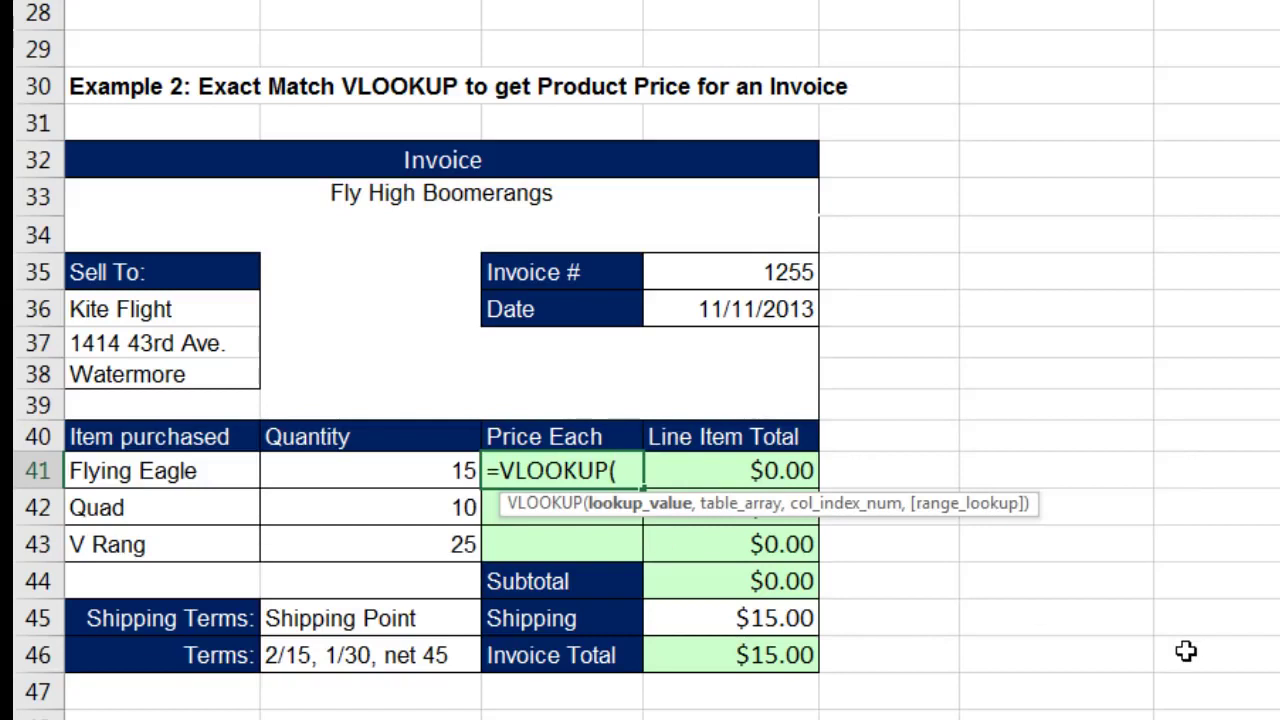
key("Left")
key("Left")
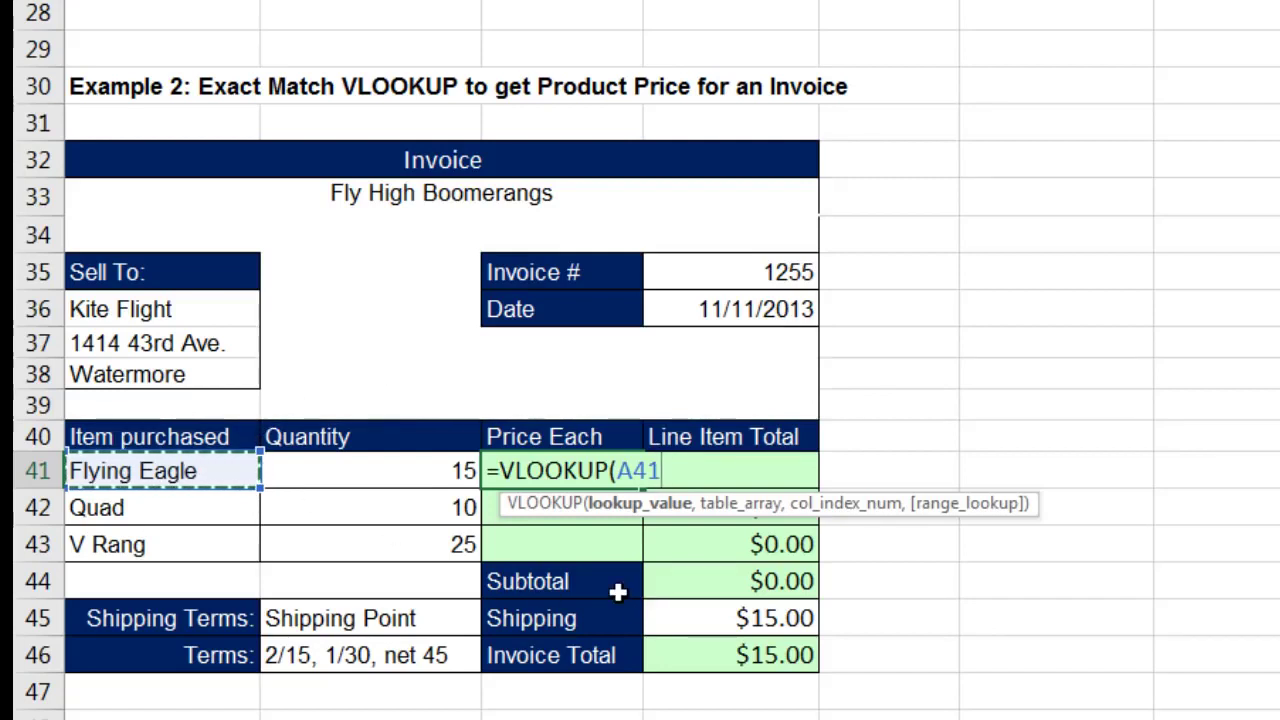
type(",")
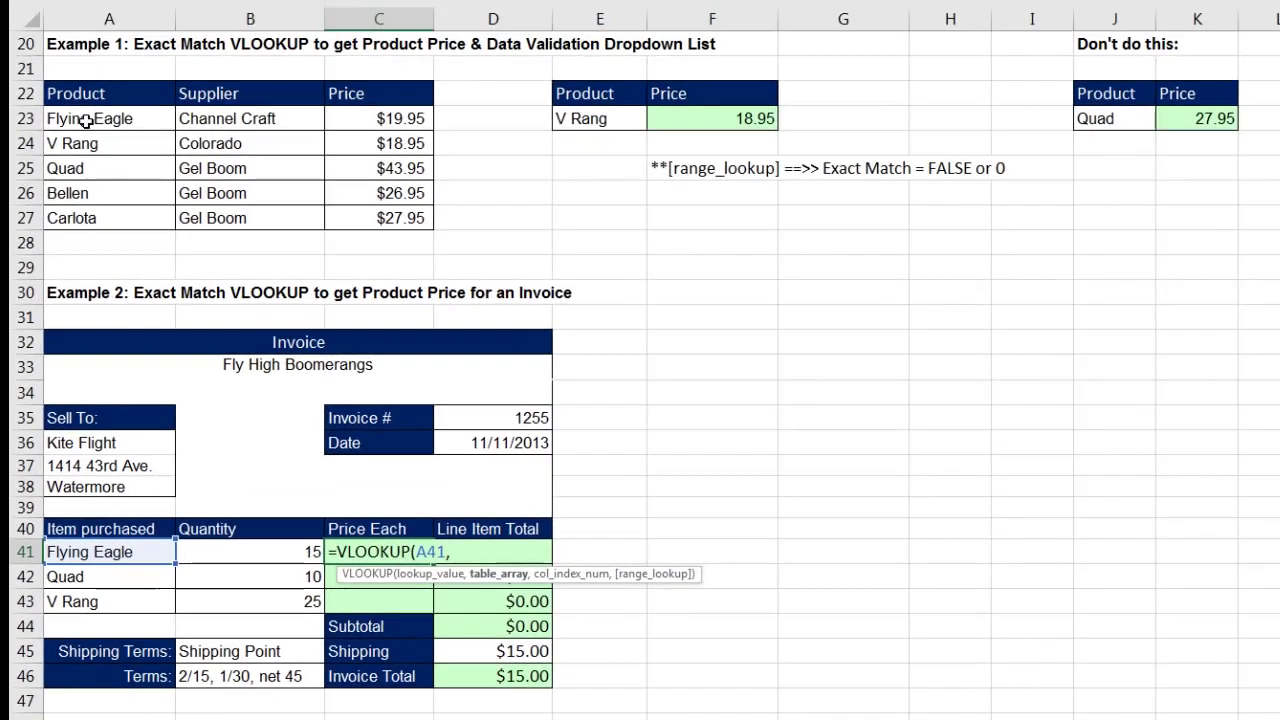
Continue the VLOOKUP in C41 with the absolute table array $A$23:$C$27 and column index 3.
left_click_drag(75, 124, 368, 214)
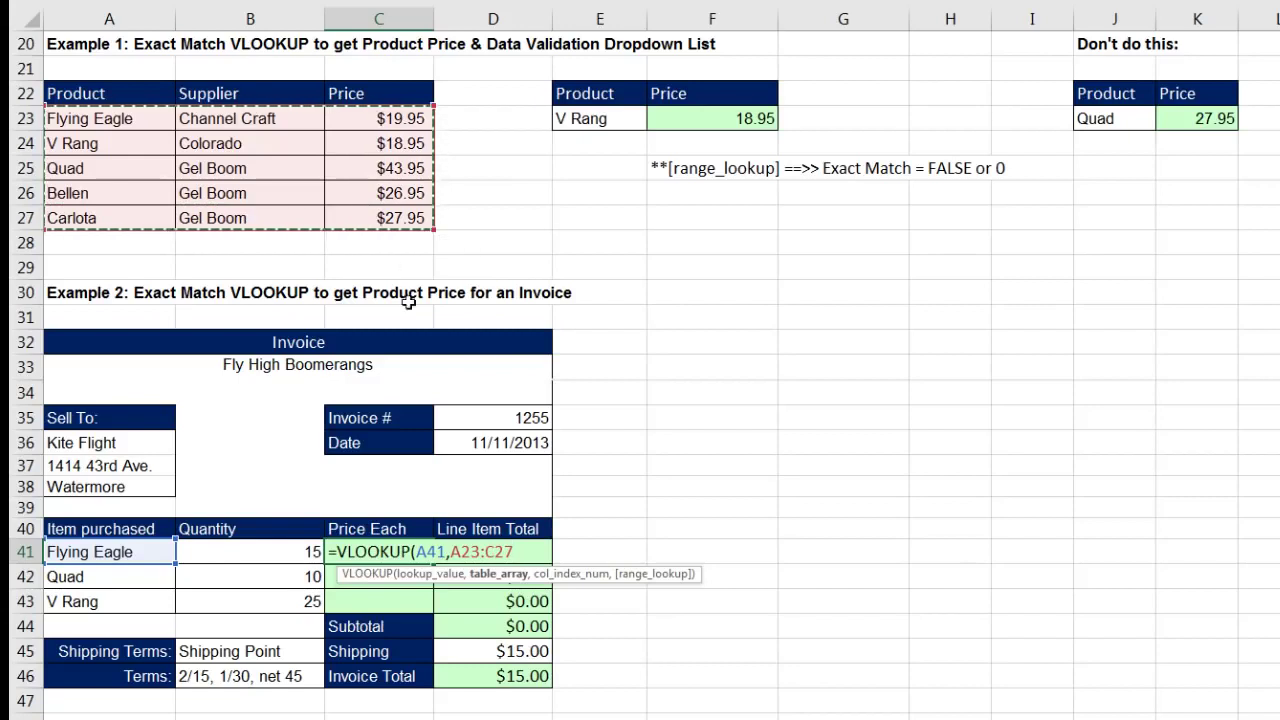
key("F4")
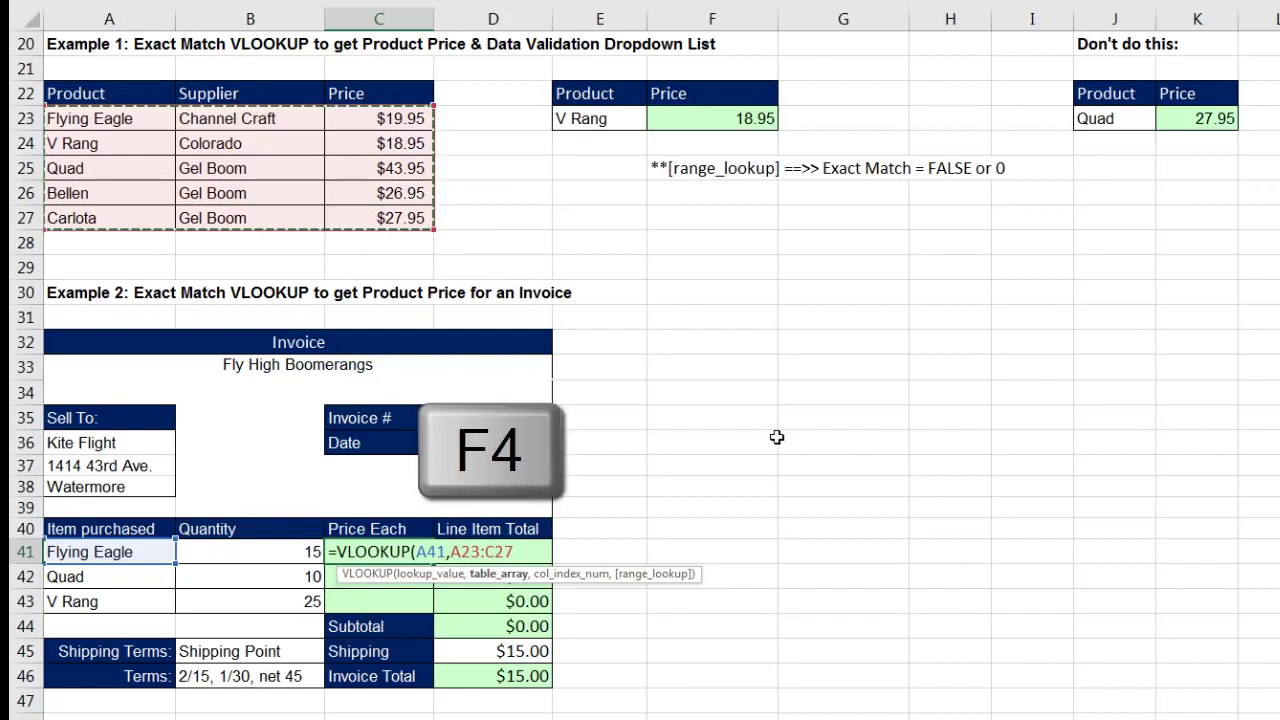
key("F4")
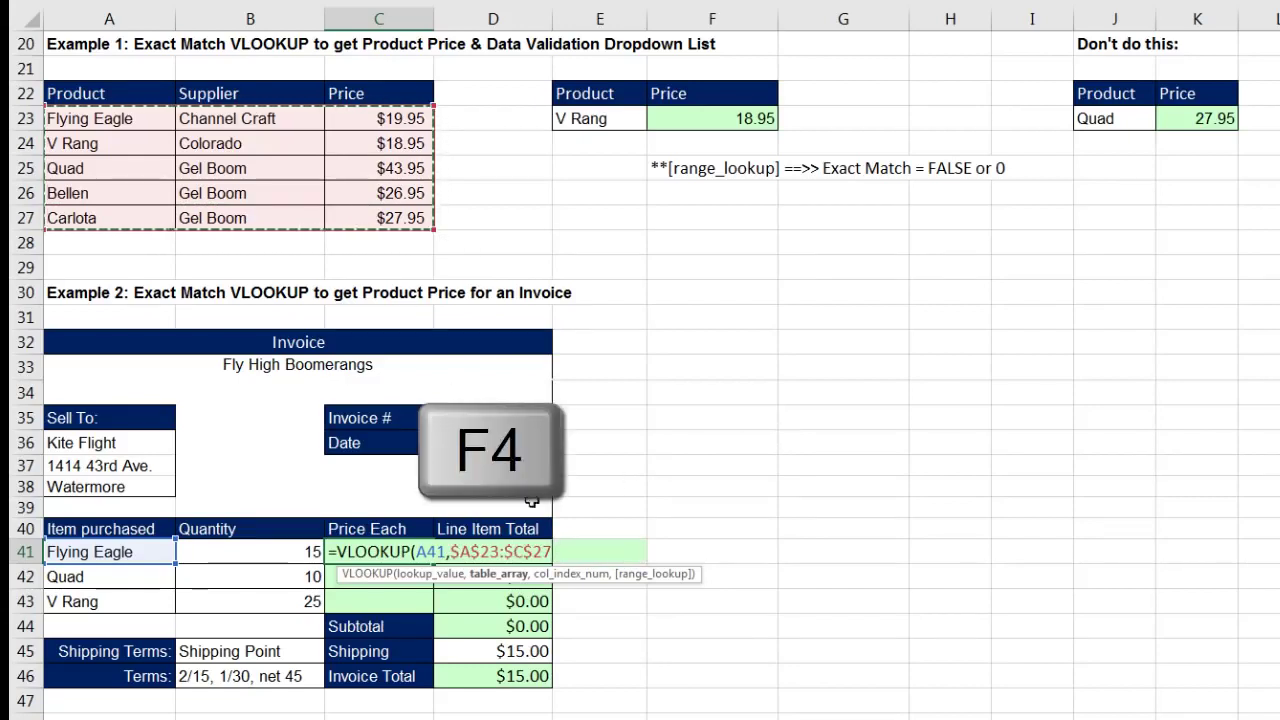
type(",3")
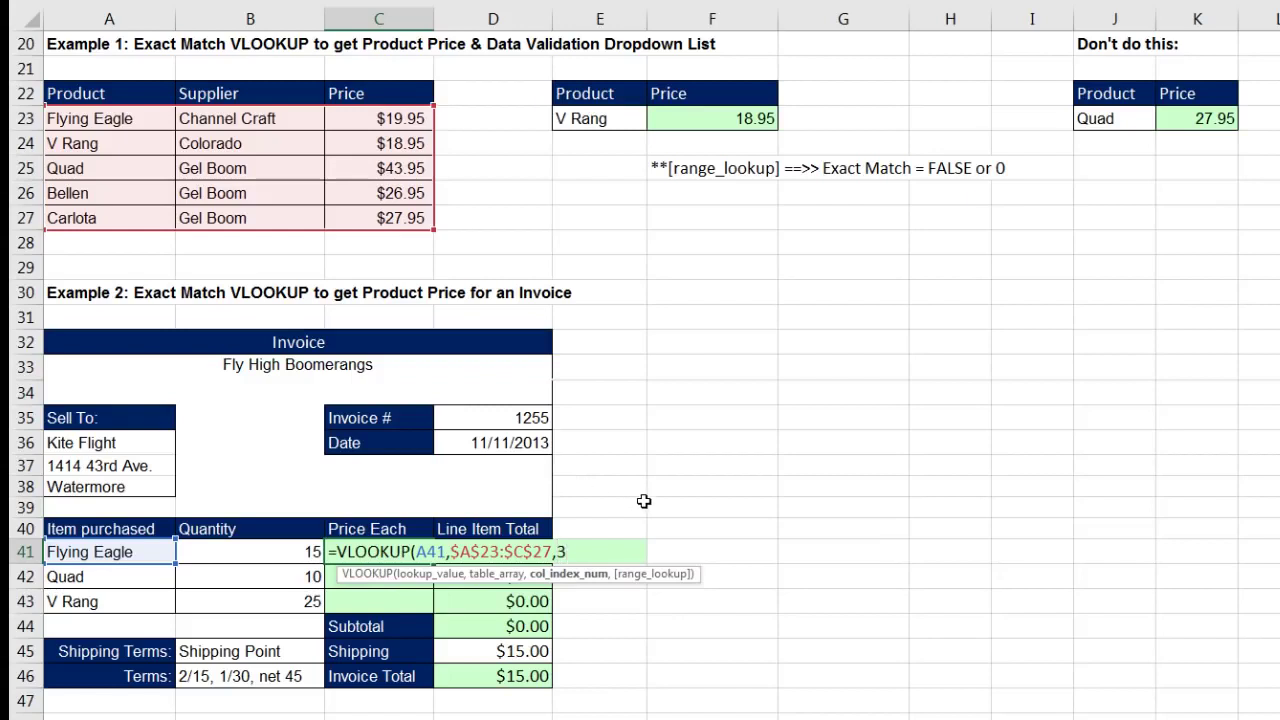
Finish the C41 formula with 0 for exact match and copy it down the Price Each column through C43.
type(",0")
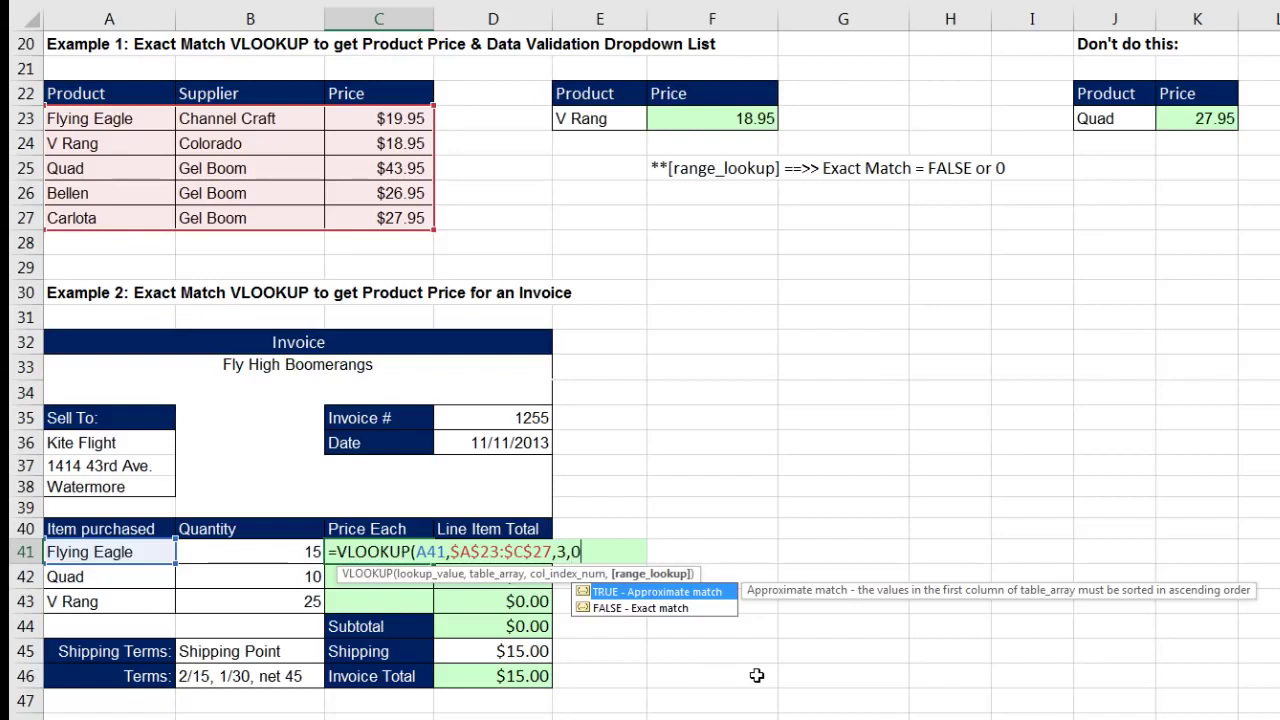
type(")")
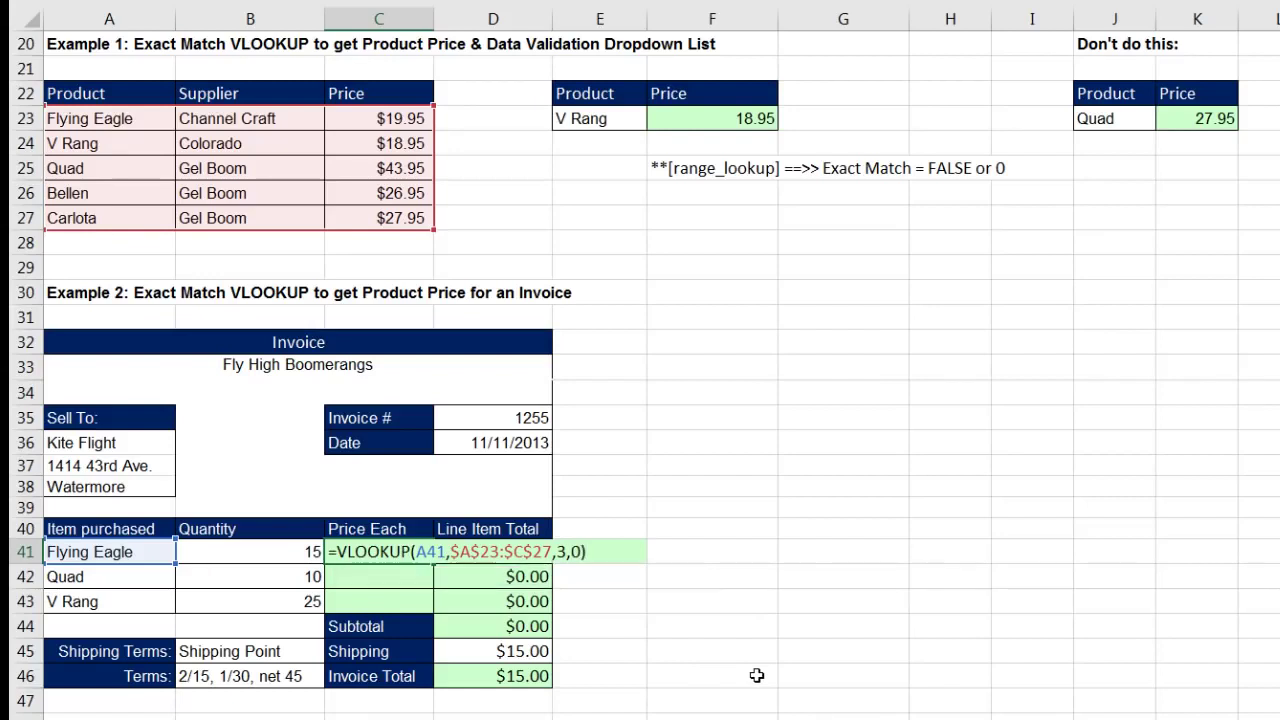
key("ctrl+Return")
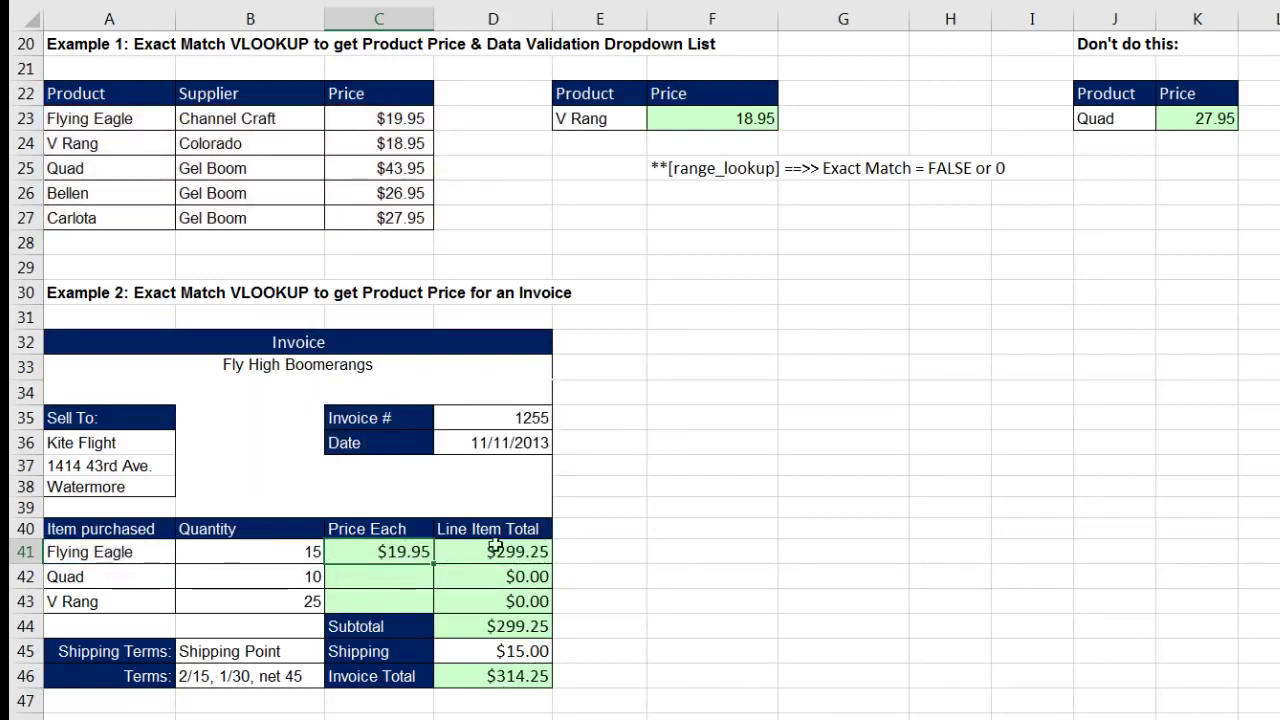
left_click_drag(435, 575, 435, 606)
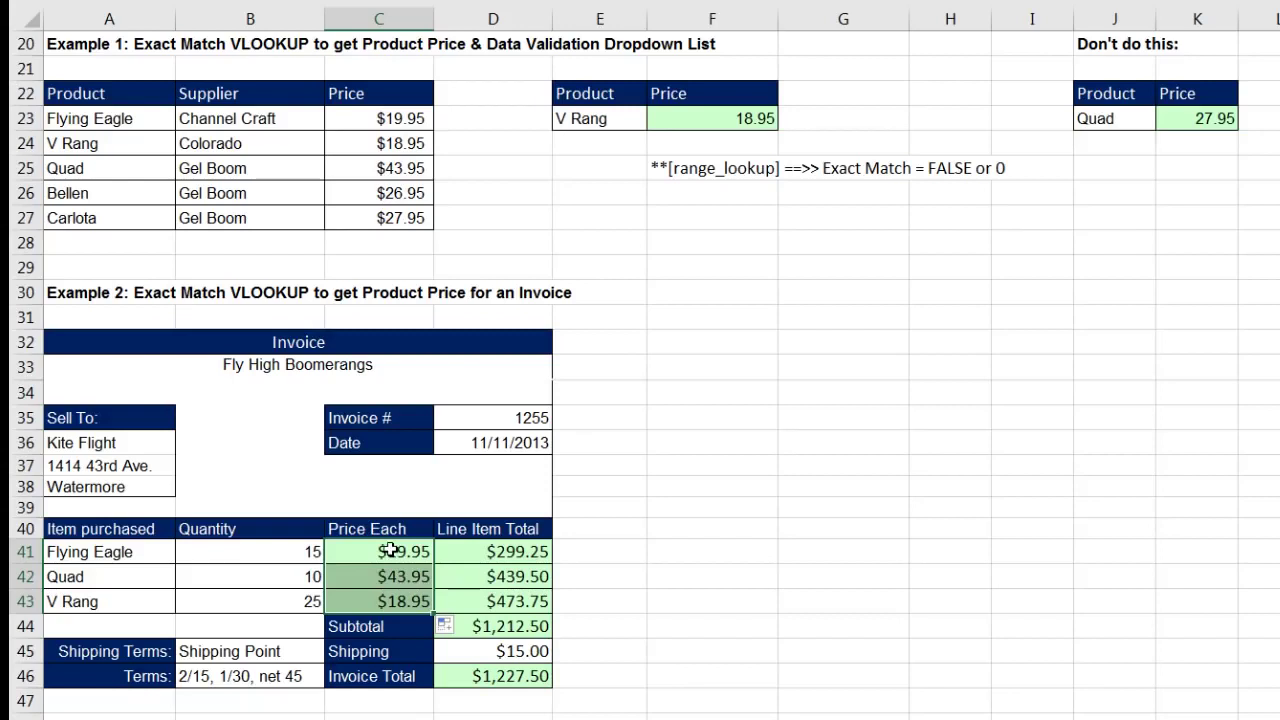
left_click(387, 601)
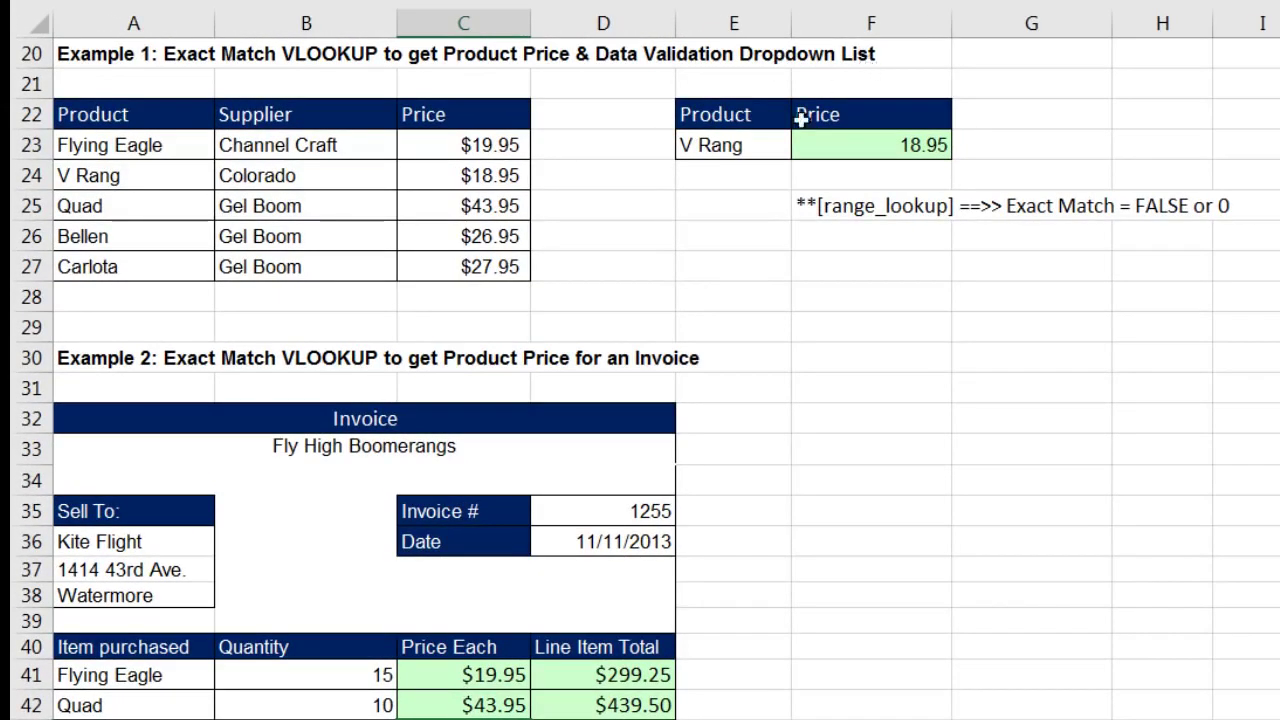
Enter Quad with a trailing space as the product in E23 and inspect the VLOOKUP formula in F23.
left_click(770, 143)
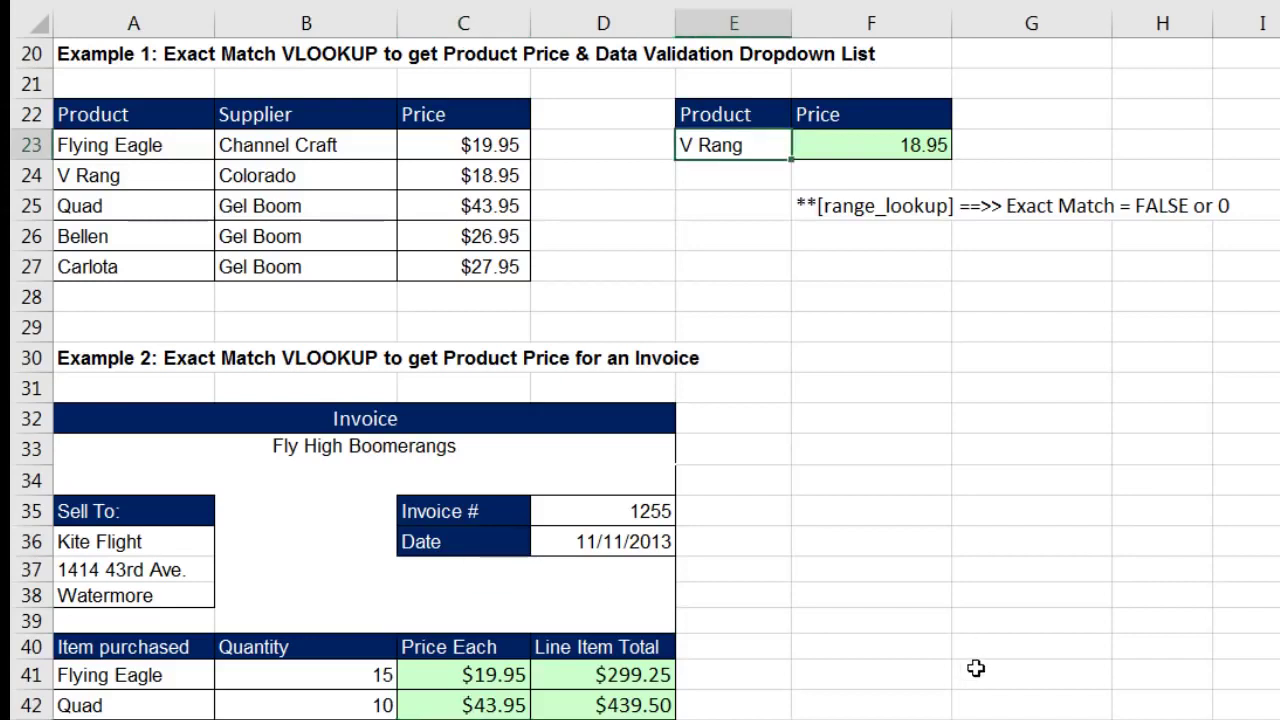
type("Quad")
key("Return")
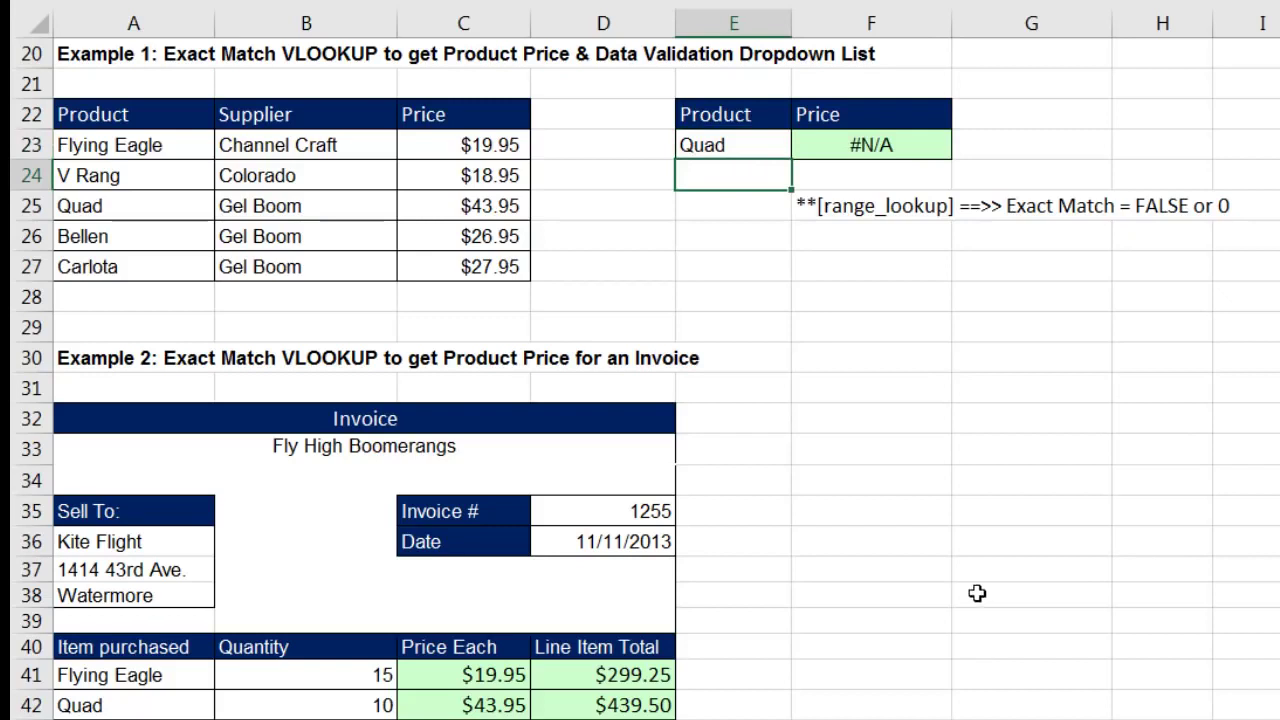
left_click(890, 147)
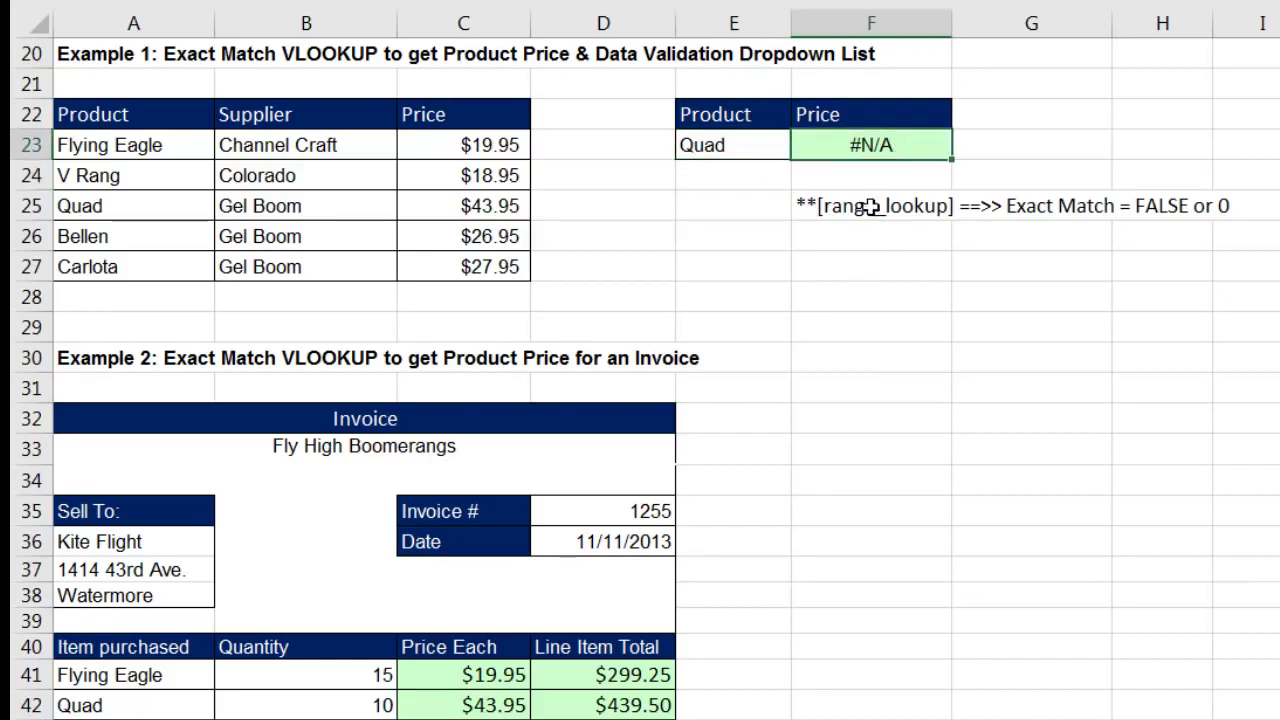
key("F2")
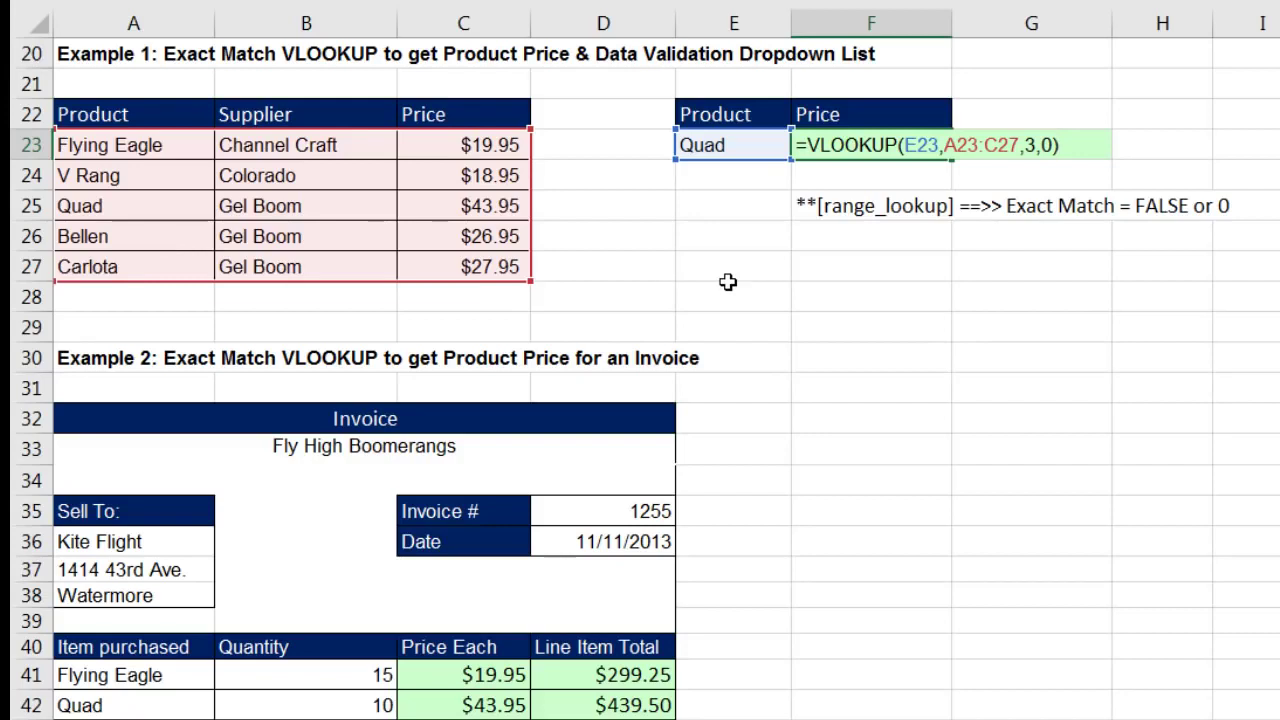
key("Return")
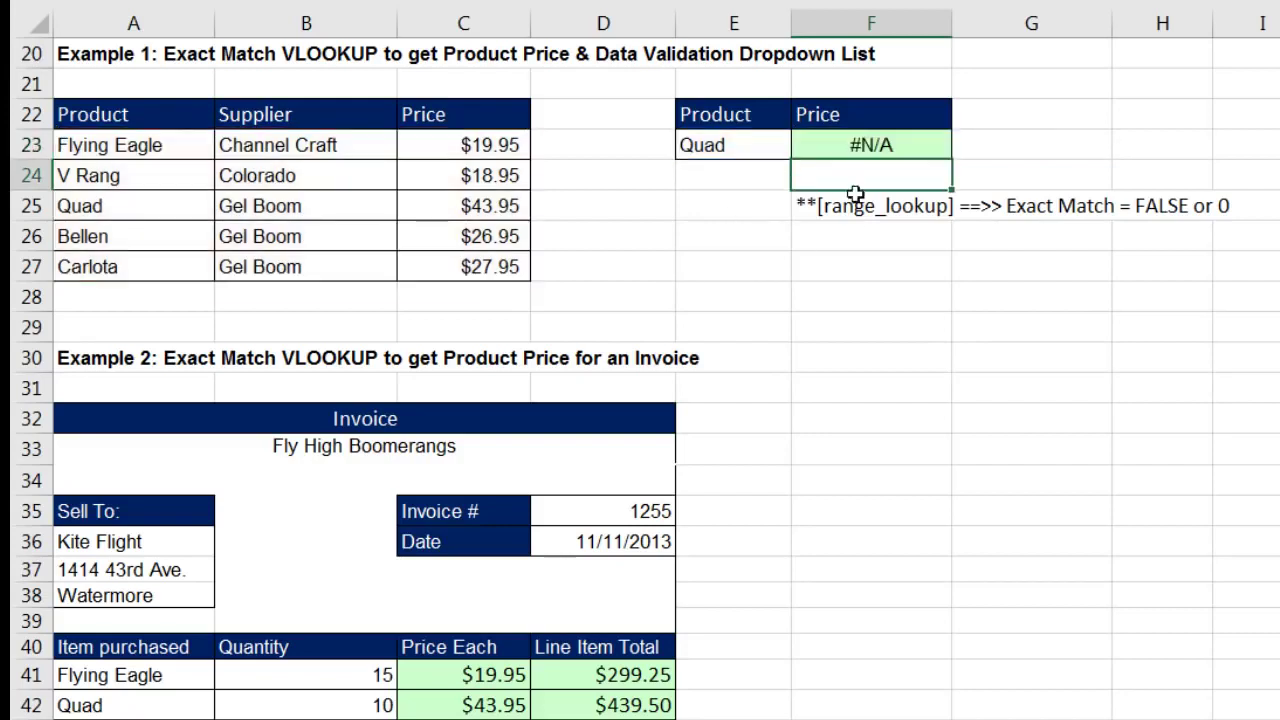
Remove the trailing space after Quad in E23 and review the lookup formula in F23 again.
double_click(765, 145)
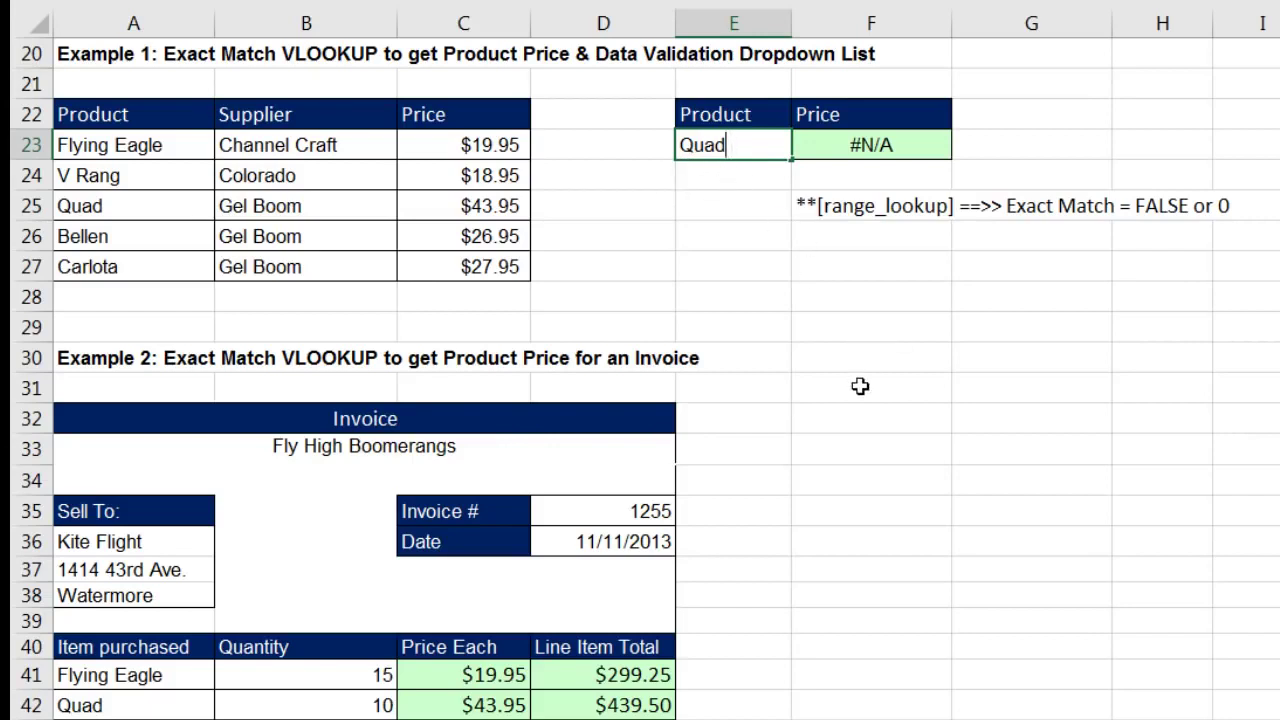
key("Return")
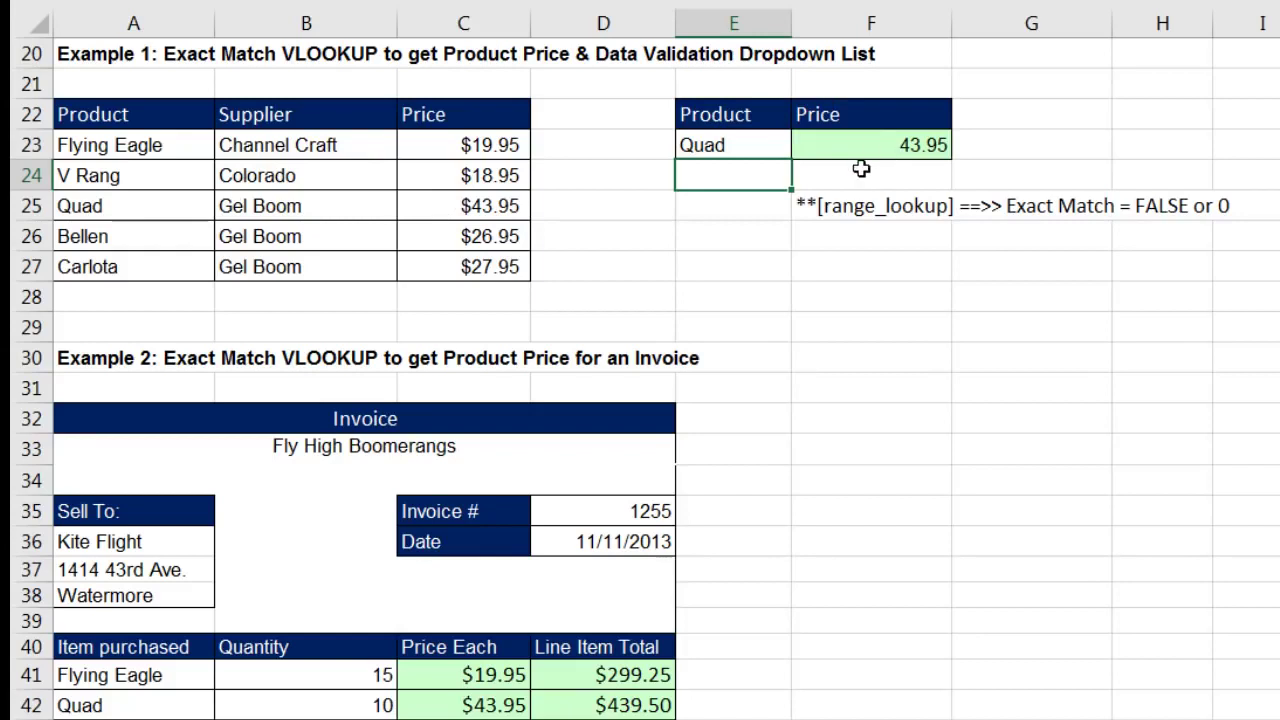
left_click(760, 148)
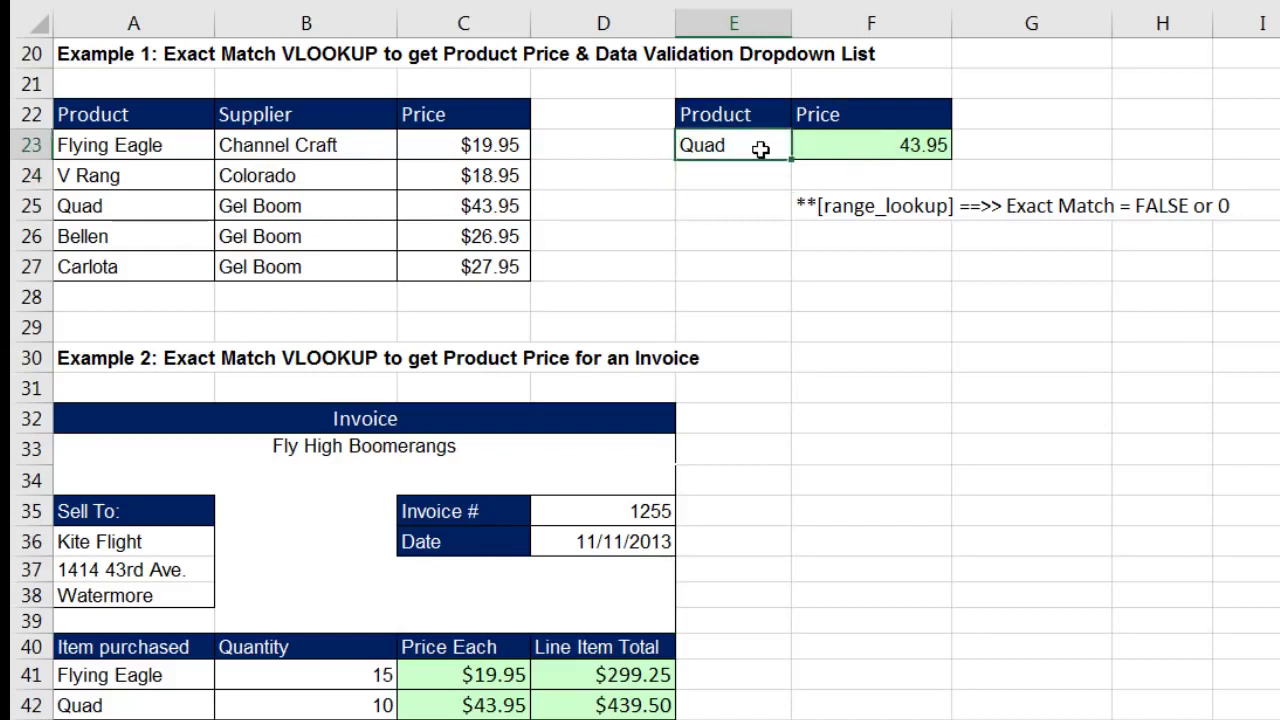
left_click(818, 142)
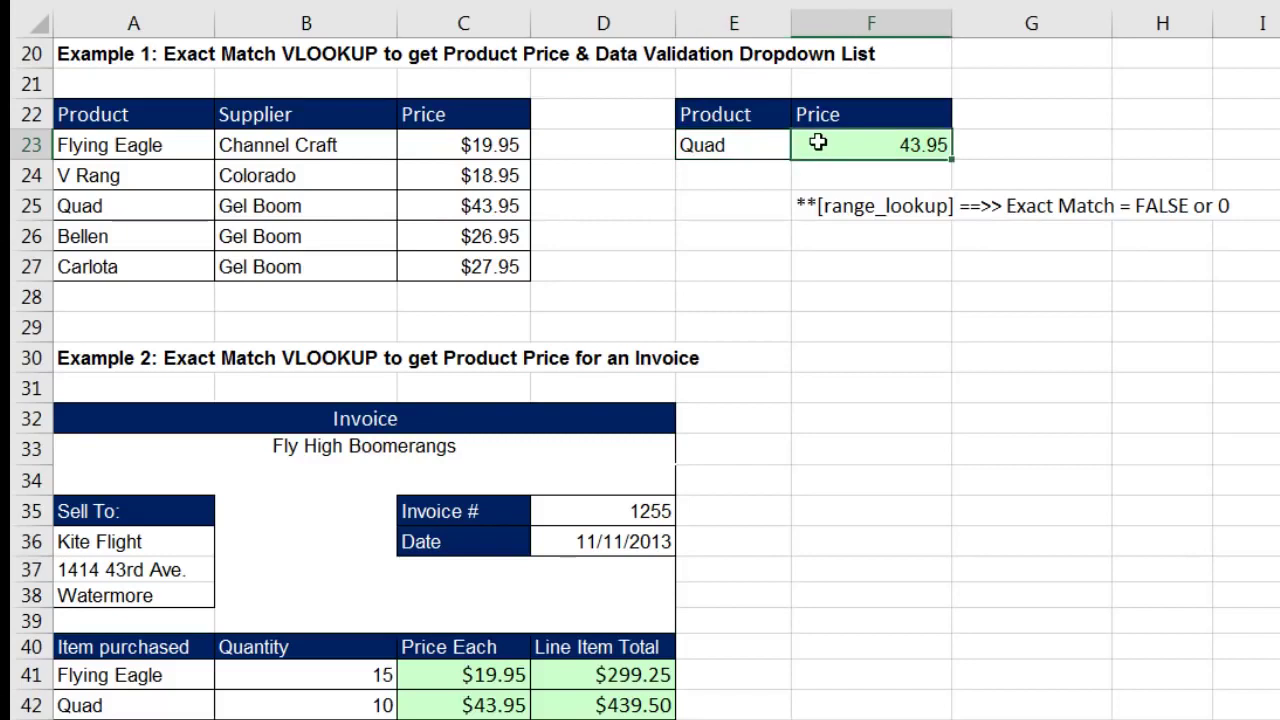
key("F2")
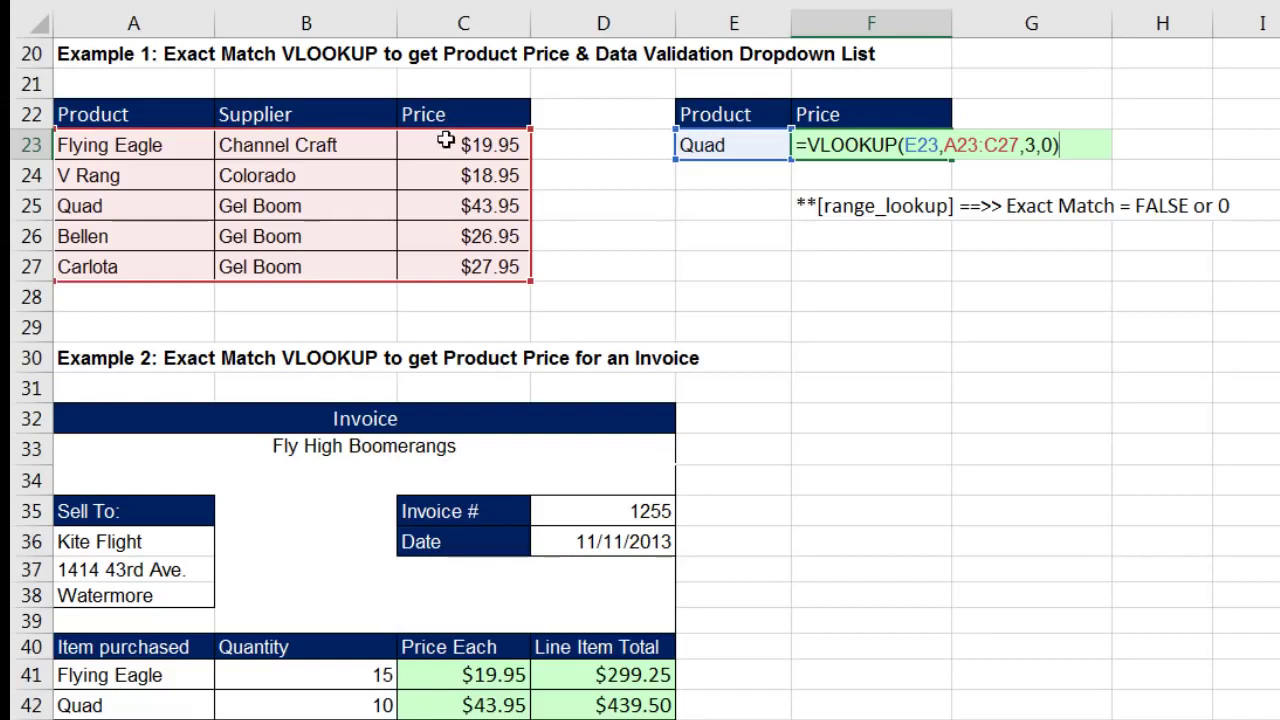
key("ctrl+Return")
Review the product names in A23:A27 and open the Data Validation settings for product cell E23.
left_click(765, 148)
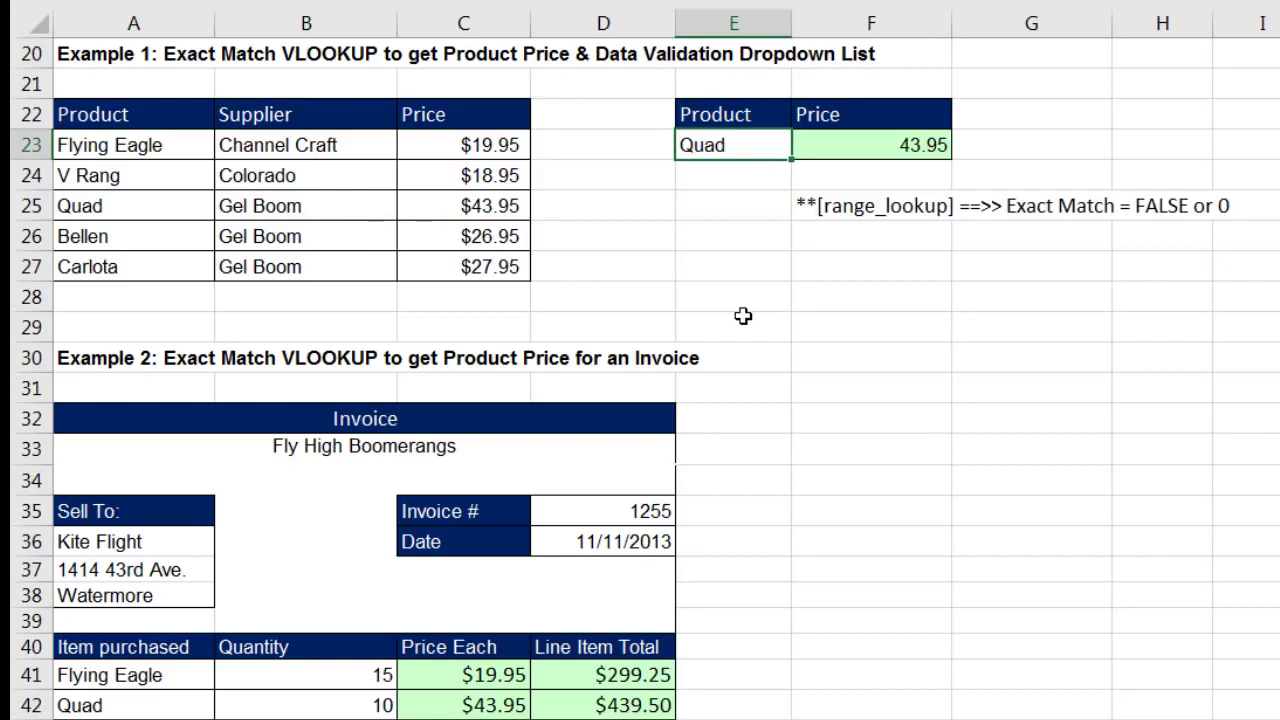
left_click_drag(103, 145, 117, 266)
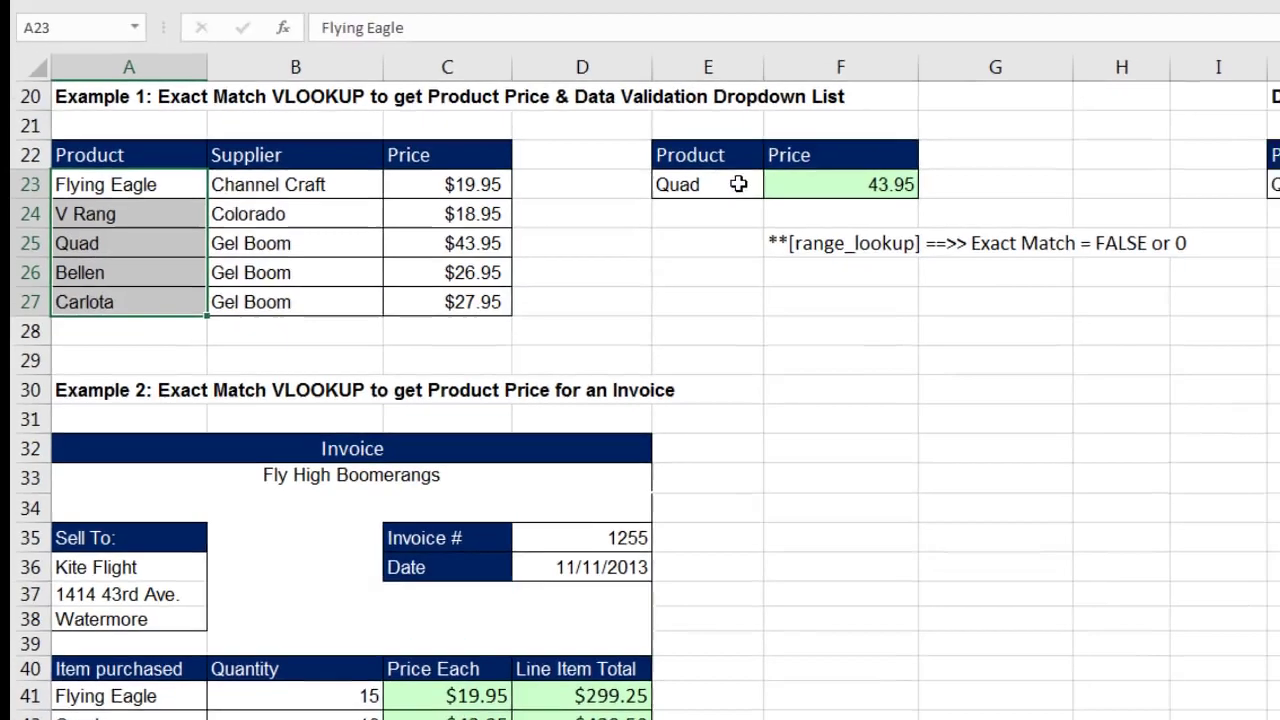
left_click(738, 184)
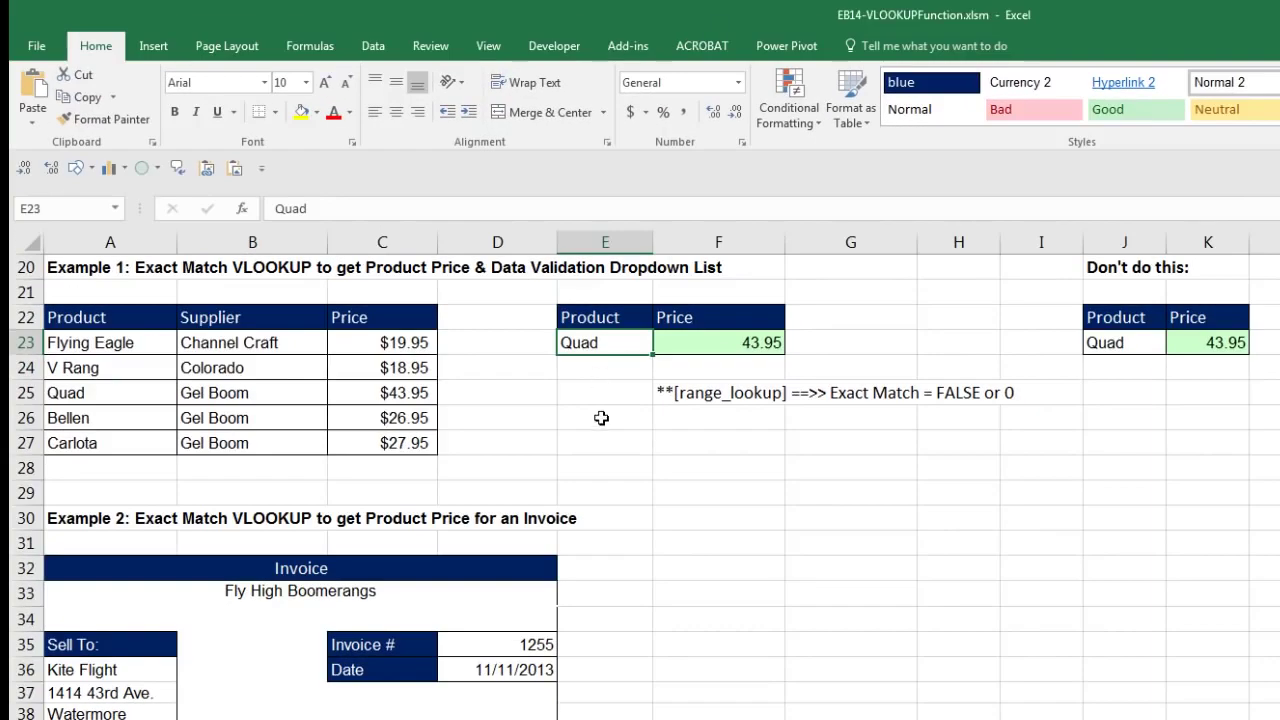
left_click(371, 50)
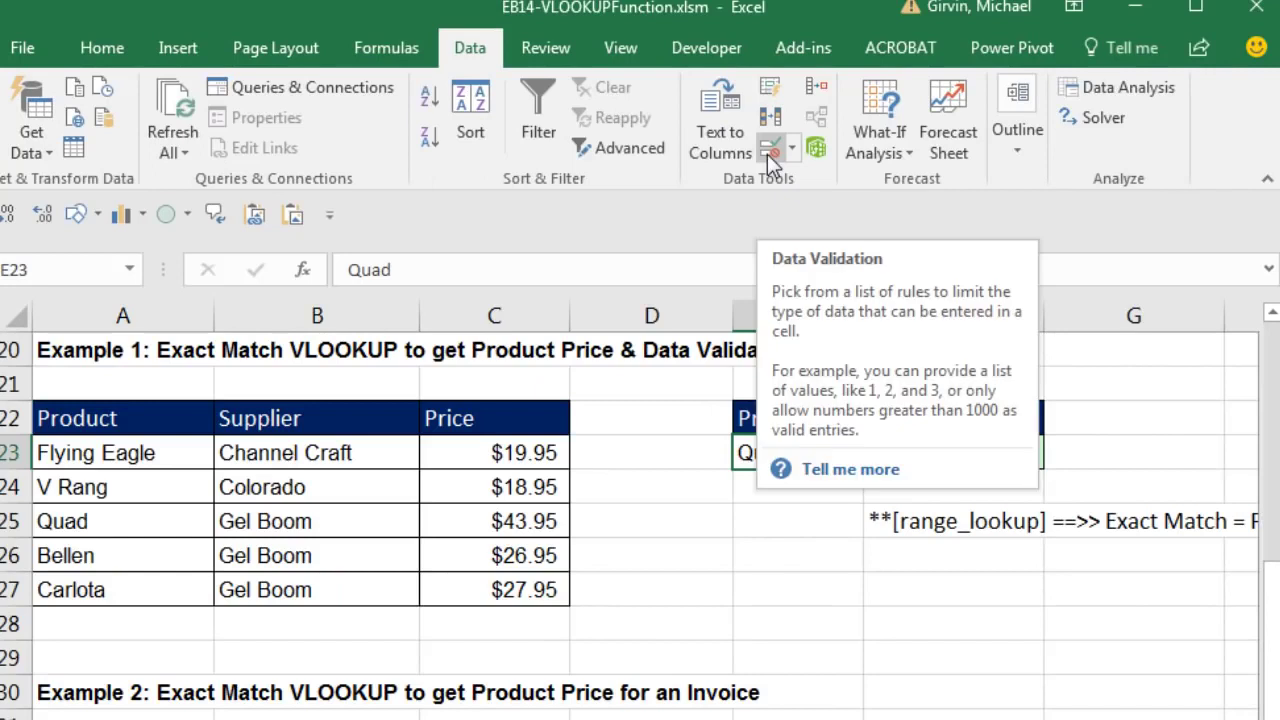
left_click(1203, 10)
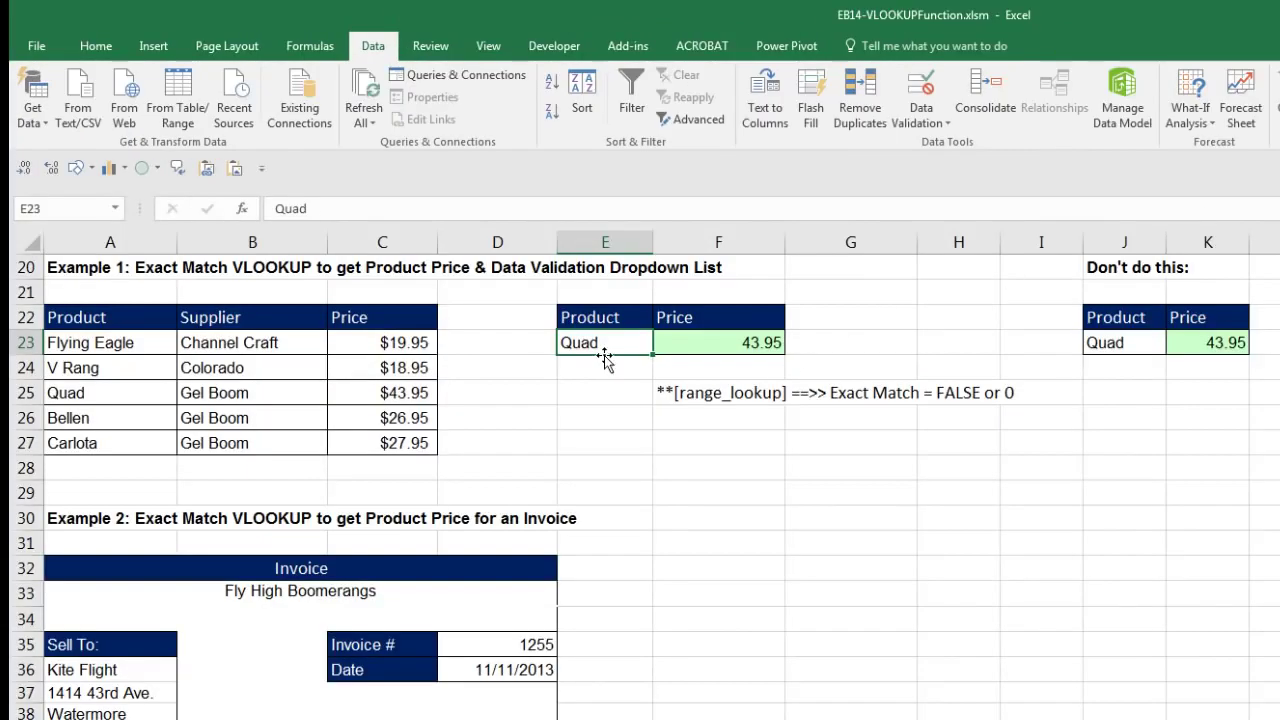
left_click(921, 86)
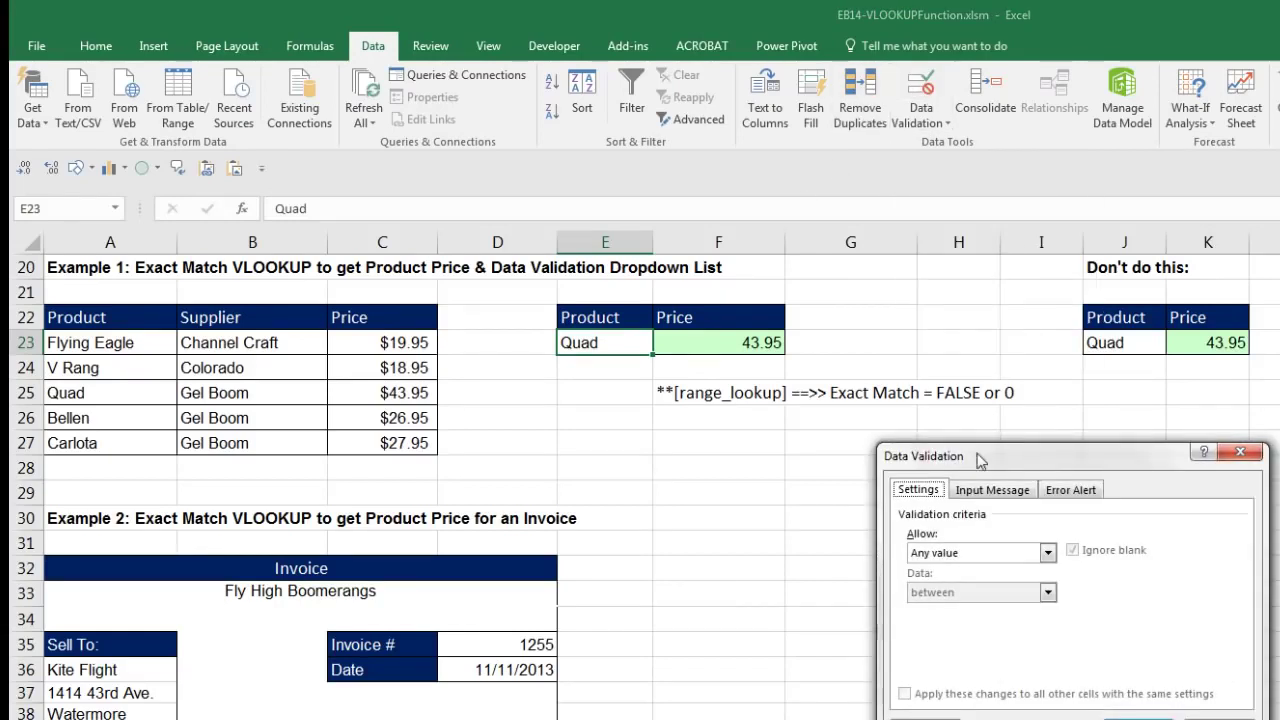
left_click_drag(1035, 472, 663, 402)
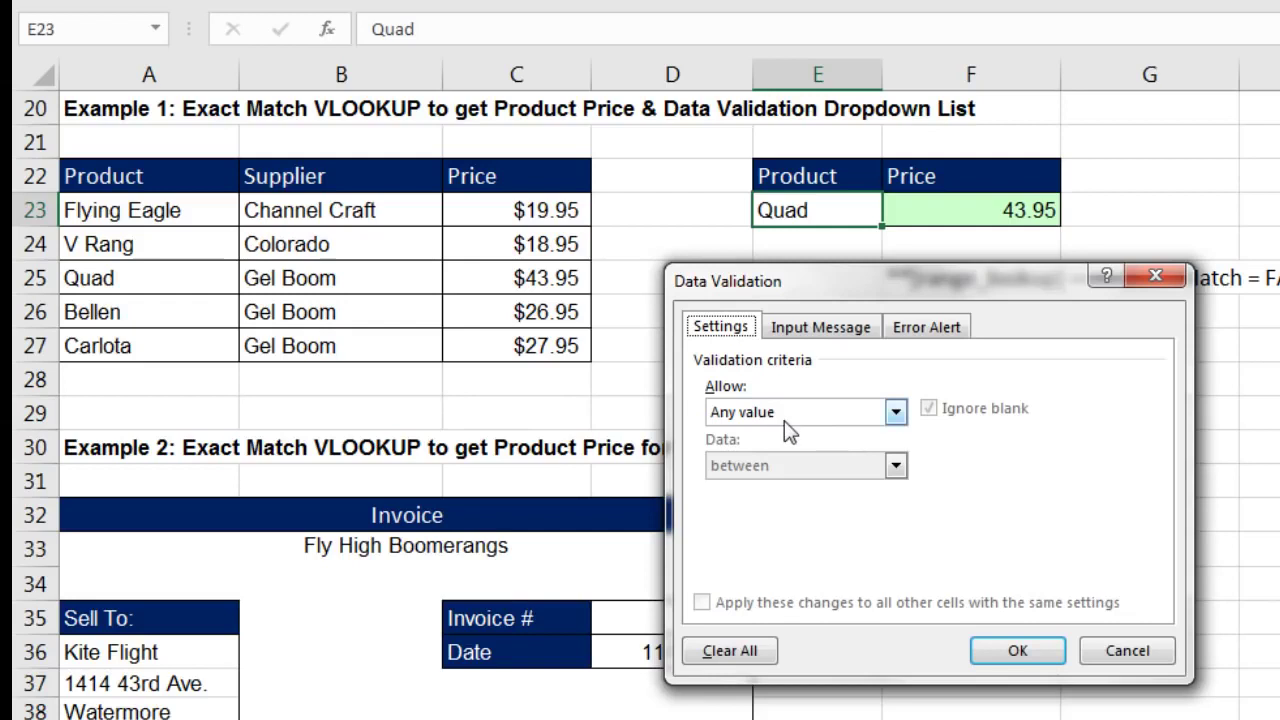
Restrict E23 to a List with the source =$A$23:$A$27, keeping the in-cell dropdown.
left_click(894, 412)
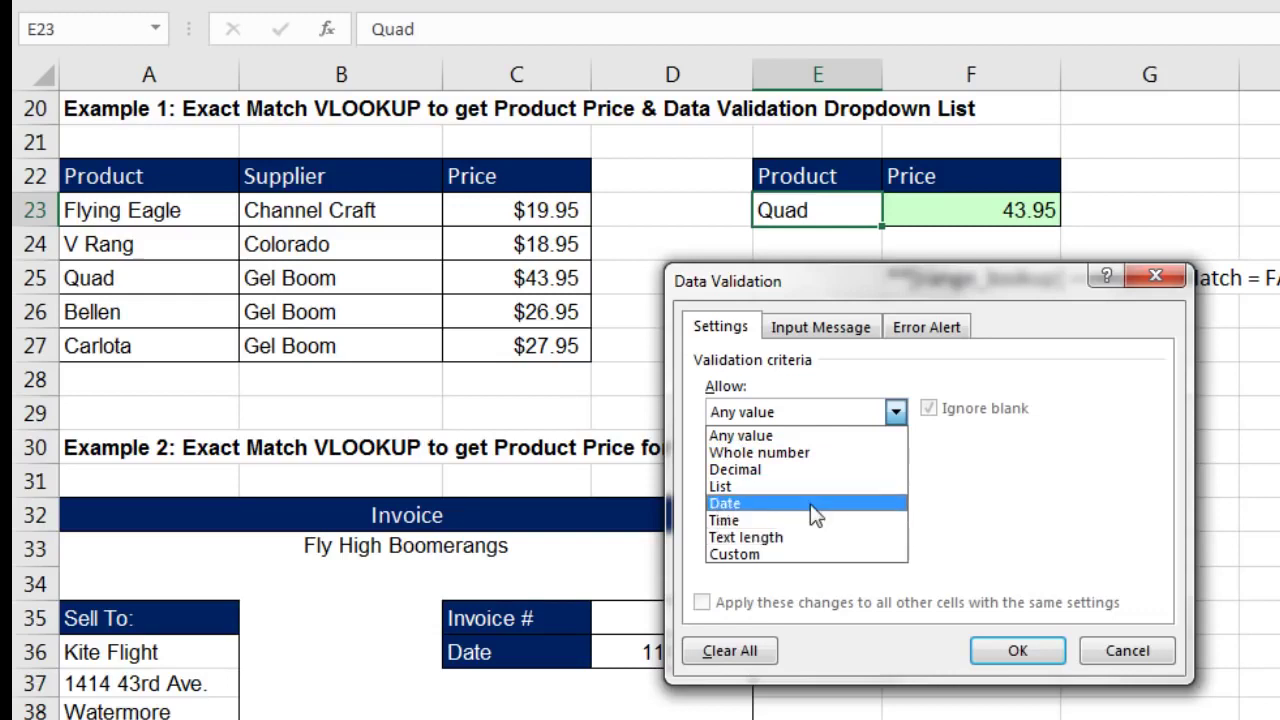
left_click(724, 487)
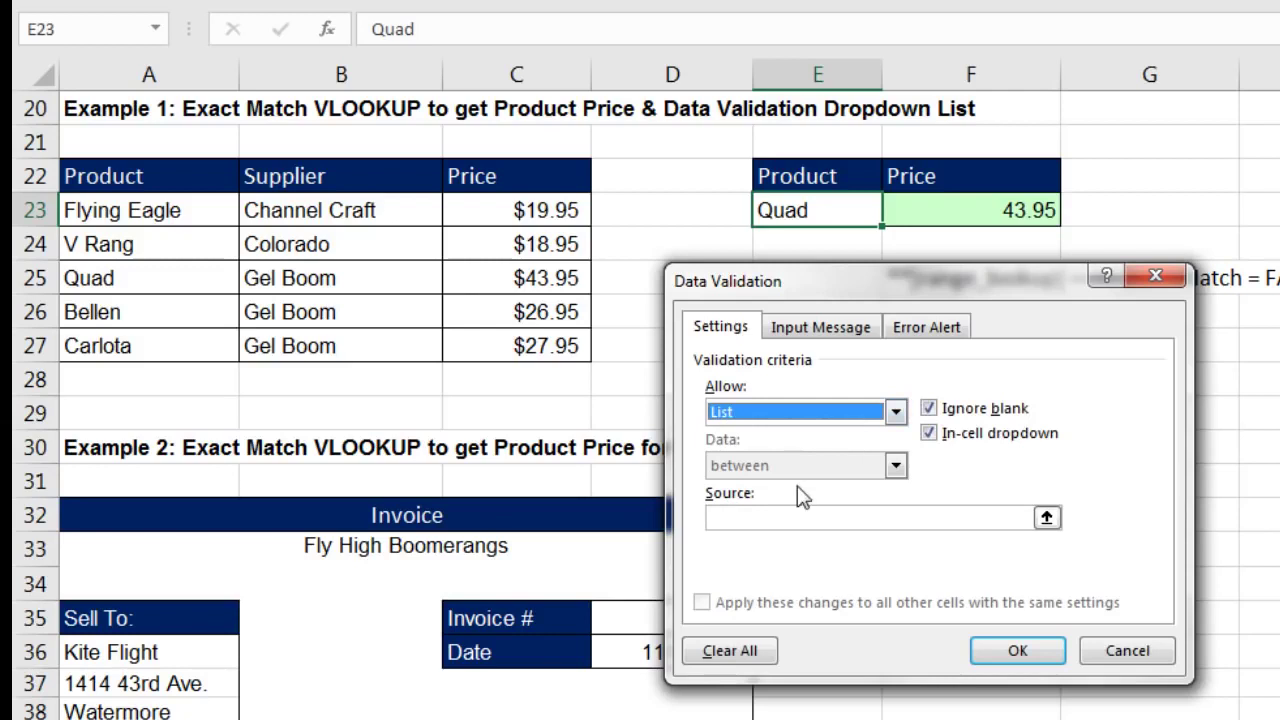
left_click(730, 517)
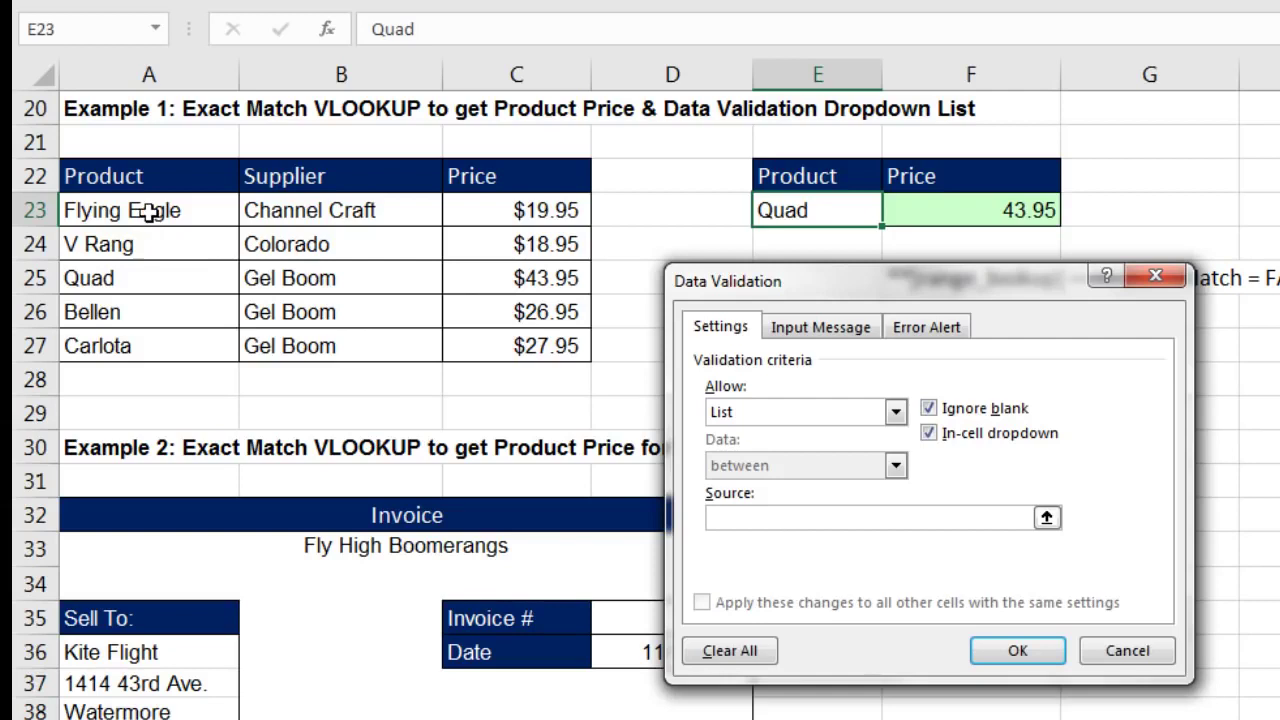
left_click_drag(147, 211, 120, 346)
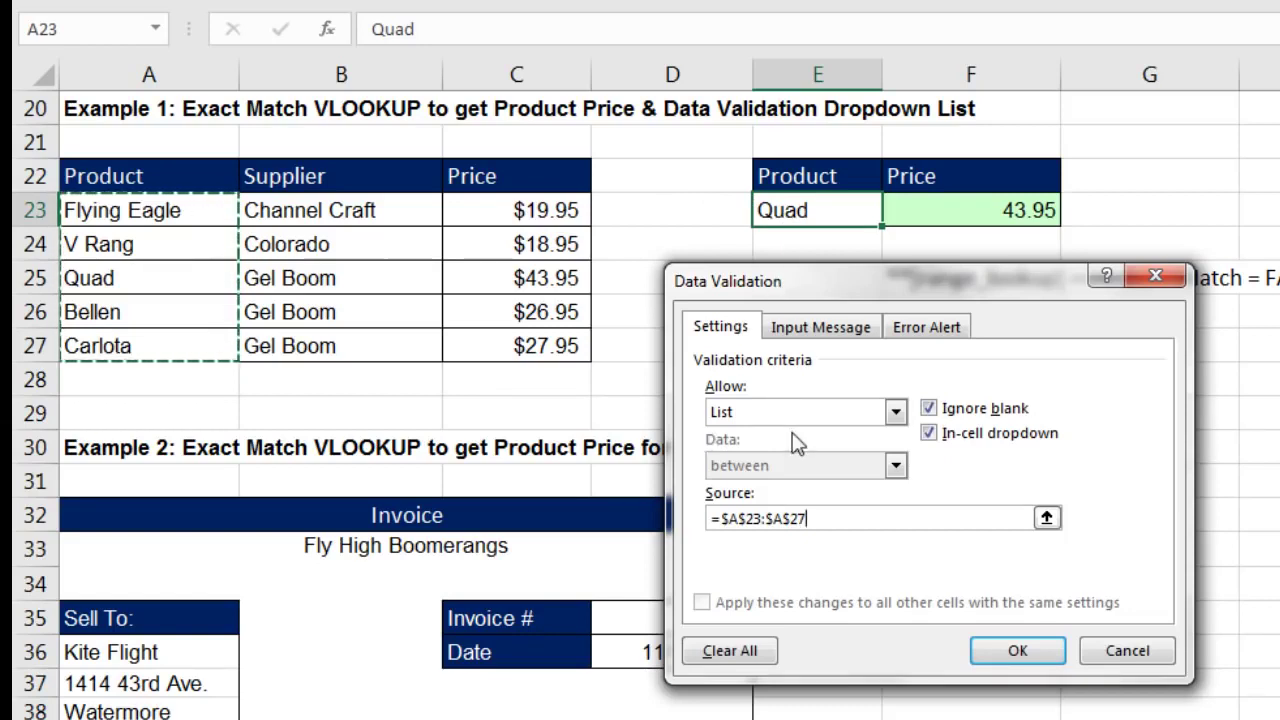
left_click(1010, 652)
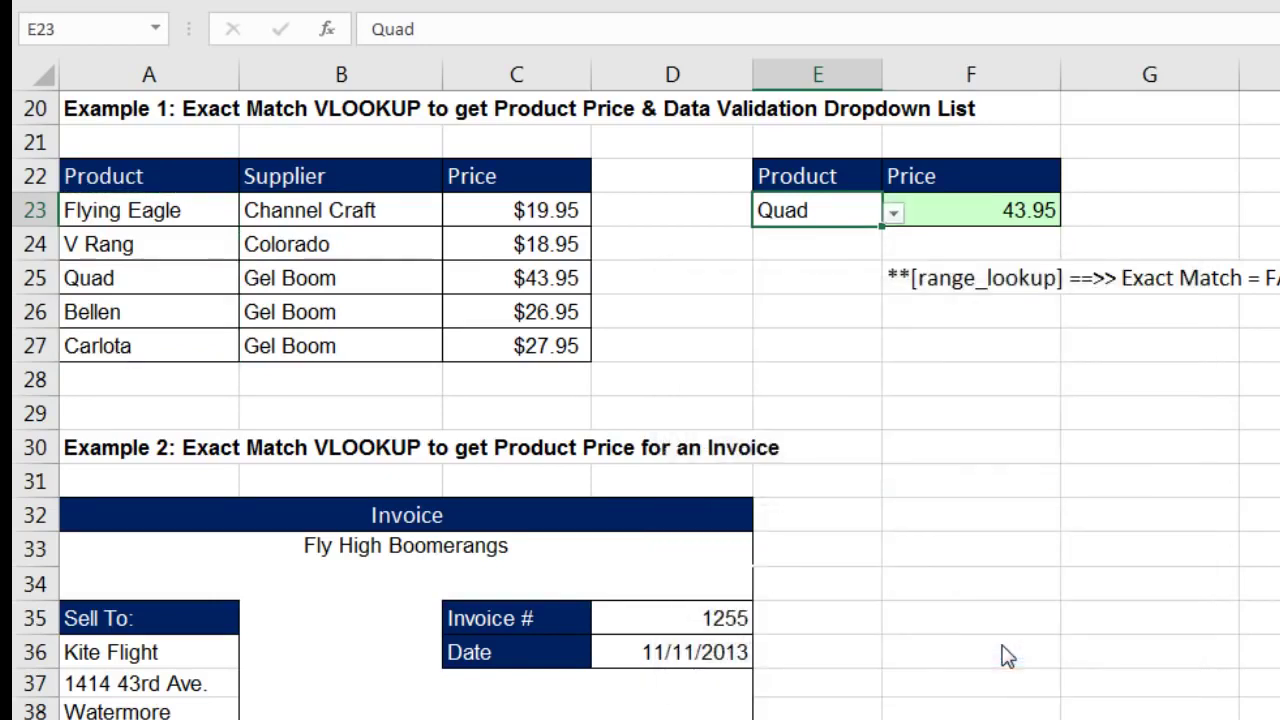
Try the product dropdown in E23 by choosing V Rang, Carlota and finally Quad.
left_click(893, 213)
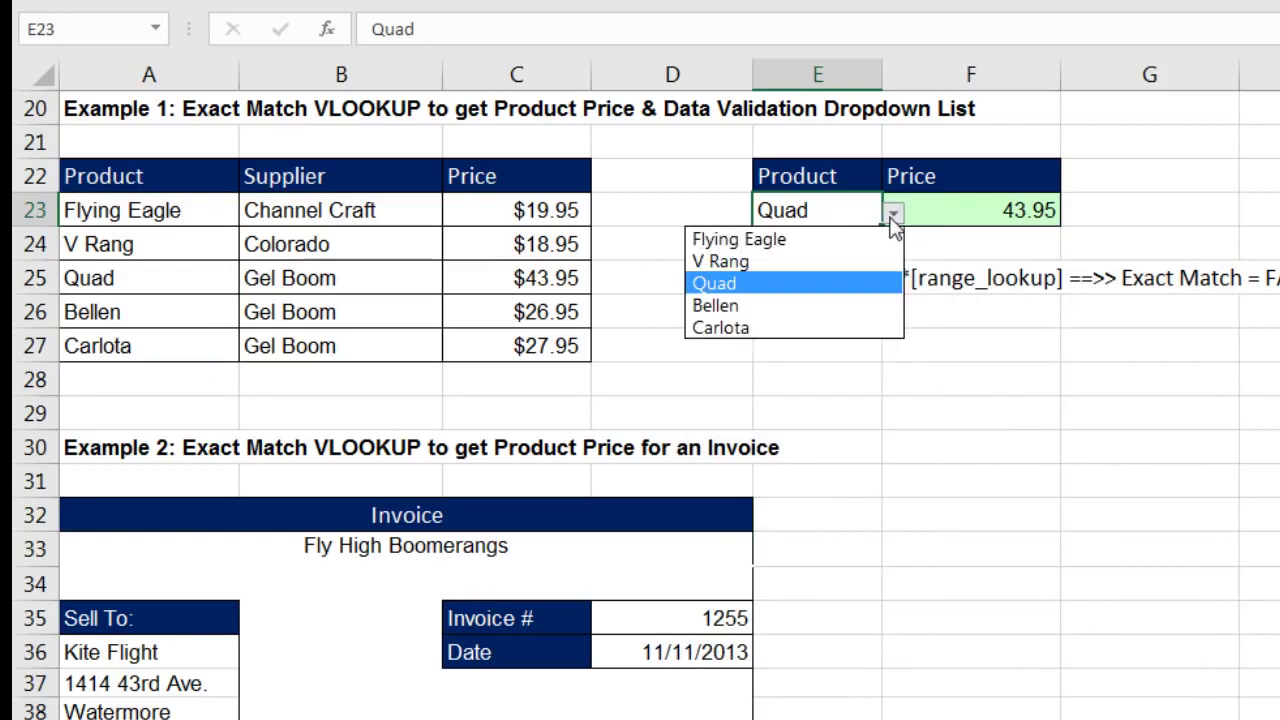
left_click(758, 262)
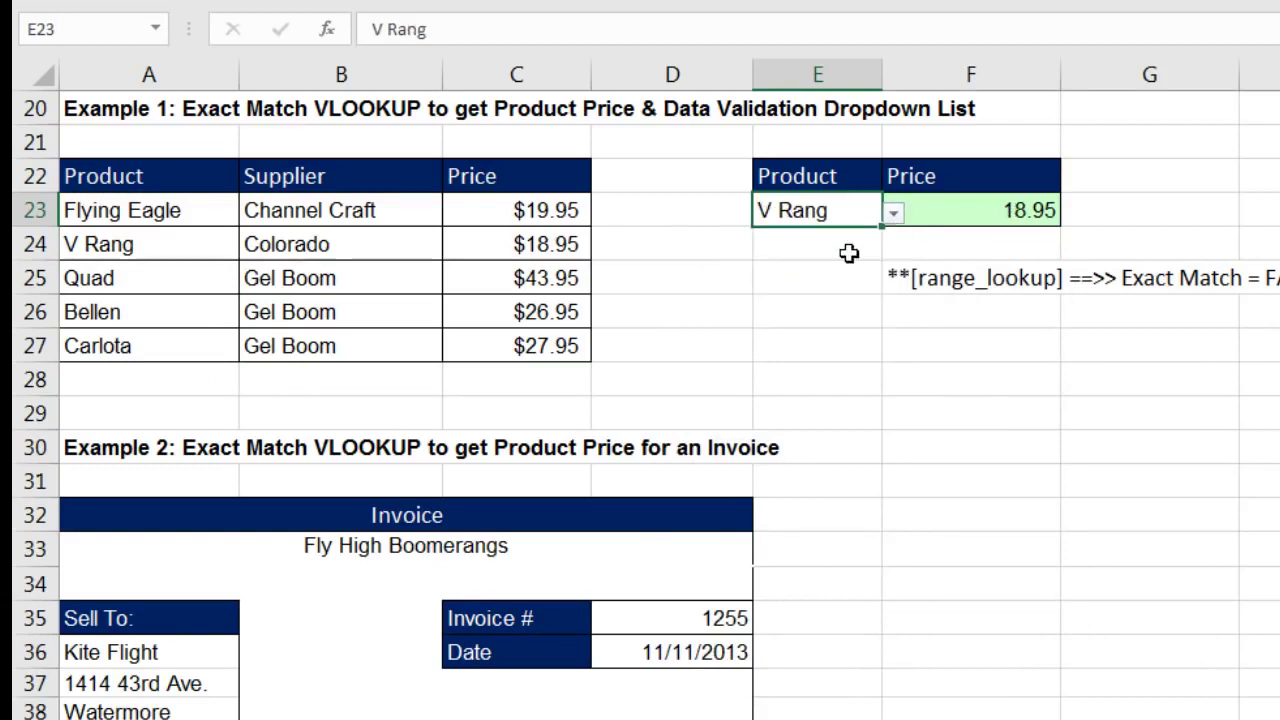
left_click(893, 213)
left_click(745, 330)
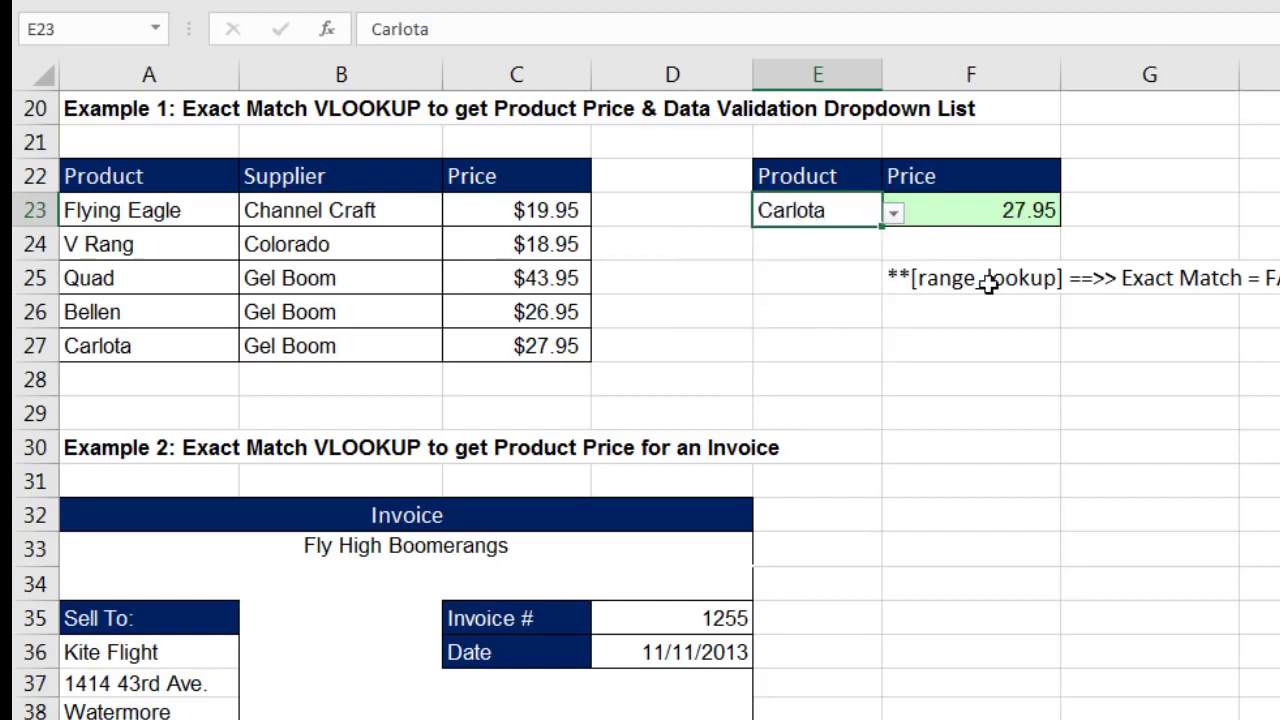
left_click(894, 214)
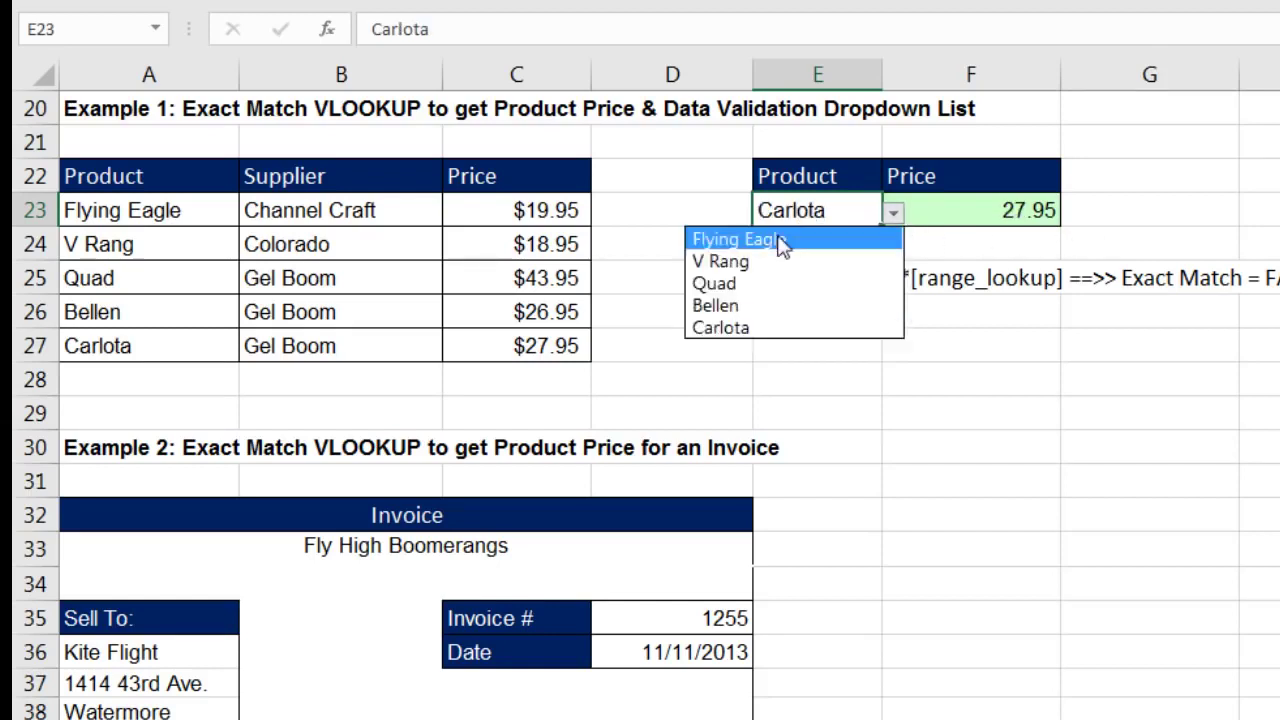
left_click(749, 283)
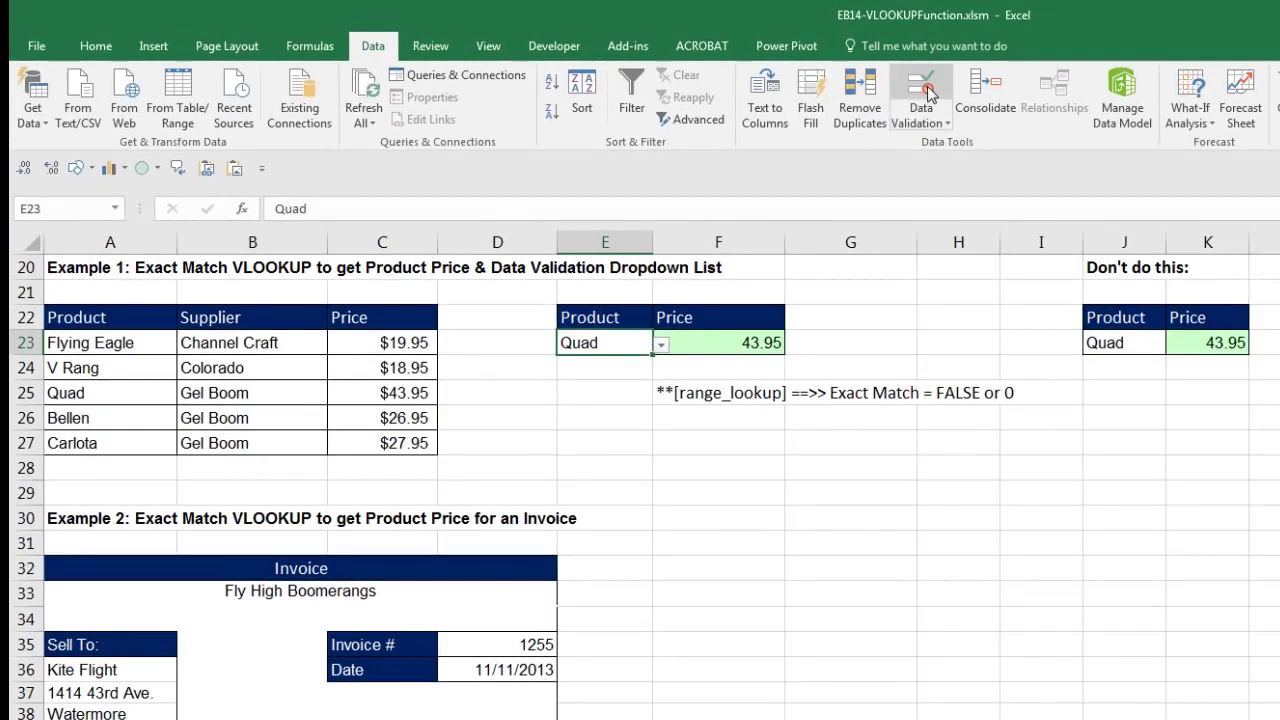
Give E23's Data Validation input message the title Select from drop-down List.
left_click(926, 90)
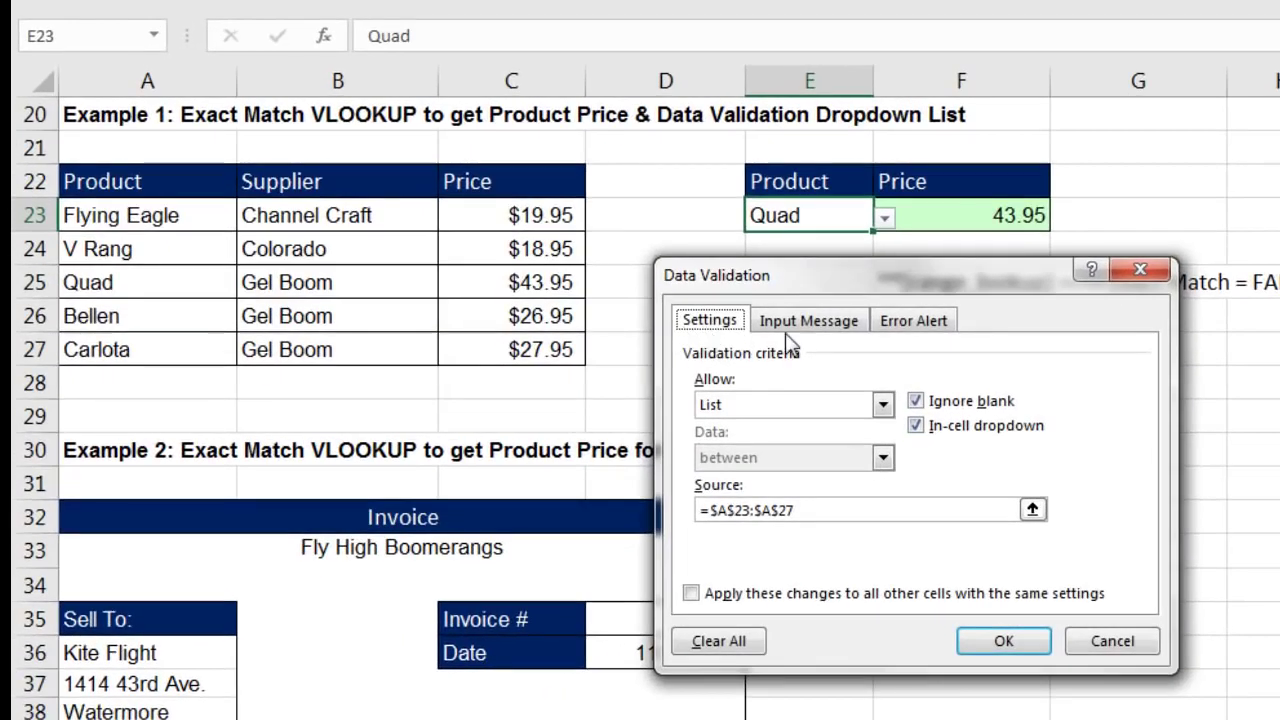
left_click(797, 322)
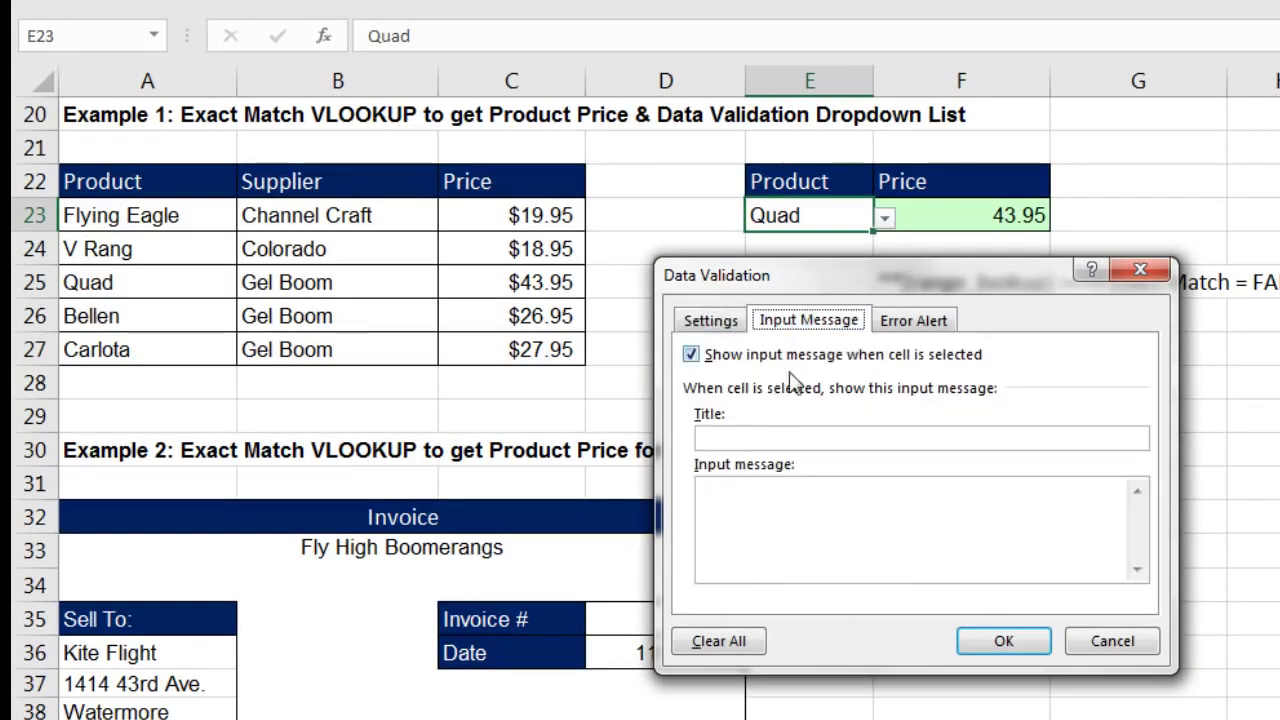
left_click(826, 437)
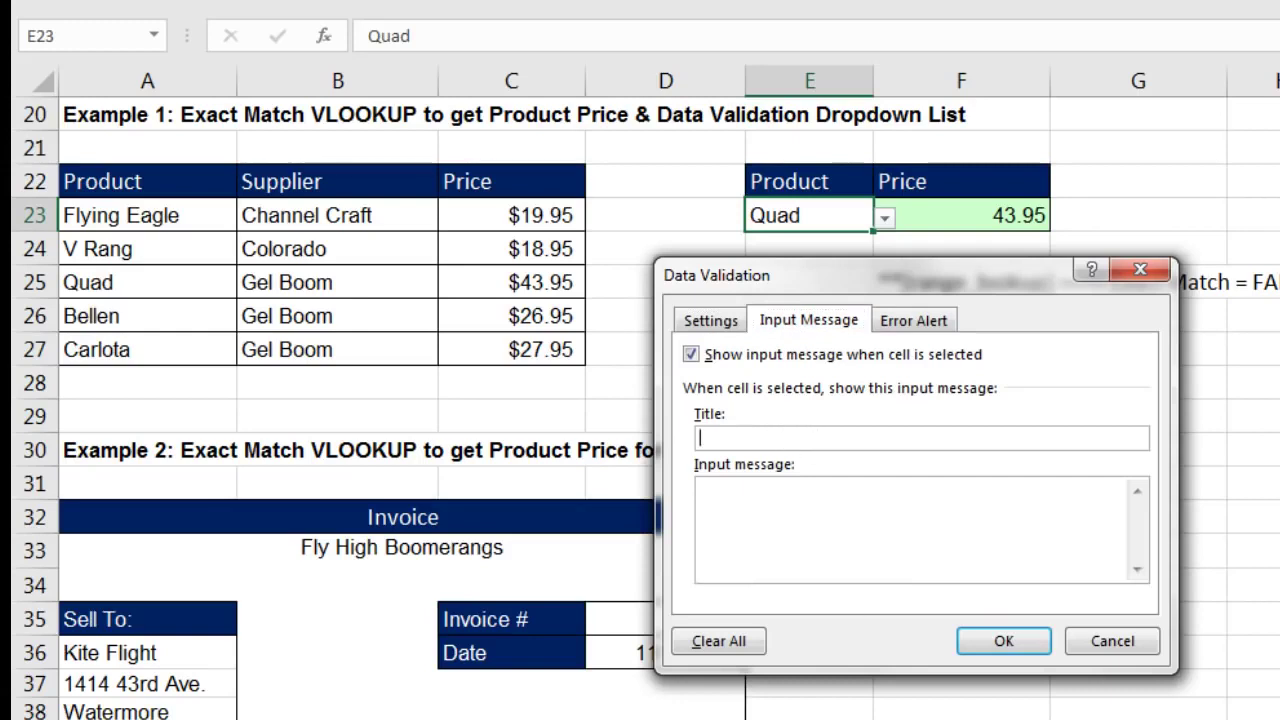
type("Select from drop-down List")
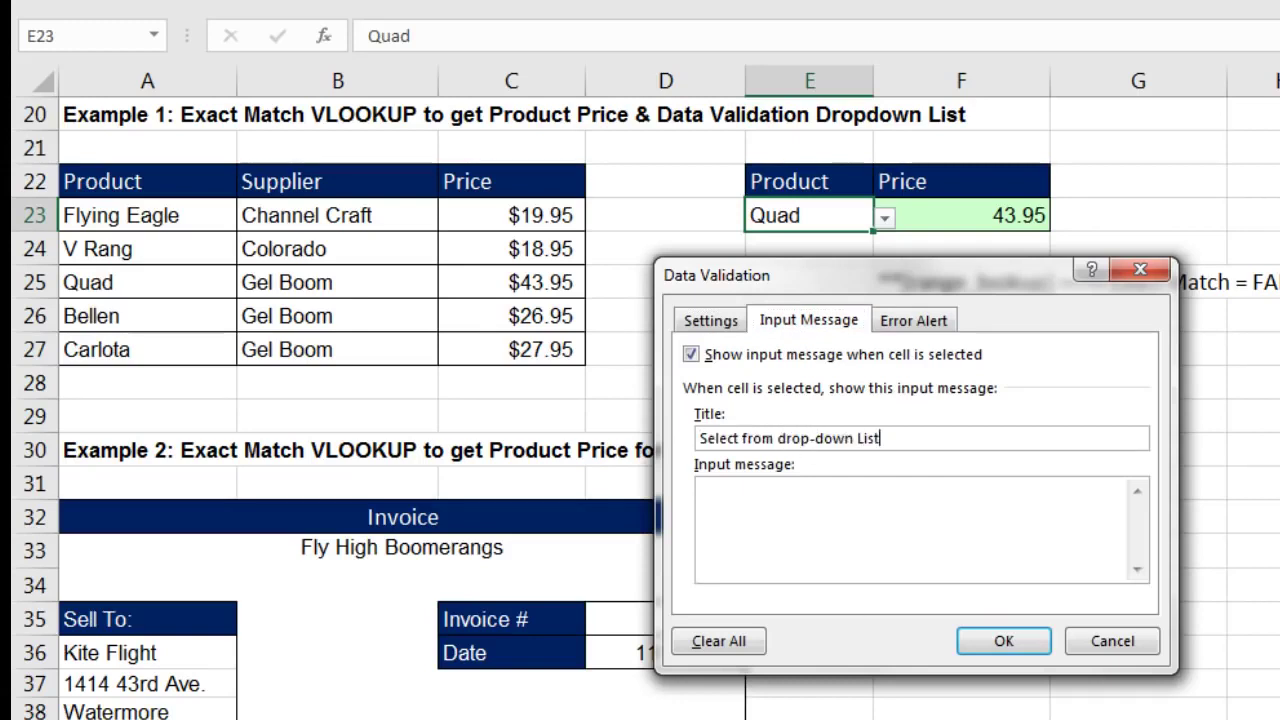
Copy the title into the input message body and extend it to read Select Product Name from drop-down List.
left_click_drag(980, 440, 612, 436)
key("ctrl+c")
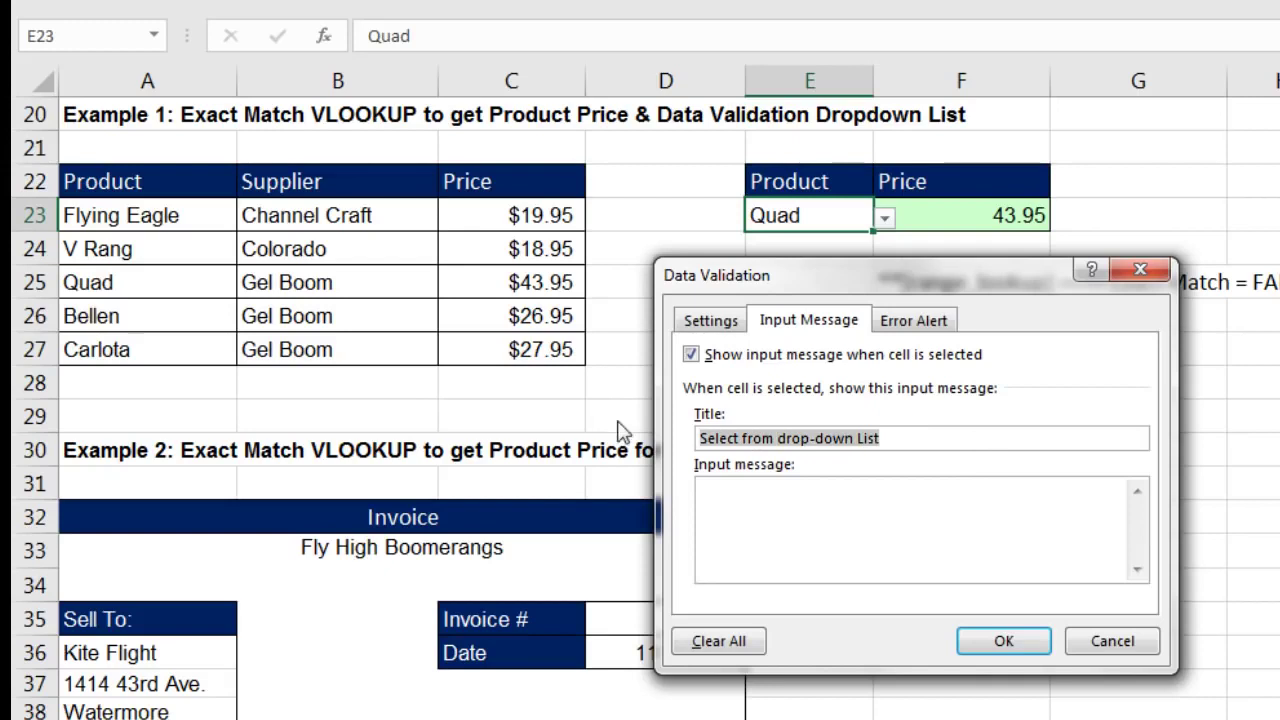
left_click(813, 518)
key("ctrl+v")
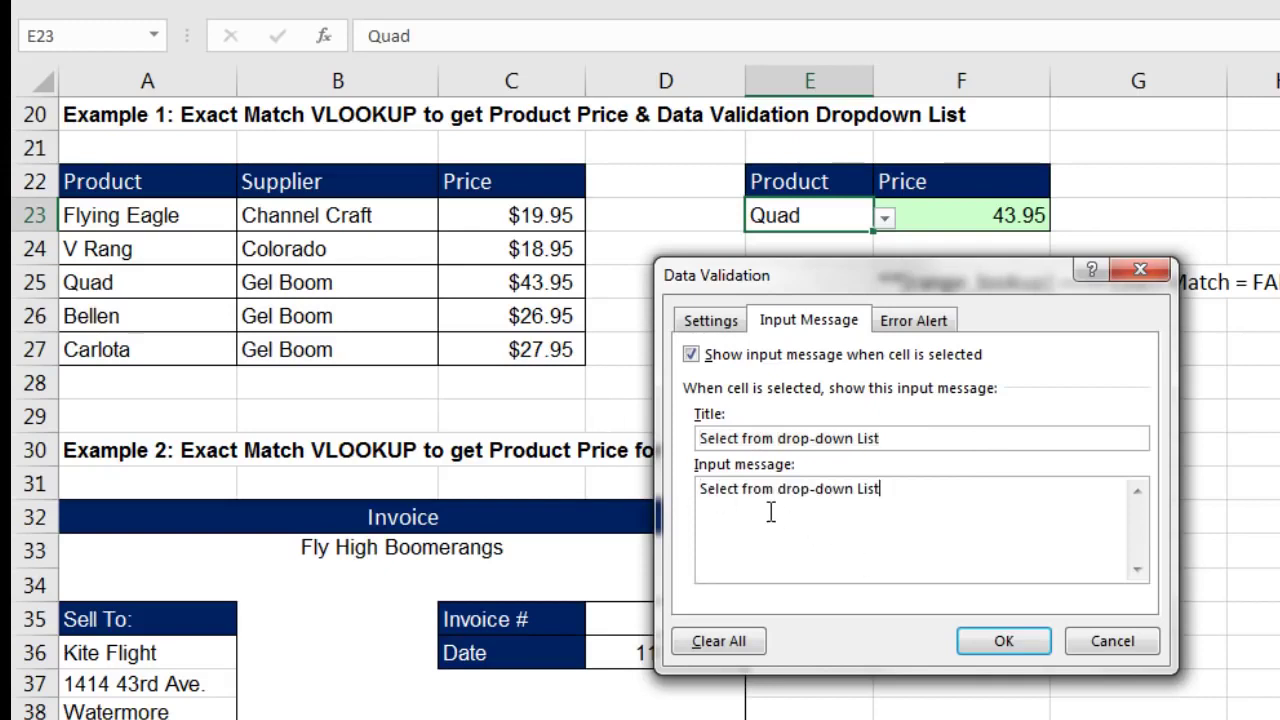
left_click(745, 490)
type("Product")
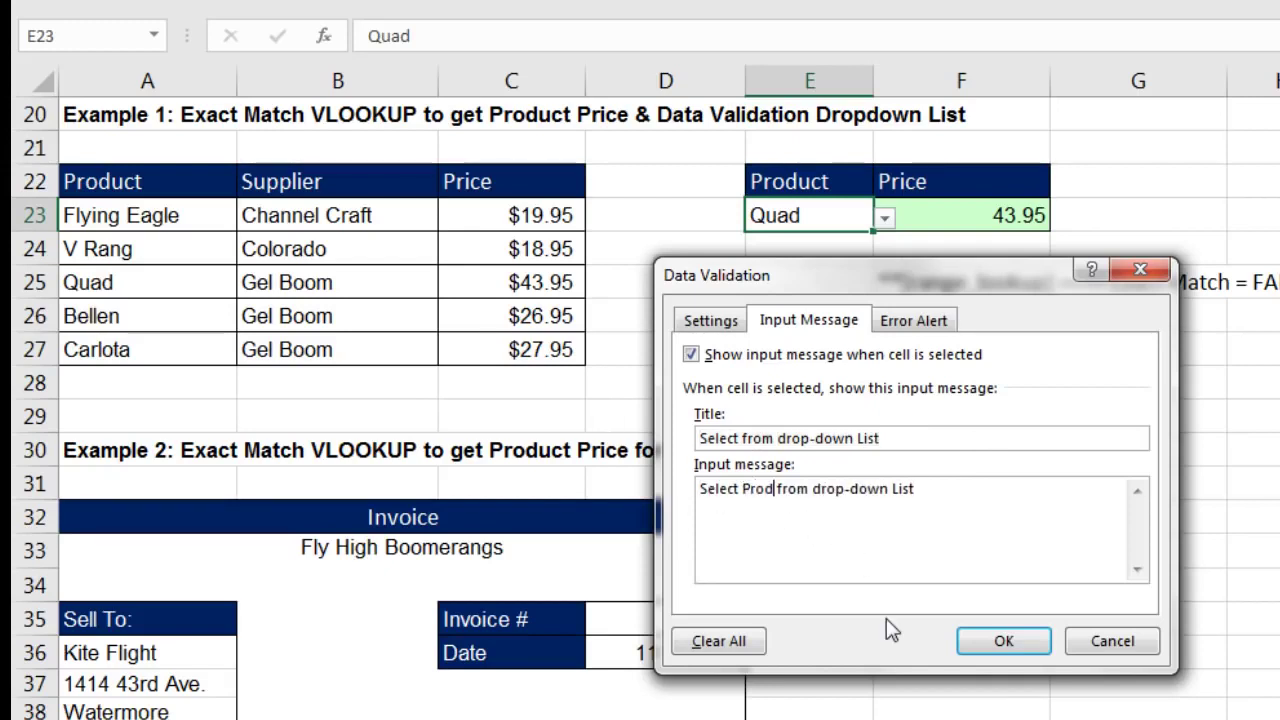
type(" Name")
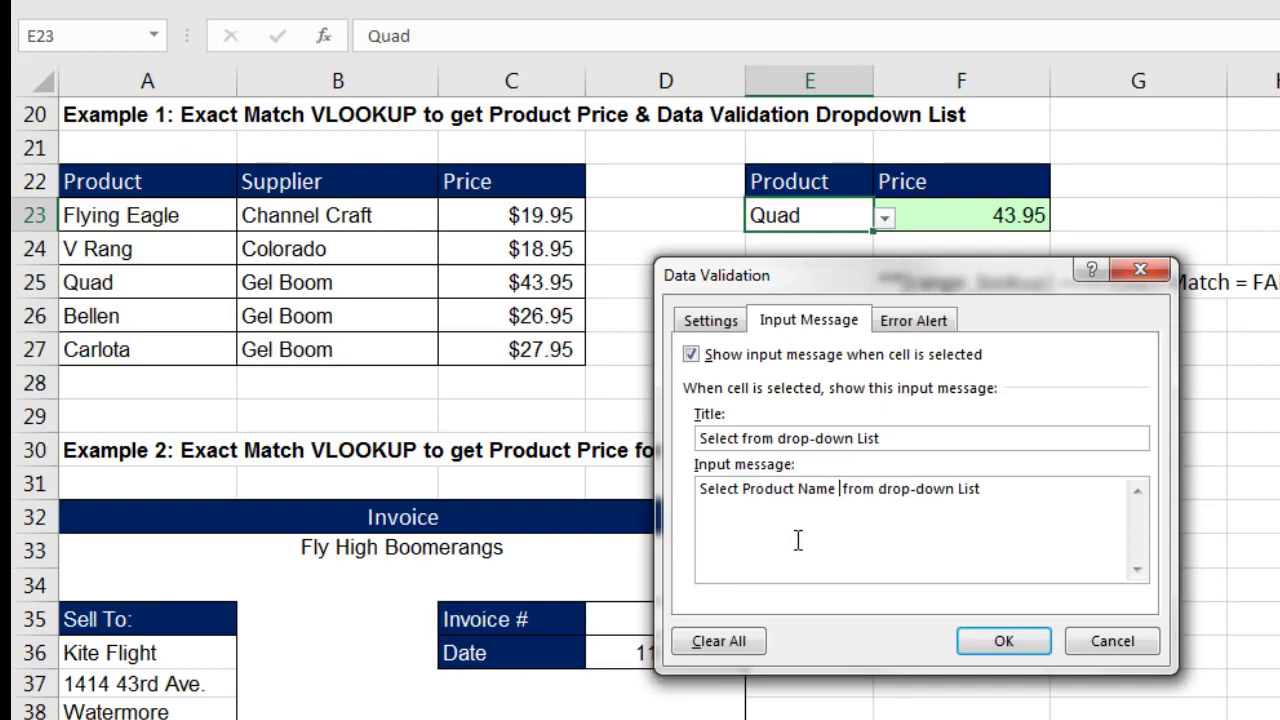
key("BackSpace")
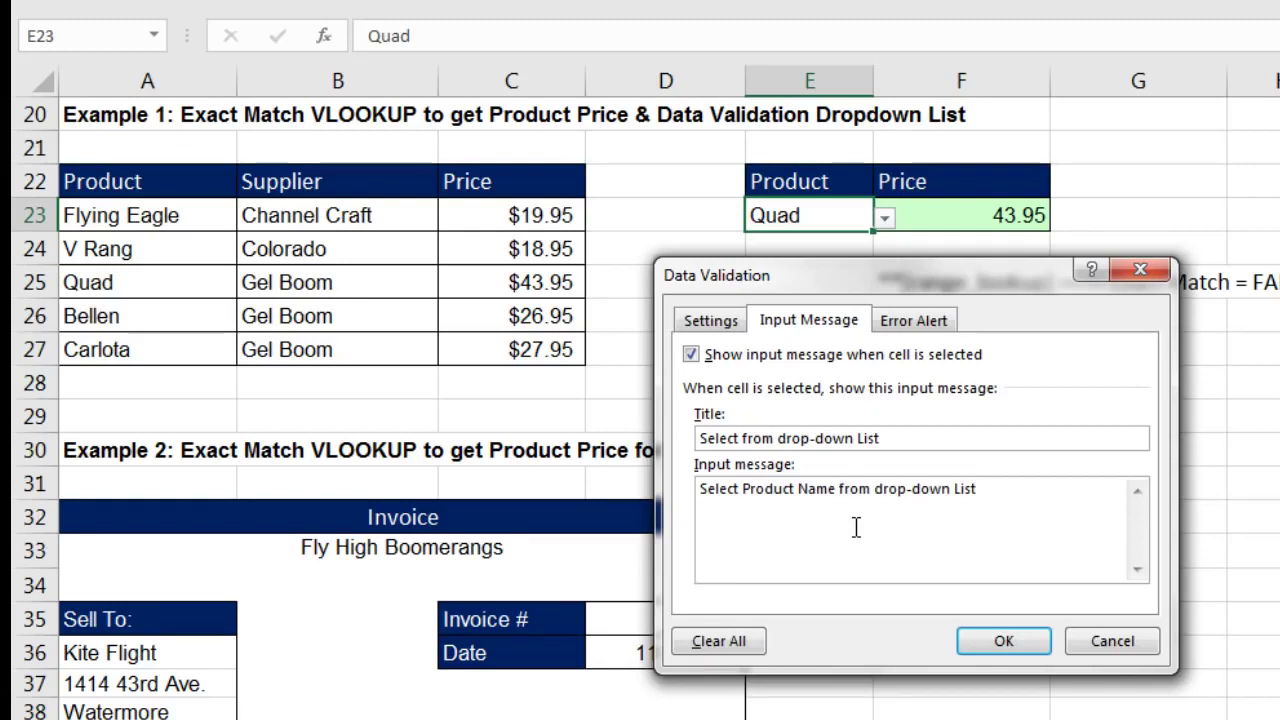
Add a Stop error alert titled Select from drop-down List with the message Select Product Name from drop-down List, and apply the validation.
left_click(907, 333)
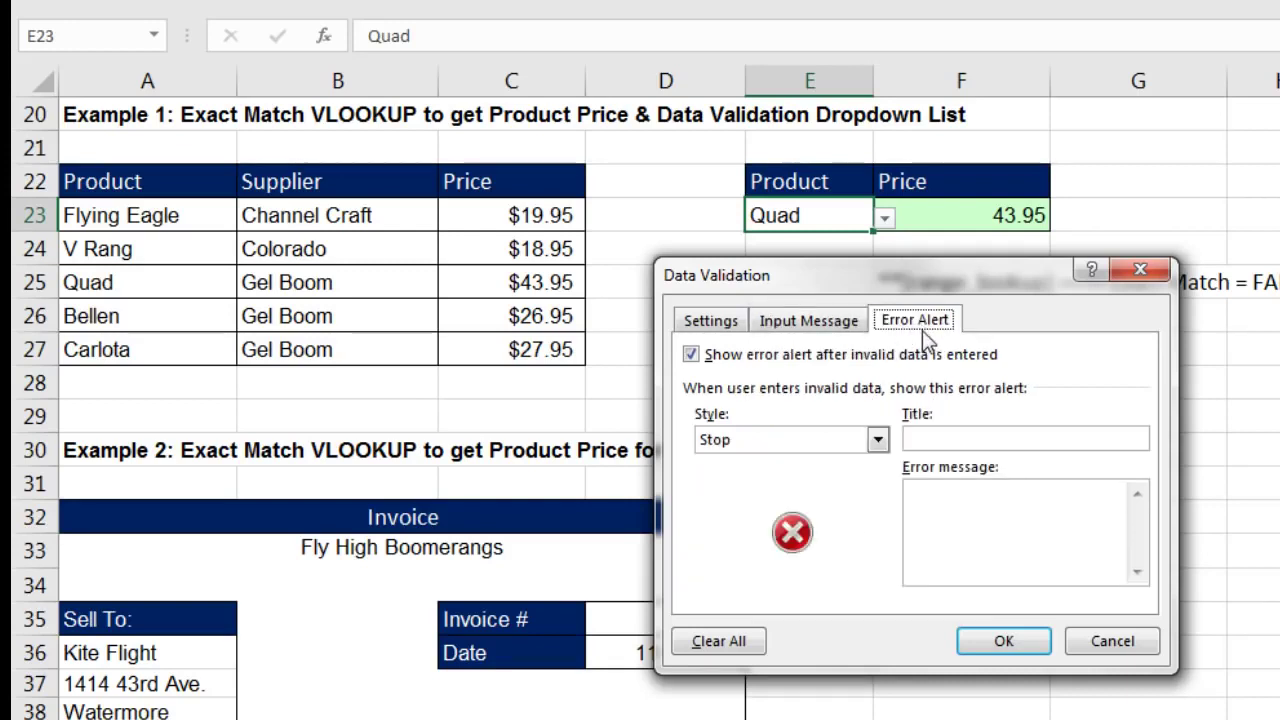
left_click(946, 444)
key("ctrl+v")
left_click(982, 508)
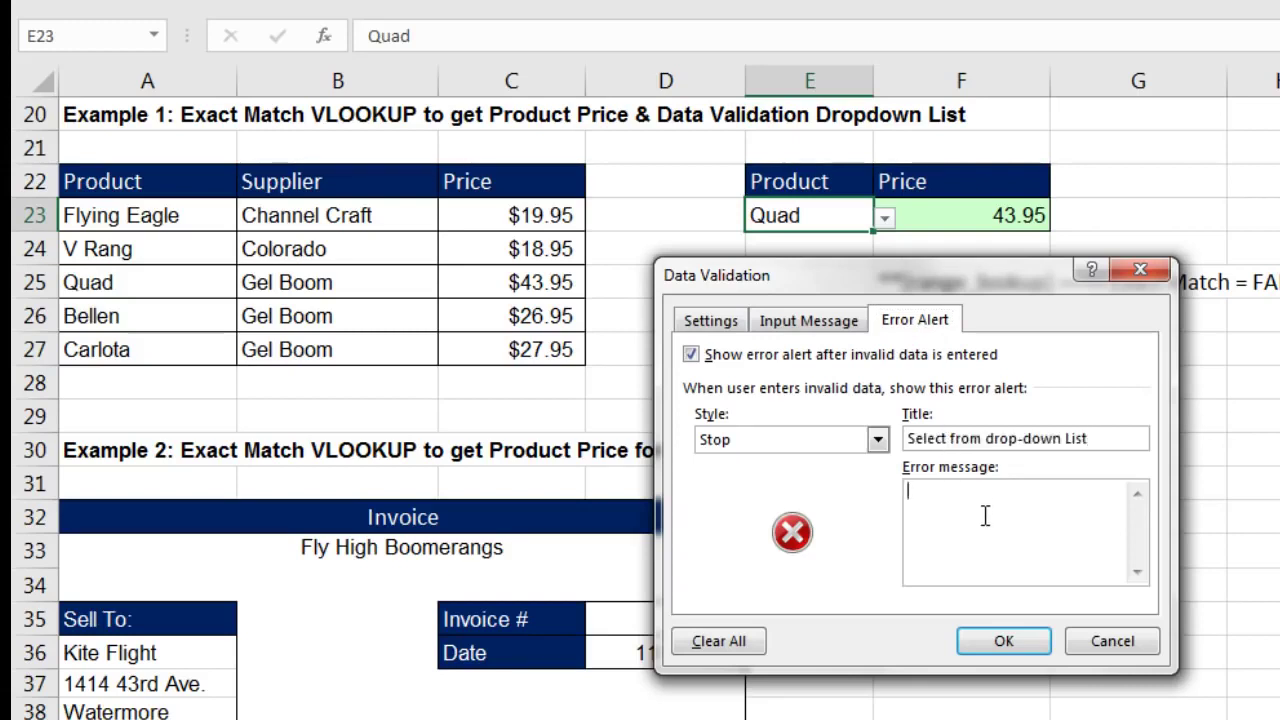
key("ctrl+v")
left_click(949, 493)
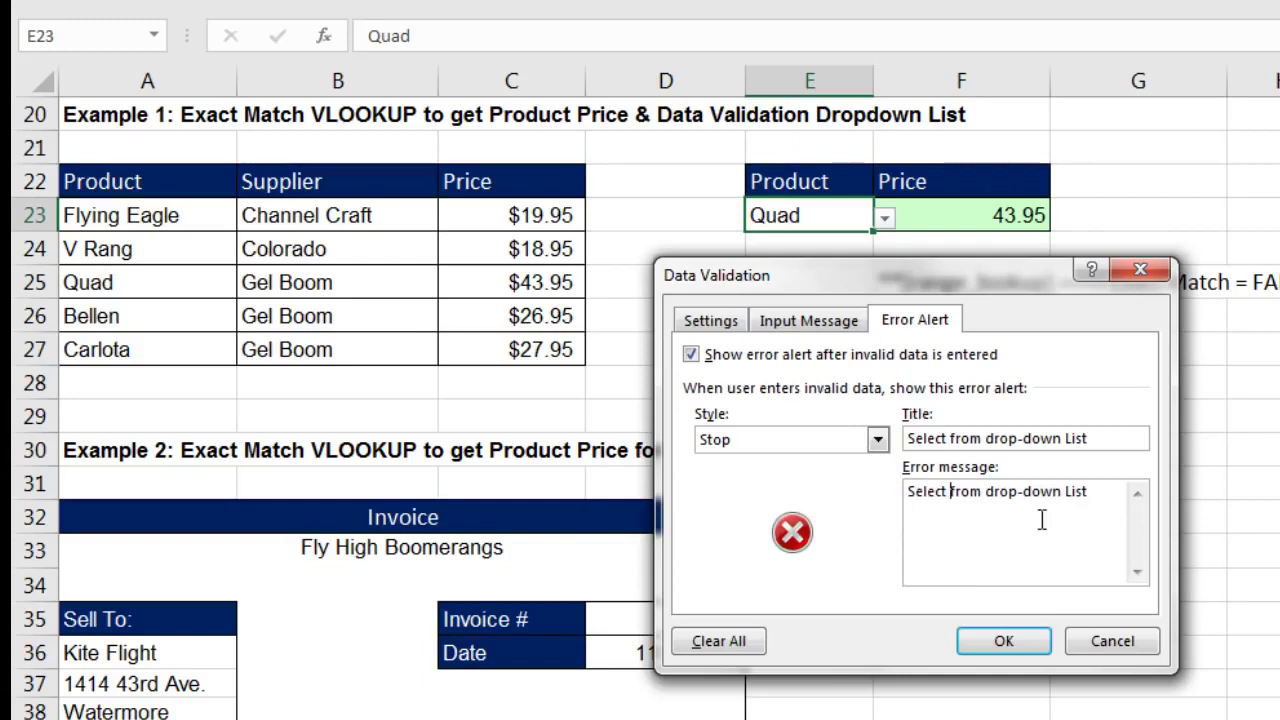
type("Product Name")
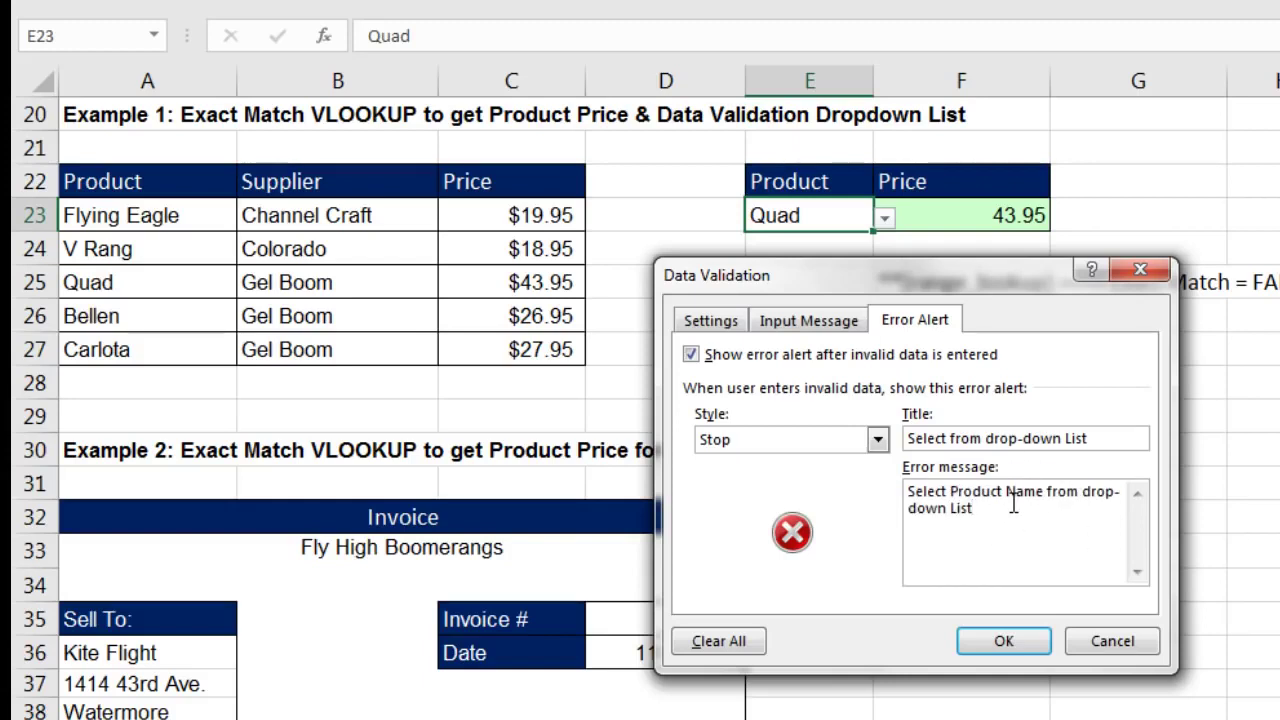
left_click(1004, 643)
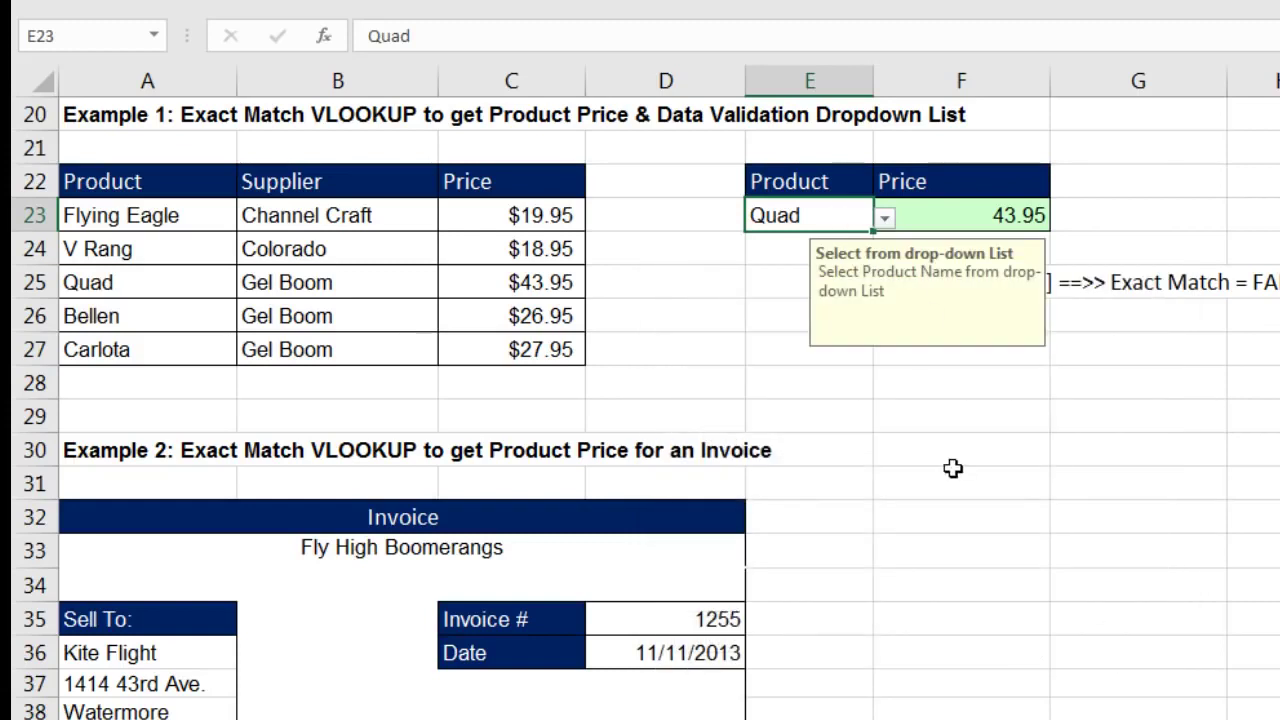
Reselect E23 to check its input message and choose V Rang from the dropdown.
left_click(953, 468)
left_click(808, 216)
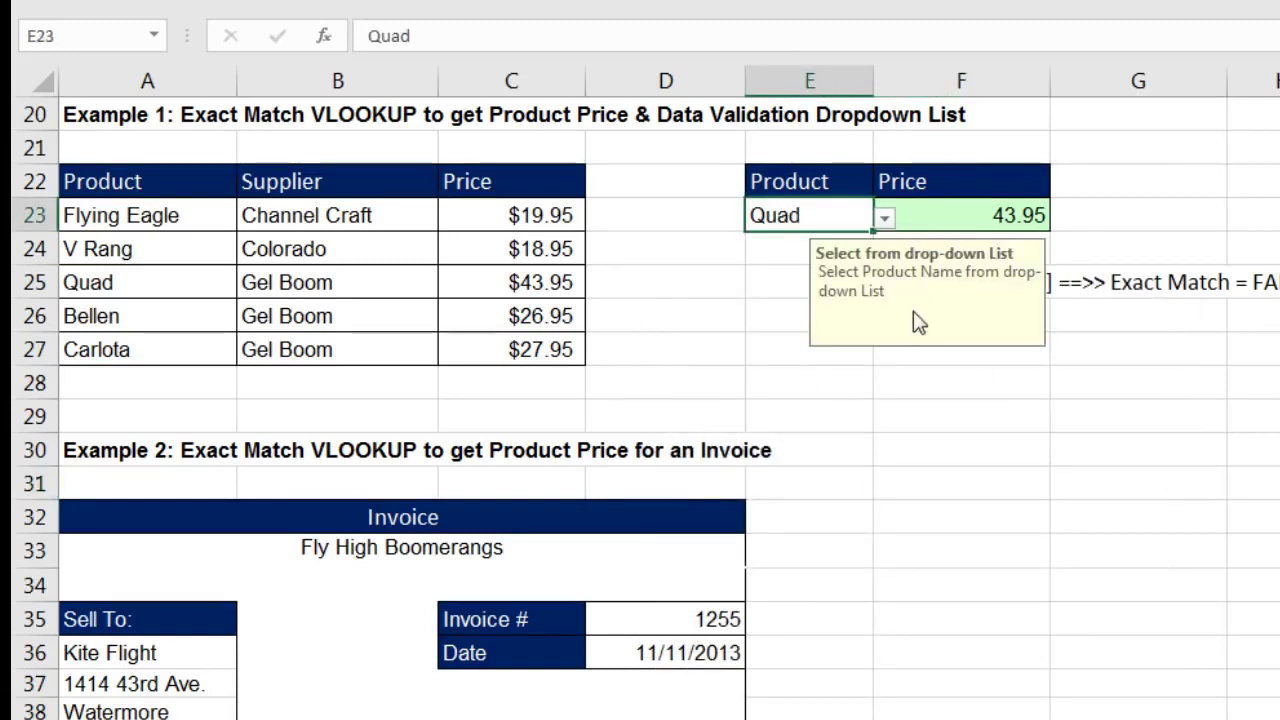
left_click(884, 218)
left_click(739, 270)
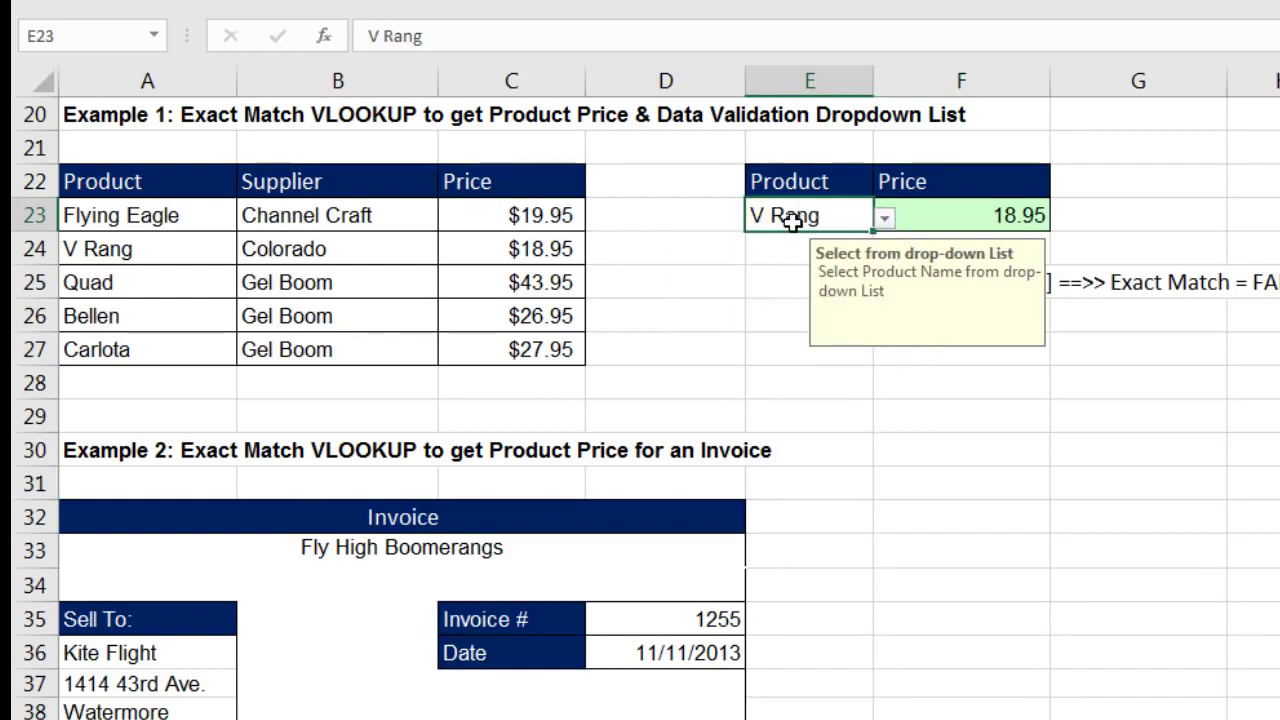
Try to enter wqedwqeq as the product in E23 and retry the entry from the error alert.
type("wqedwqeq")
key("Return")
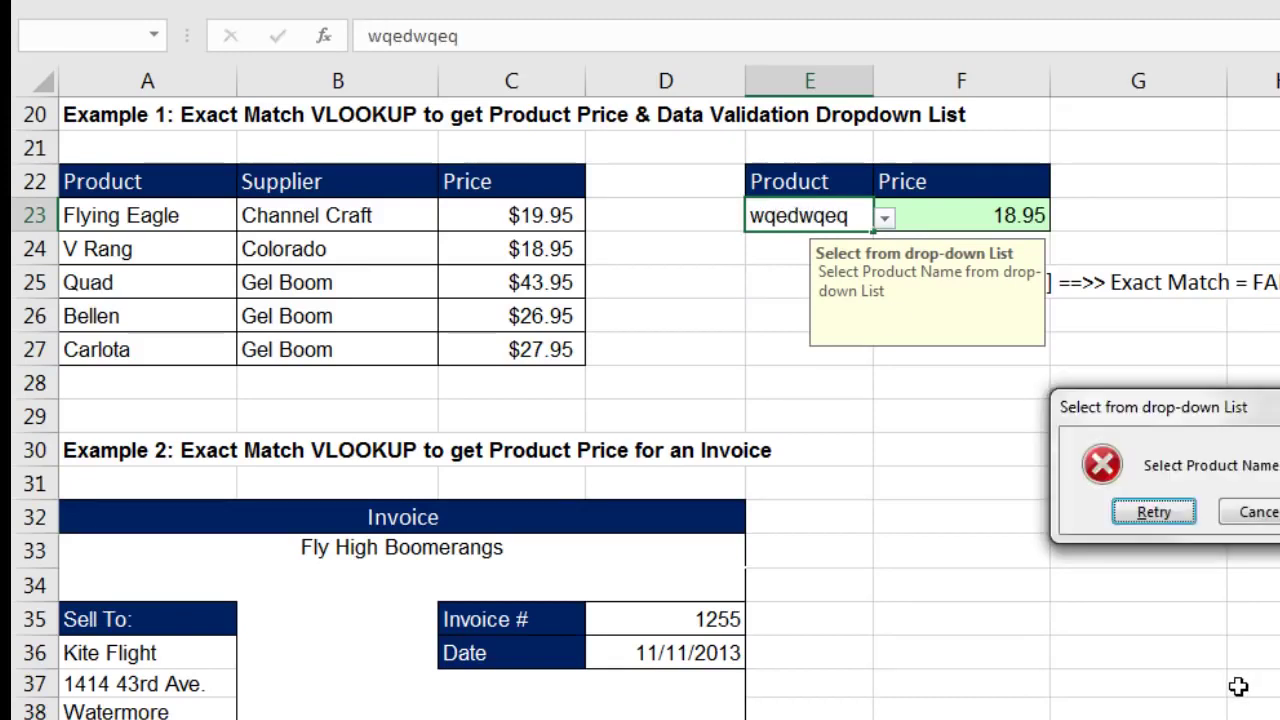
left_click_drag(1240, 408, 849, 374)
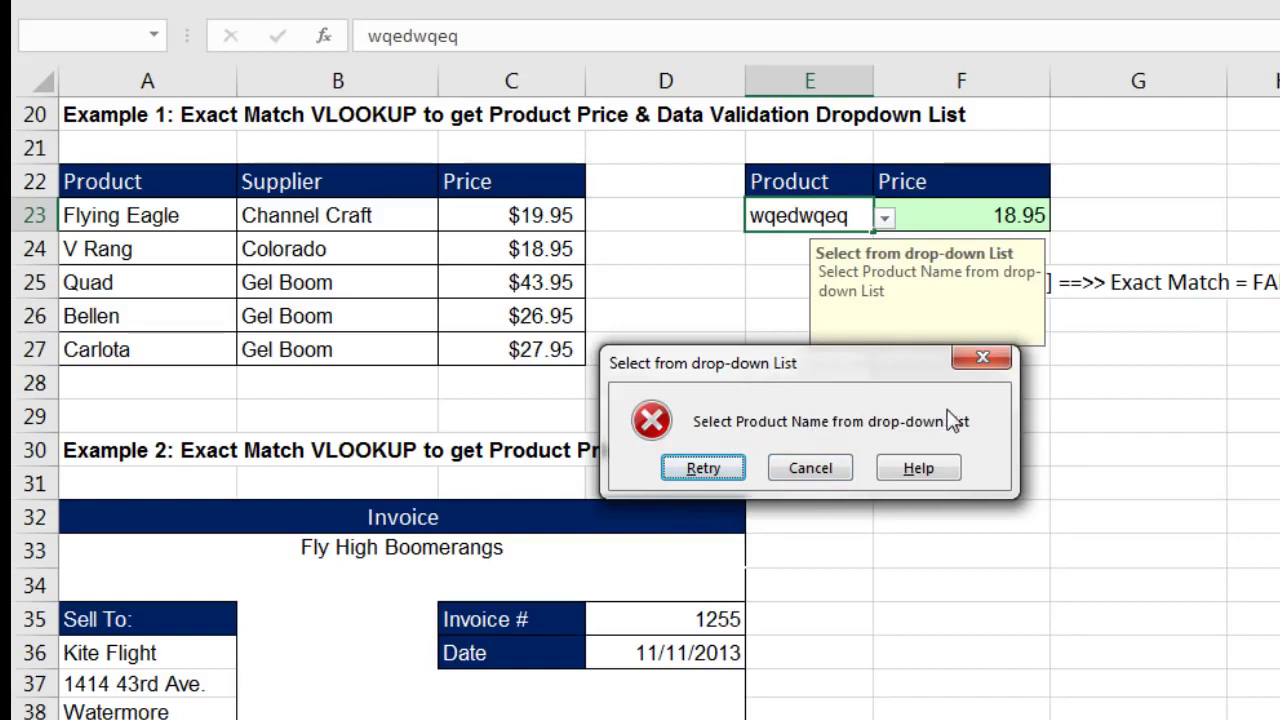
left_click(703, 468)
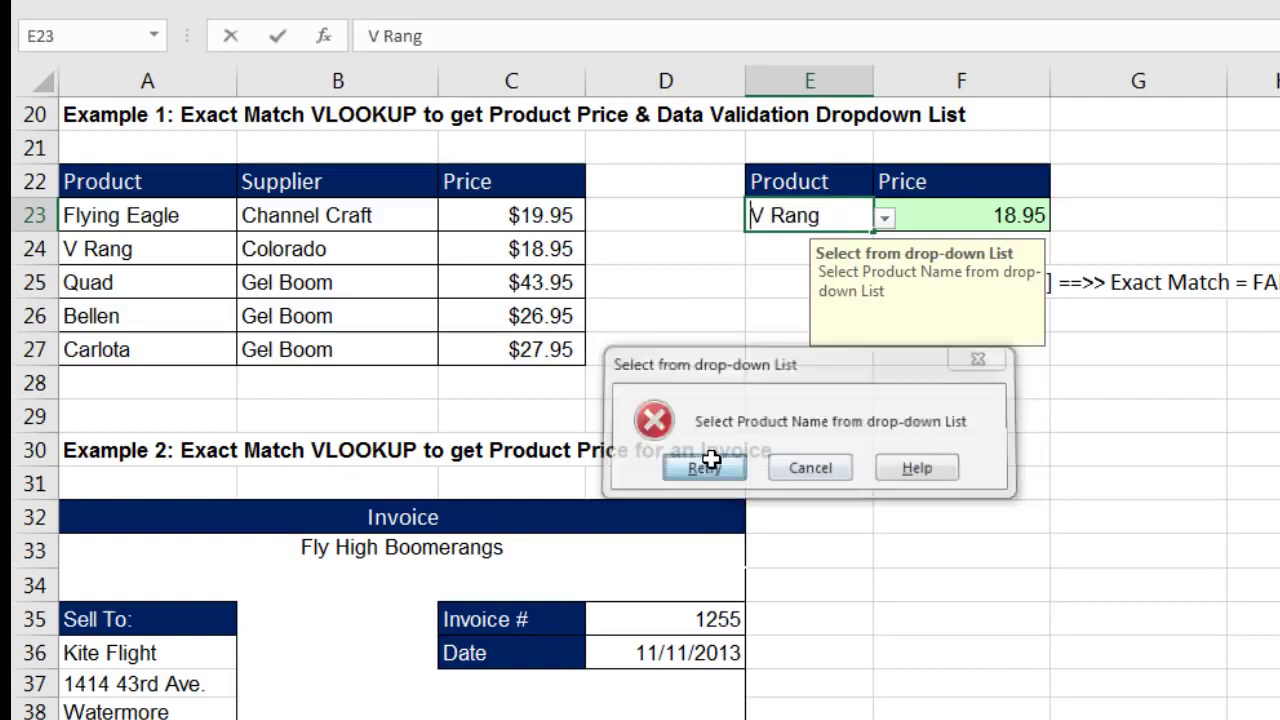
Clear the product entry in E23 and choose Quad from the dropdown list.
key("BackSpace")
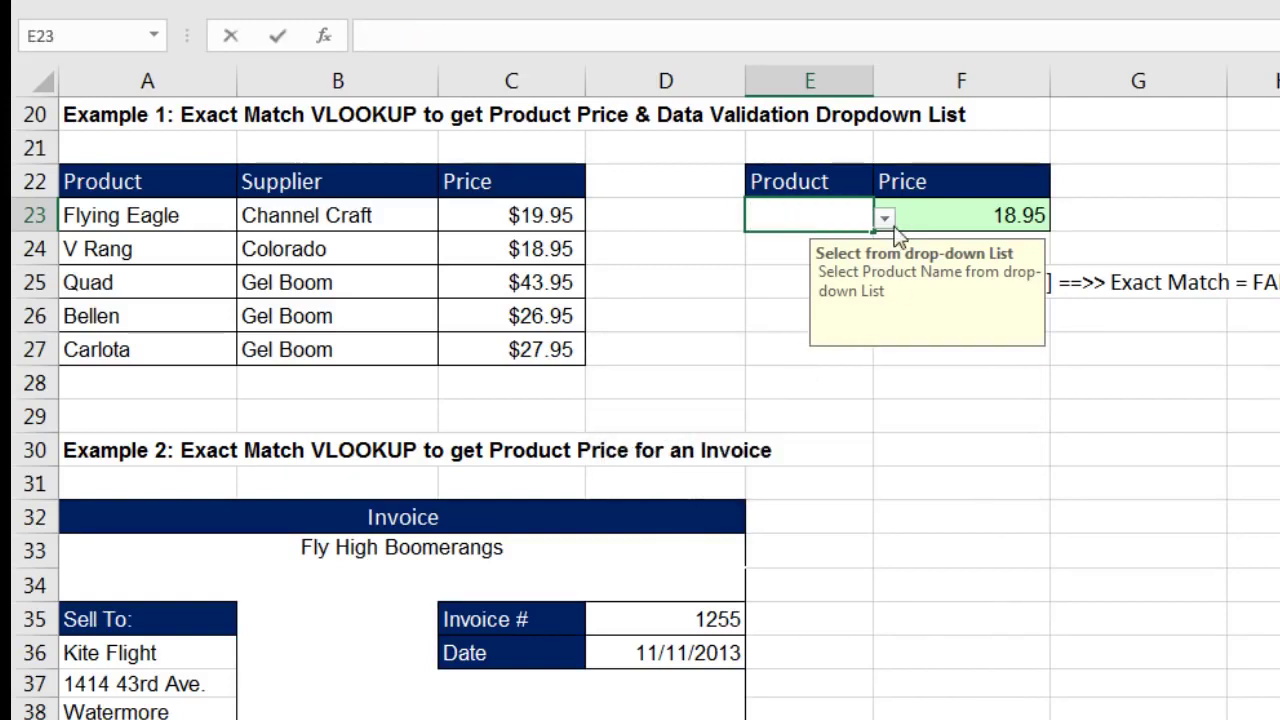
left_click(886, 218)
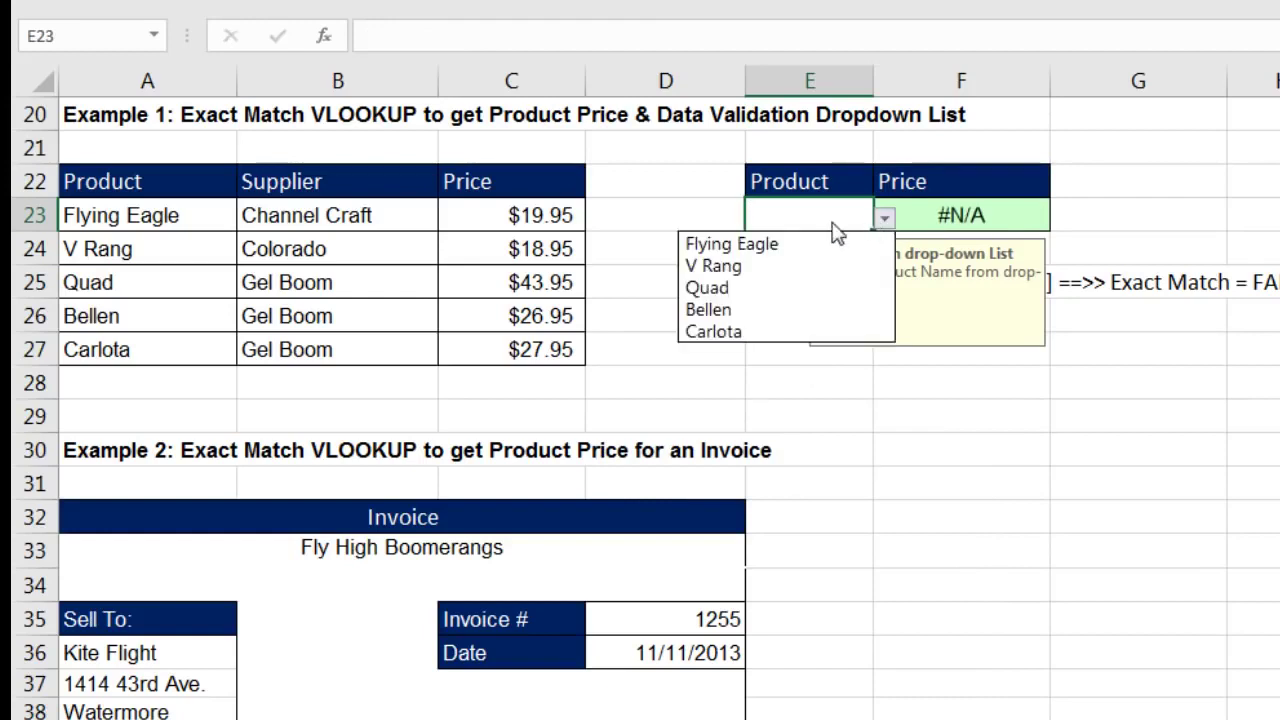
left_click(737, 290)
left_click(992, 470)
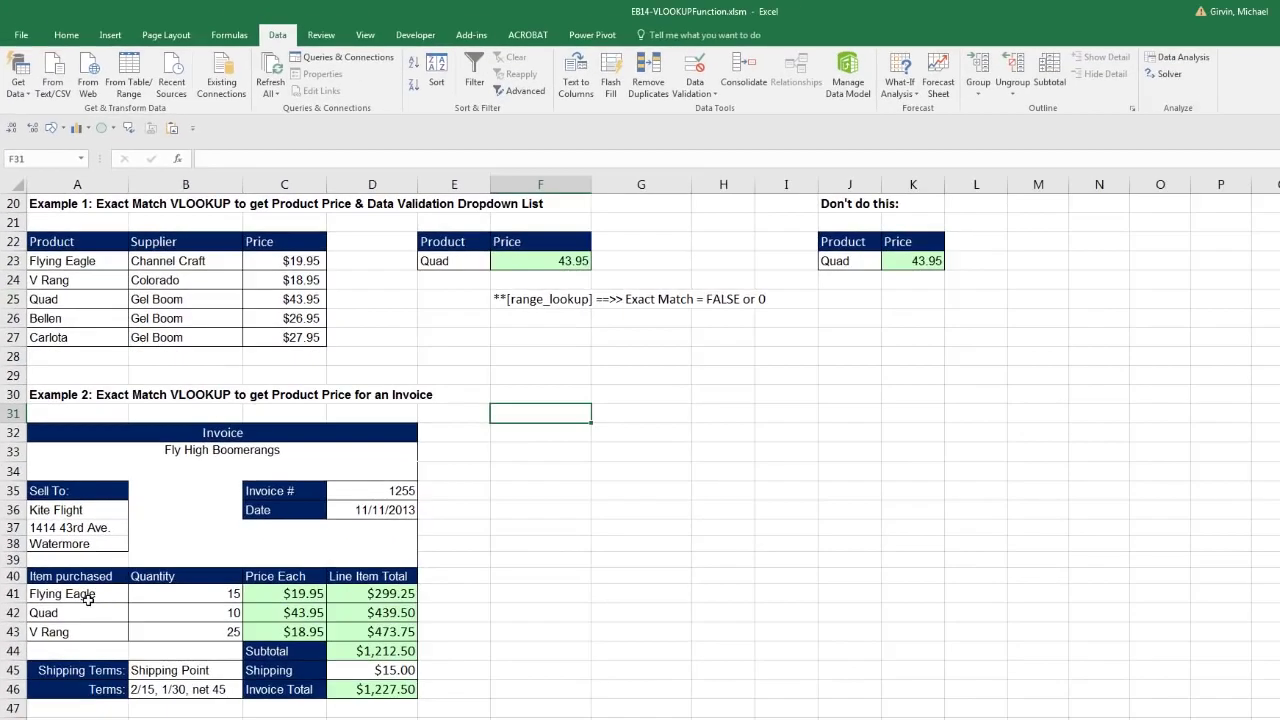
Restrict the invoice's purchased items in A41:A43 to a List with the source =$A$23:$A$27, keeping the in-cell dropdown.
left_click_drag(85, 593, 85, 631)
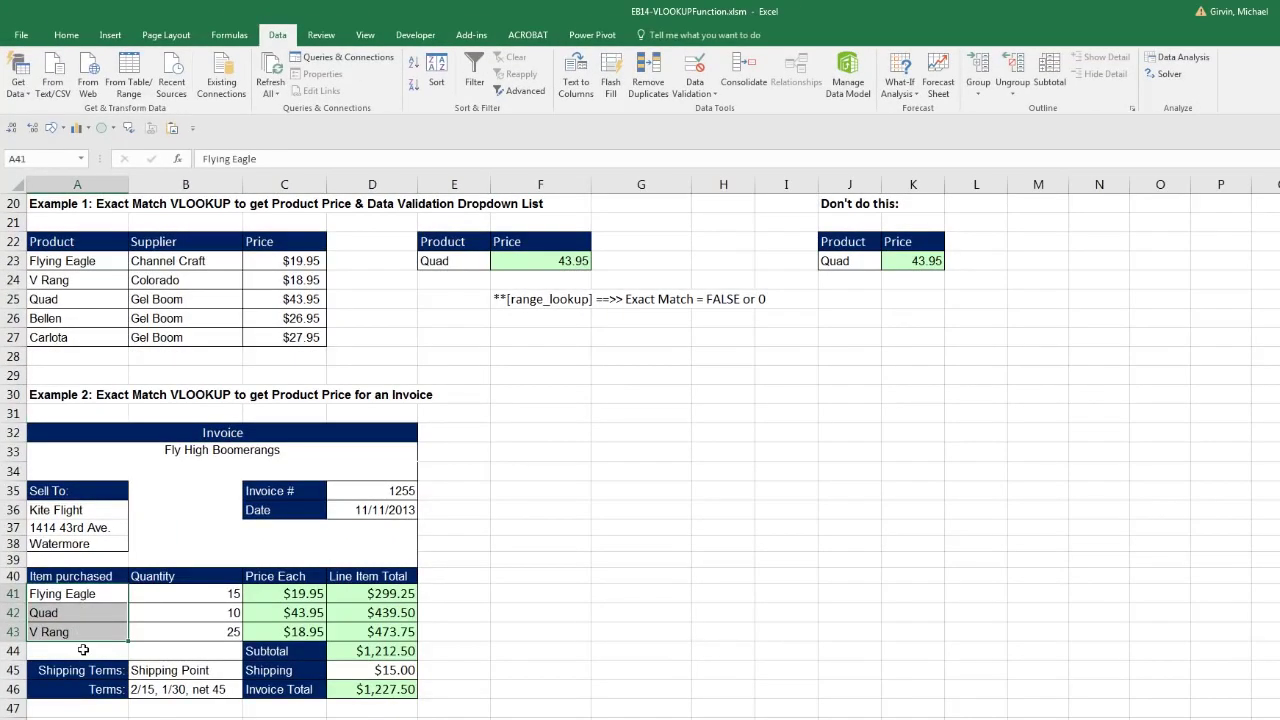
left_click(695, 68)
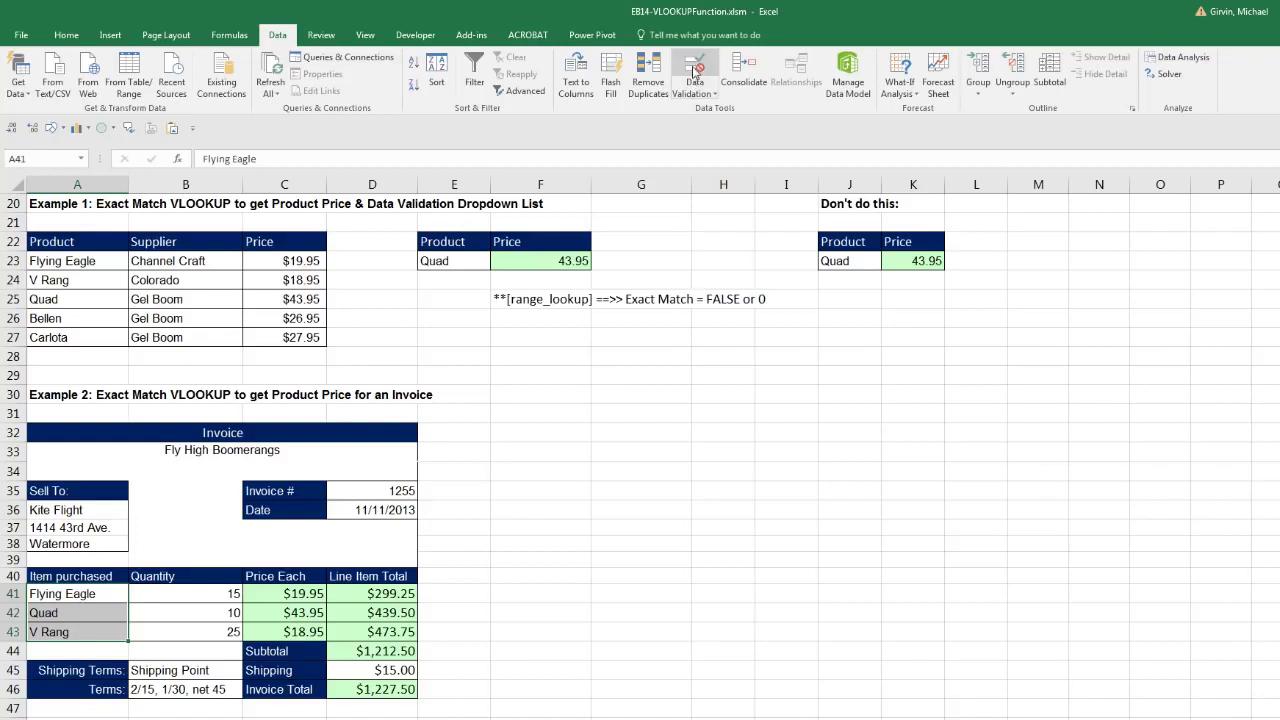
left_click_drag(555, 305, 447, 325)
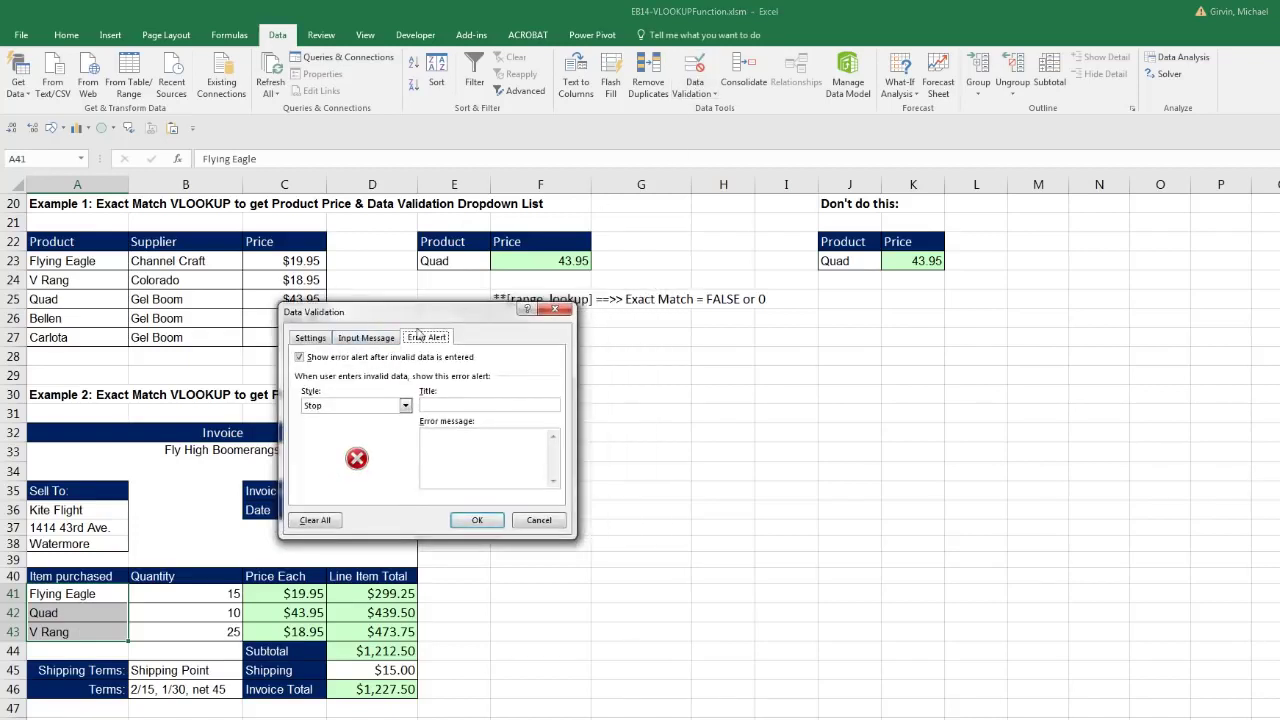
left_click(364, 339)
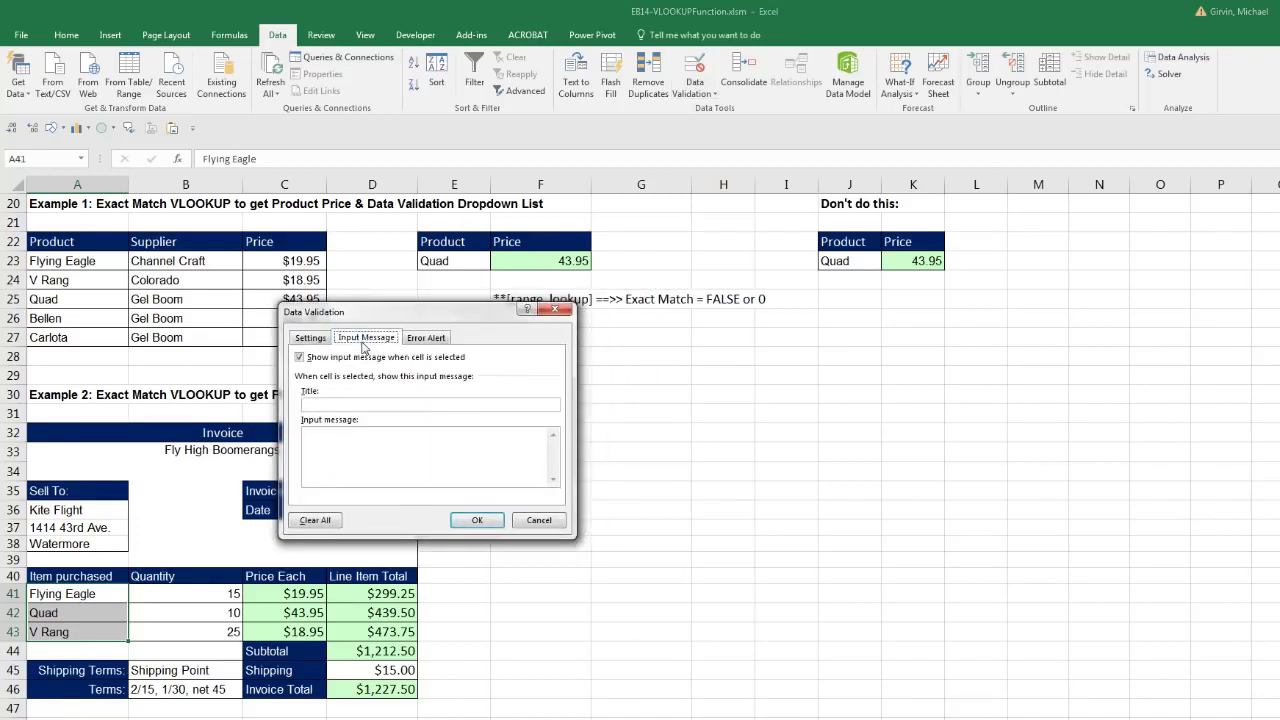
left_click(311, 339)
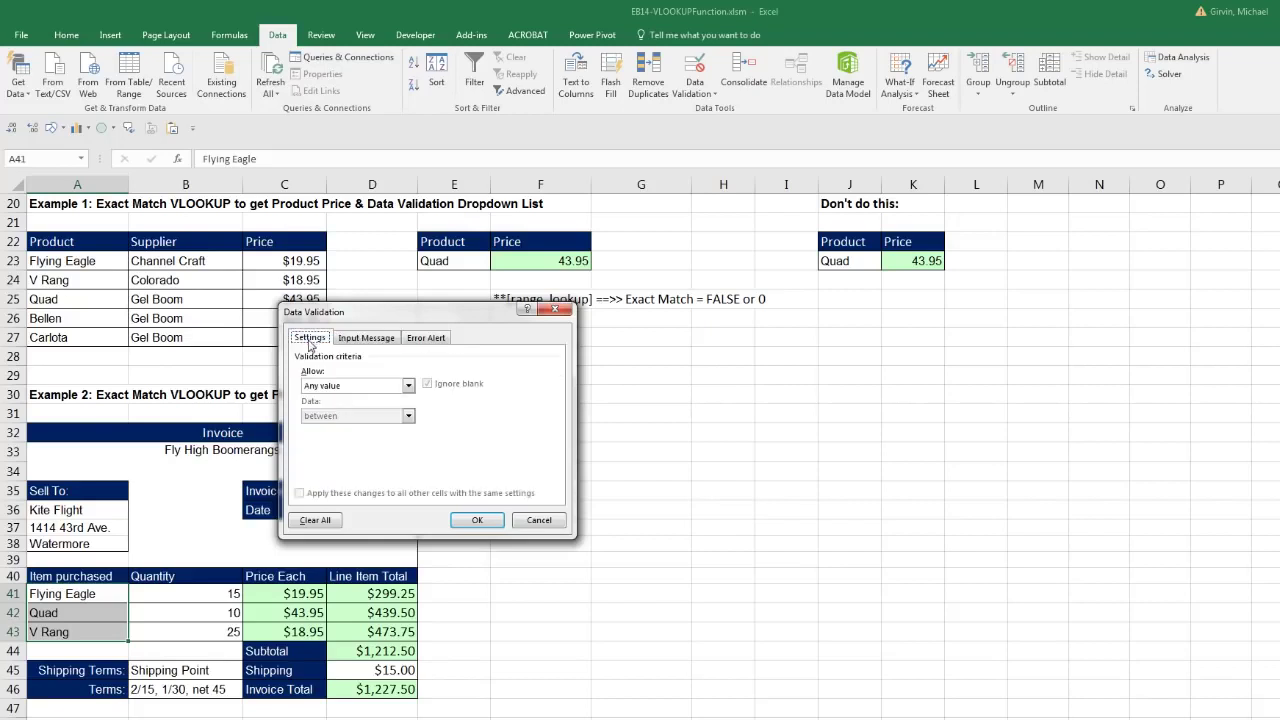
left_click(338, 388)
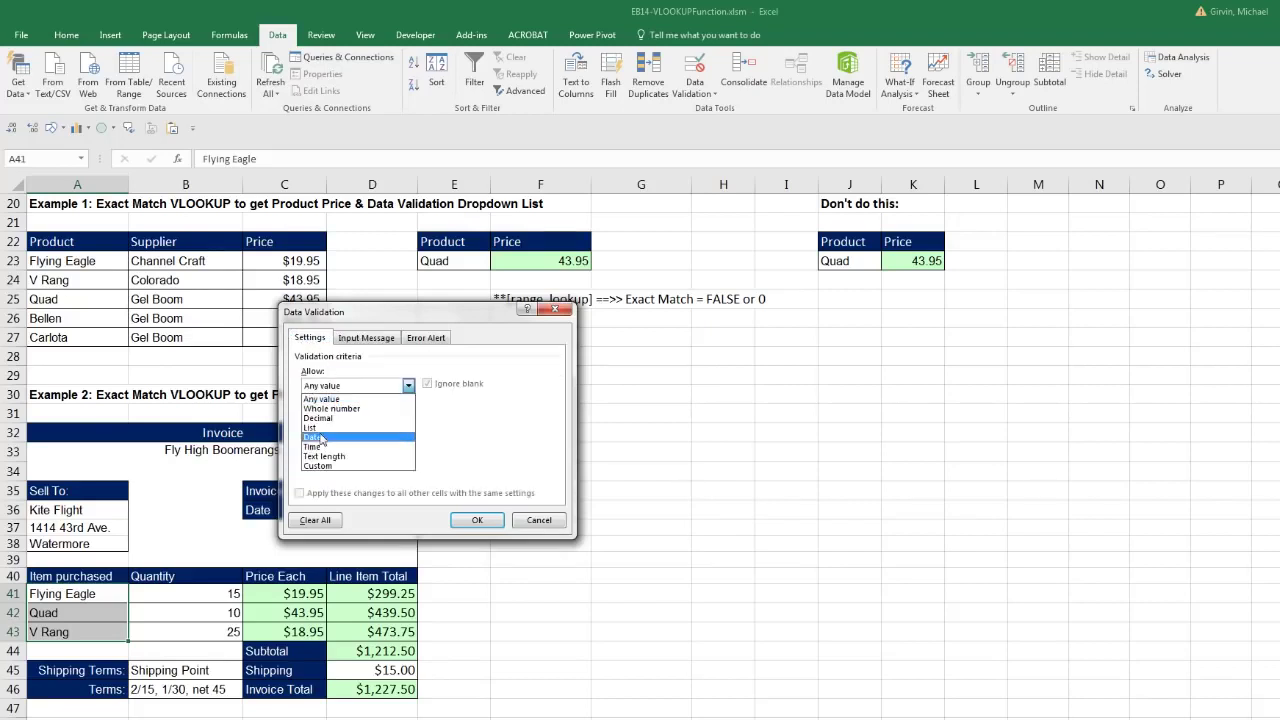
left_click(320, 433)
left_click(320, 448)
left_click_drag(87, 261, 103, 350)
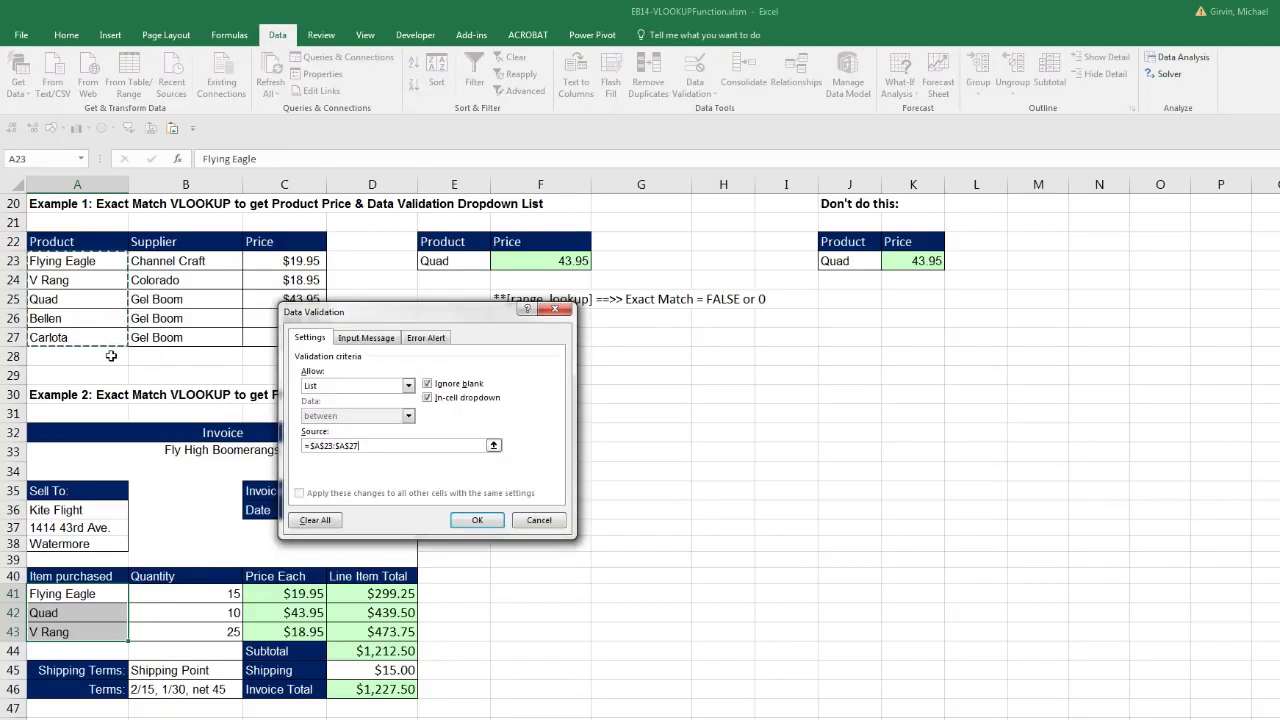
left_click(478, 520)
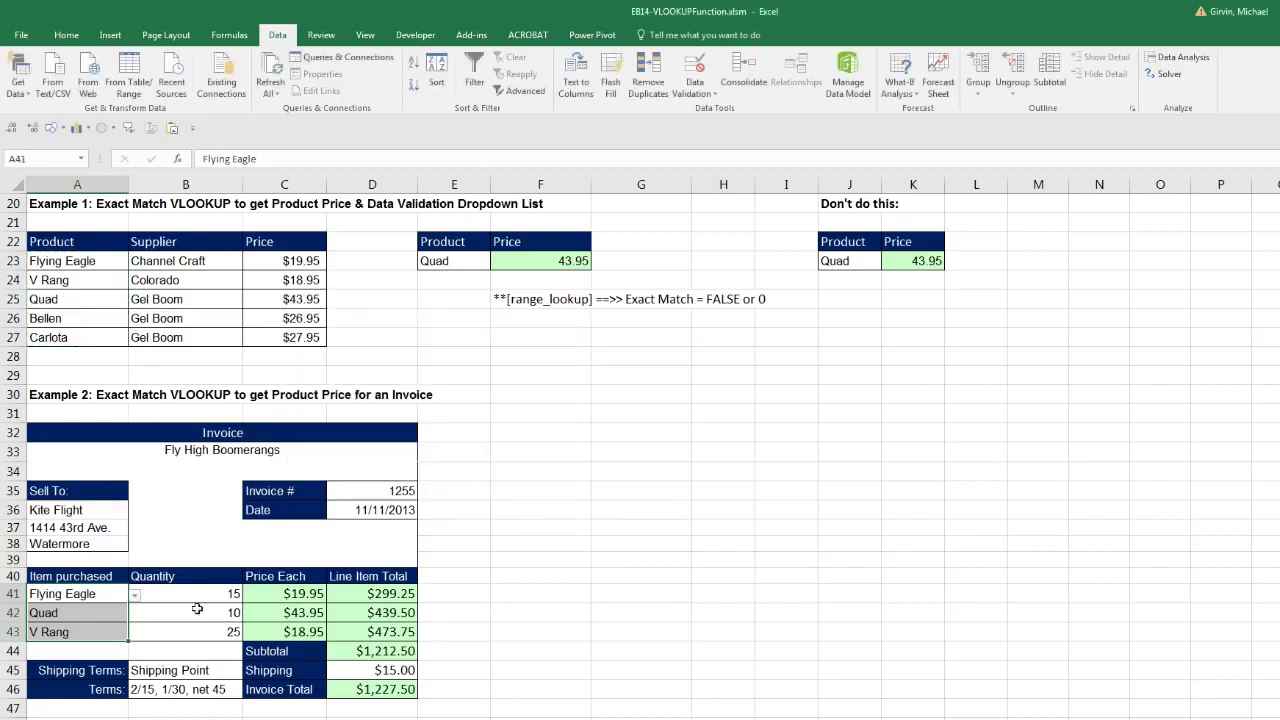
Choose Bellen from the dropdown list for the invoice's second purchased item in A42.
left_click(114, 615)
left_click(134, 616)
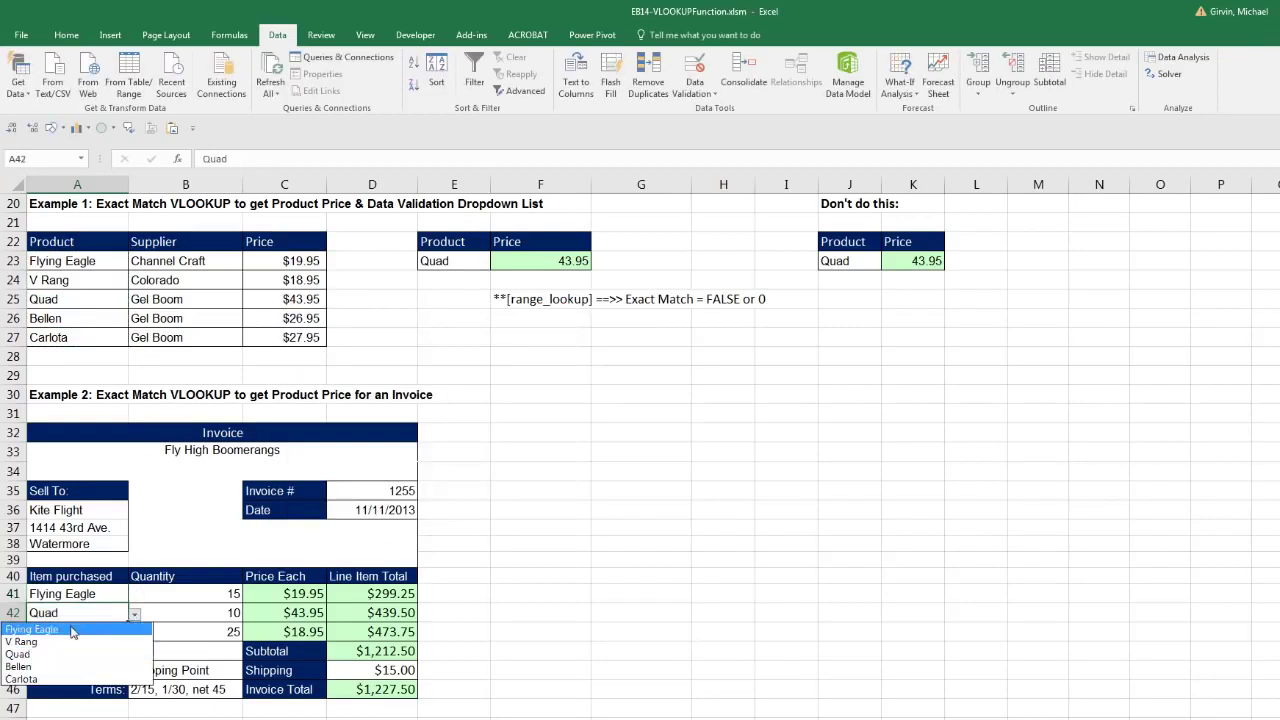
left_click(45, 666)
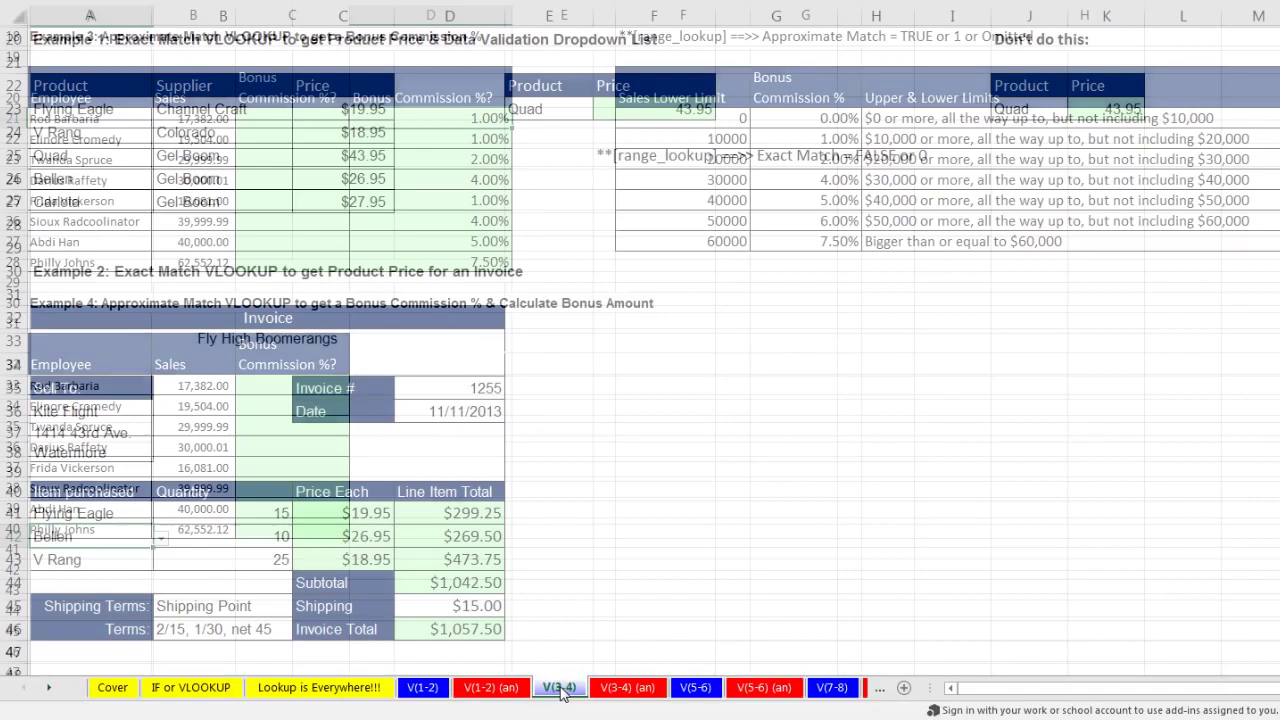
Open the V(3-4) sheet and inspect the nested IF formula in D21.
left_click(558, 688)
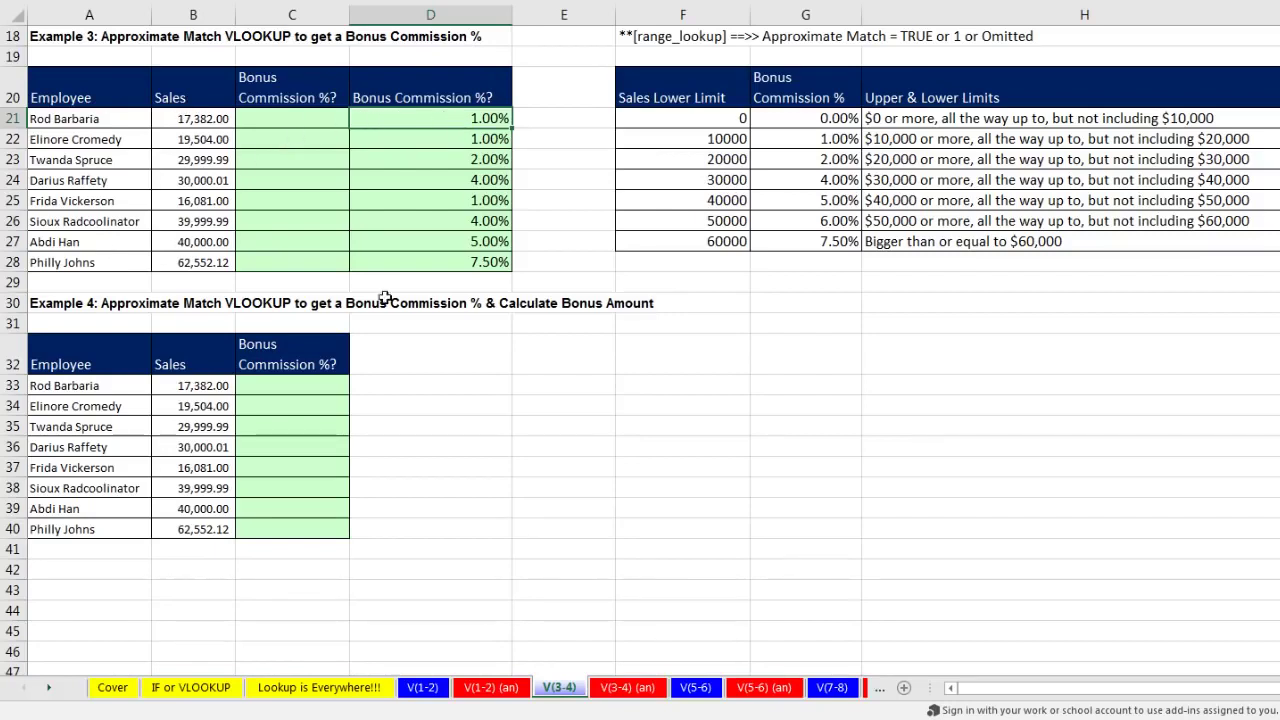
key("F2")
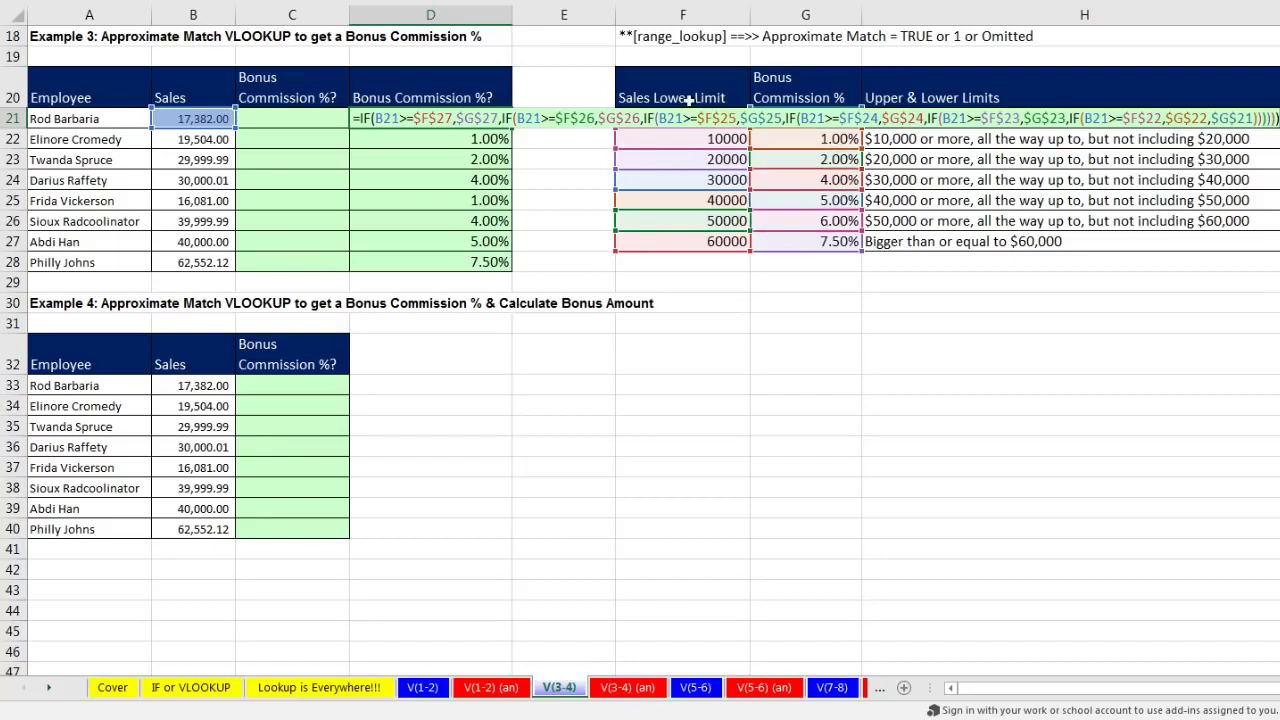
key("Return")
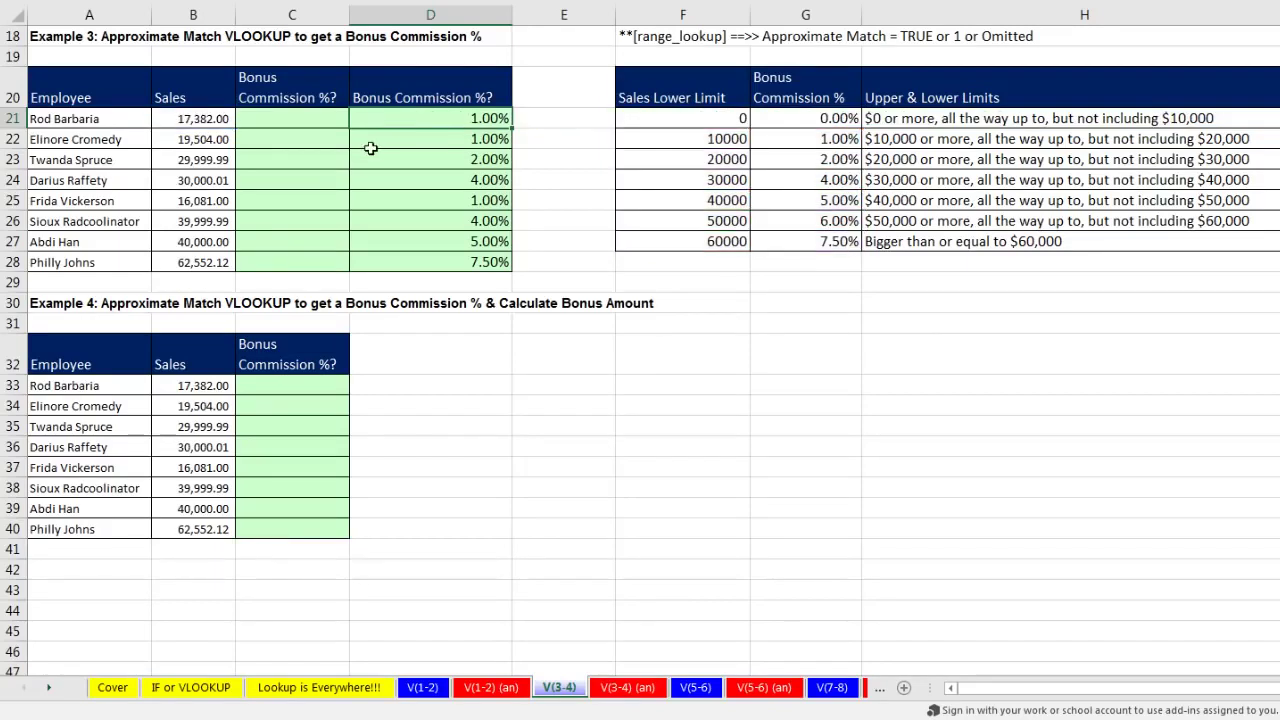
Examine how the first sales figure in B21 fits the sales lower limits and commission rates in the lookup table F21:H27.
left_click(306, 124)
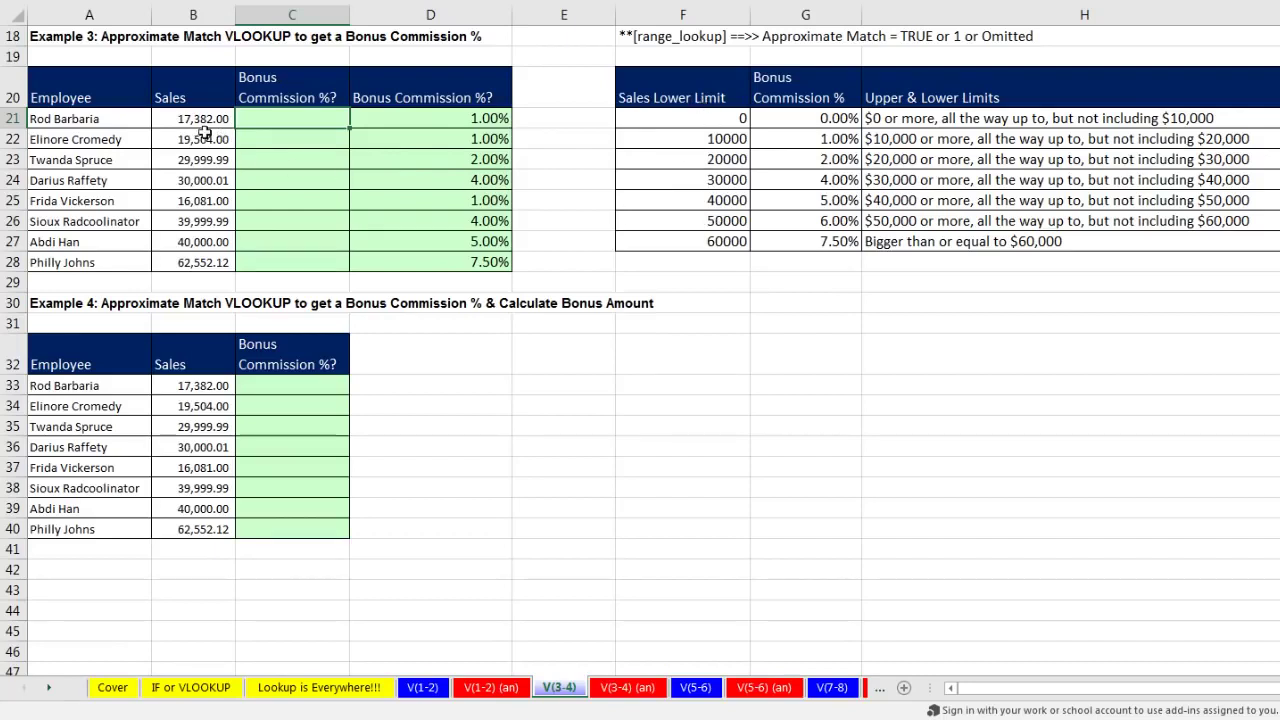
left_click_drag(643, 143, 1027, 143)
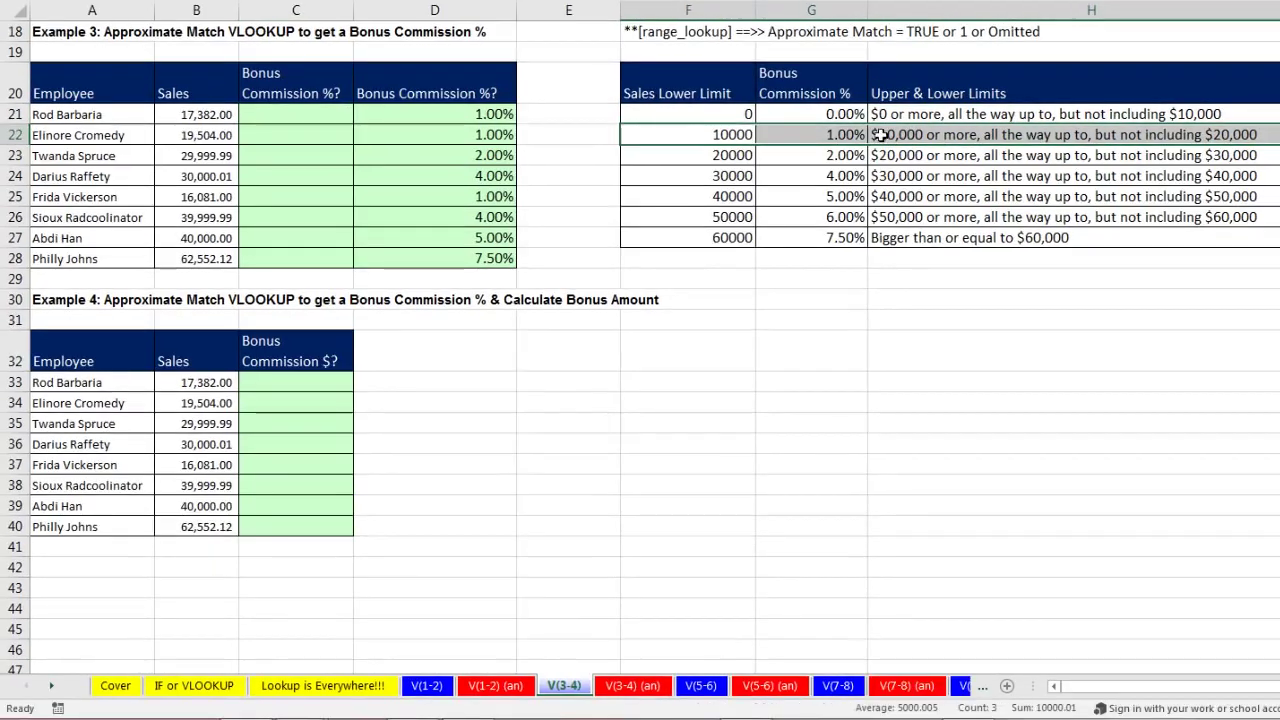
left_click(220, 117)
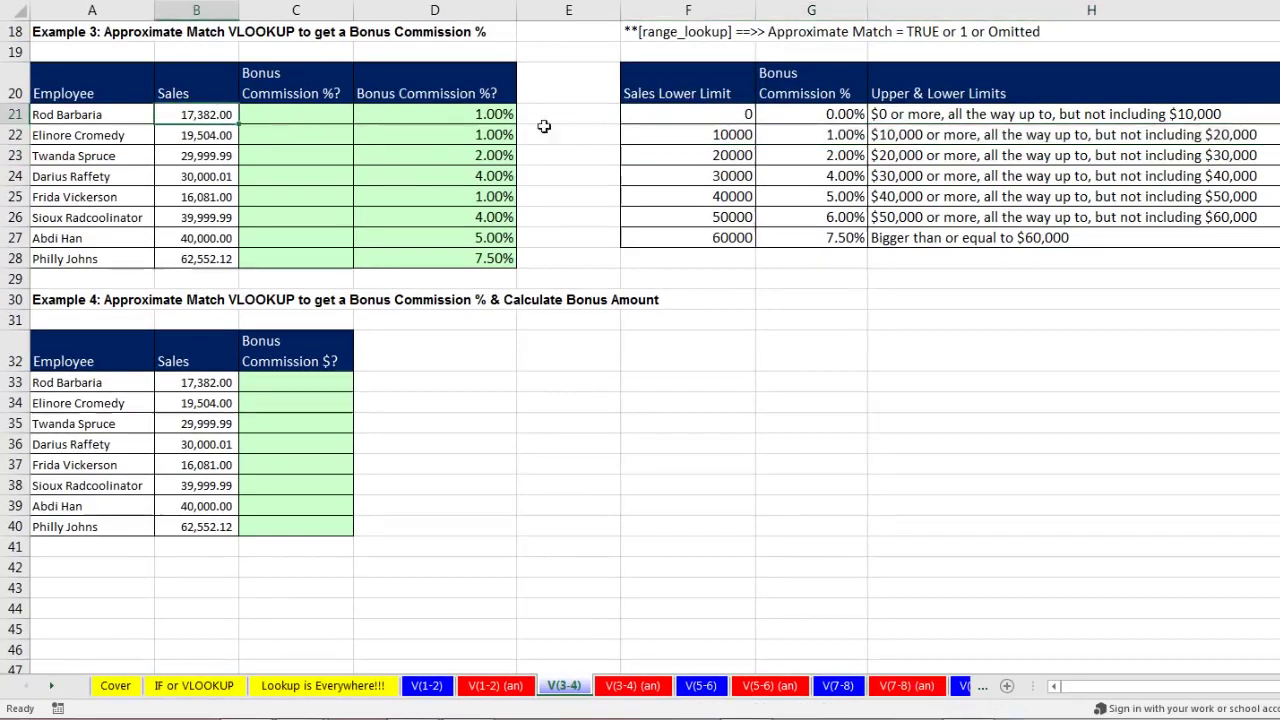
left_click_drag(727, 133, 943, 134)
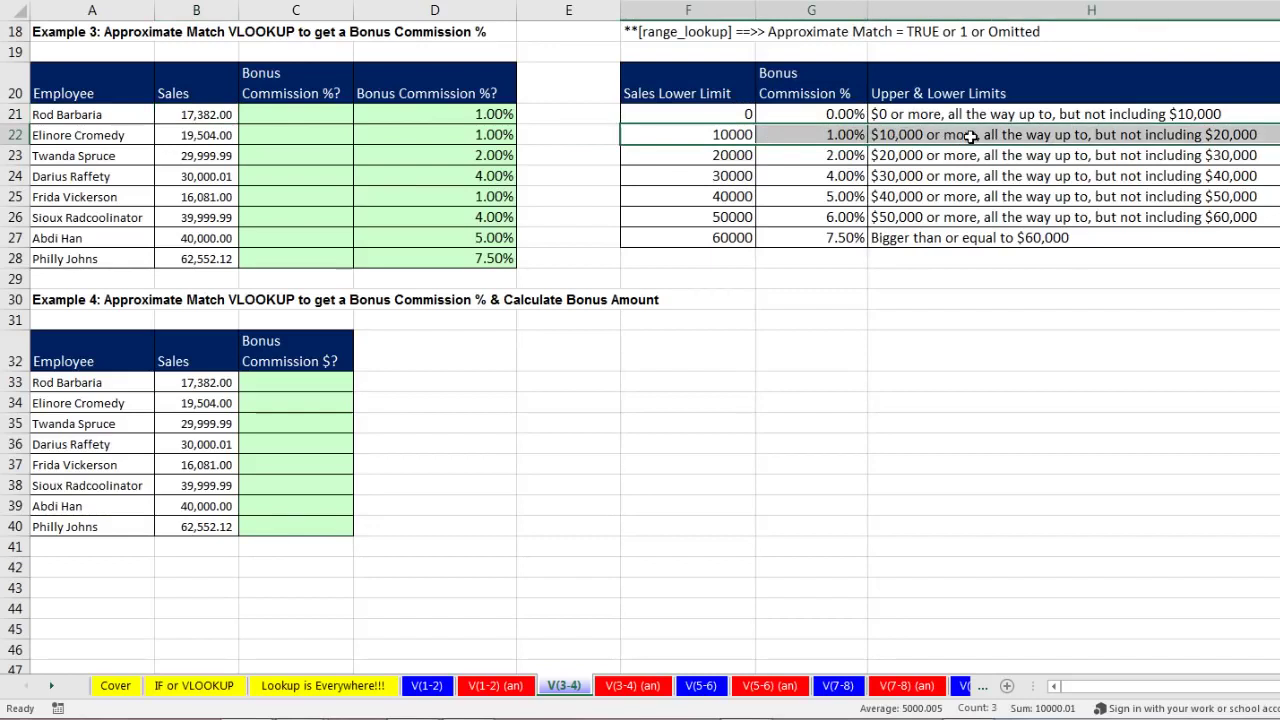
left_click(221, 114)
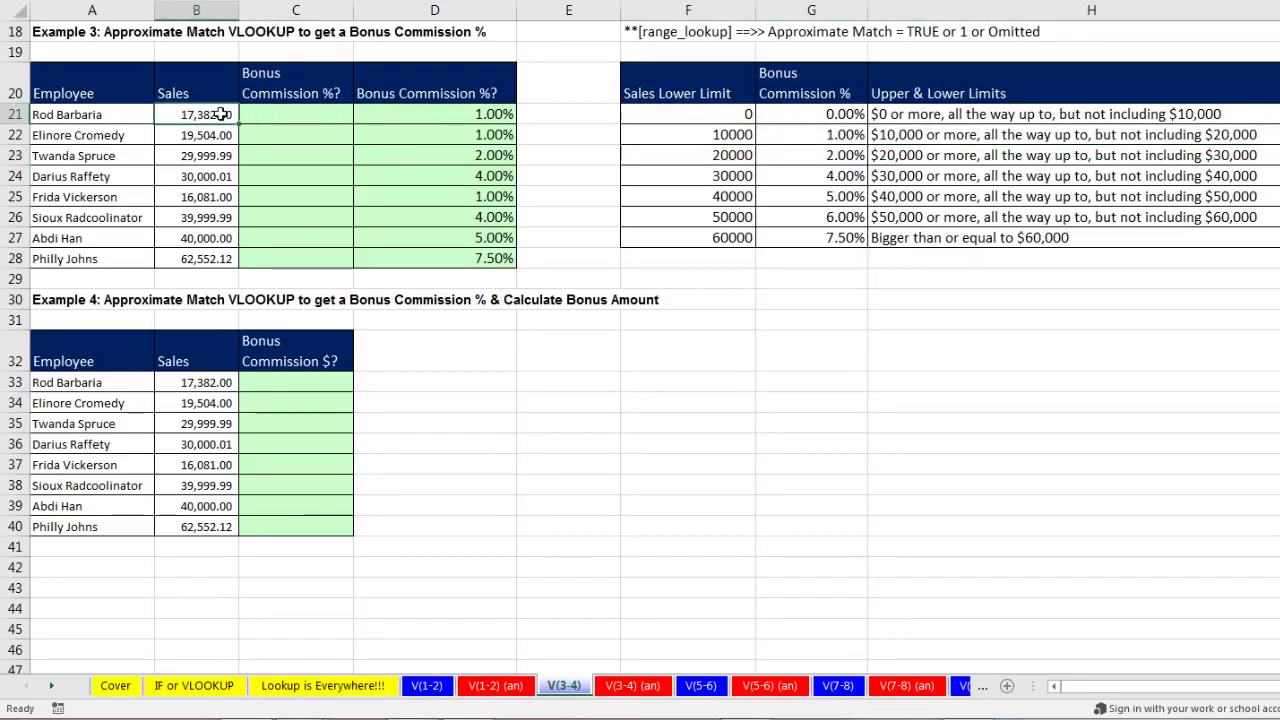
left_click(697, 156)
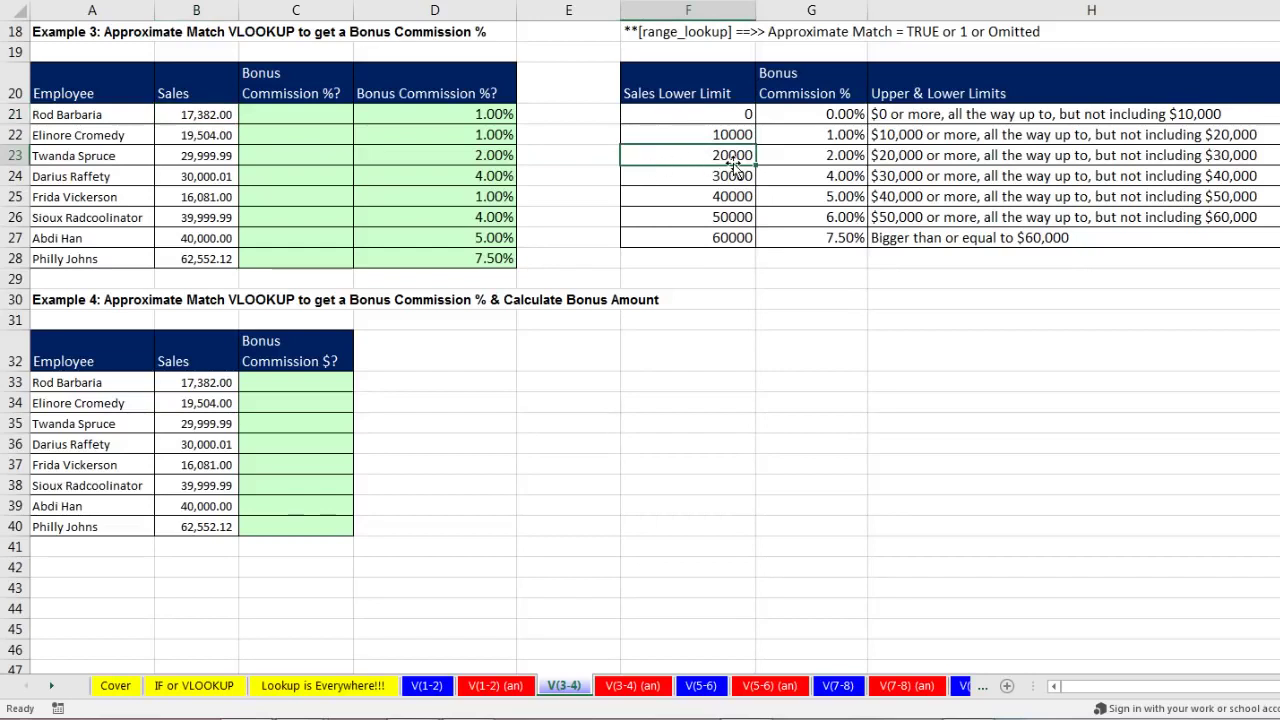
left_click(701, 135)
key("Right")
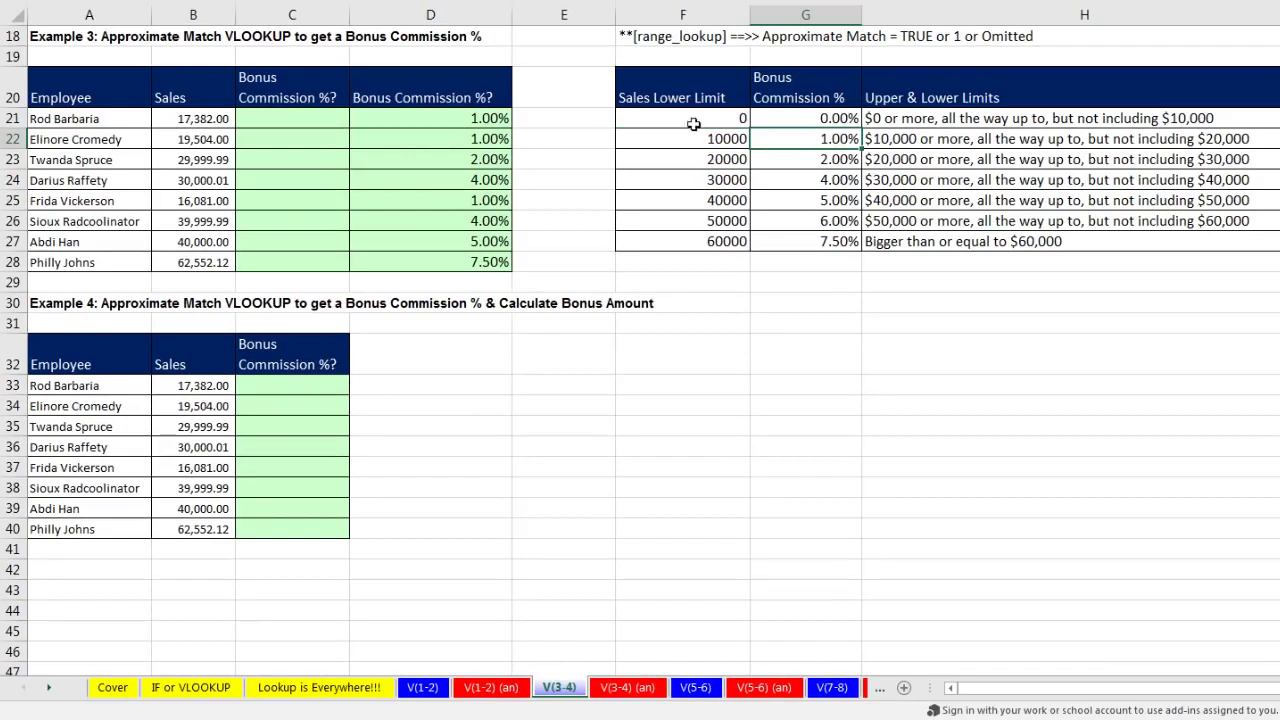
left_click(695, 136)
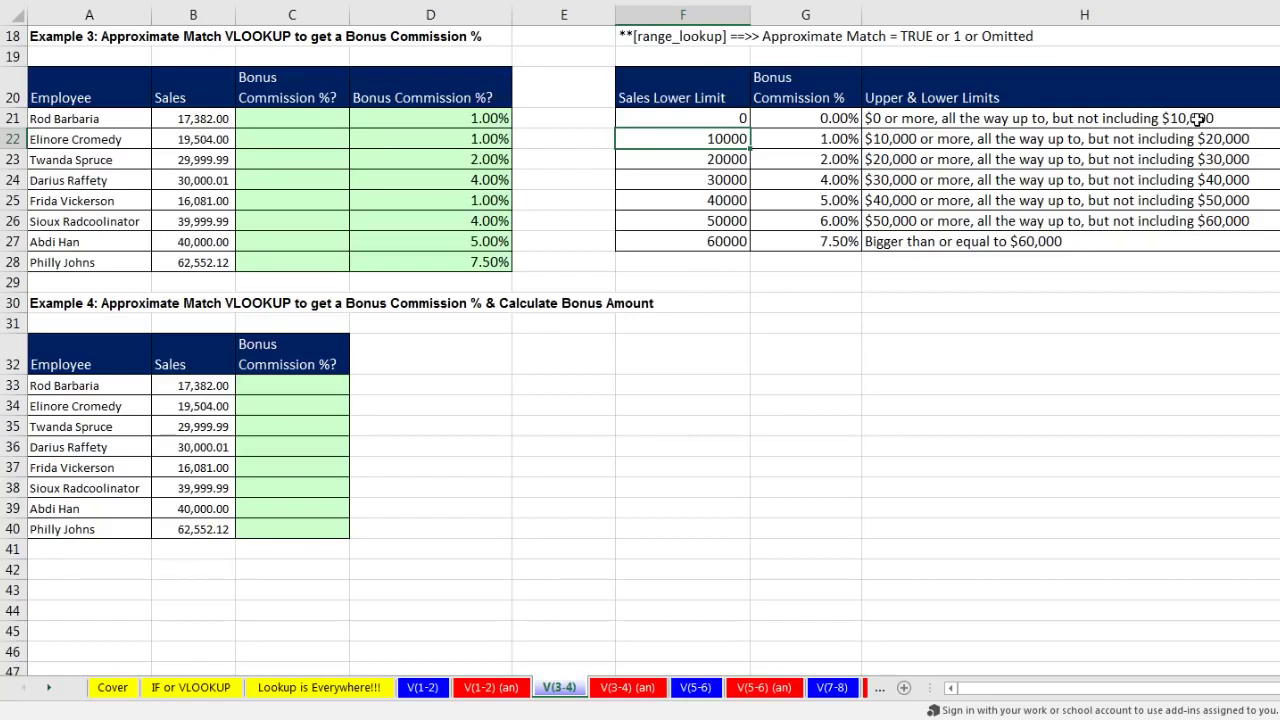
left_click(700, 184)
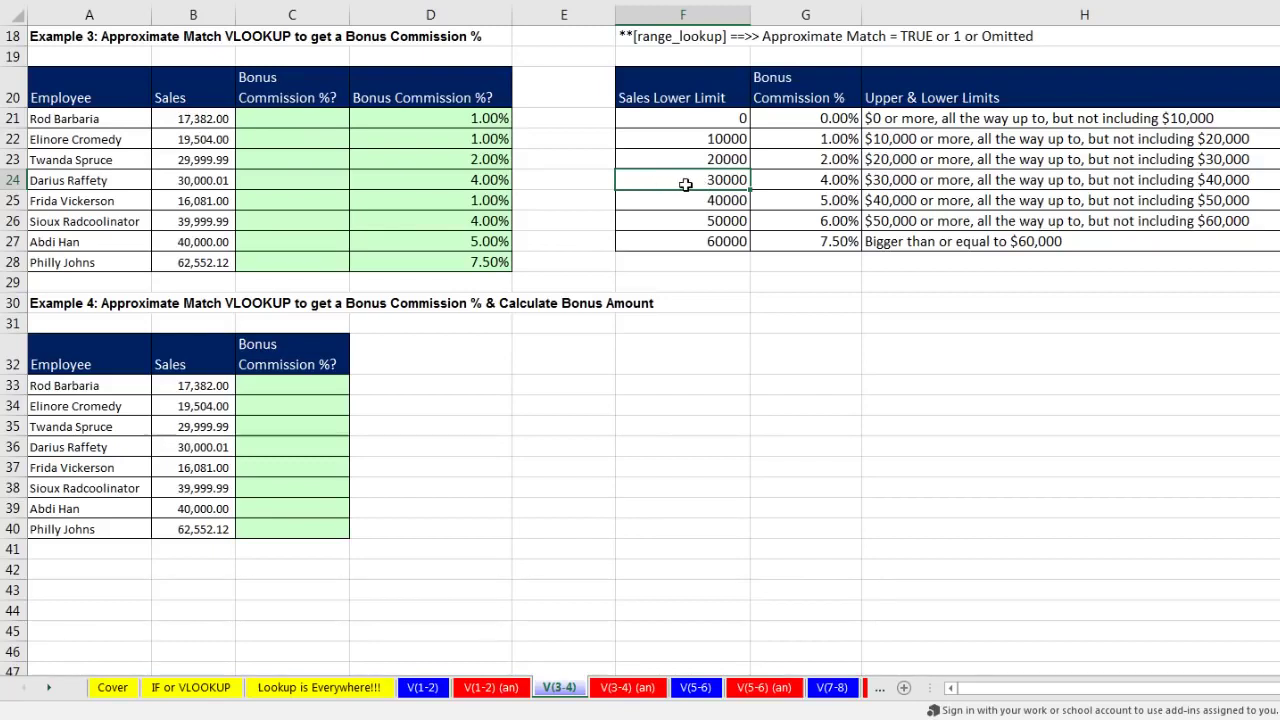
left_click_drag(657, 180, 808, 172)
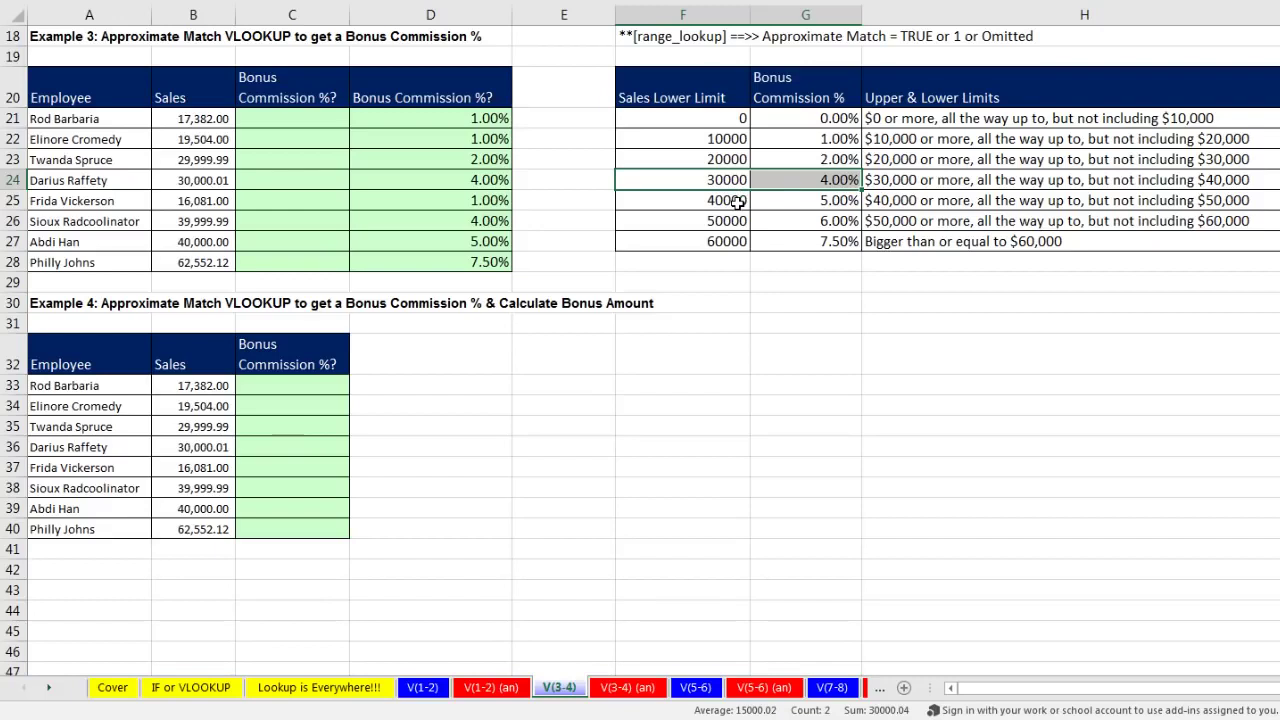
Start a VLOOKUP formula in C21 with the sales figure in B21 as the lookup value.
left_click(304, 124)
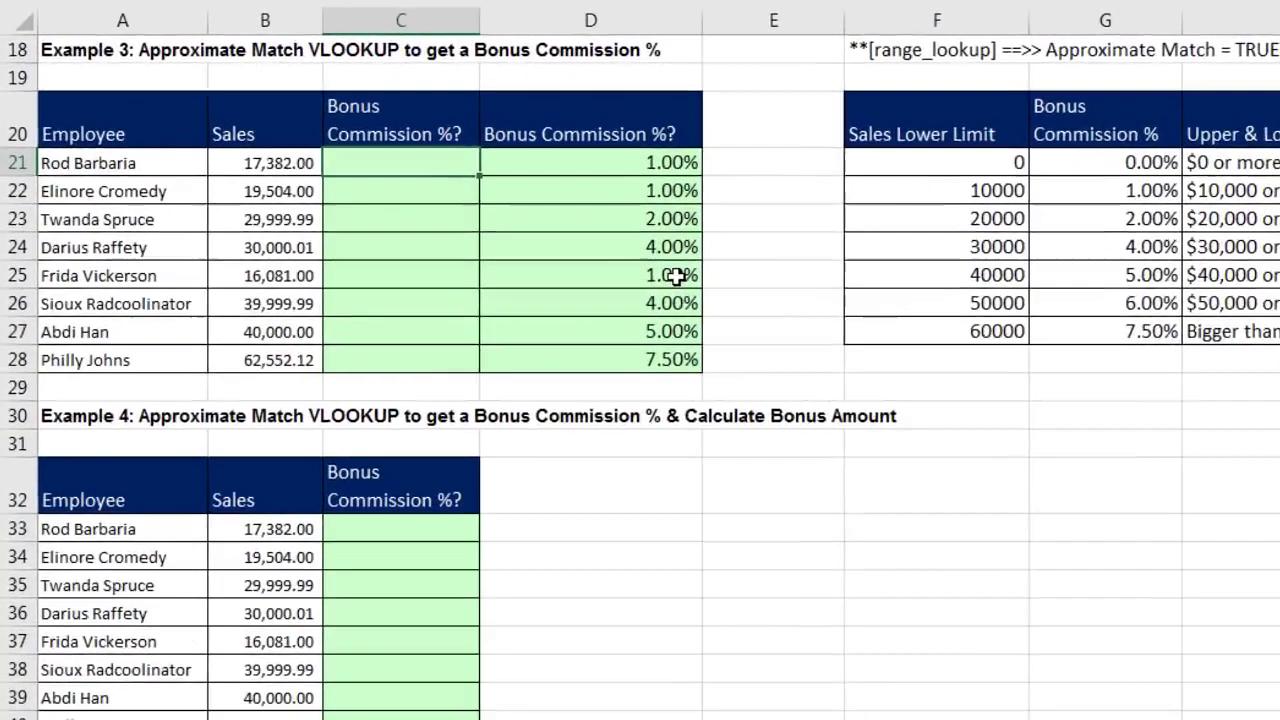
type("=vl")
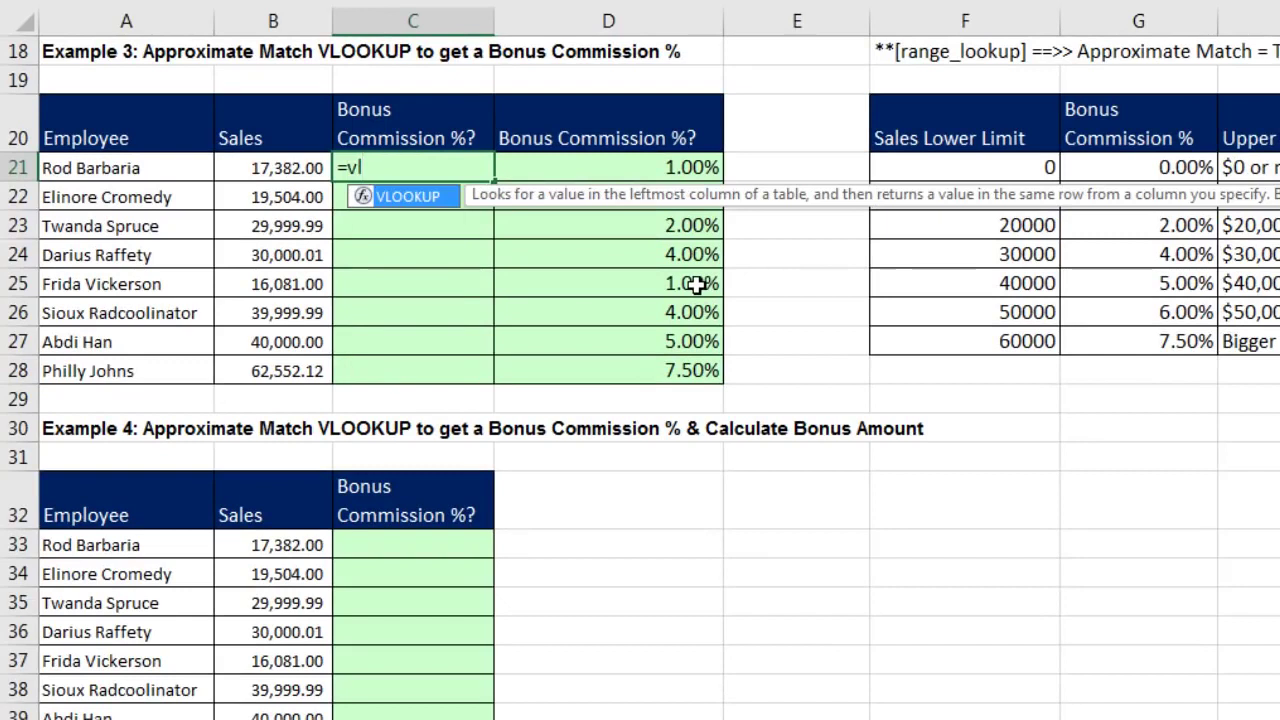
key("Tab")
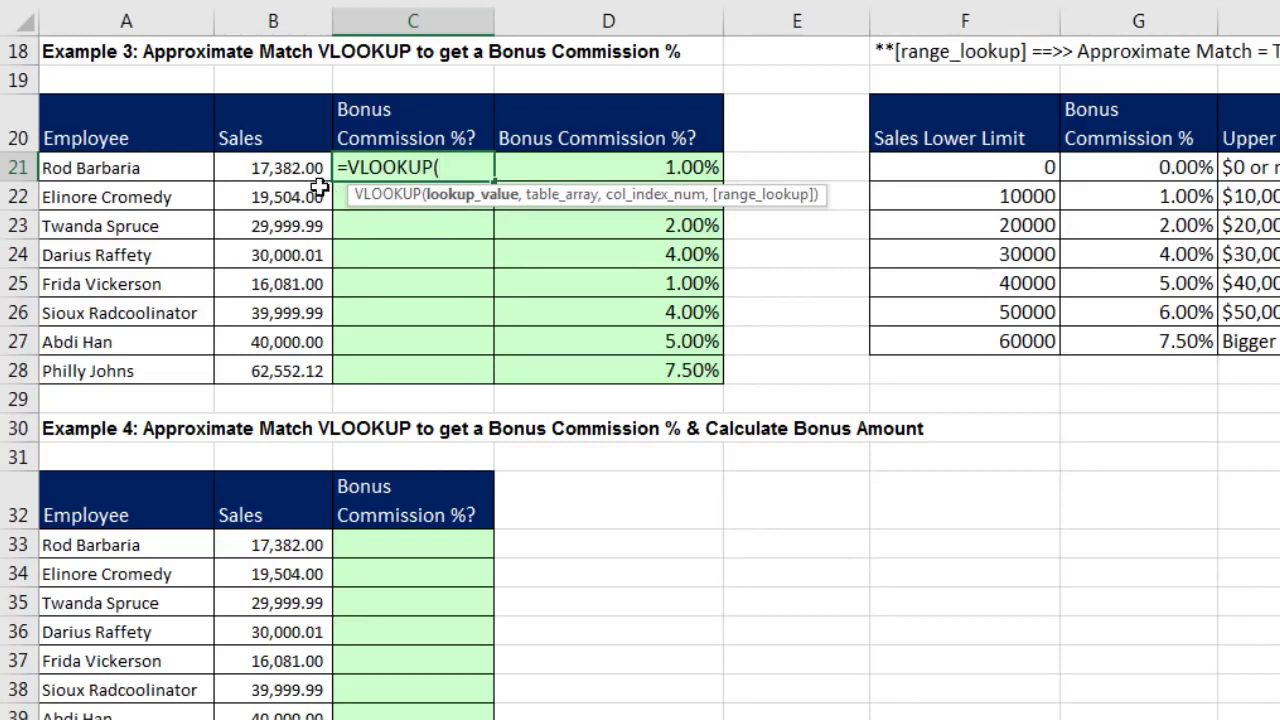
left_click(283, 168)
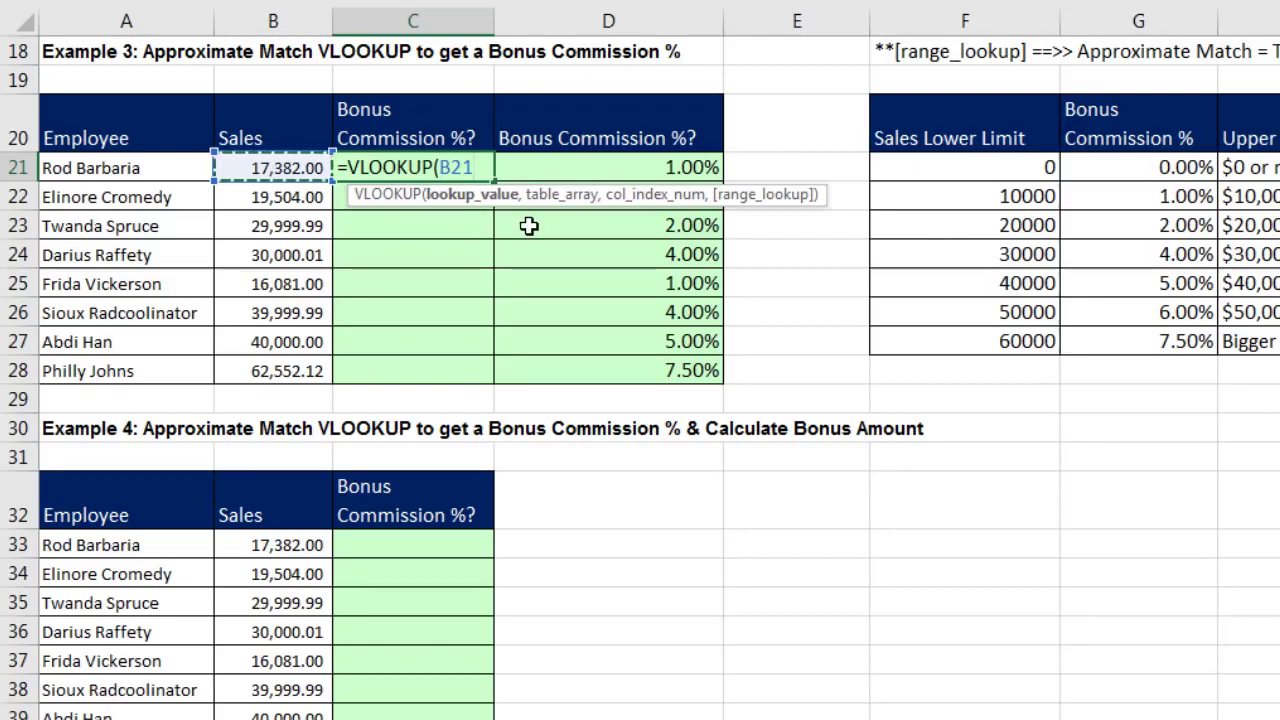
type(",")
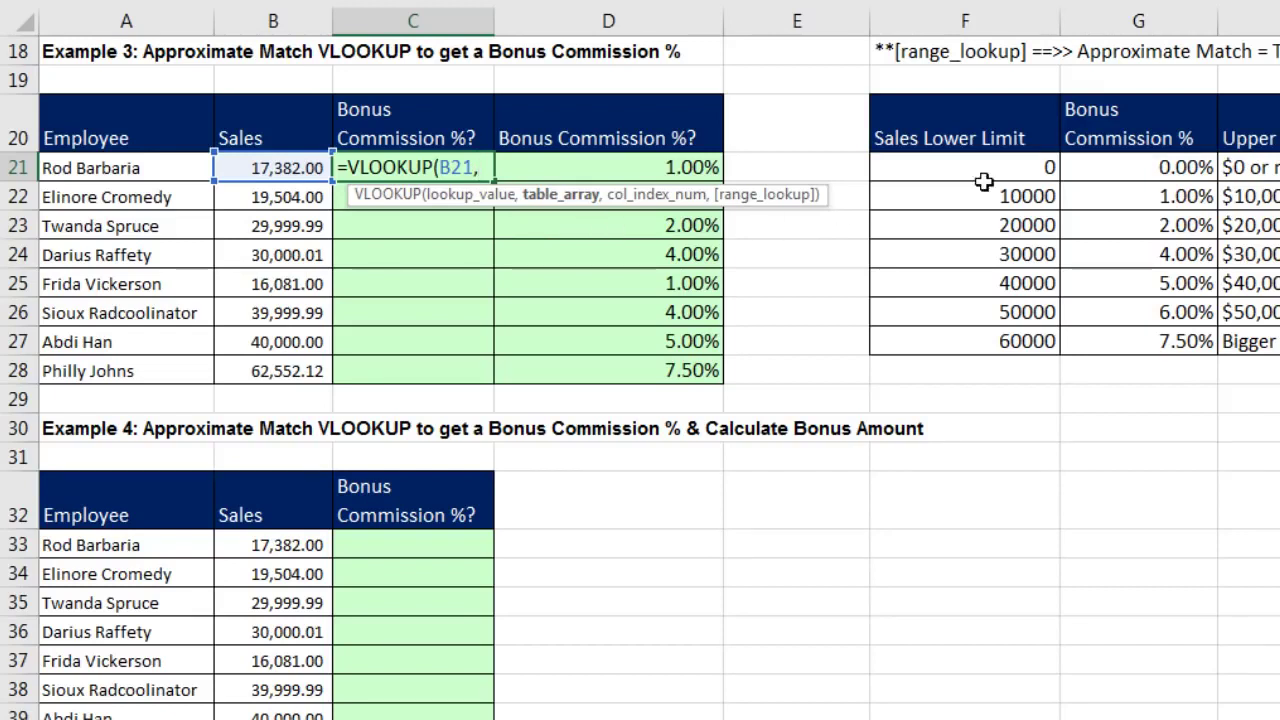
Set the VLOOKUP's table array to the absolute range $F$21:$G$27 and its column index to 2.
left_click_drag(903, 169, 1216, 341)
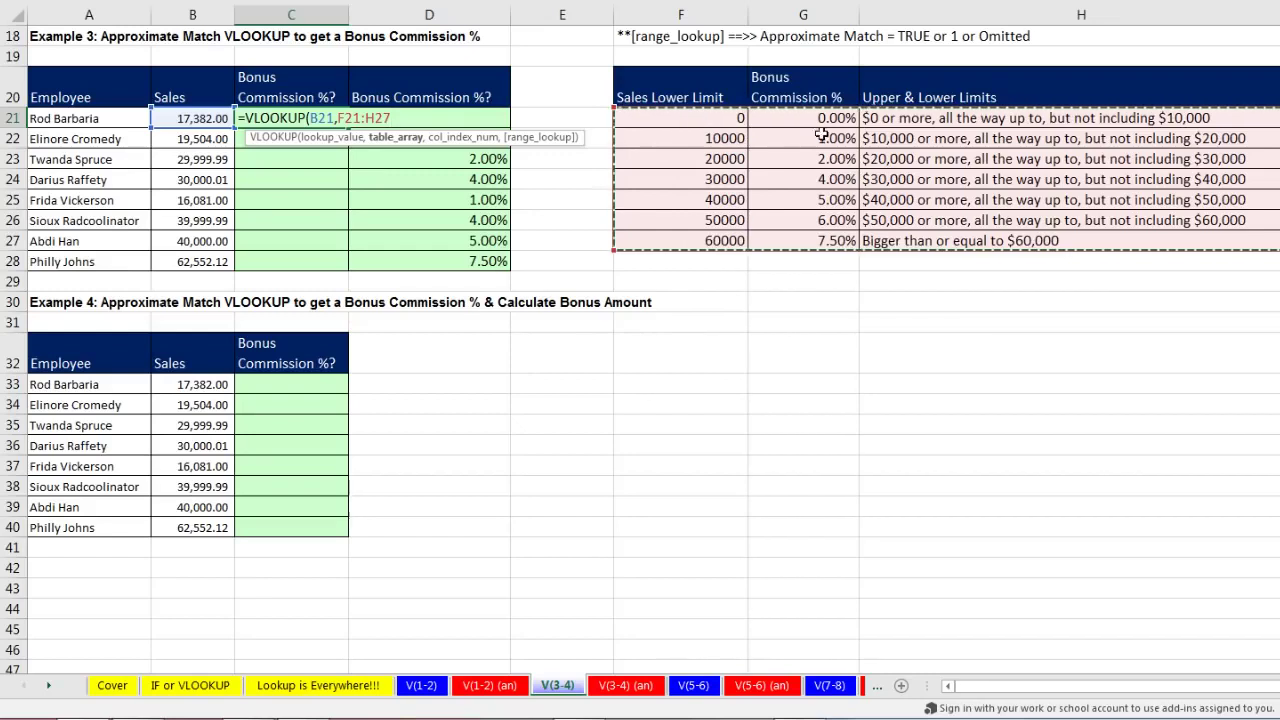
left_click_drag(769, 301, 742, 240)
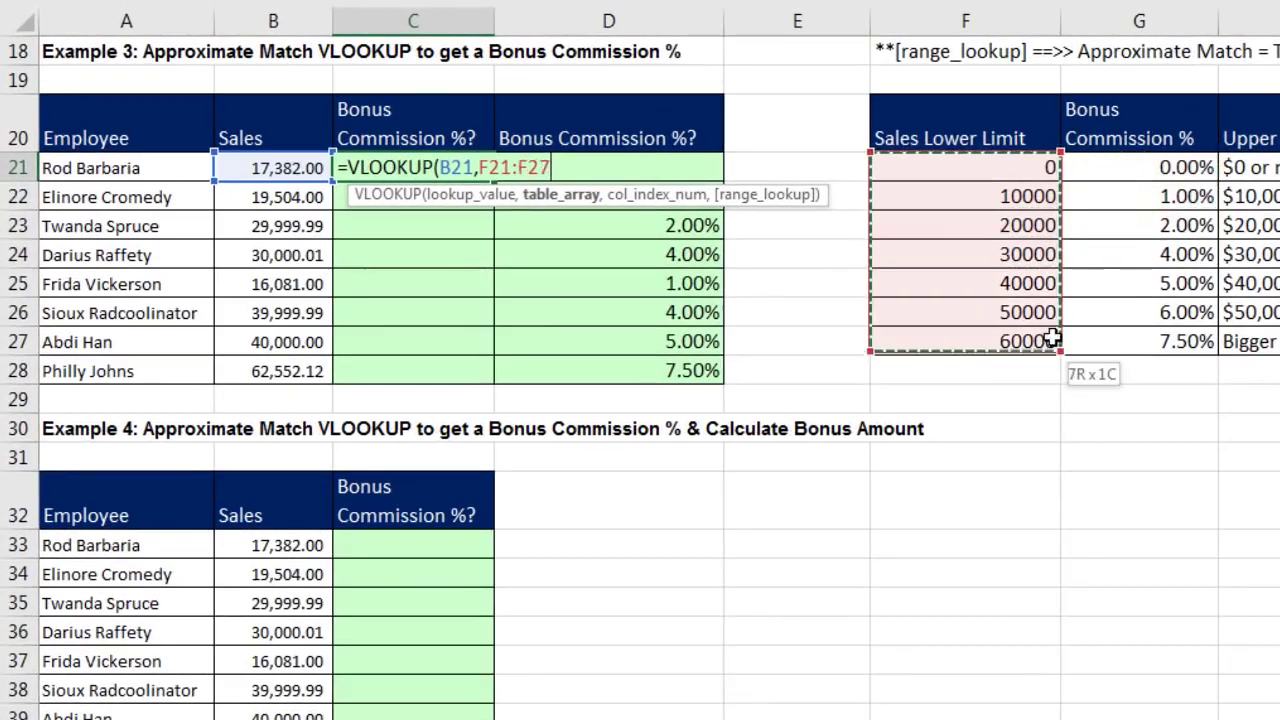
left_click_drag(1052, 340, 1124, 331)
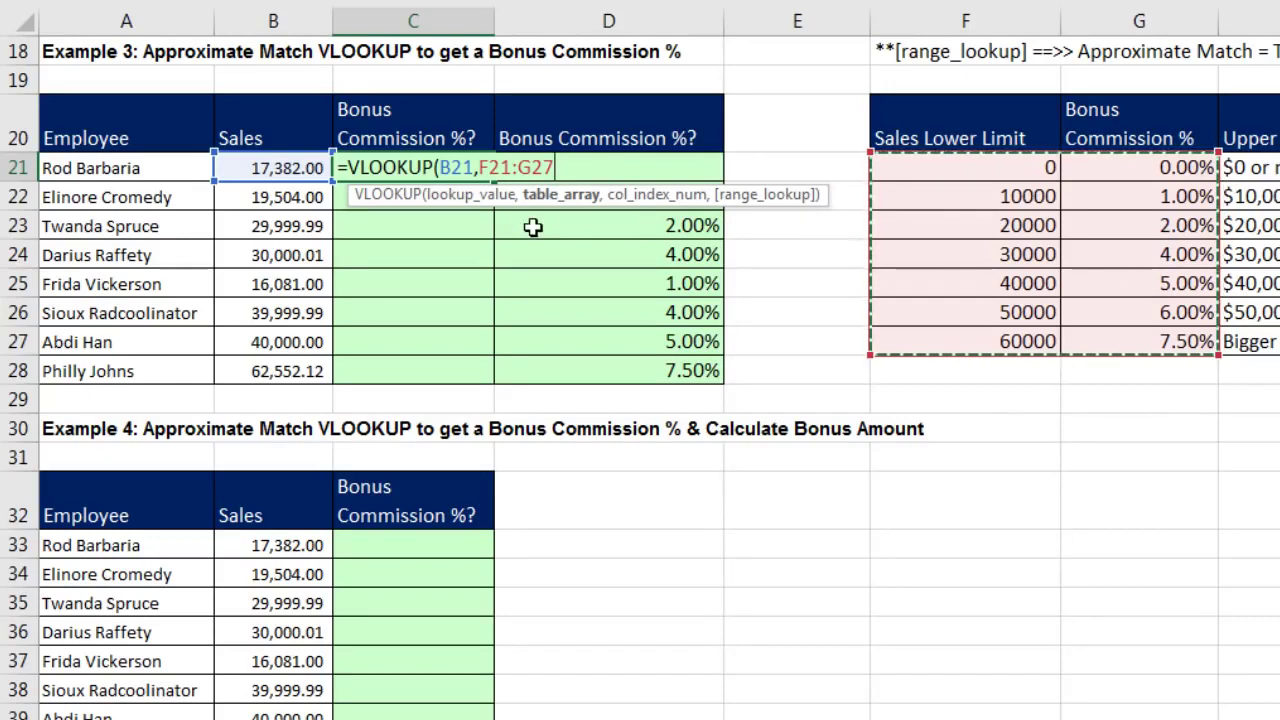
key("F4")
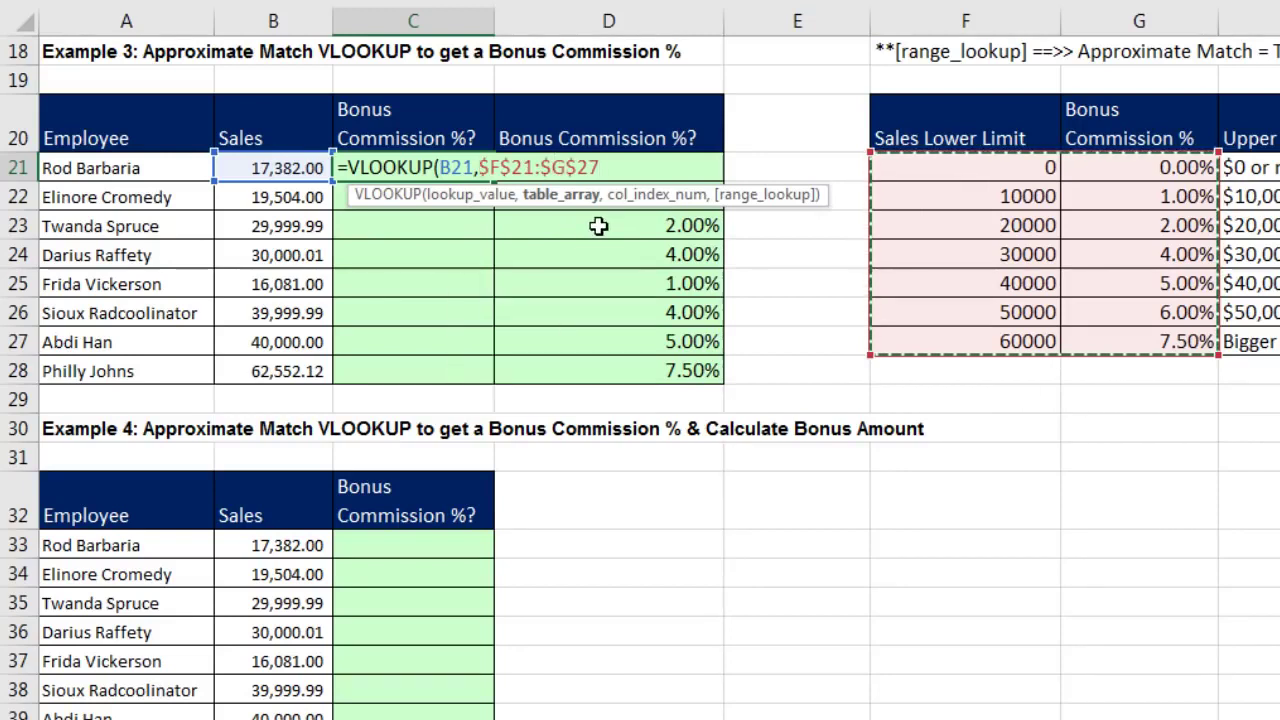
type(",")
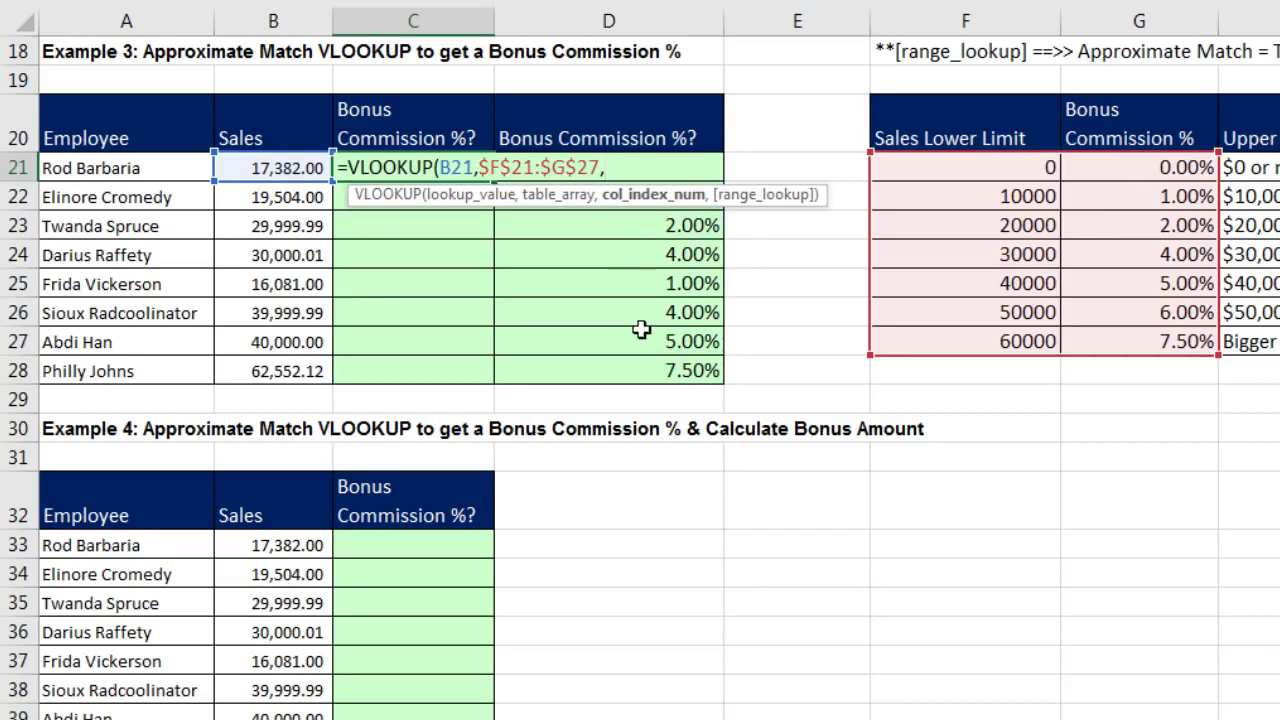
type("2")
type(",")
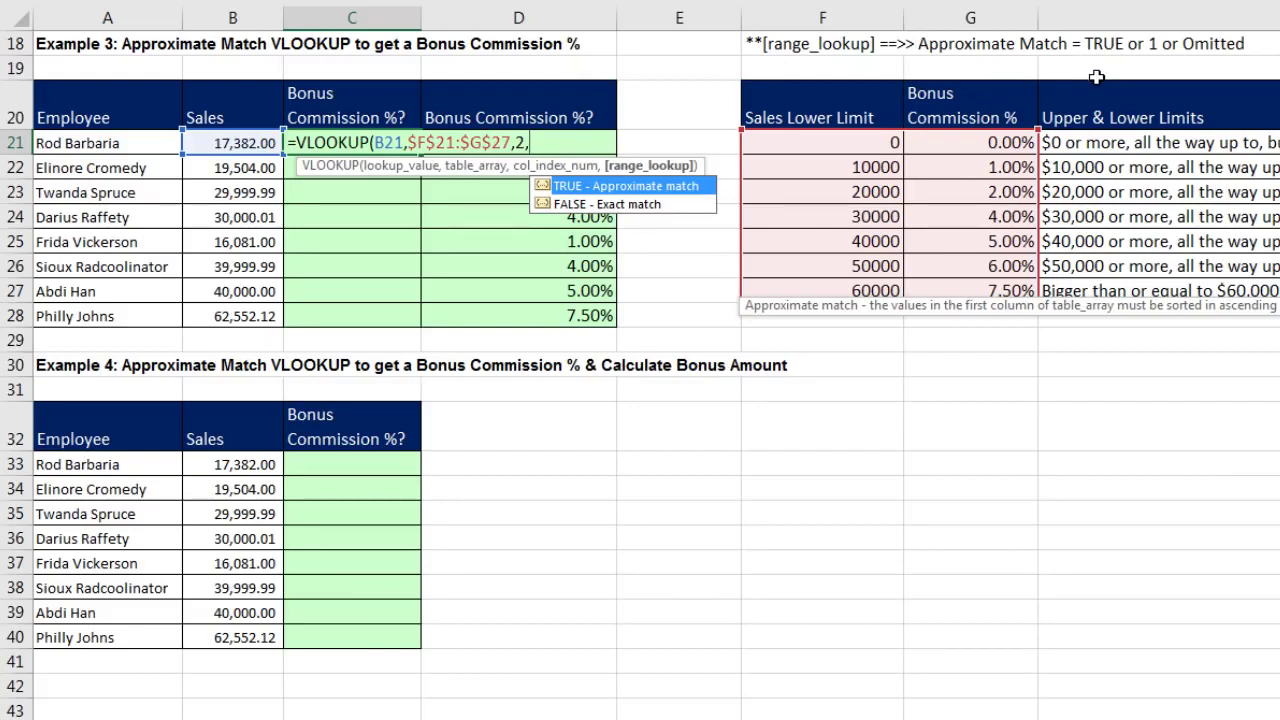
Try TRUE and 1 as the range lookup argument of the C21 formula and remove the argument.
double_click(593, 188)
key("BackSpace")
key("BackSpace")
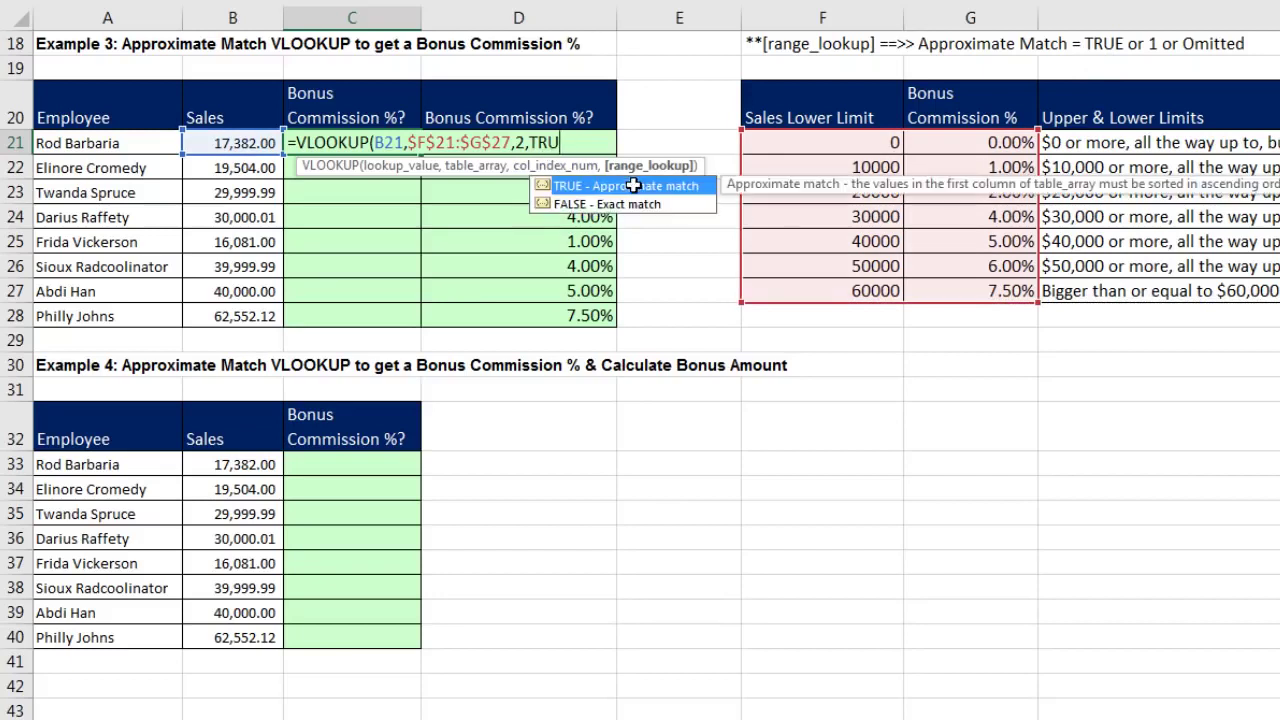
key("BackSpace")
type("1")
key("BackSpace")
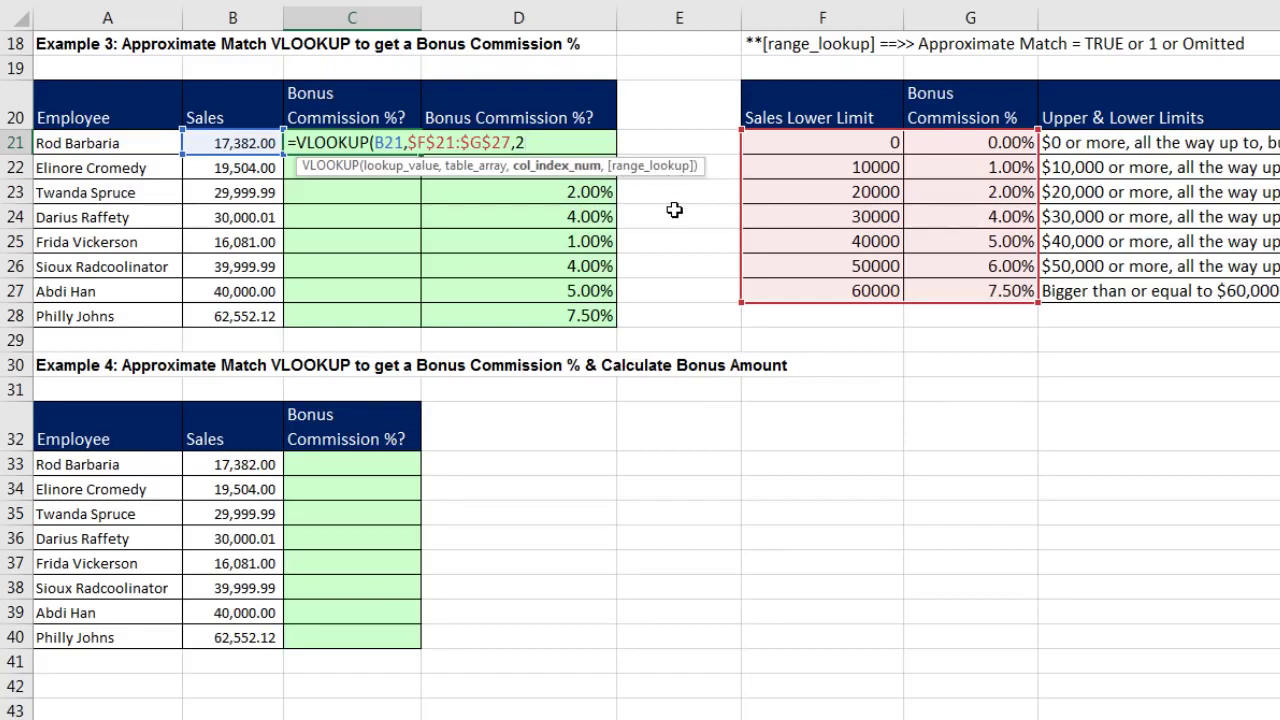
type(",")
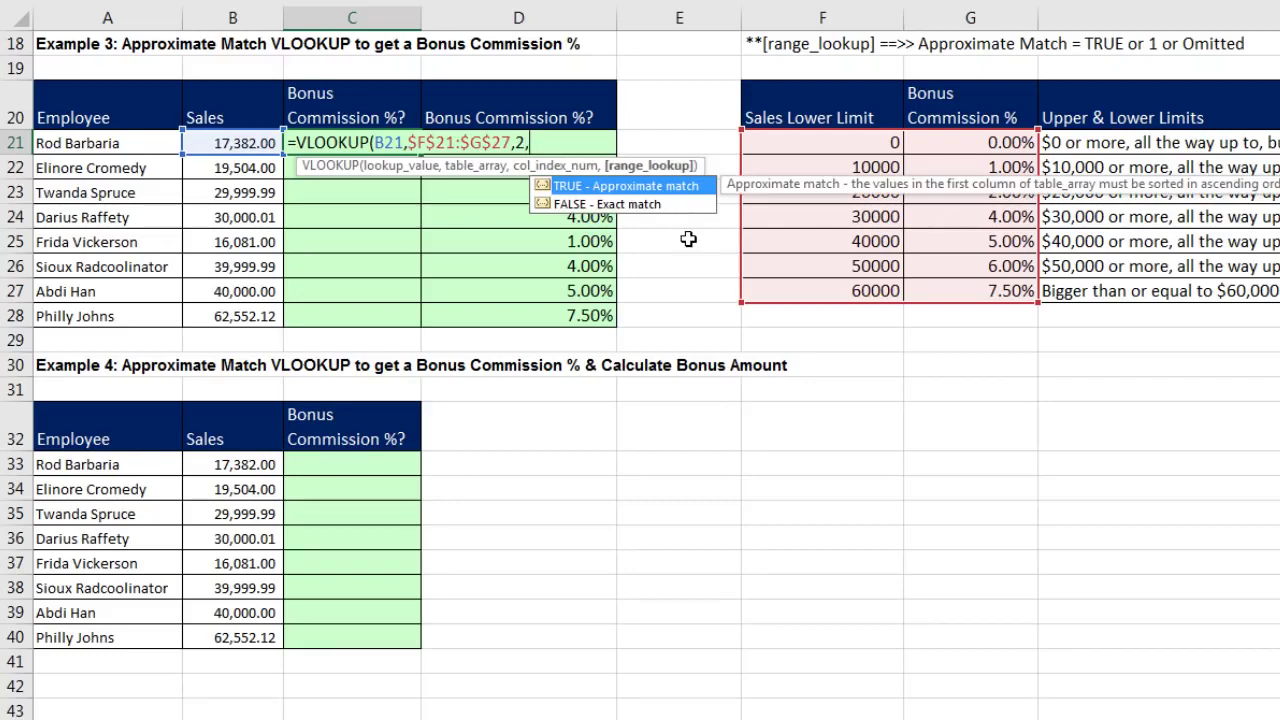
key("BackSpace")
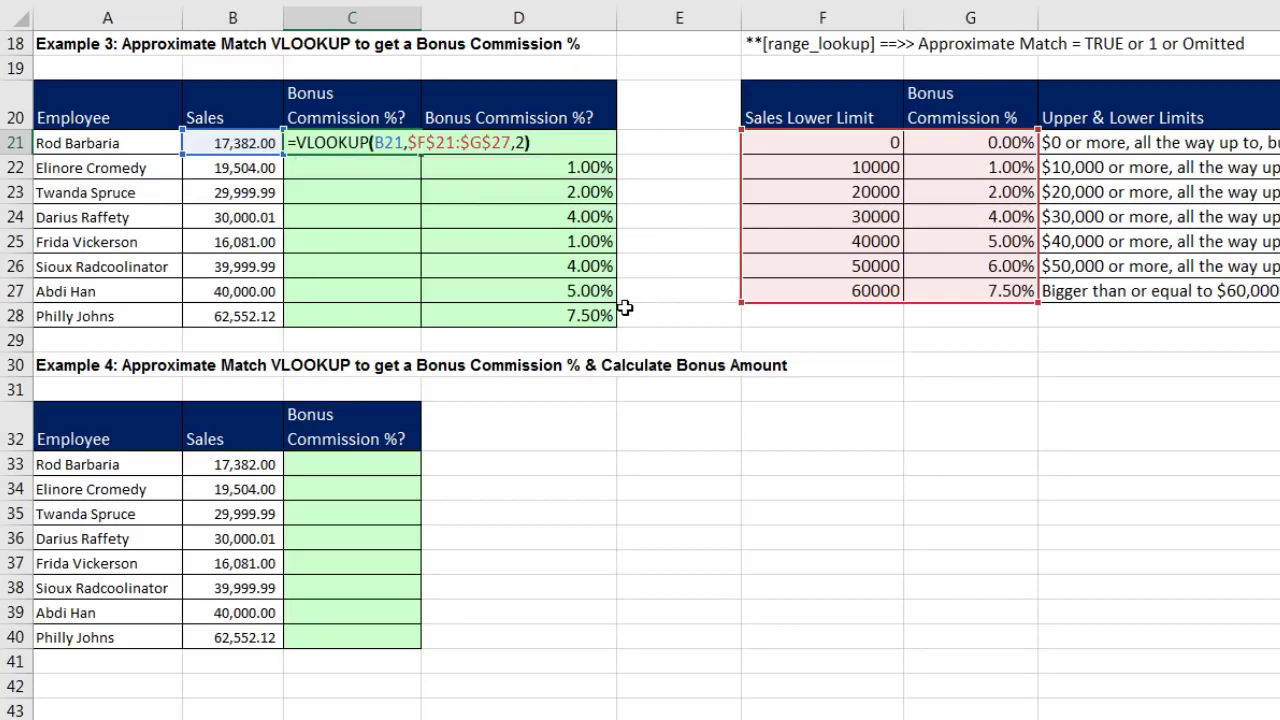
Enter =VLOOKUP(B21,$F$21:$G$27,2) in C21 with the range lookup omitted and copy it down to C28.
key("ctrl+Return")
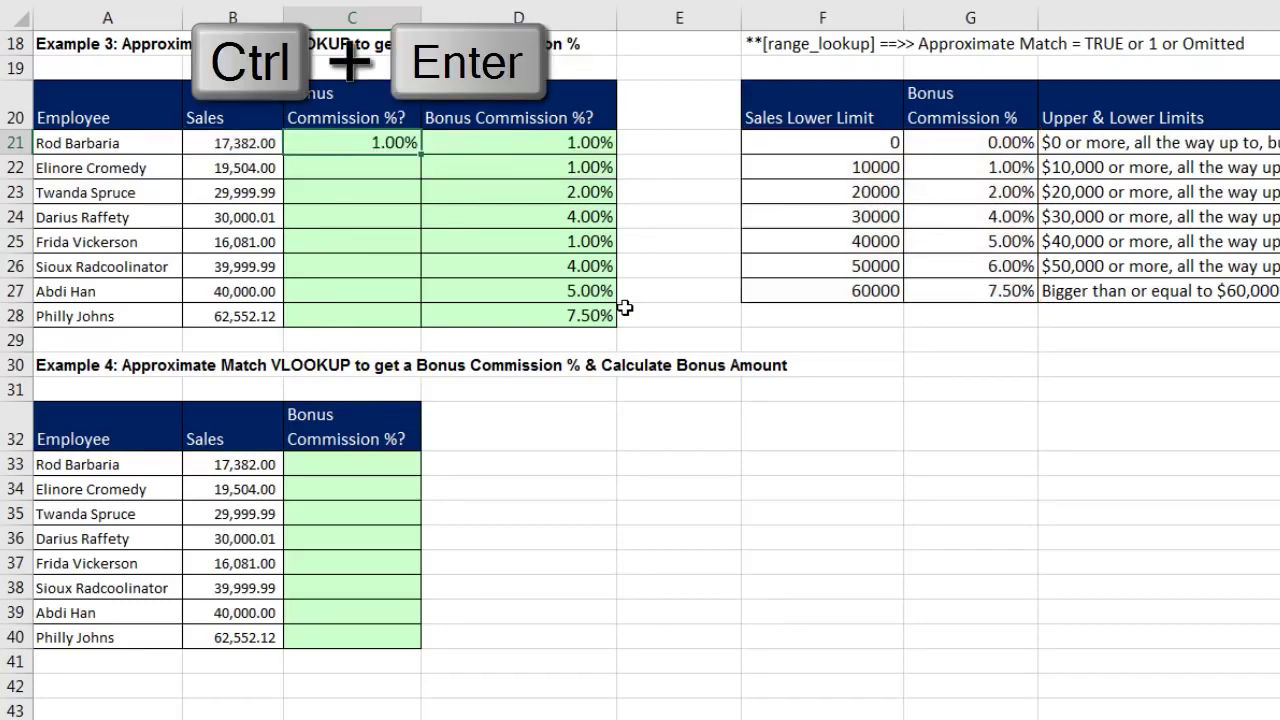
double_click(420, 154)
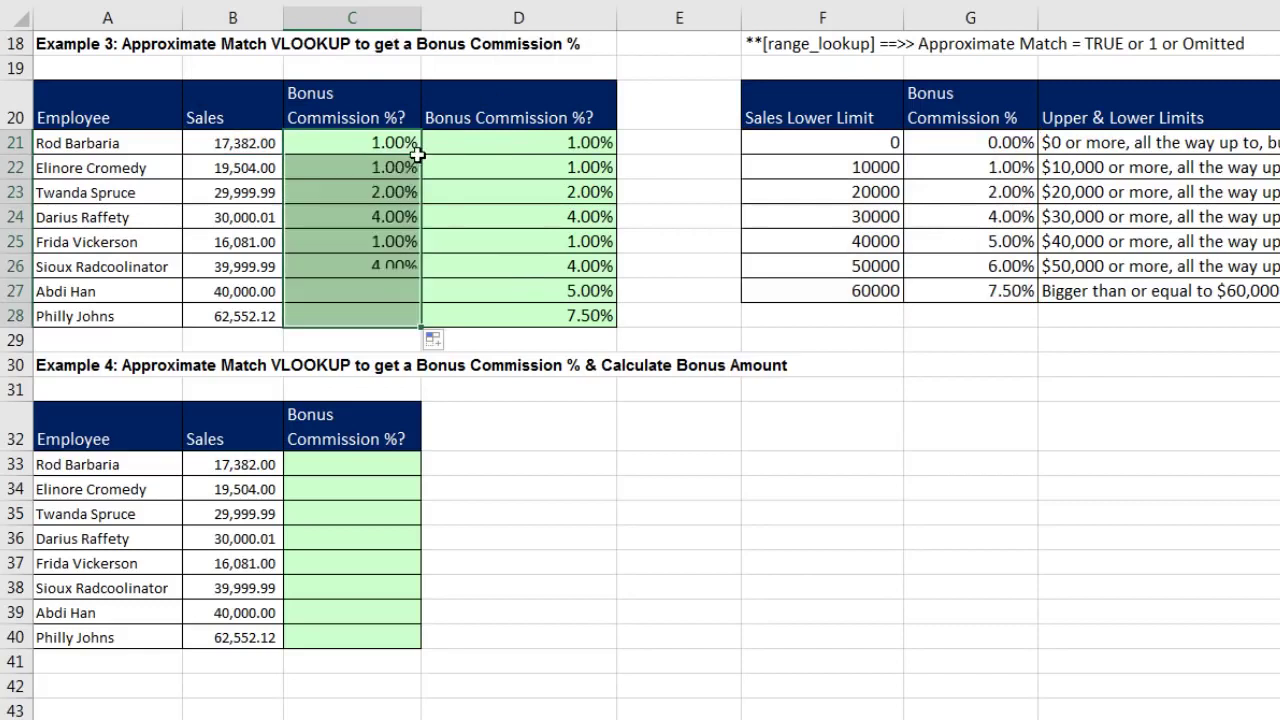
Inspect the copied VLOOKUP formula in C28 and the nested IF formula in D28.
left_click(398, 318)
key("F2")
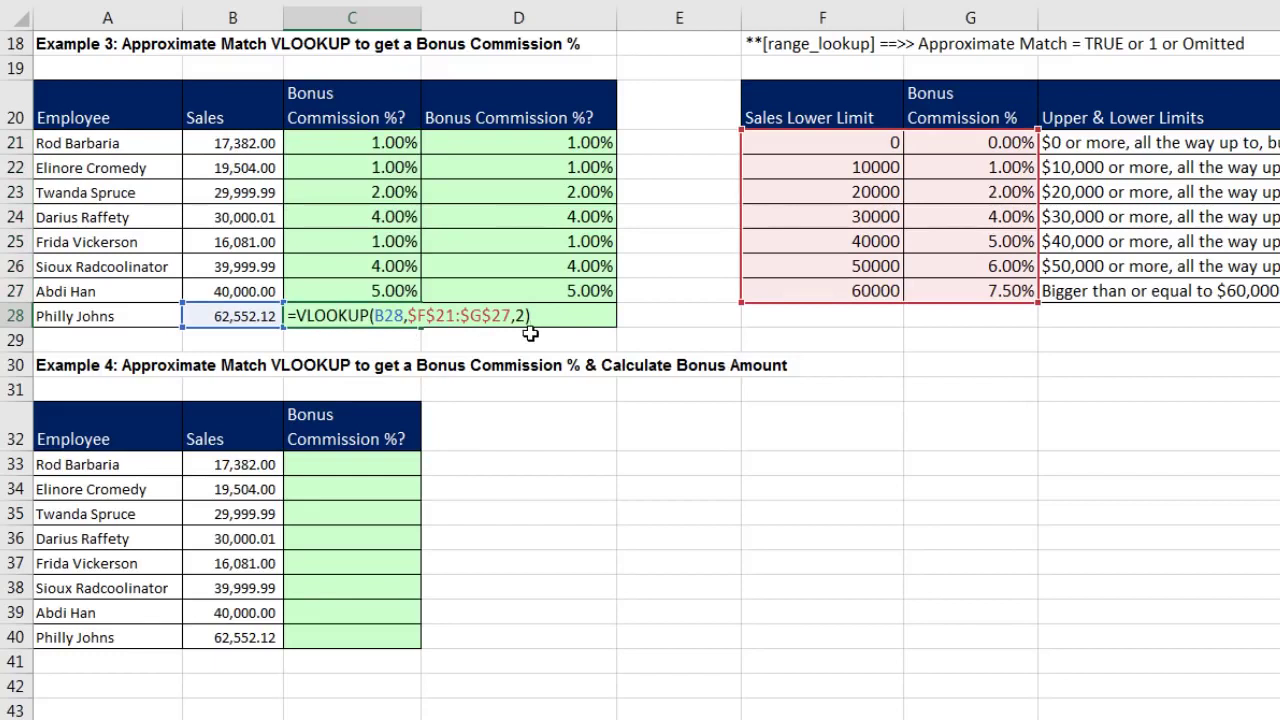
key("Escape")
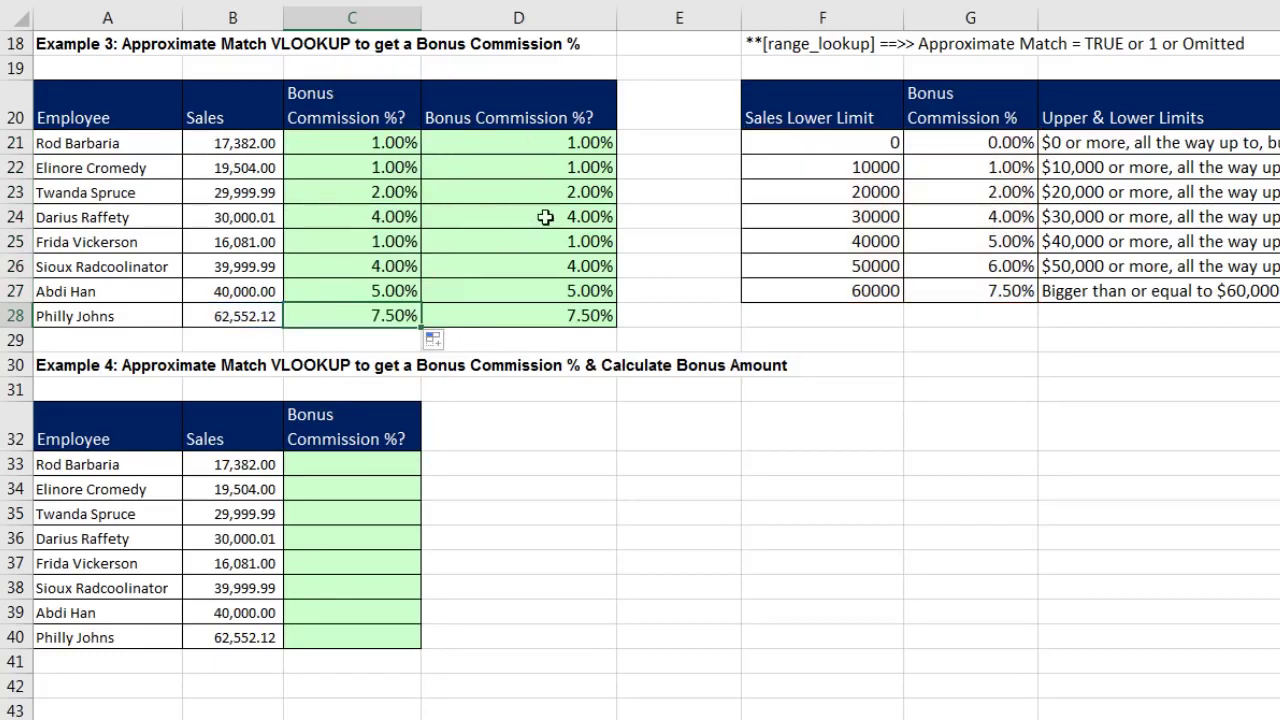
left_click(556, 320)
key("F2")
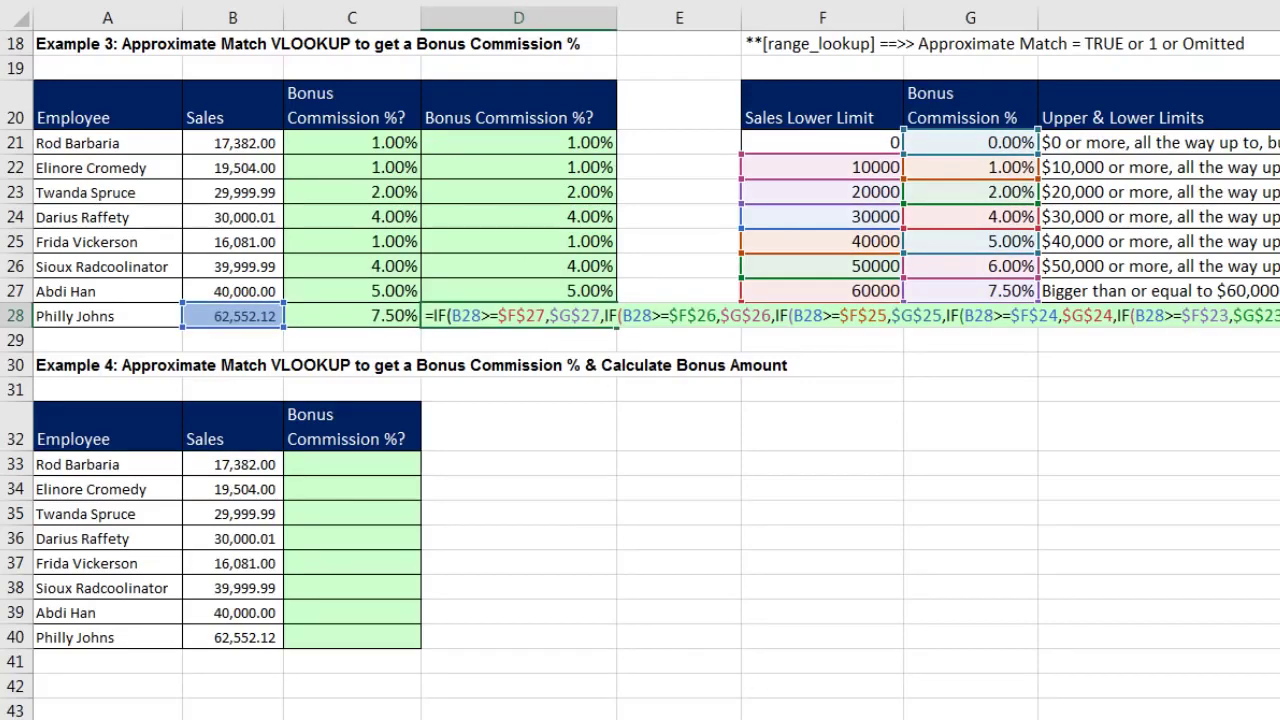
key("Escape")
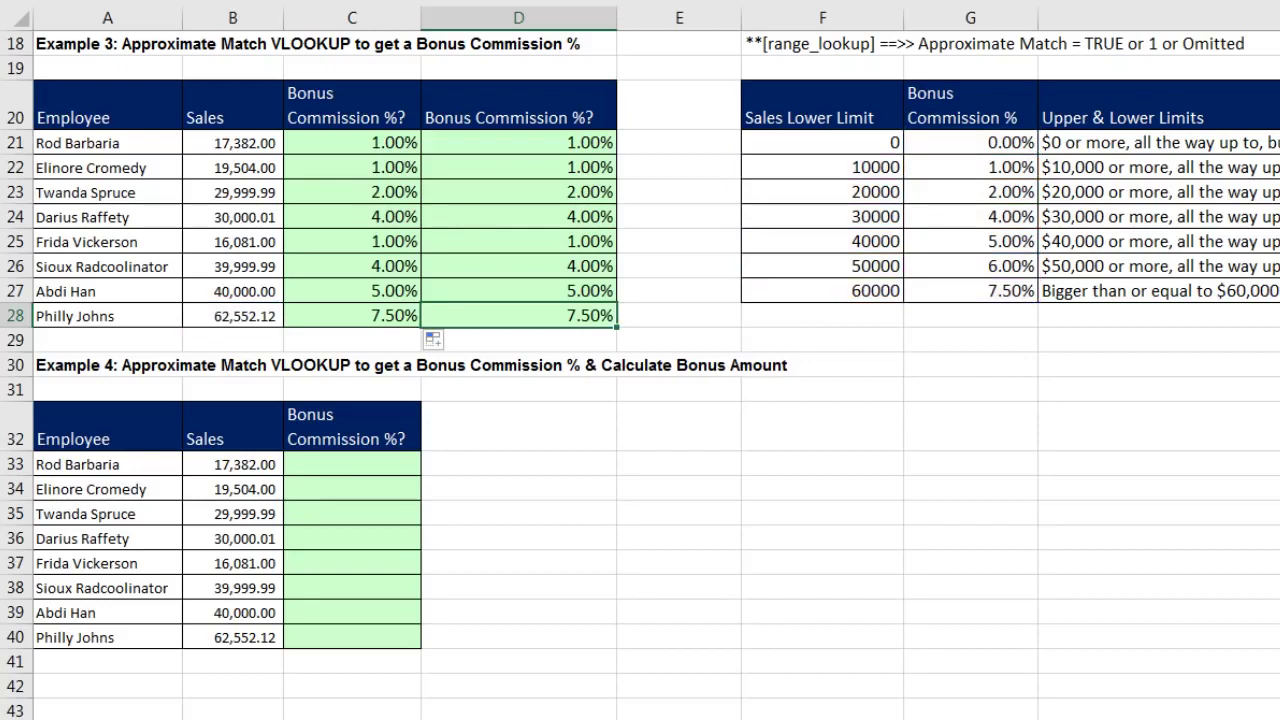
left_click(324, 460)
left_click(349, 486)
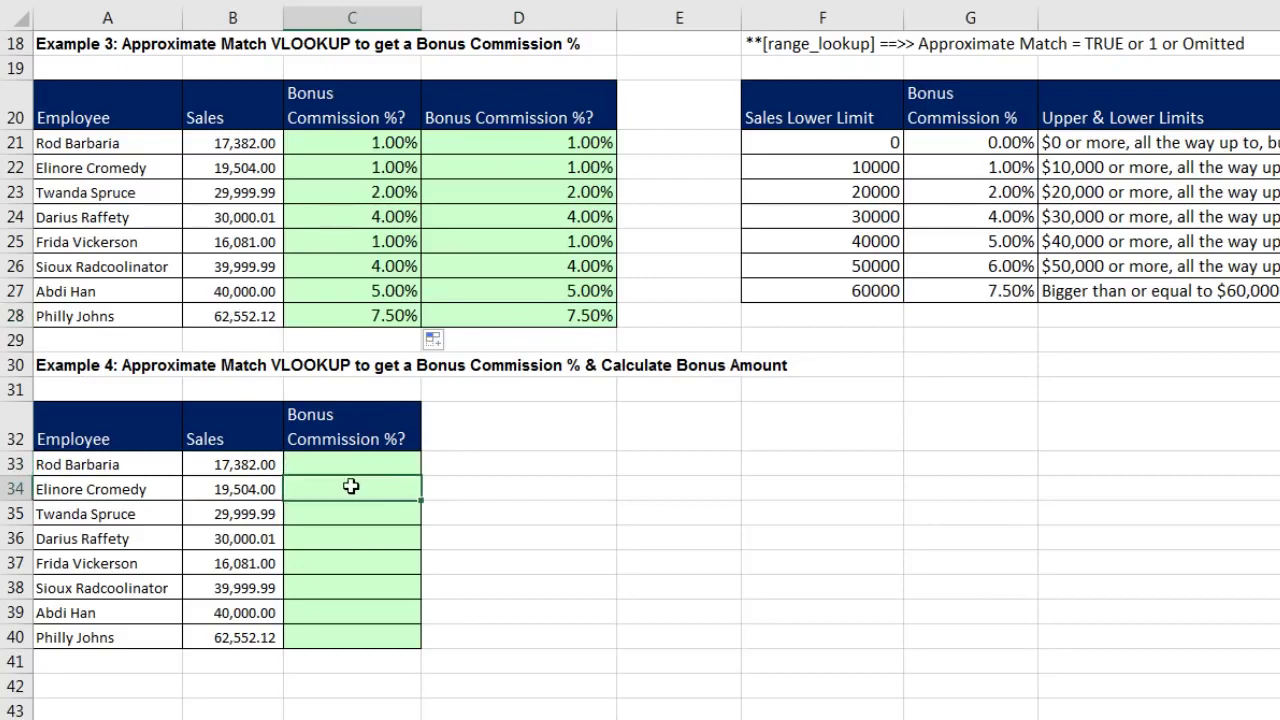
left_click(343, 514)
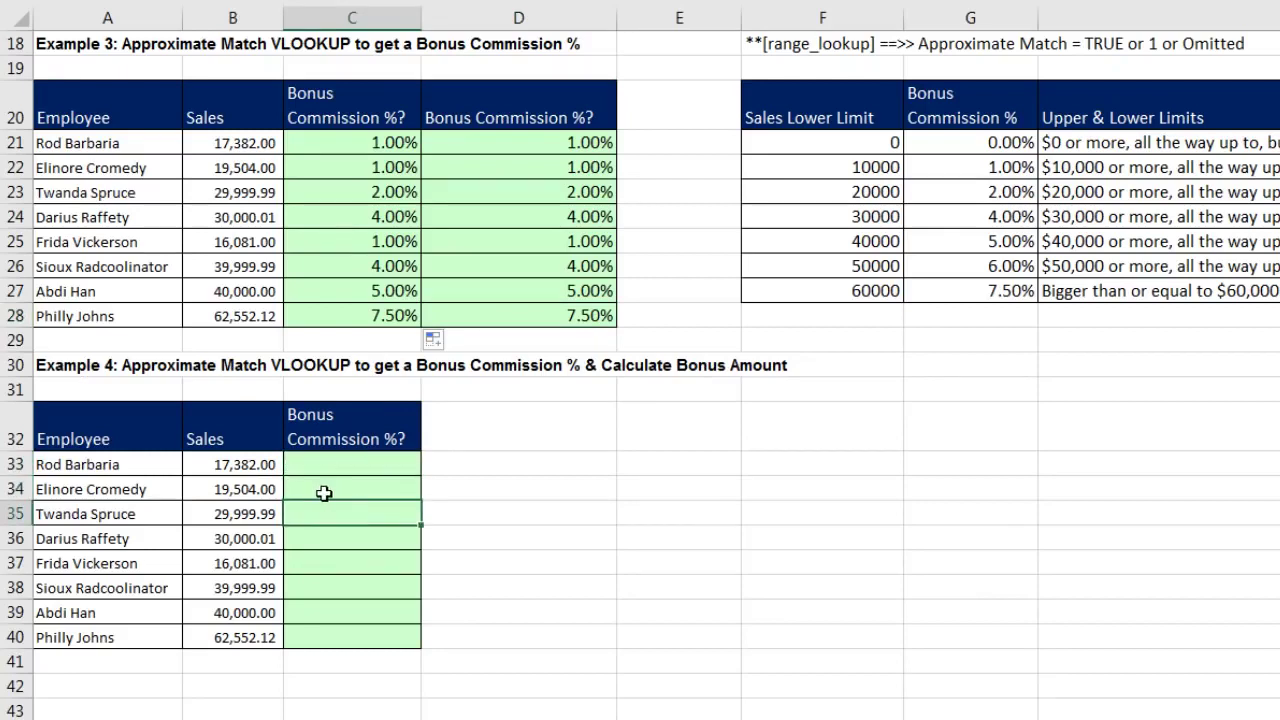
left_click(327, 544)
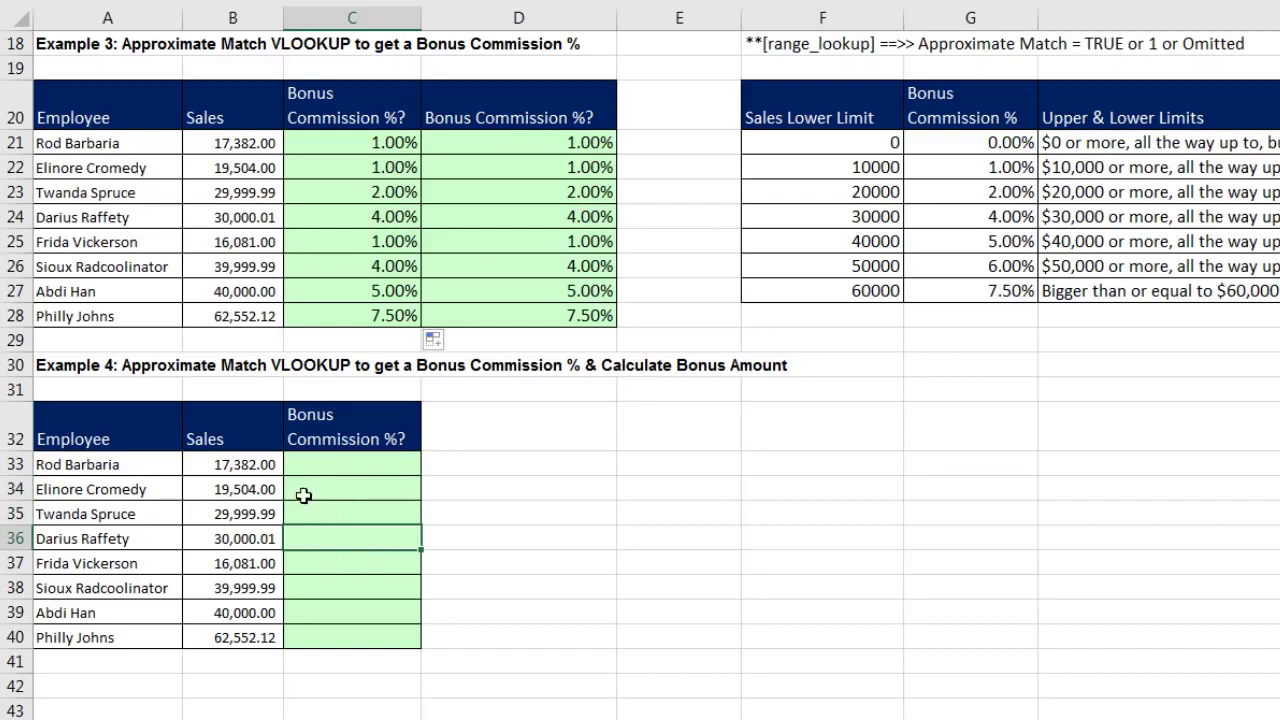
Change the Example 4 header in C32 to read "Bonus Commission $?".
left_click(371, 439)
double_click(392, 439)
type("$")
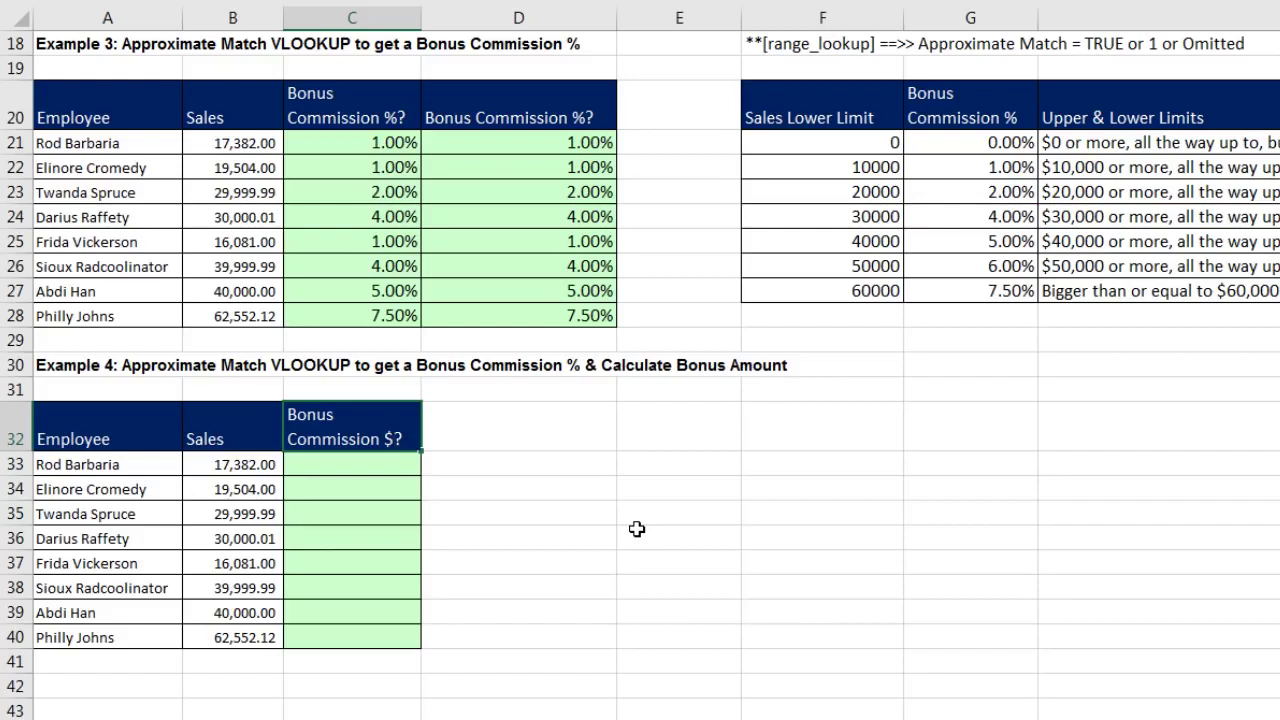
key("Return")
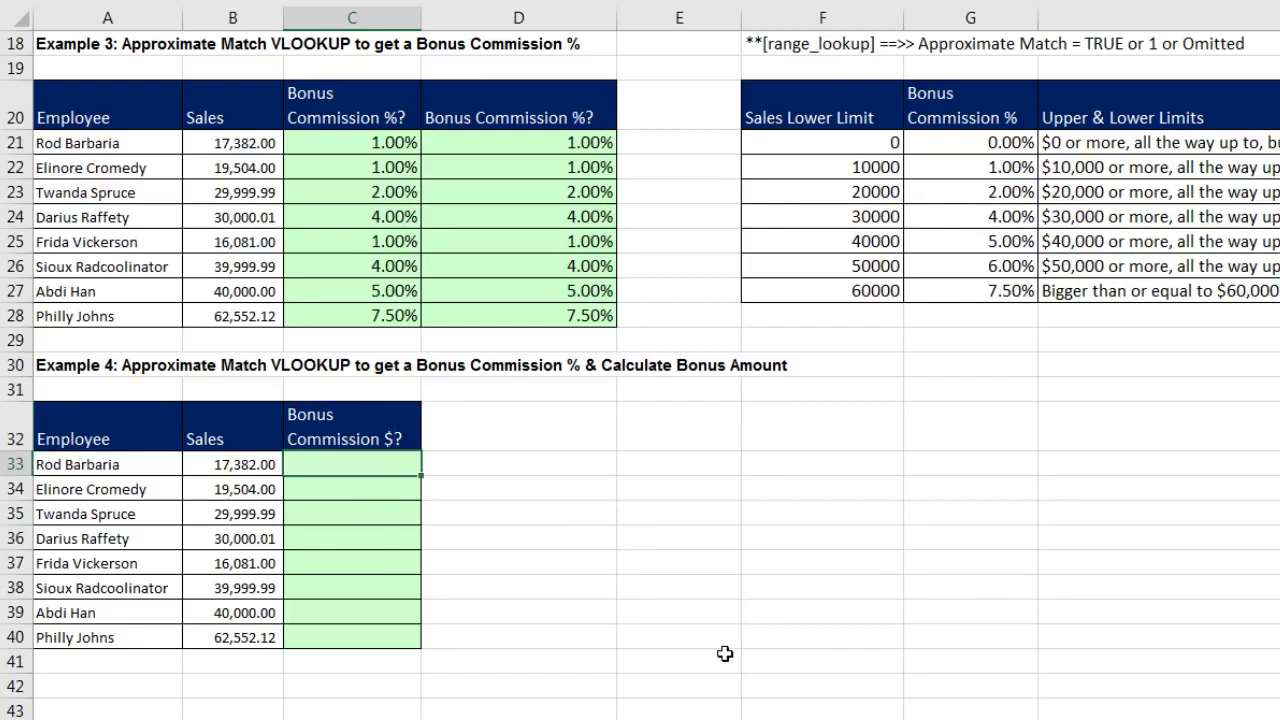
Start a VLOOKUP in C33 with B33 as the lookup value and the absolute range $F$21:$G$27 as the table array.
type("VL")
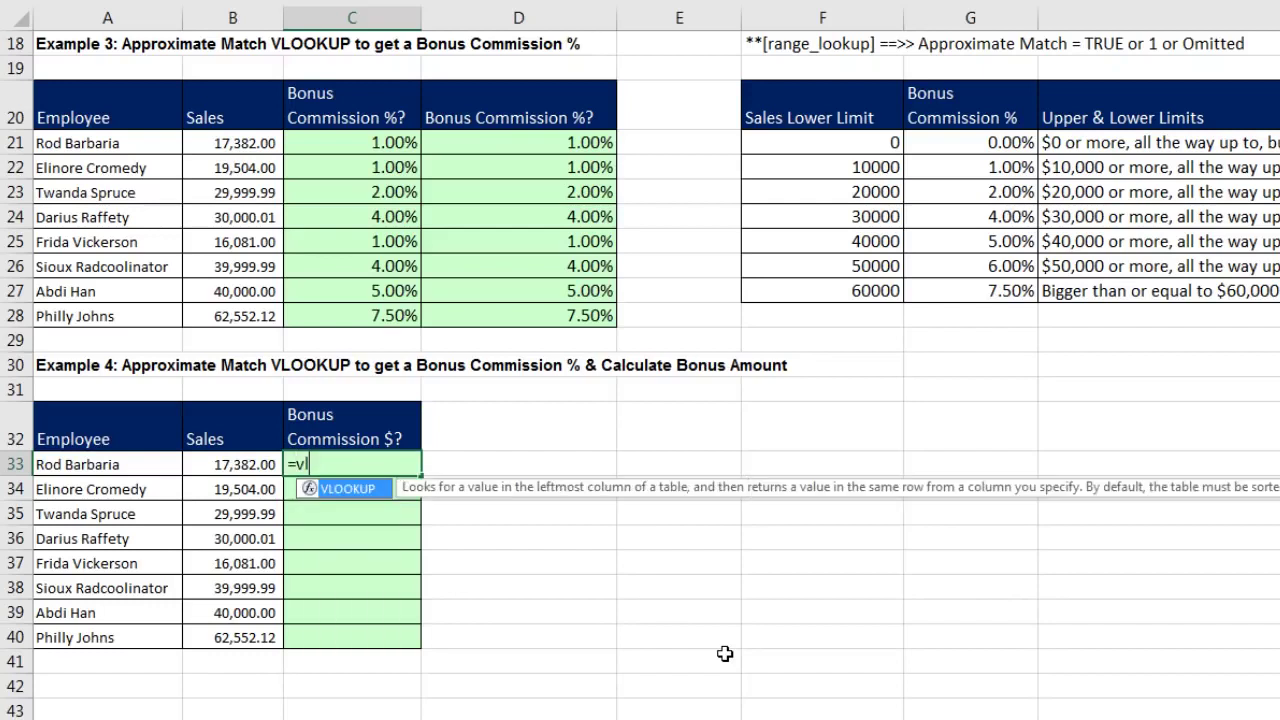
key("Tab")
key("Left")
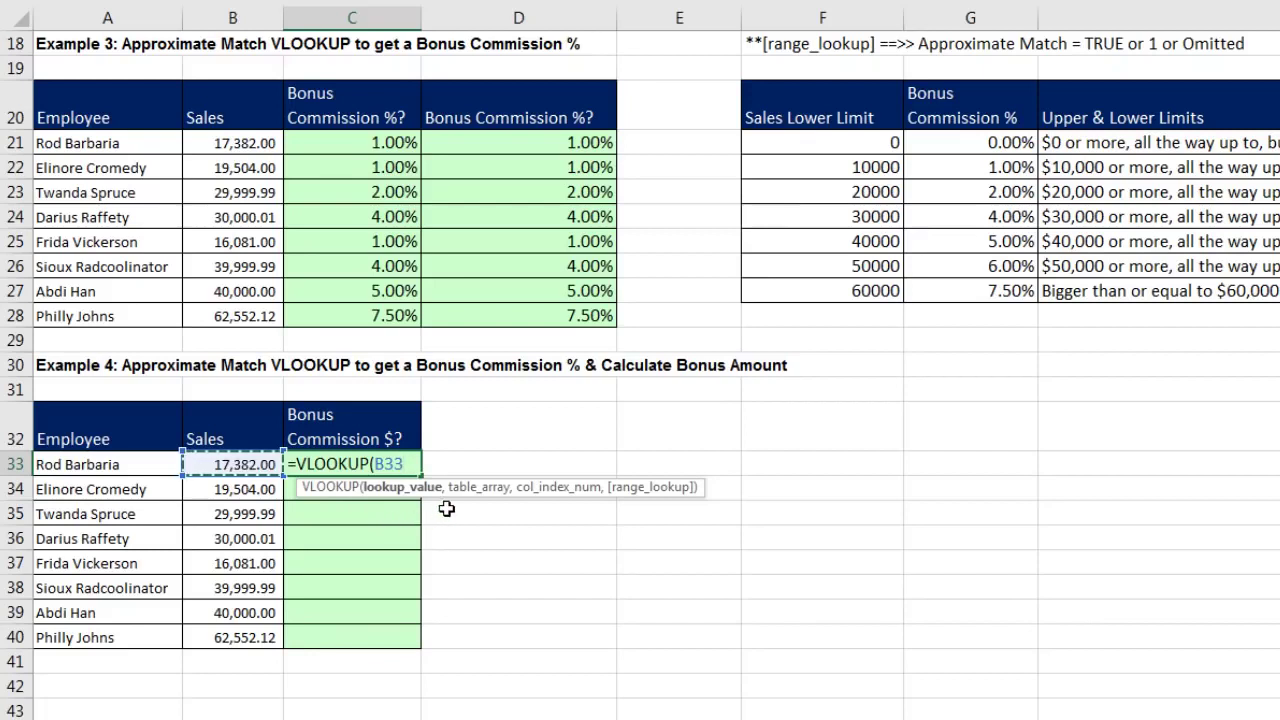
type(",")
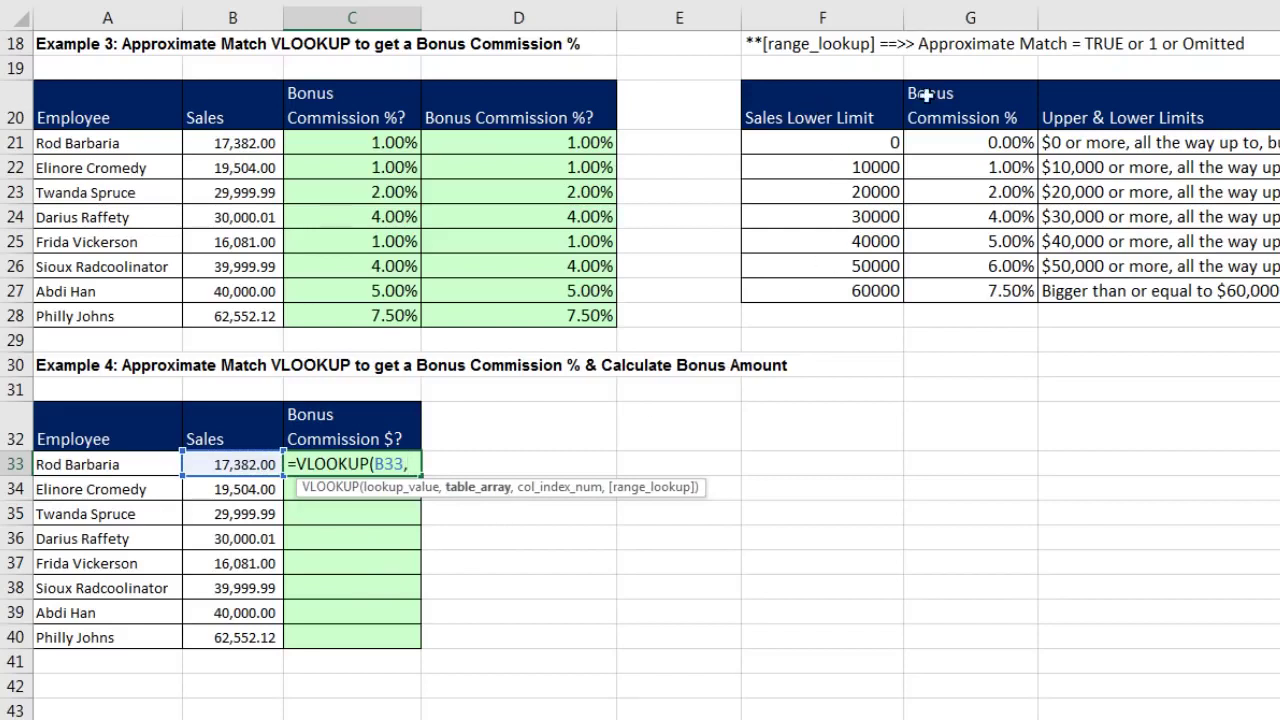
left_click_drag(818, 146, 930, 288)
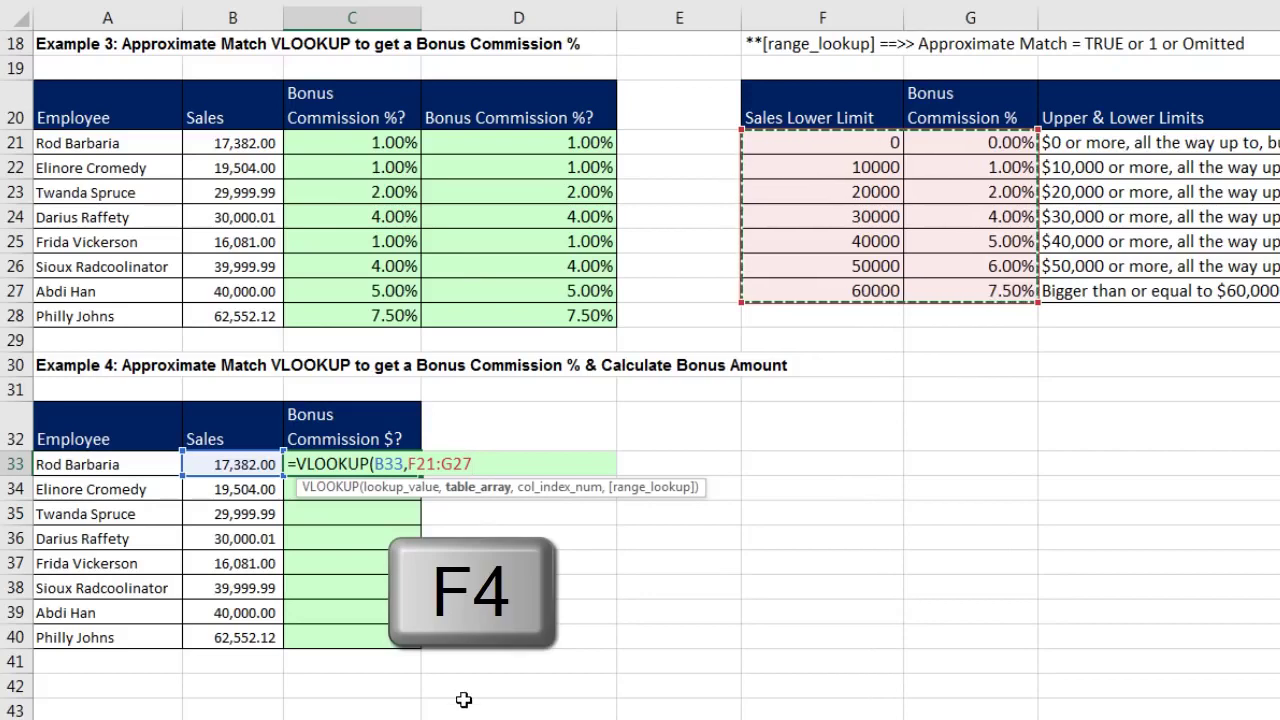
key("F4")
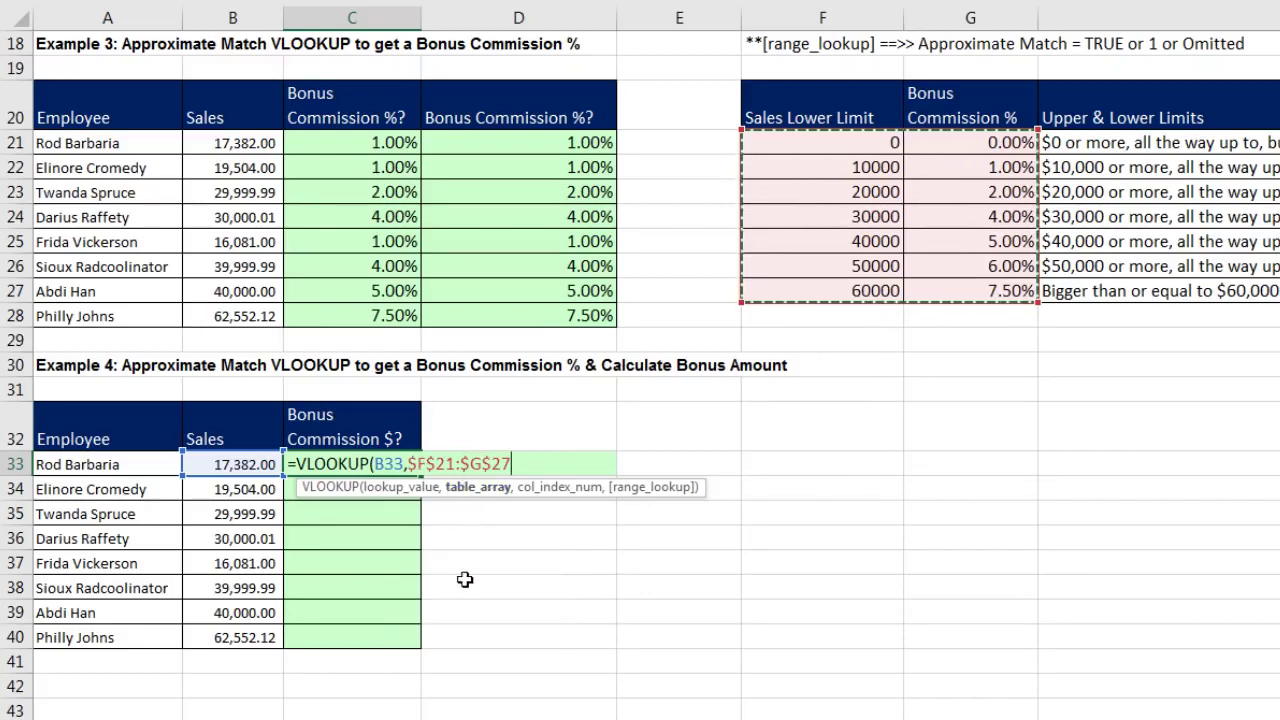
Complete the C33 formula as =VLOOKUP(B33,$F$21:$G$27,2), omitting the range lookup argument, and enter it.
type(",2")
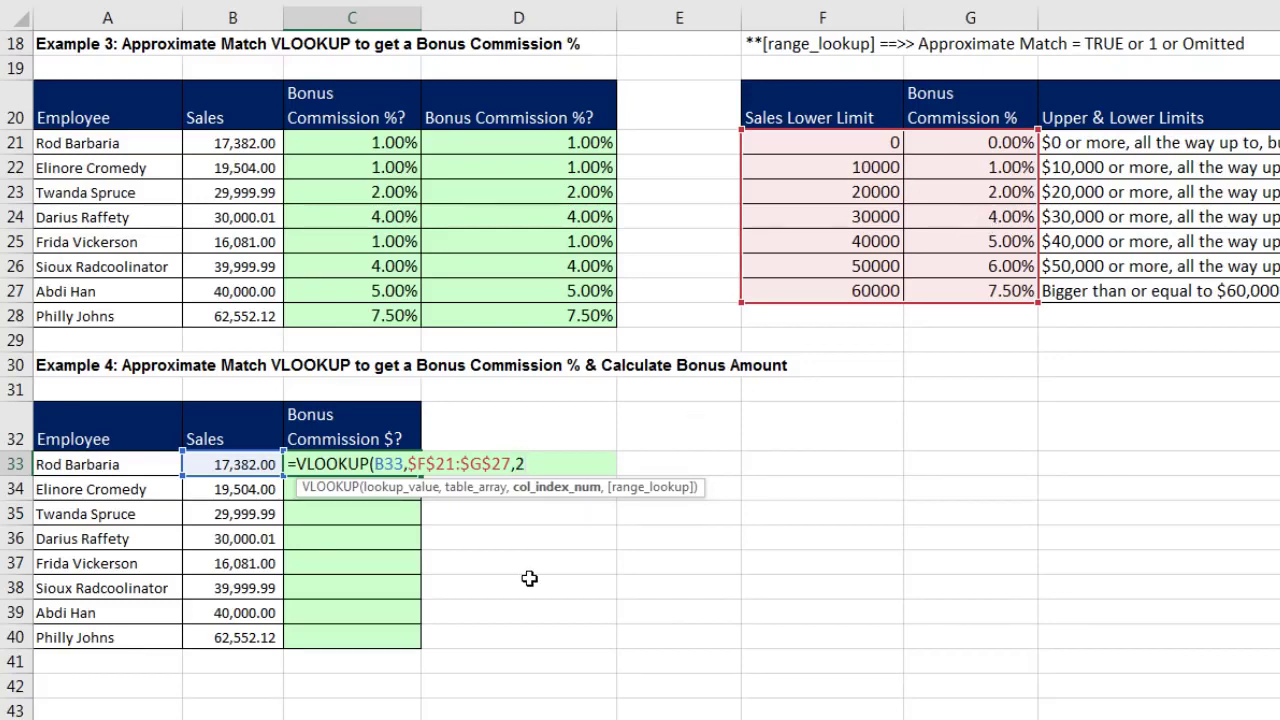
type(",")
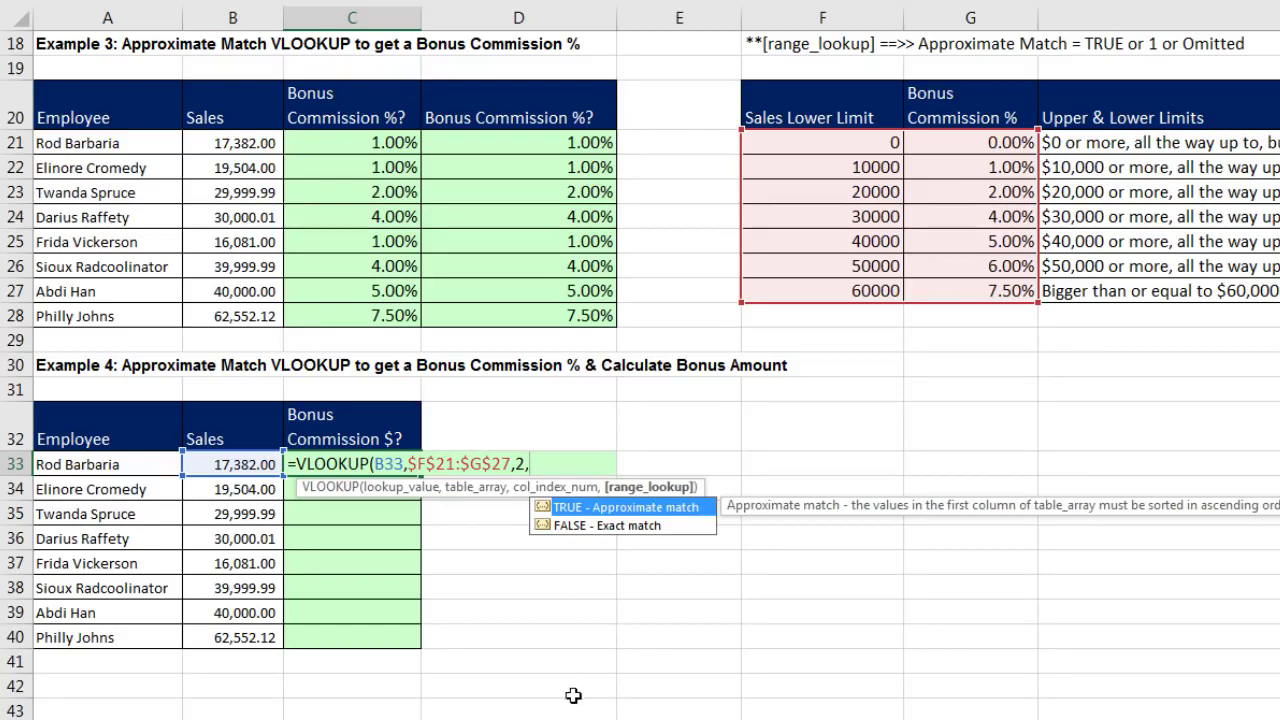
key("BackSpace")
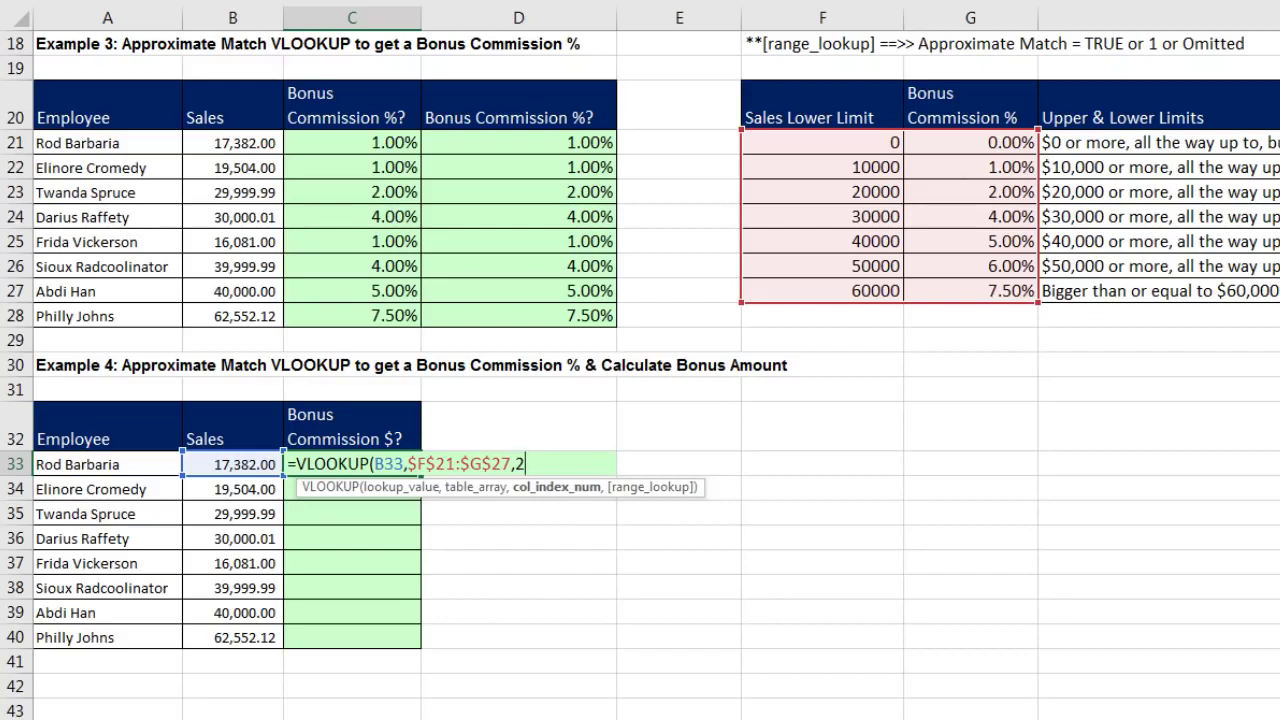
type(")")
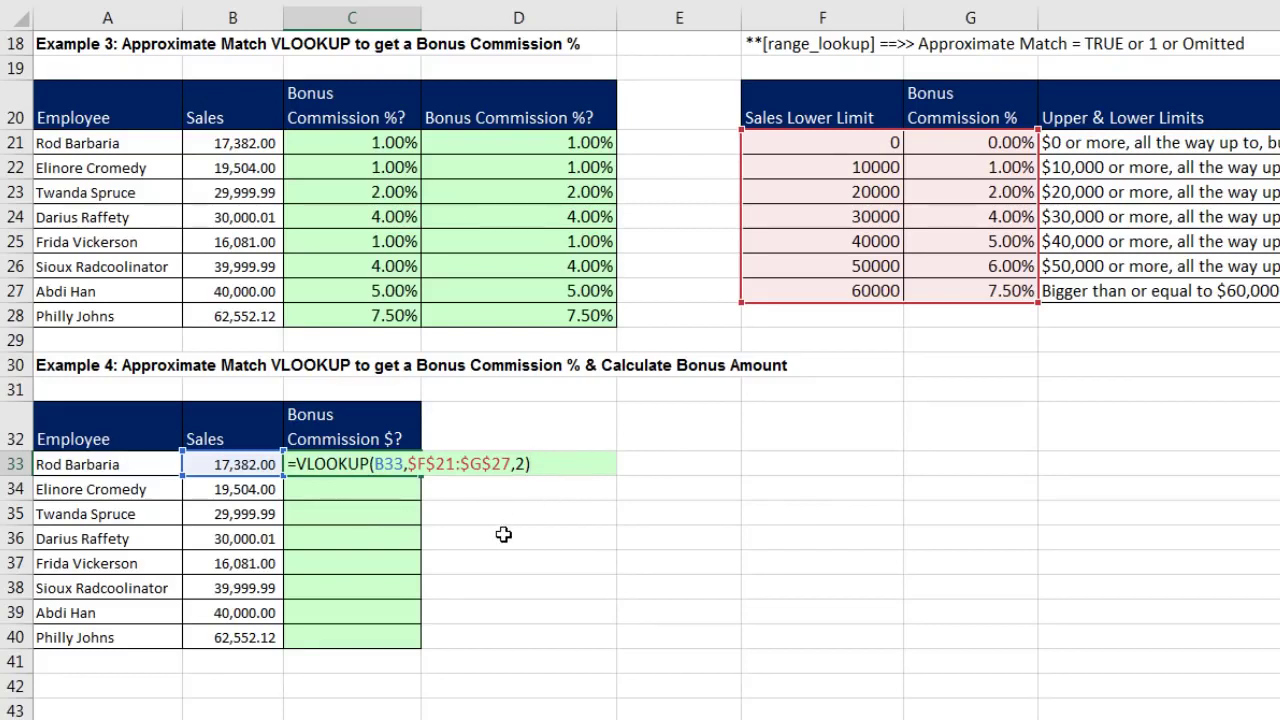
key("ctrl+Return")
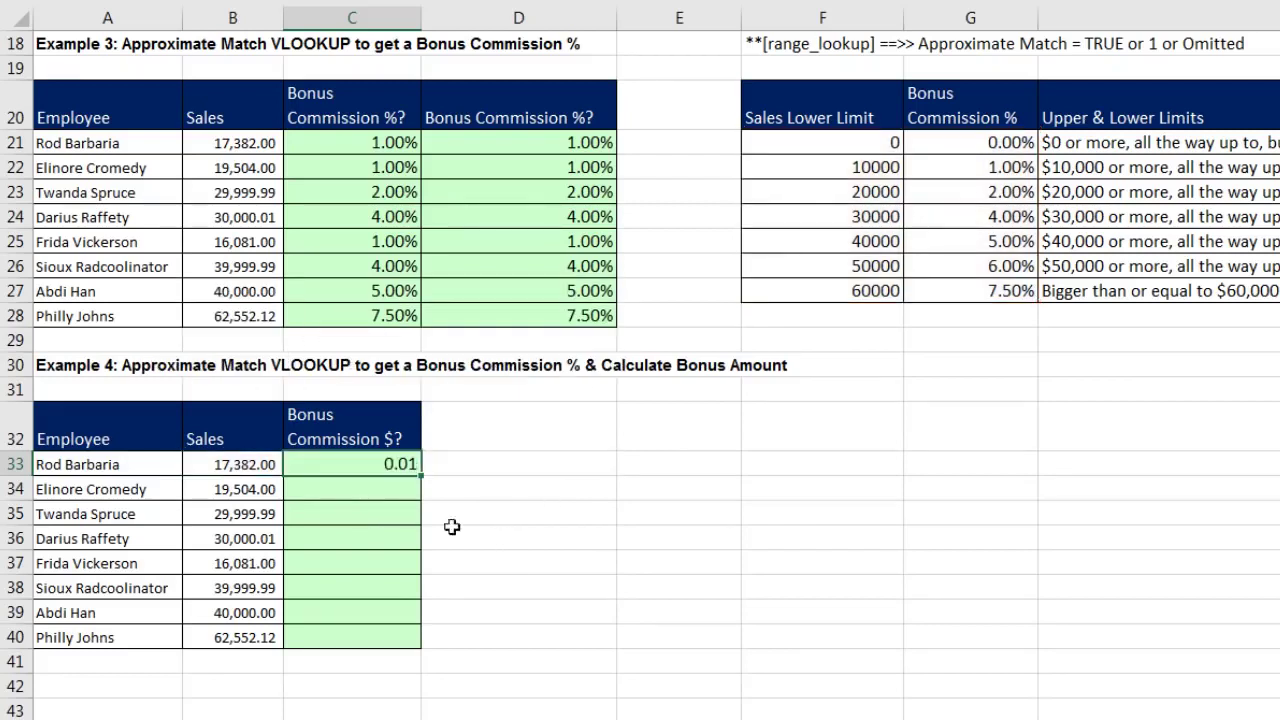
Copy the C33 VLOOKUP formula down to C40 and check the references in C40.
double_click(421, 473)
left_click(367, 640)
key("F2")
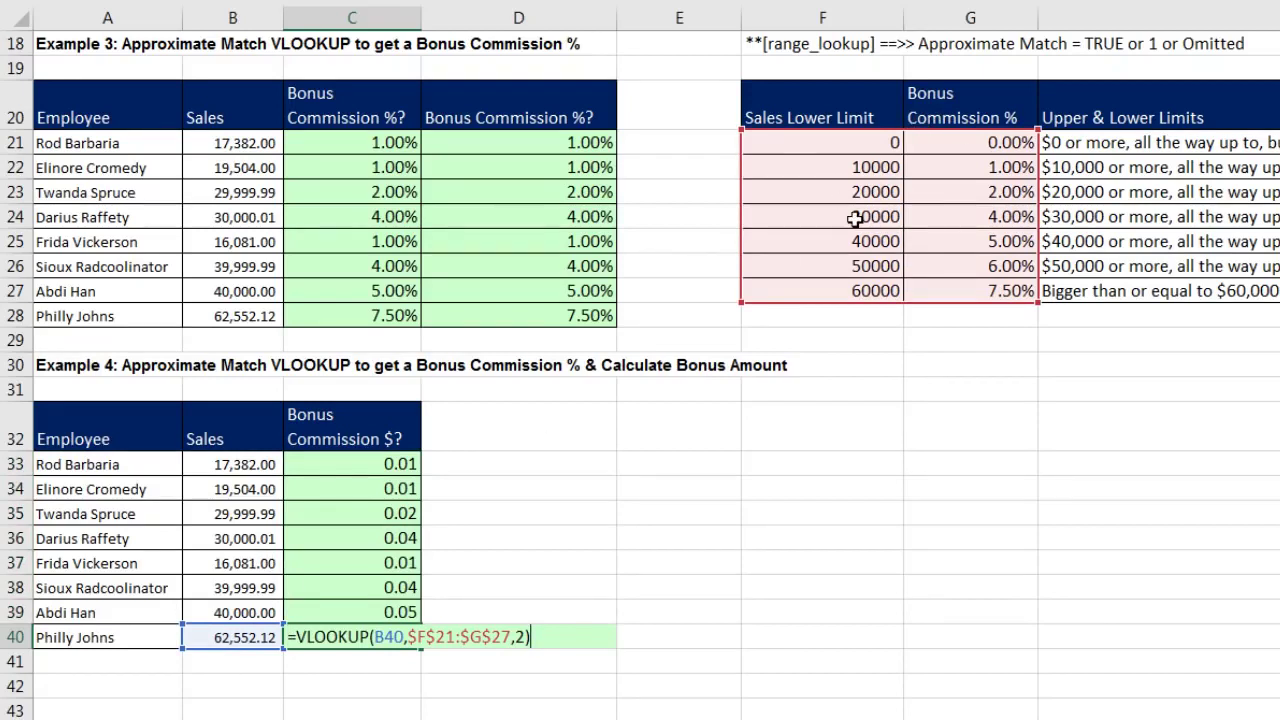
key("ctrl+Return")
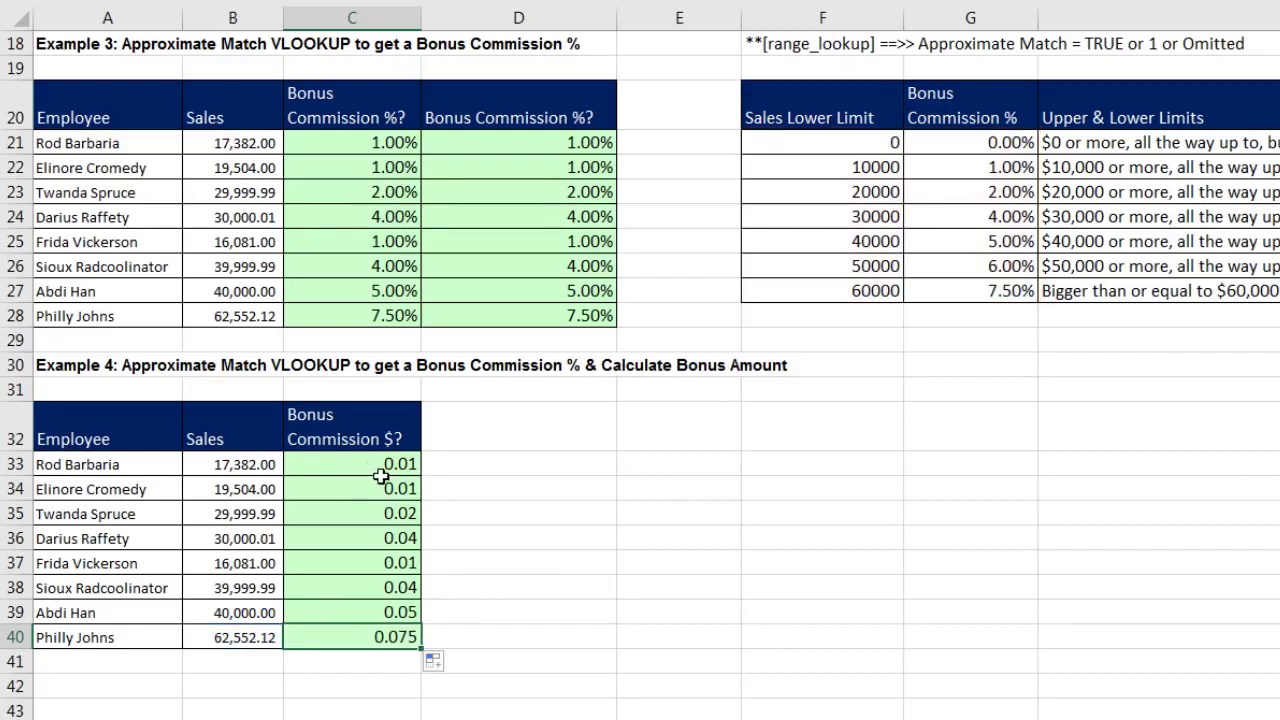
Multiply the lookup result in C33 by the sales amount, making the formula =VLOOKUP(B33,$F$21:$G$27,2)*B33.
left_click(370, 467)
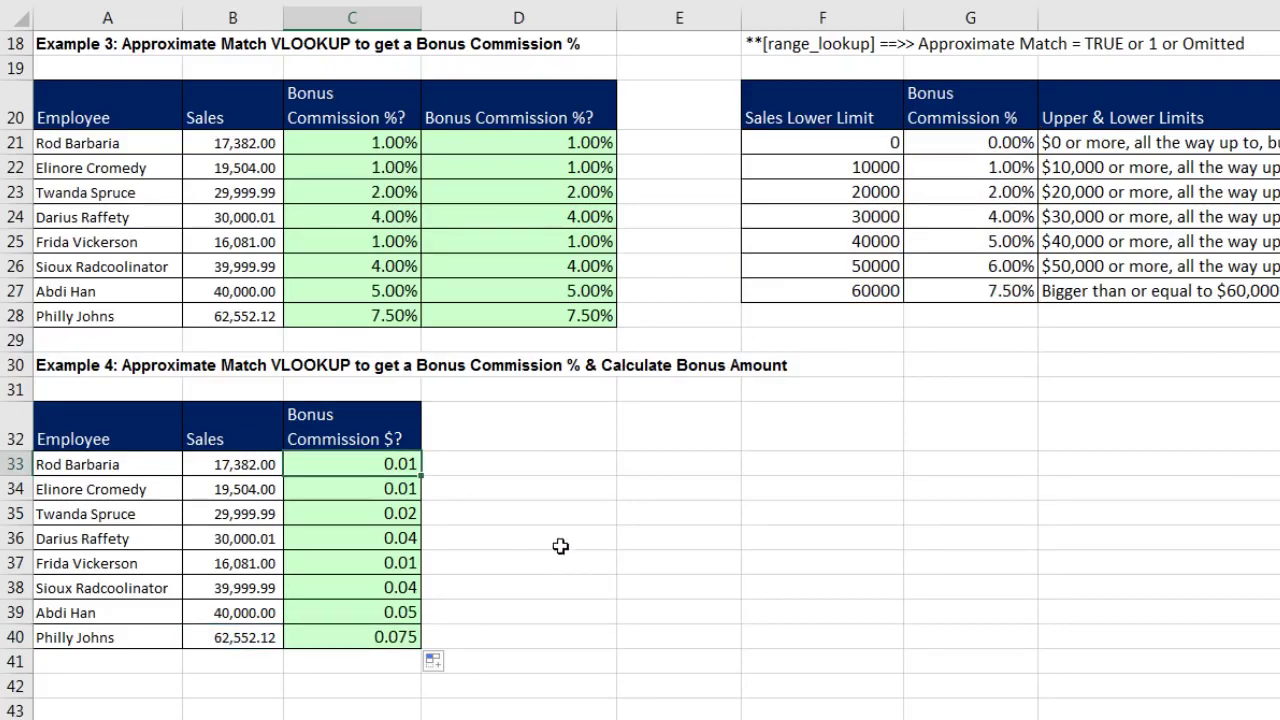
key("F2")
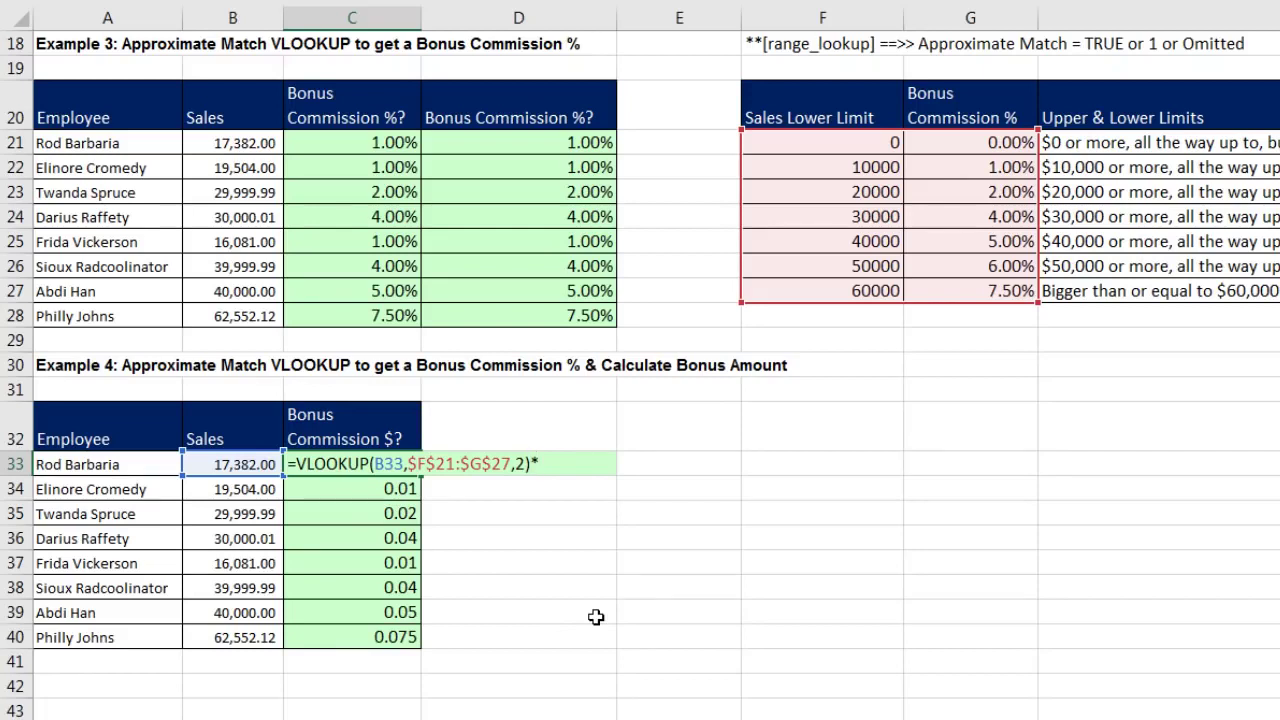
left_click(230, 465)
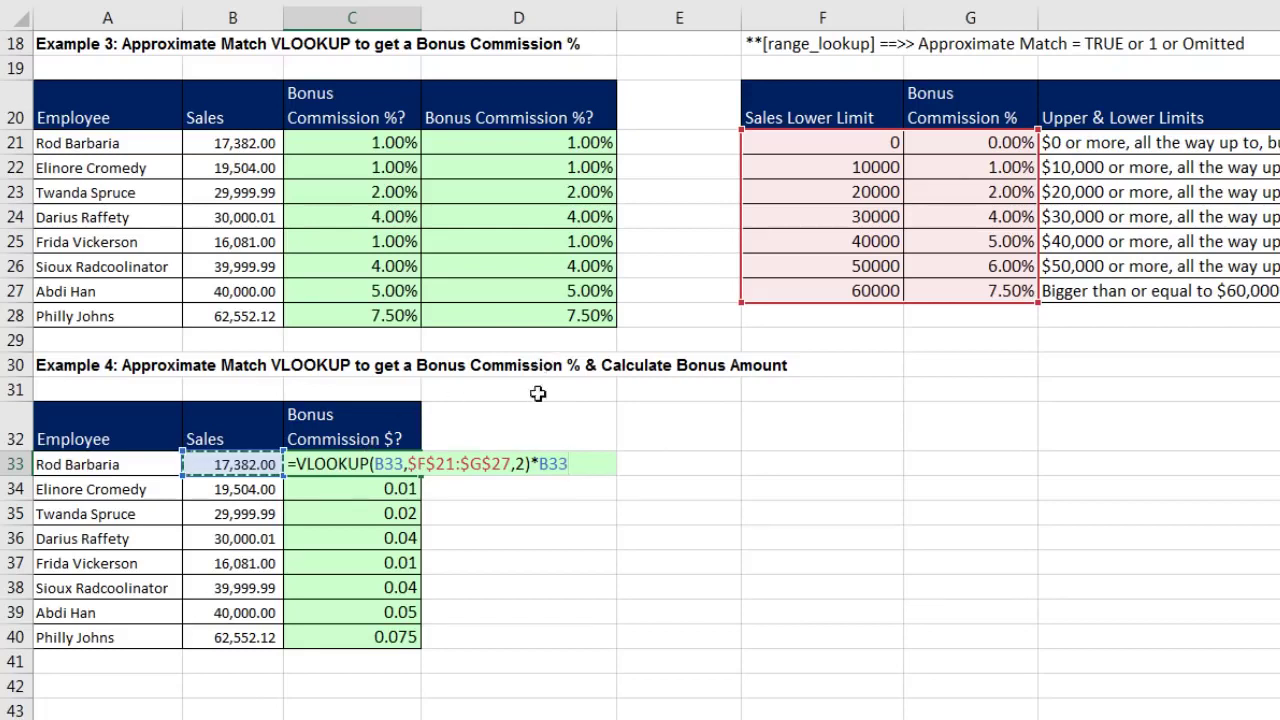
key("ctrl+Return")
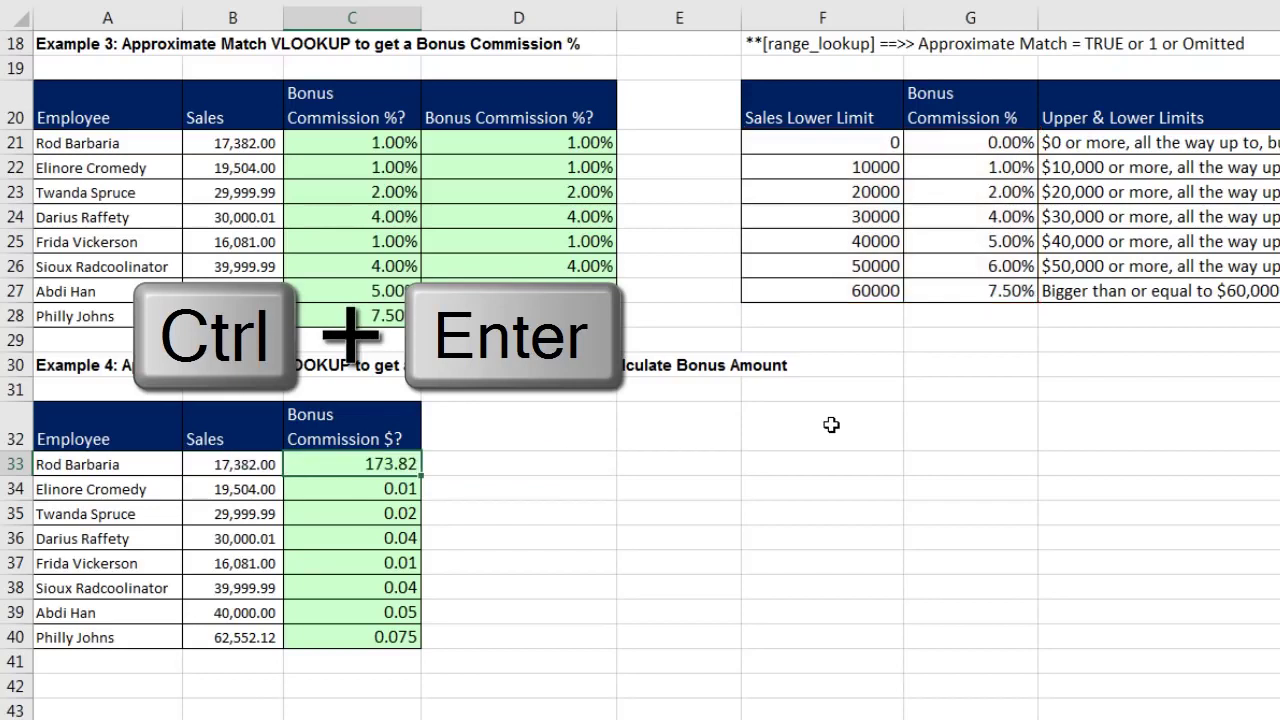
Copy the bonus amount formula from C33 down to C40 and check the references in C40.
double_click(422, 478)
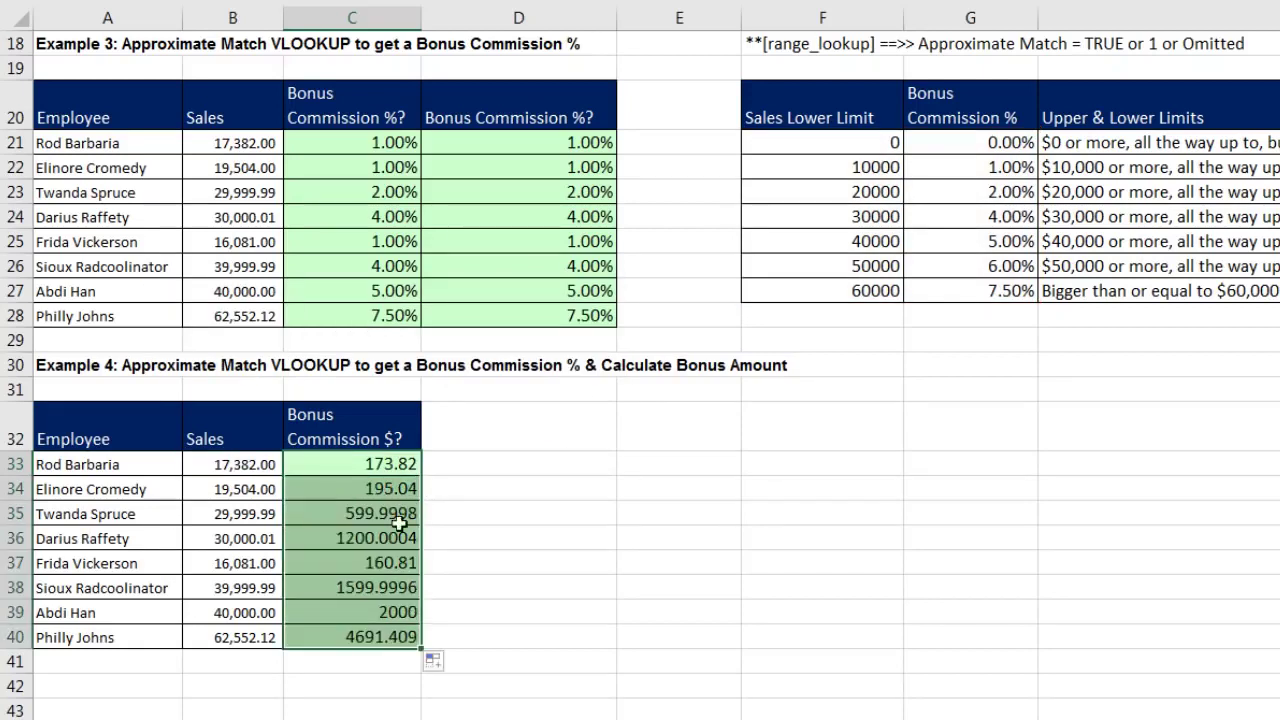
left_click(357, 640)
key("F2")
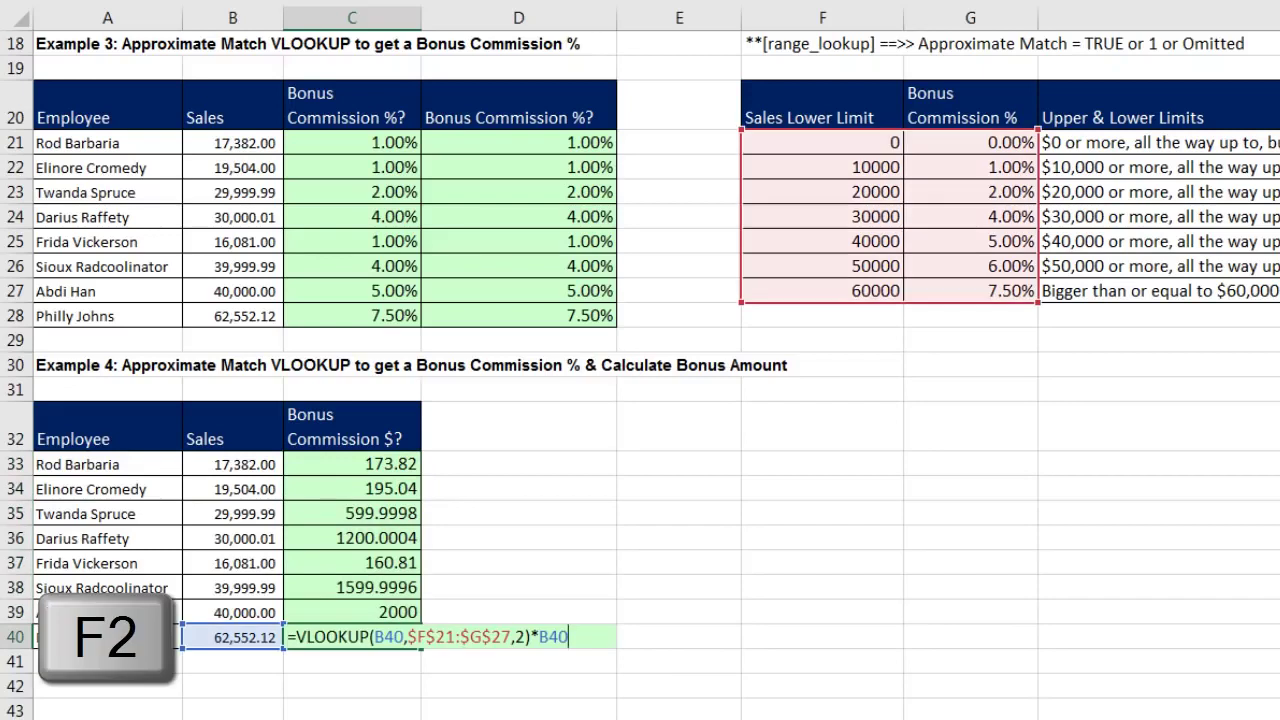
key("Escape")
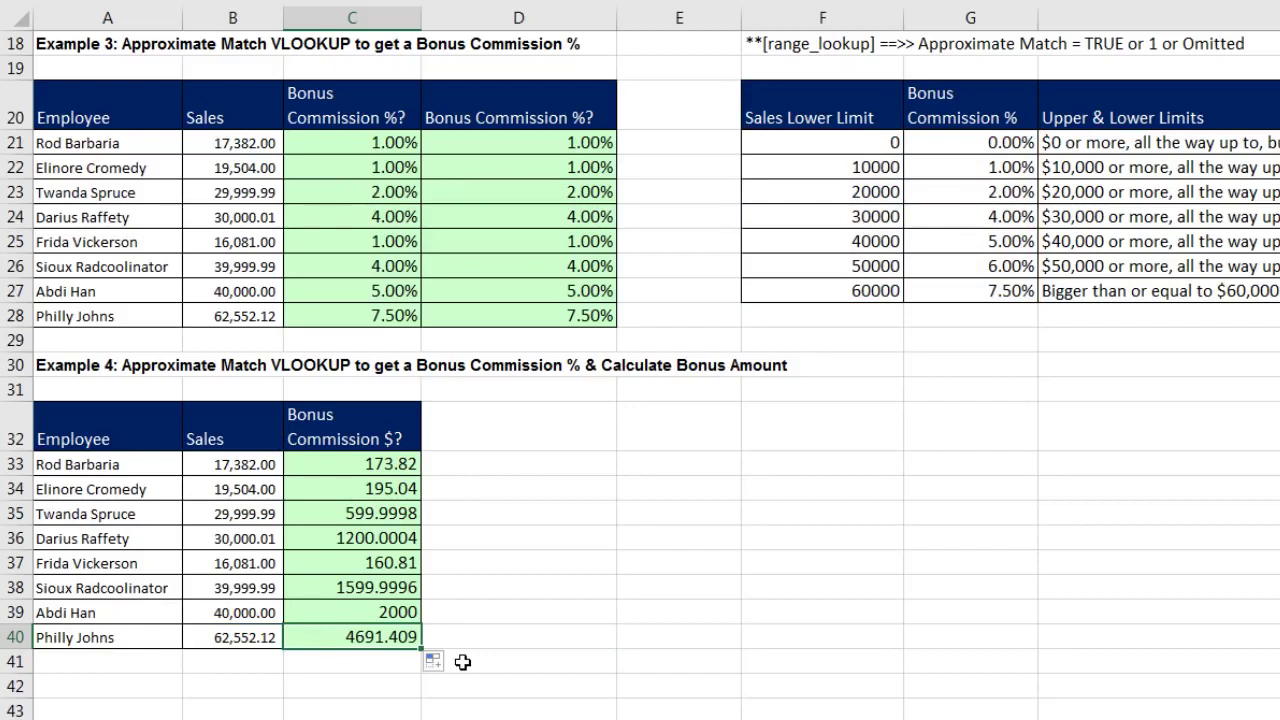
Apply the Currency number format to the bonus amounts in C33:C40.
left_click(398, 514)
left_click(400, 540)
left_click(400, 565)
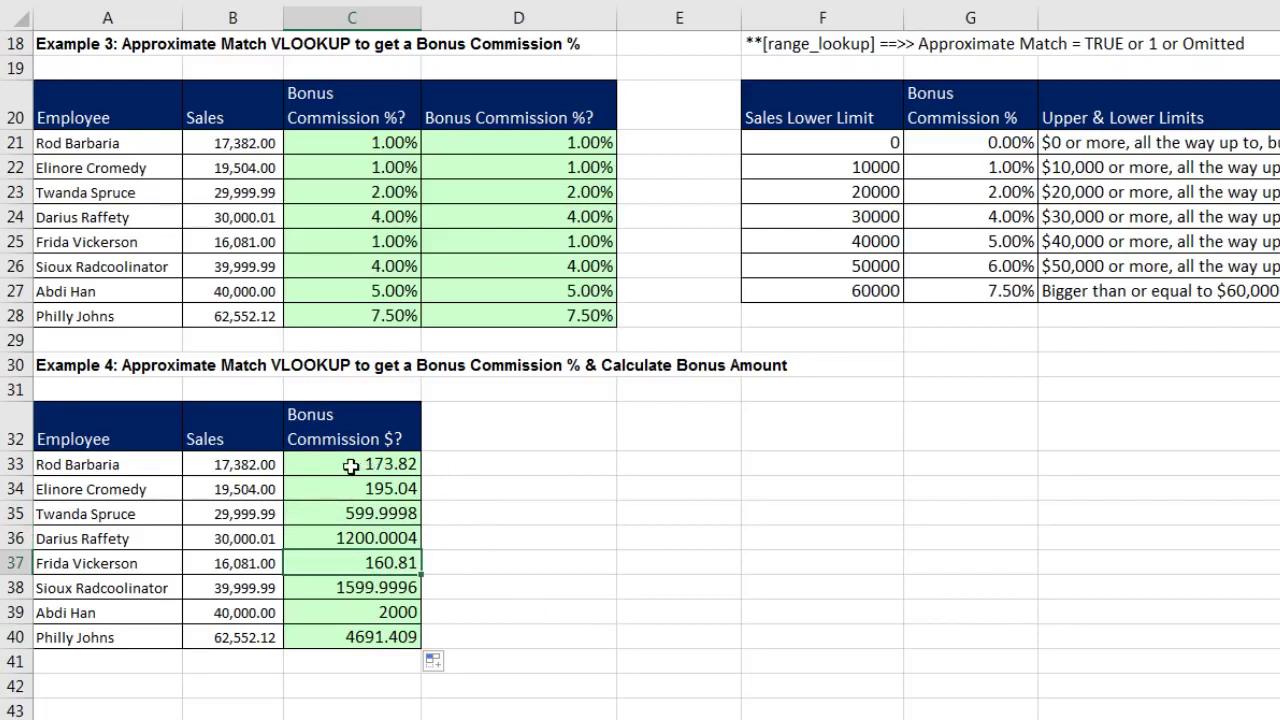
left_click_drag(350, 467, 357, 637)
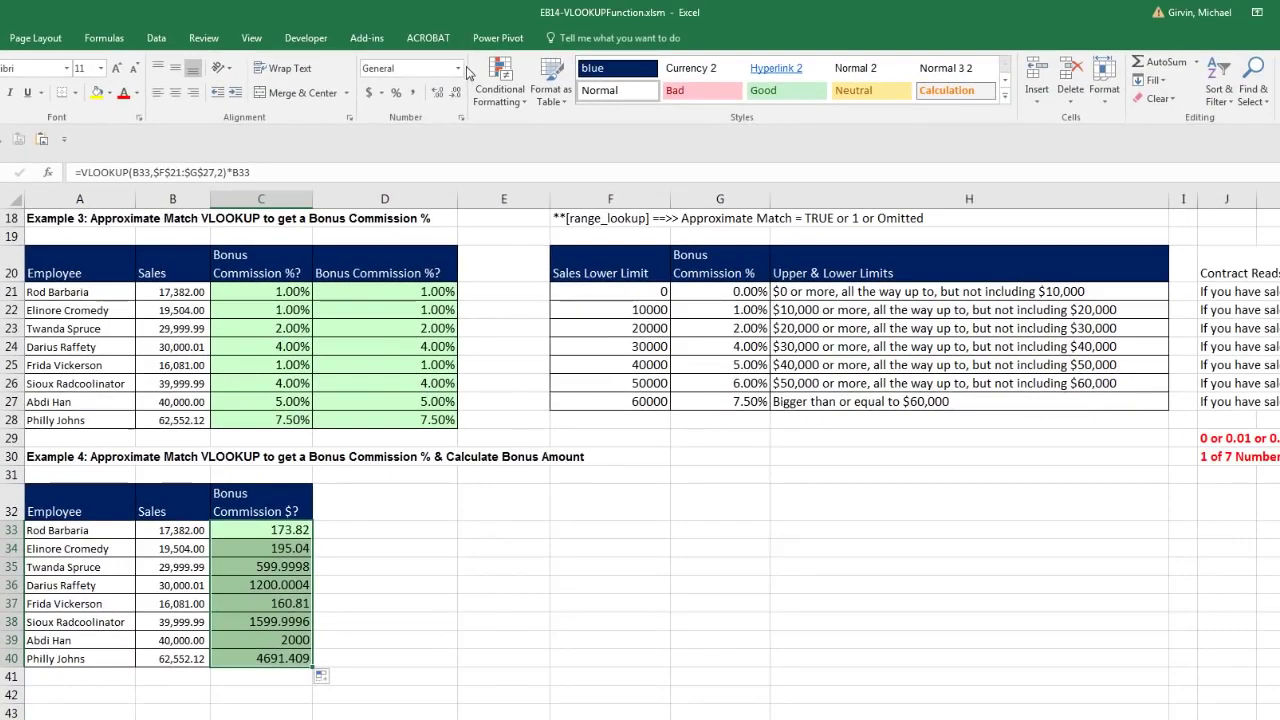
left_click(459, 68)
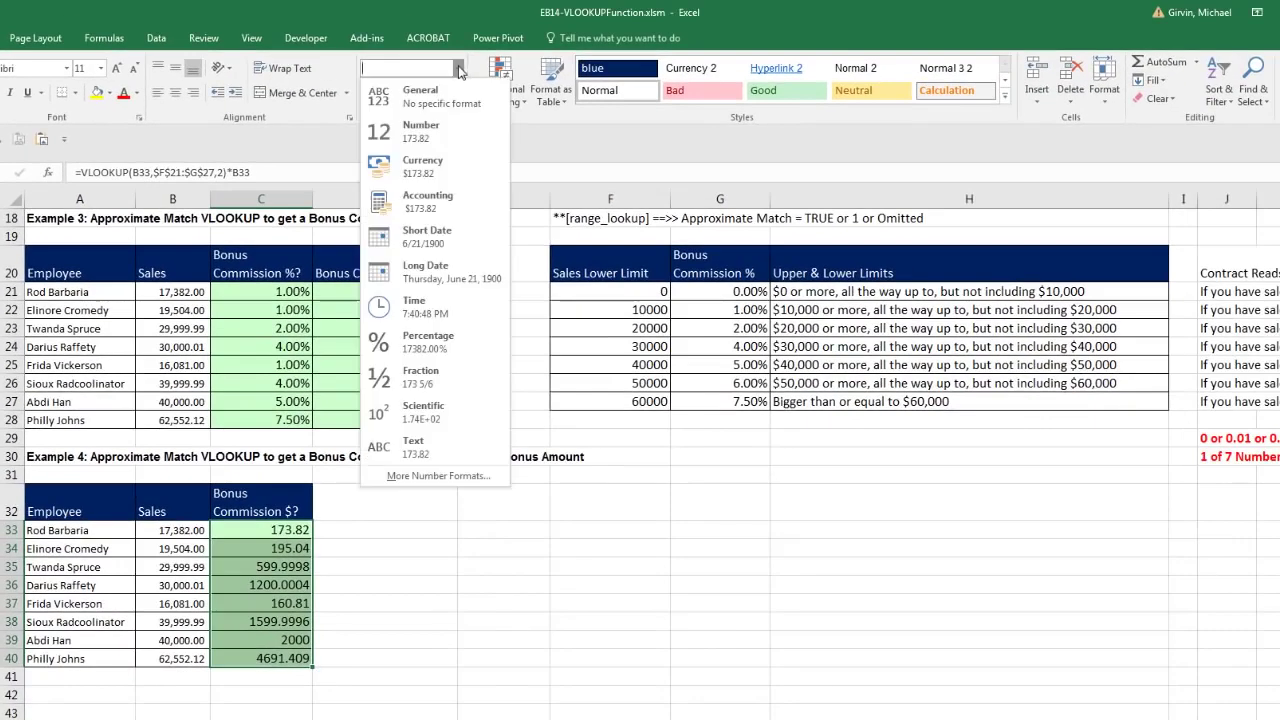
left_click(447, 168)
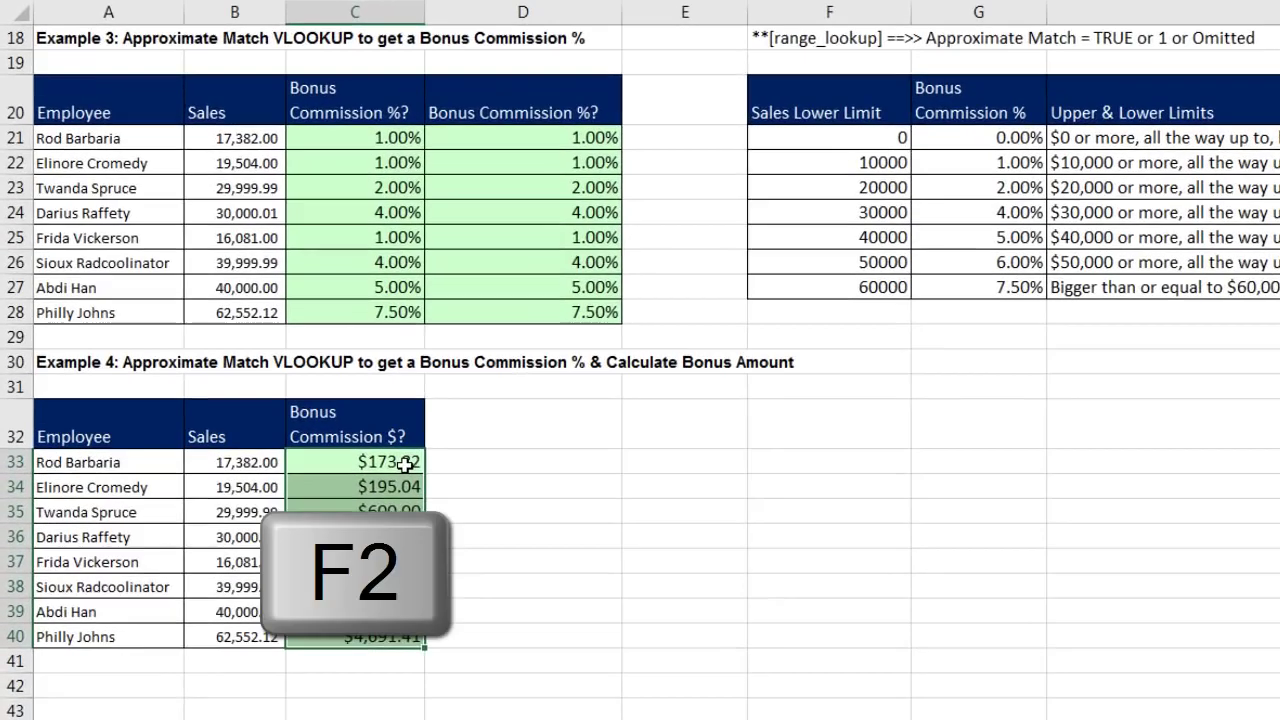
Inspect the completed bonus amount formula in C33.
left_click(298, 532)
key("F2")
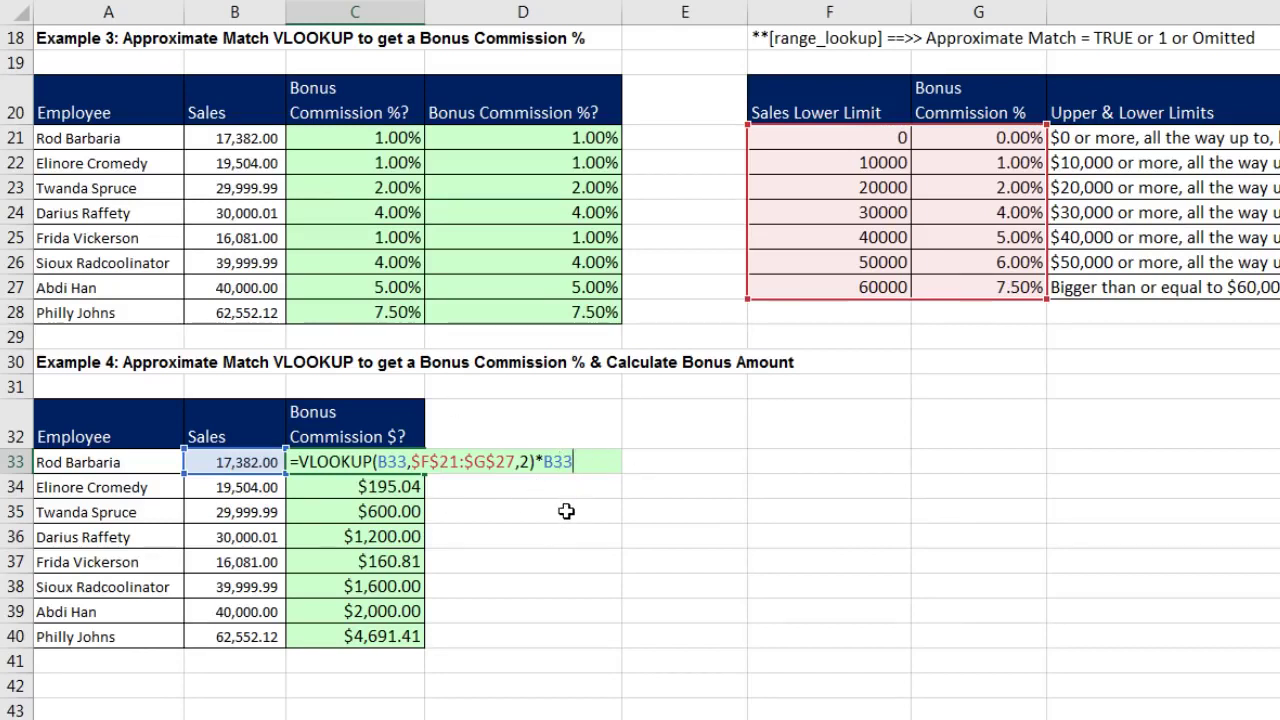
key("Escape")
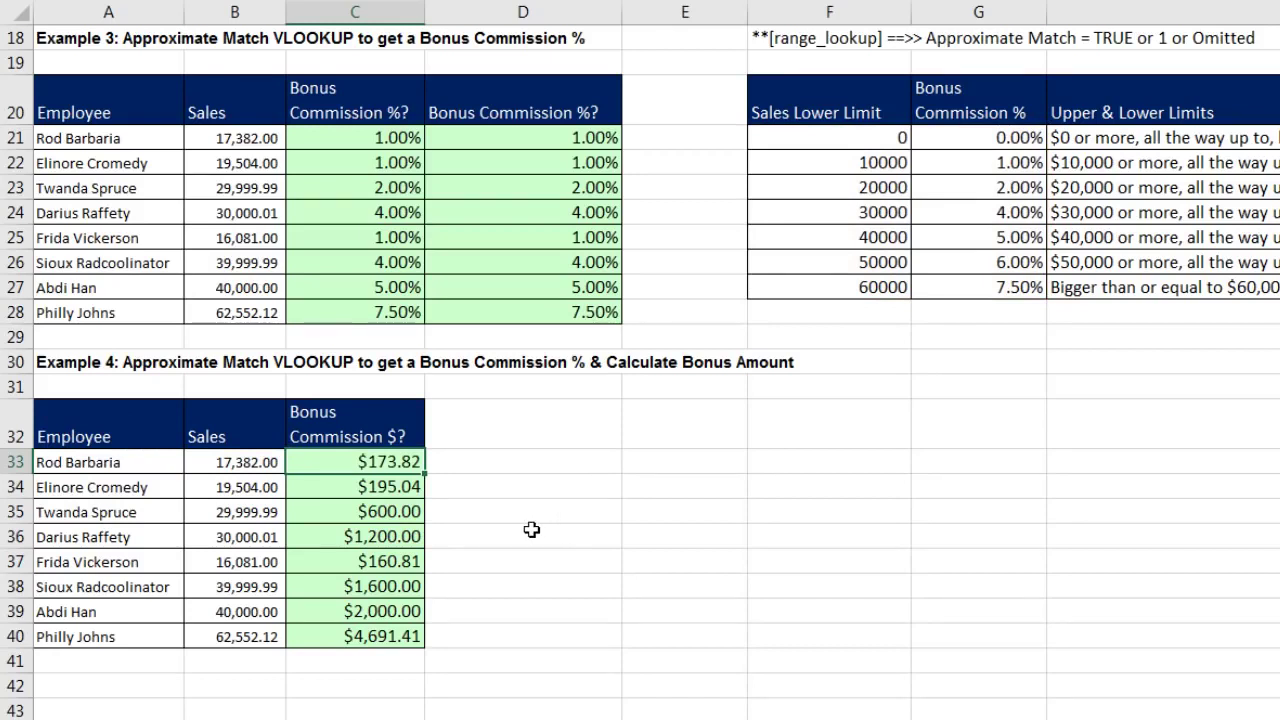
Compare the commission rate in C26 with the 30000 row of the lookup table and review the VLOOKUP formula in C21.
left_click(366, 256)
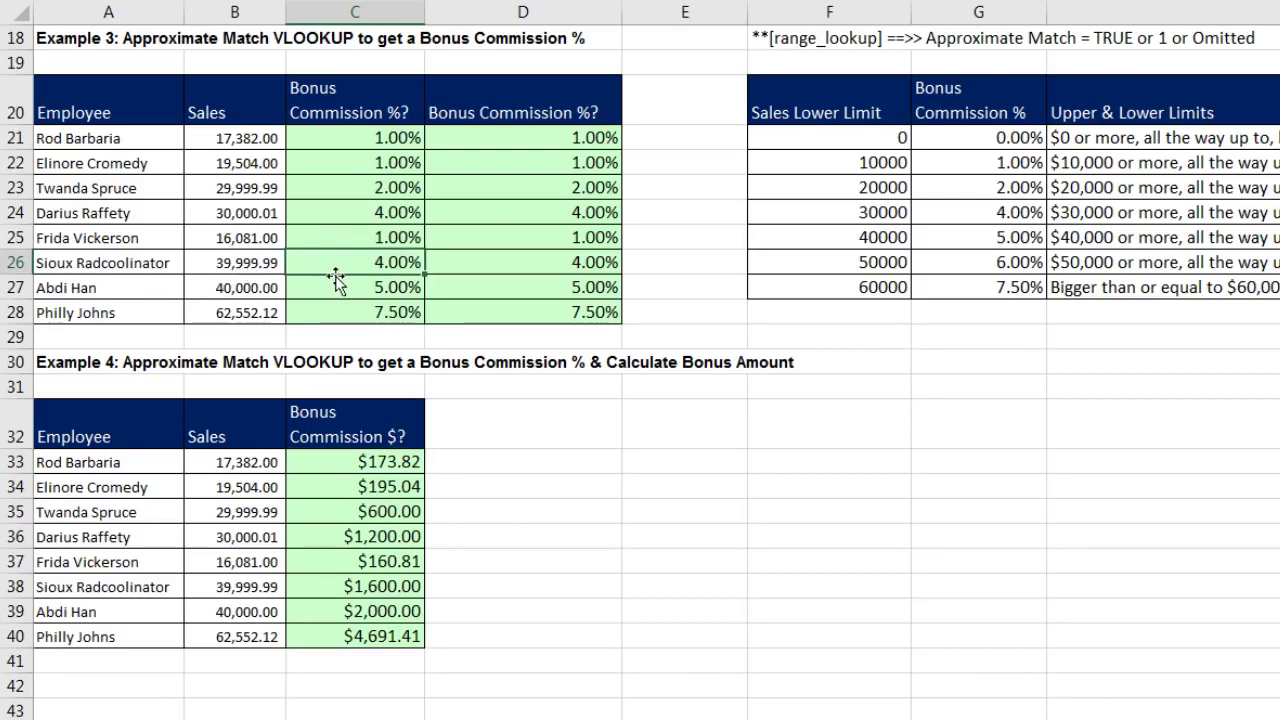
double_click(402, 263)
left_click(788, 245)
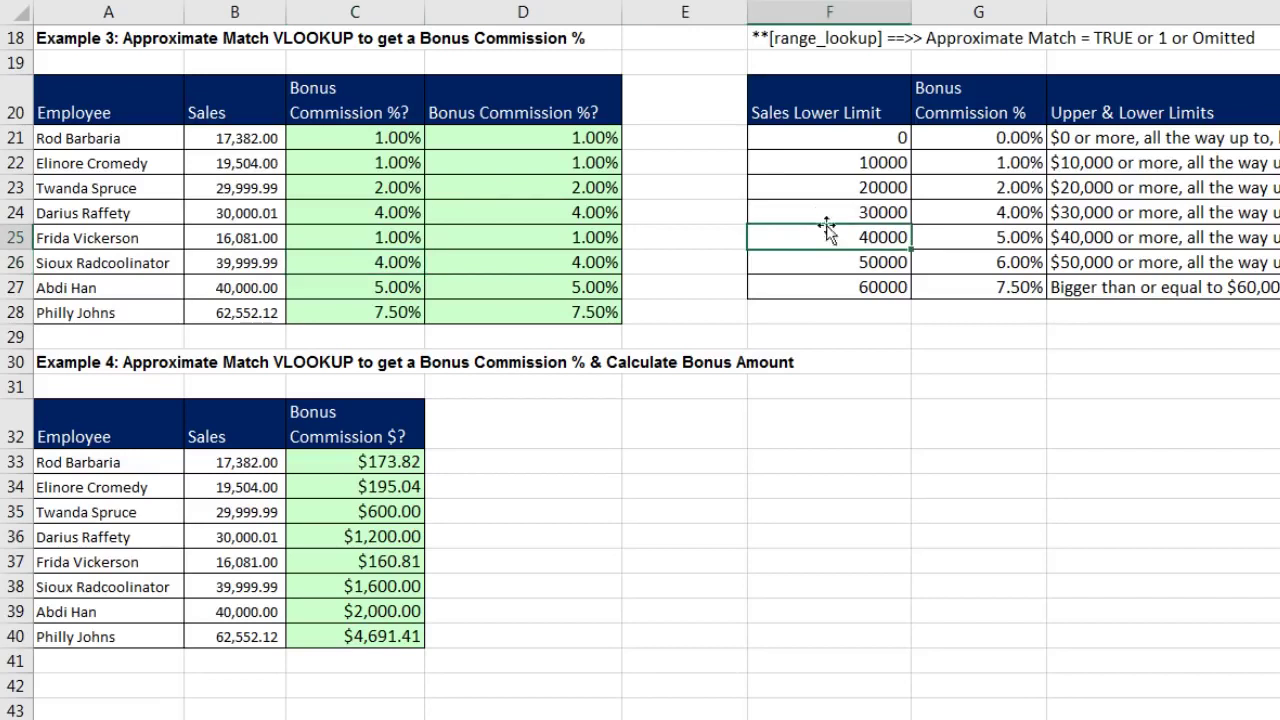
left_click_drag(840, 210, 1015, 210)
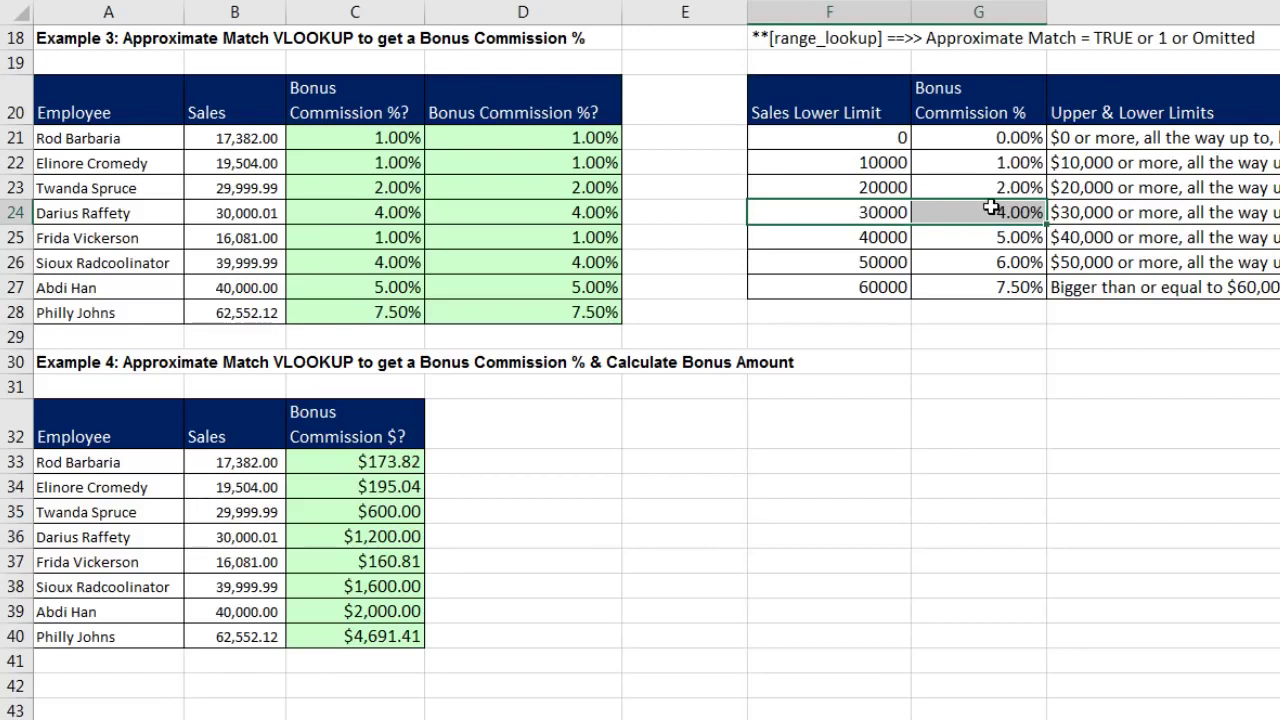
left_click(362, 137)
key("F2")
key("Escape")
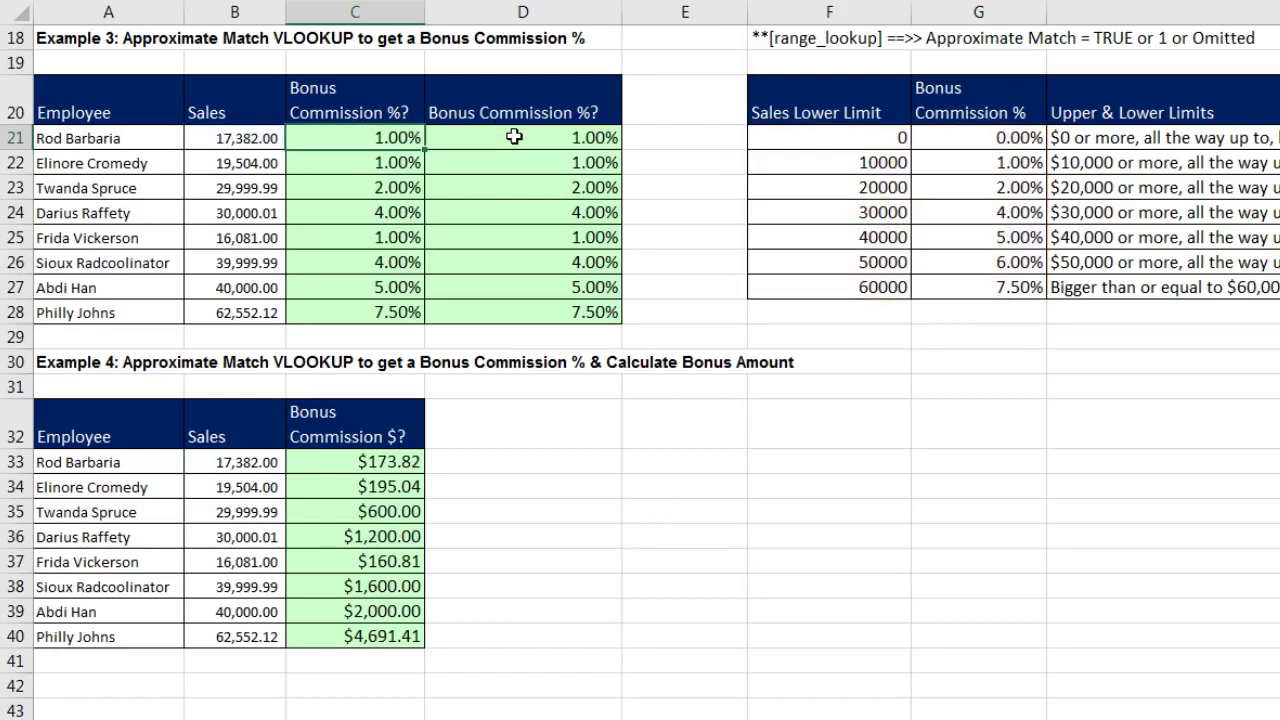
Review the nested IF formula in D21, and on sheet V(1-2) compare the VLOOKUP in F23 with the nested IF in K23.
double_click(513, 137)
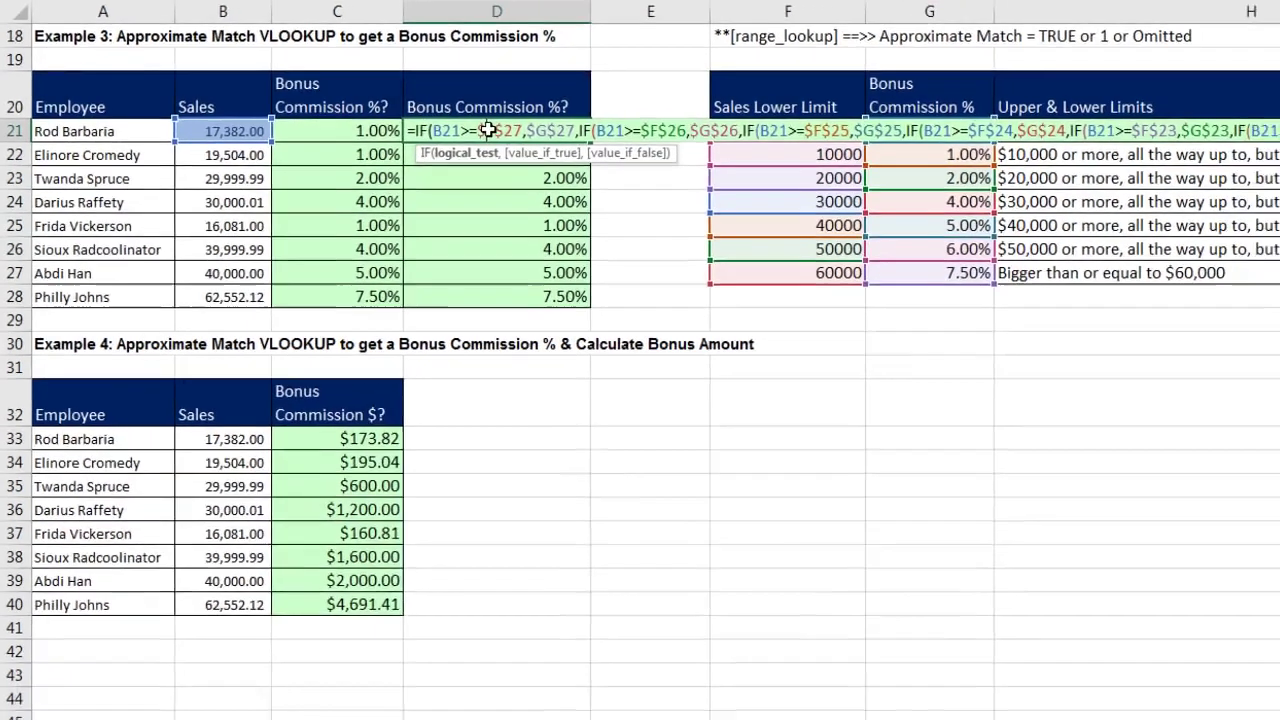
key("Escape")
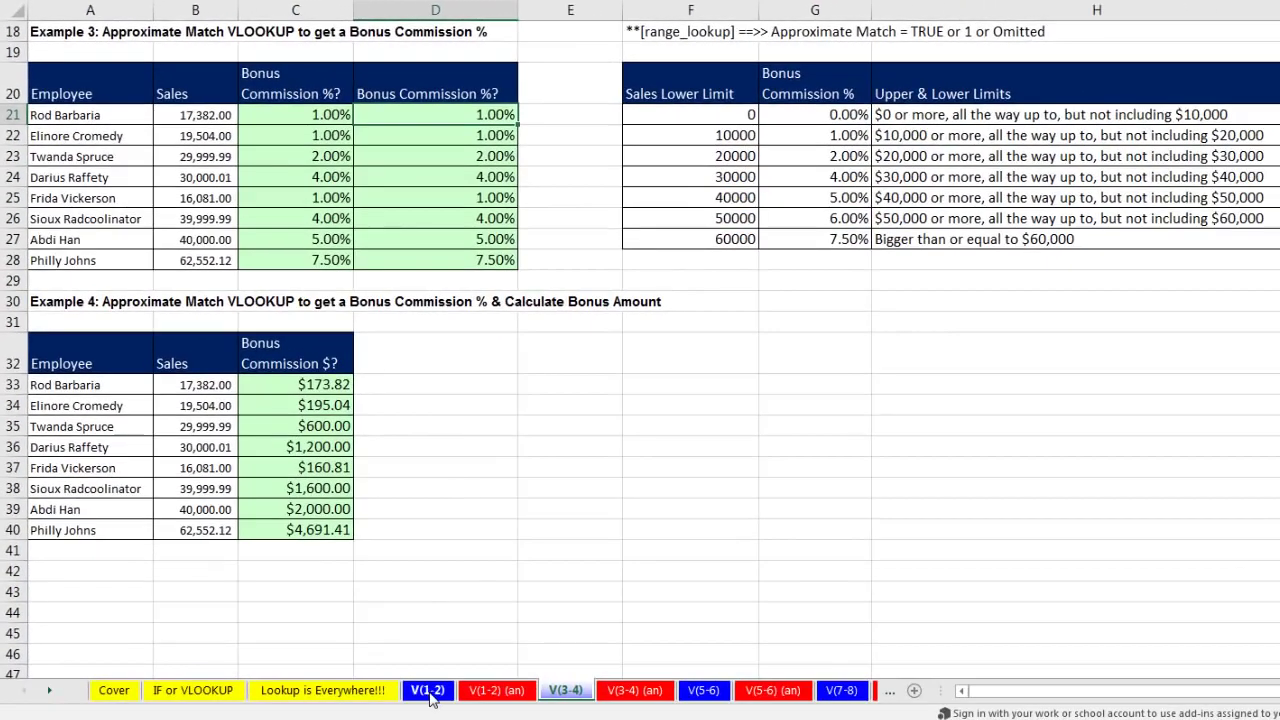
left_click(428, 690)
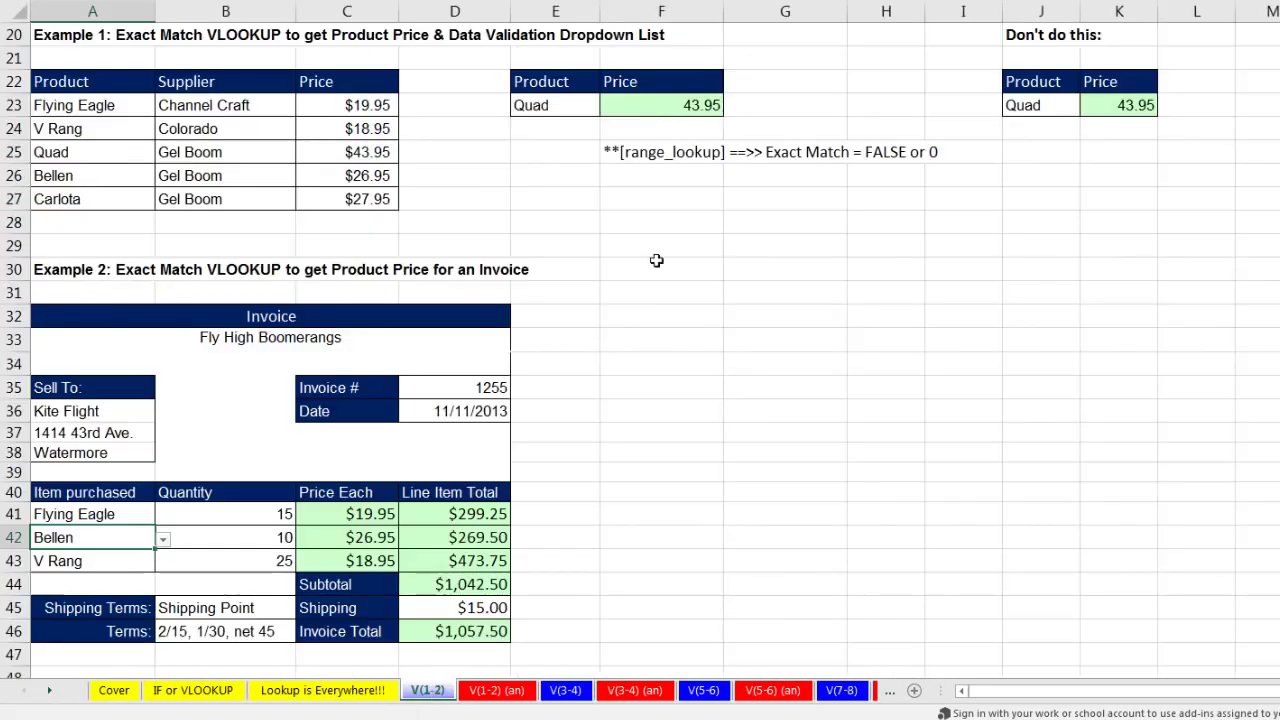
left_click(663, 108)
double_click(663, 108)
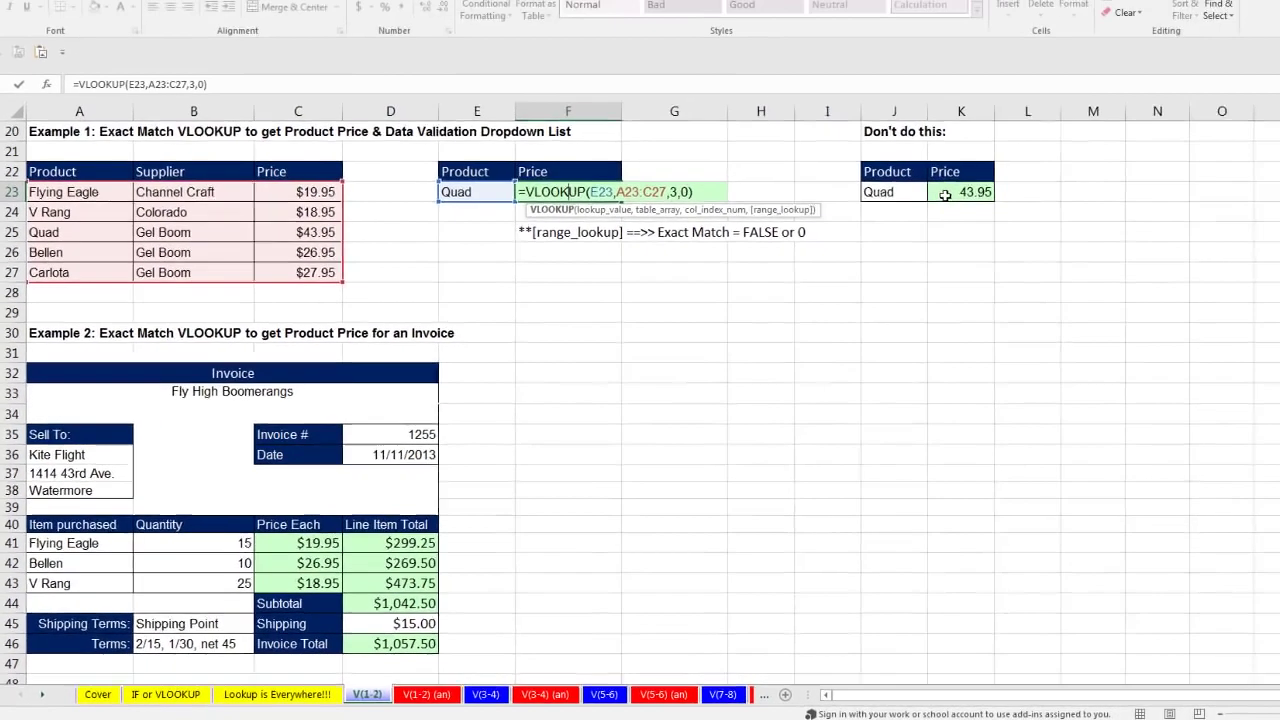
left_click(1100, 106)
double_click(1105, 106)
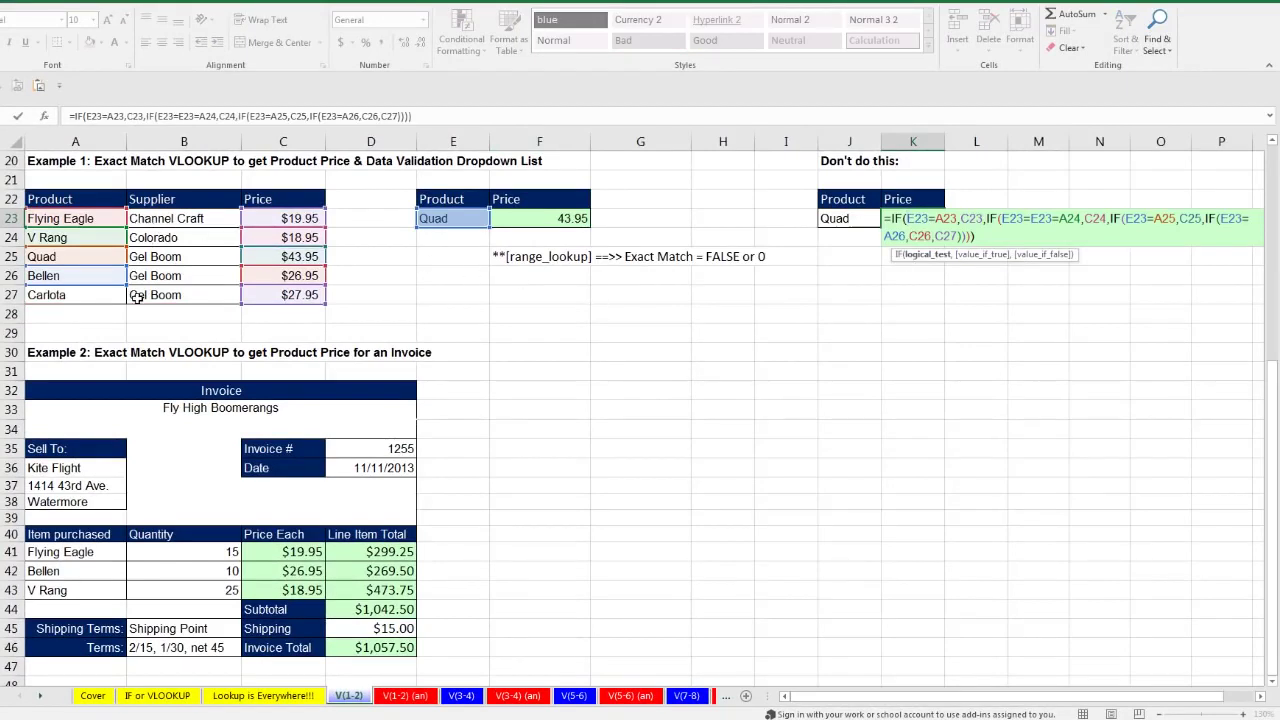
key("ctrl+Return")
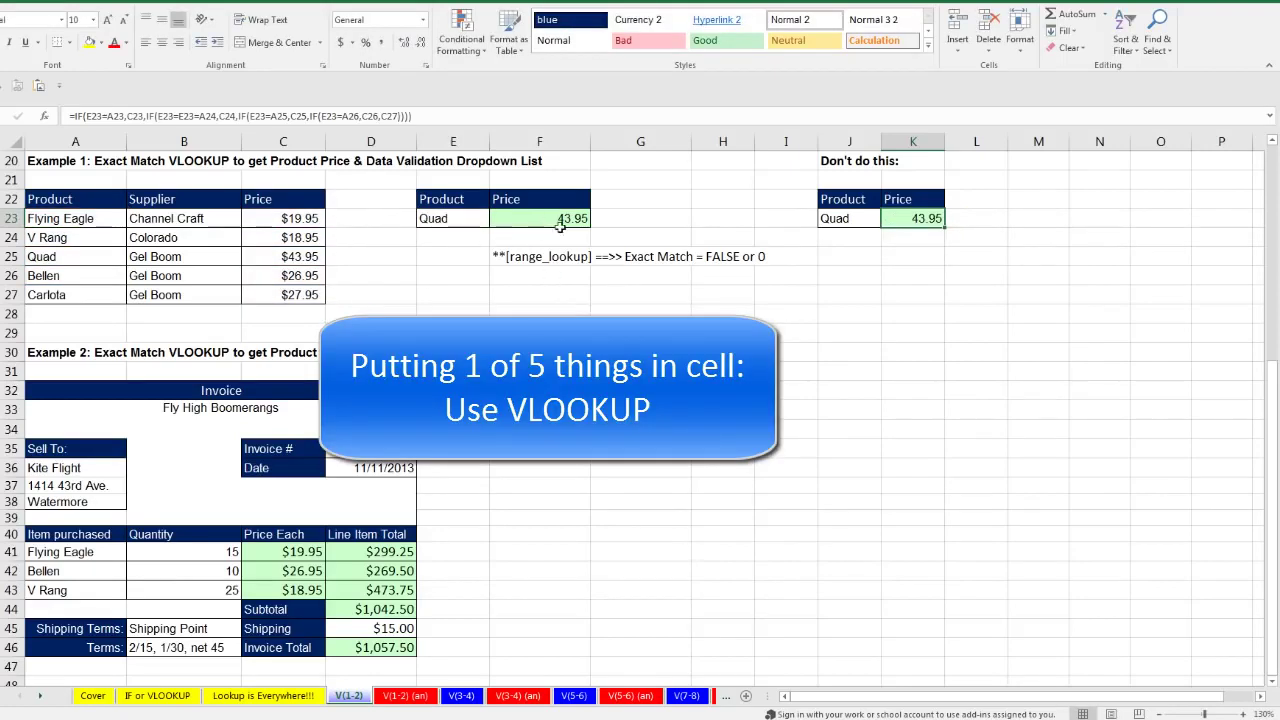
double_click(553, 218)
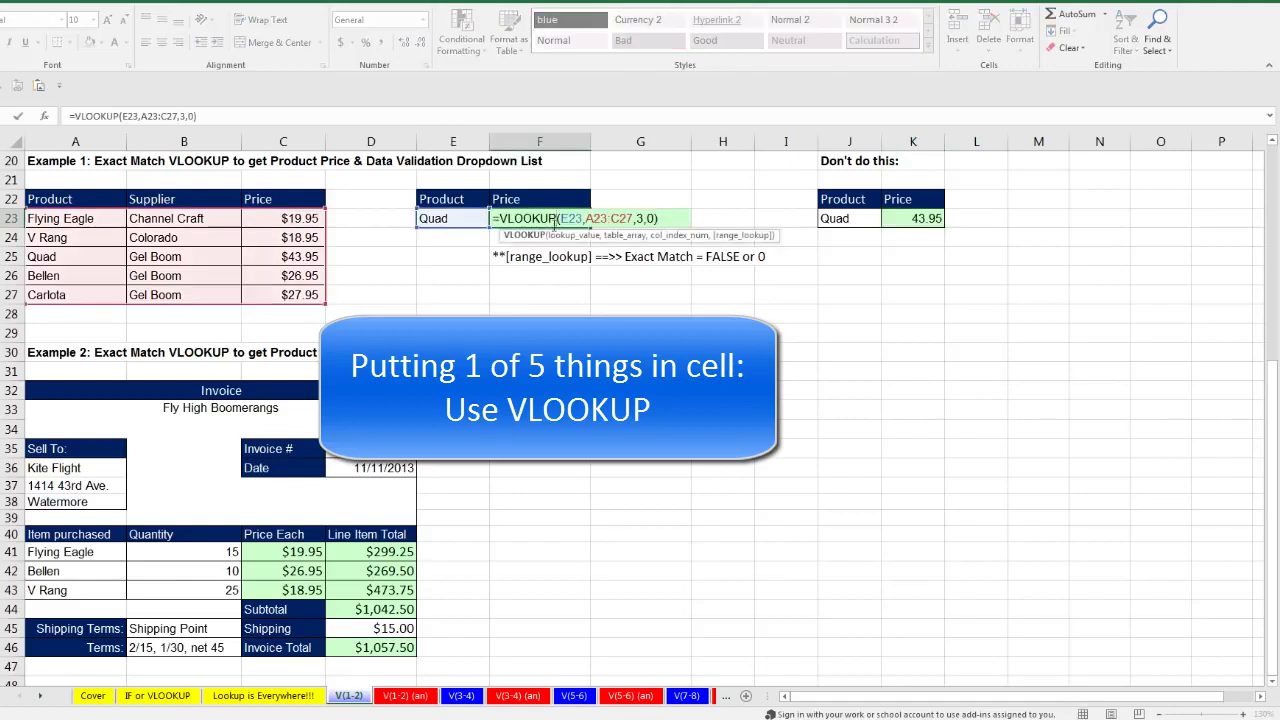
key("Escape")
On sheet V(3-4), compare the nested IF formula in D28 with the VLOOKUP formula in C28.
left_click(462, 697)
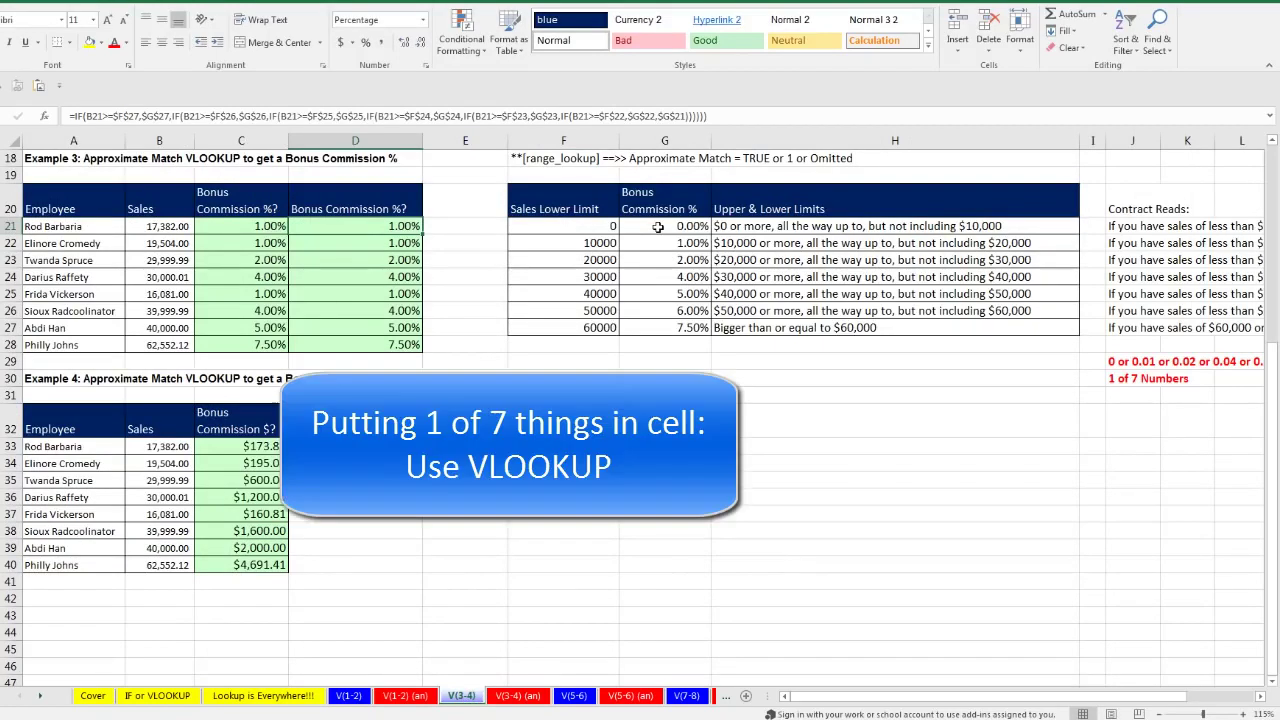
left_click(373, 344)
key("F2")
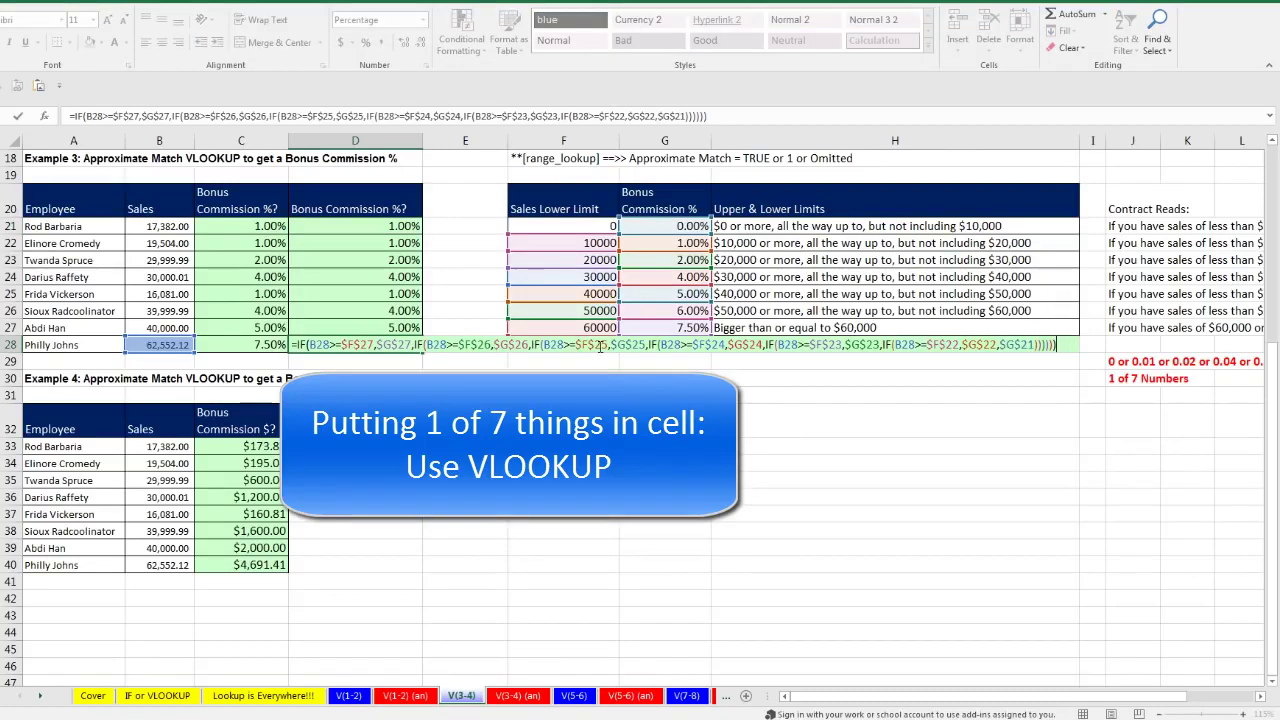
key("Escape")
left_click(278, 341)
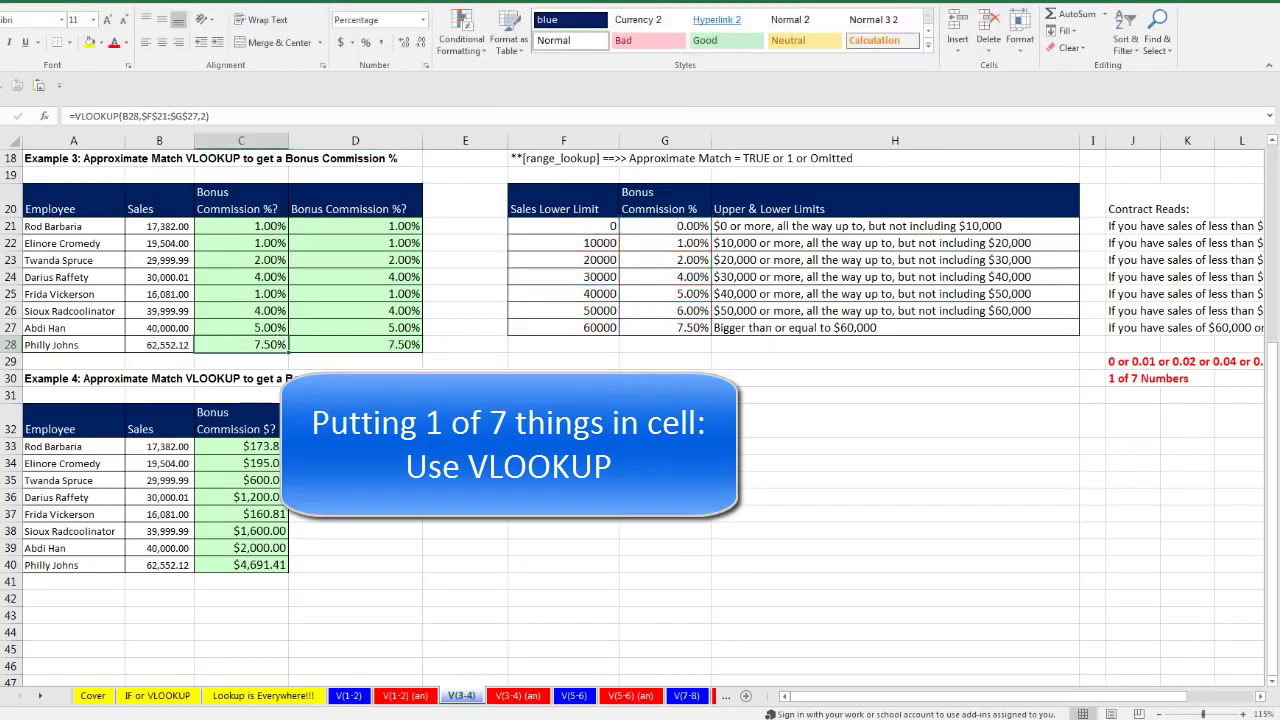
key("F2")
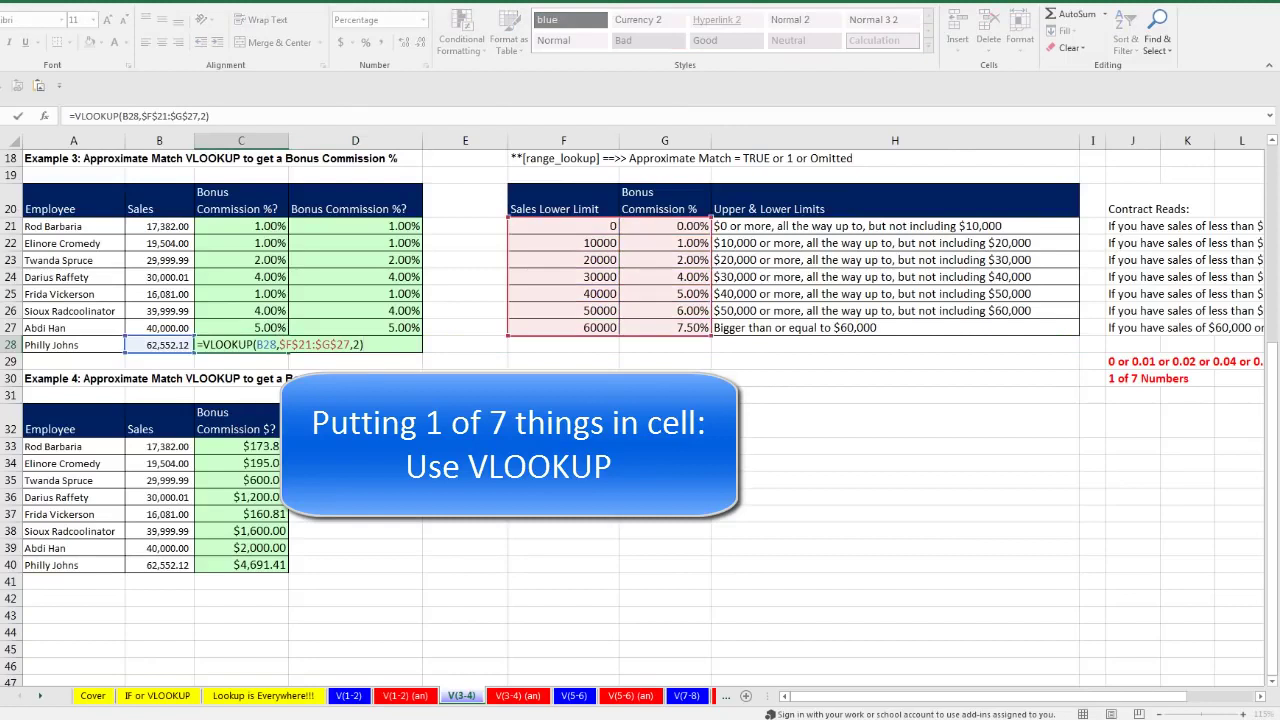
key("Escape")
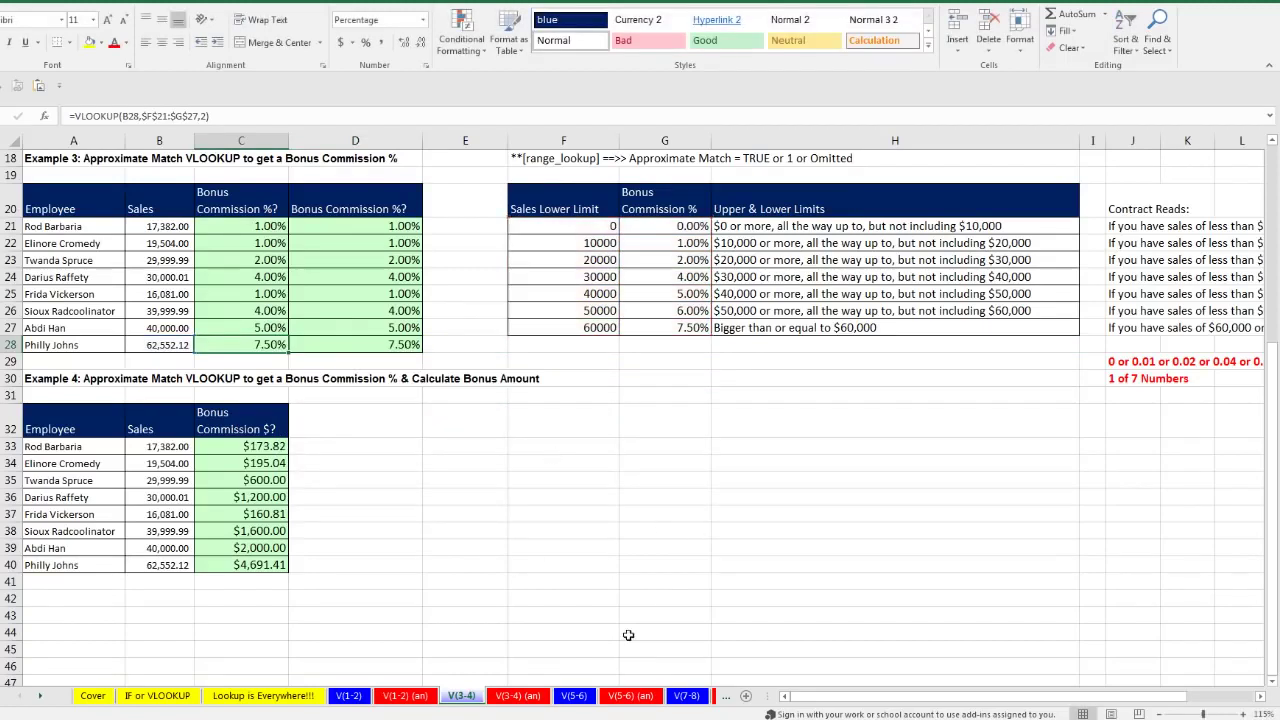
Open sheet V(5-6) and locate the employee from A16 in the first column of the employee table.
left_click(574, 697)
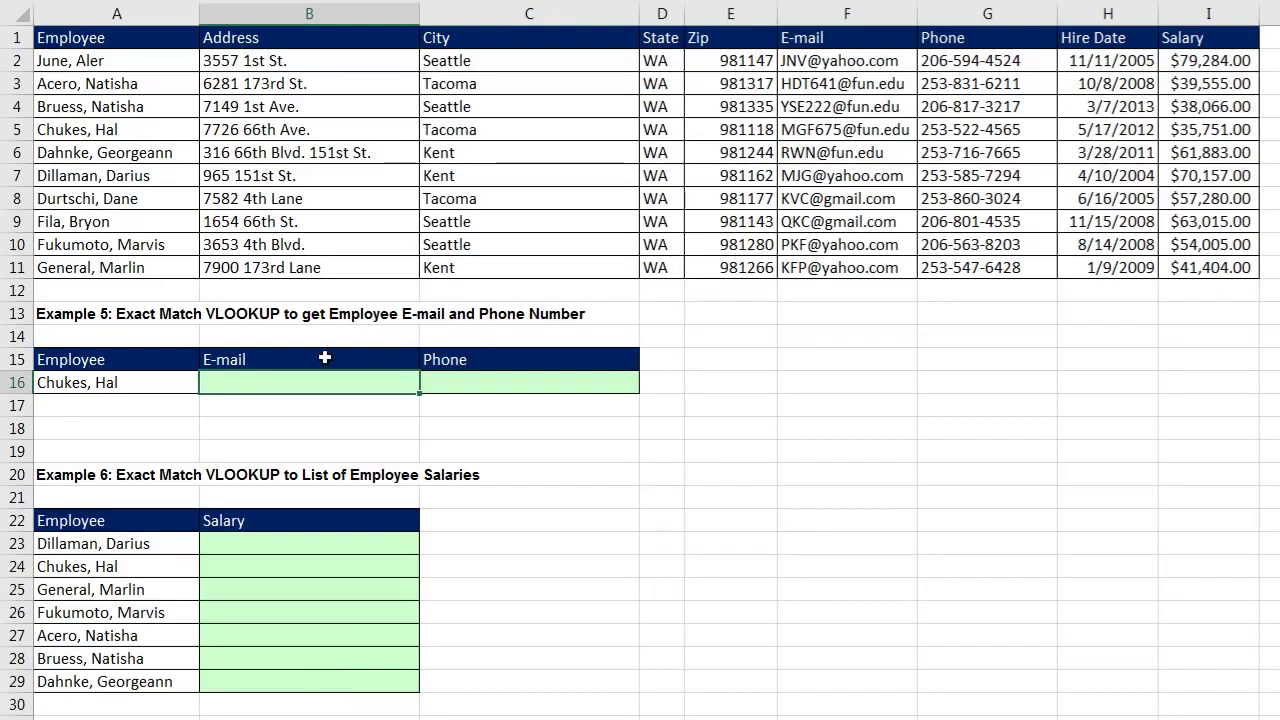
left_click(151, 385)
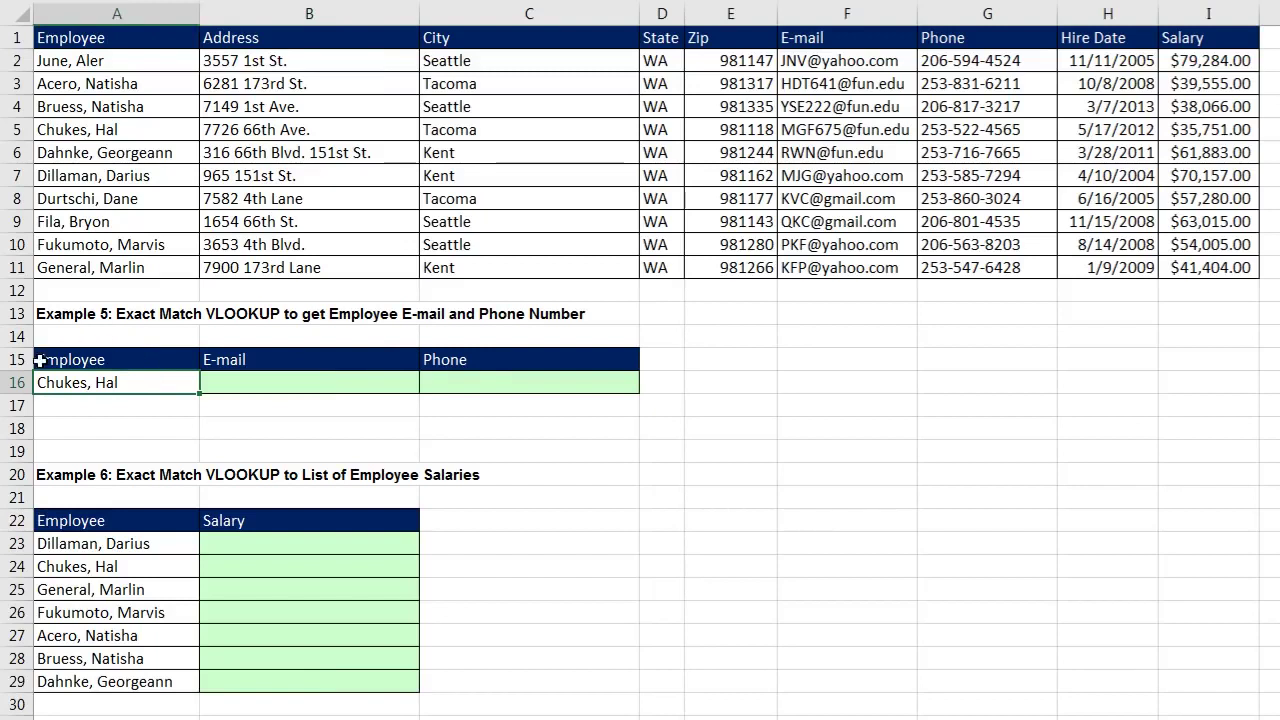
left_click(130, 133)
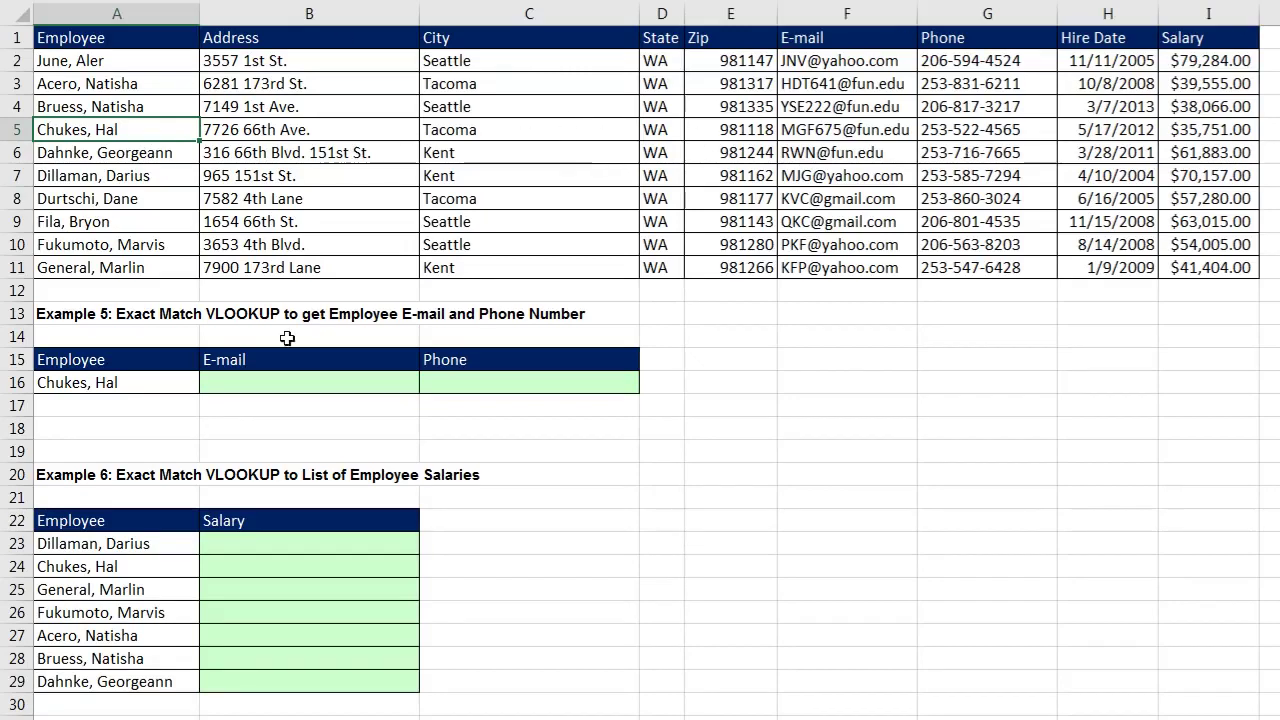
Begin a VLOOKUP in B16 with A16 as the lookup value and the absolute range $A$2:$I$11 as the table array.
left_click(240, 387)
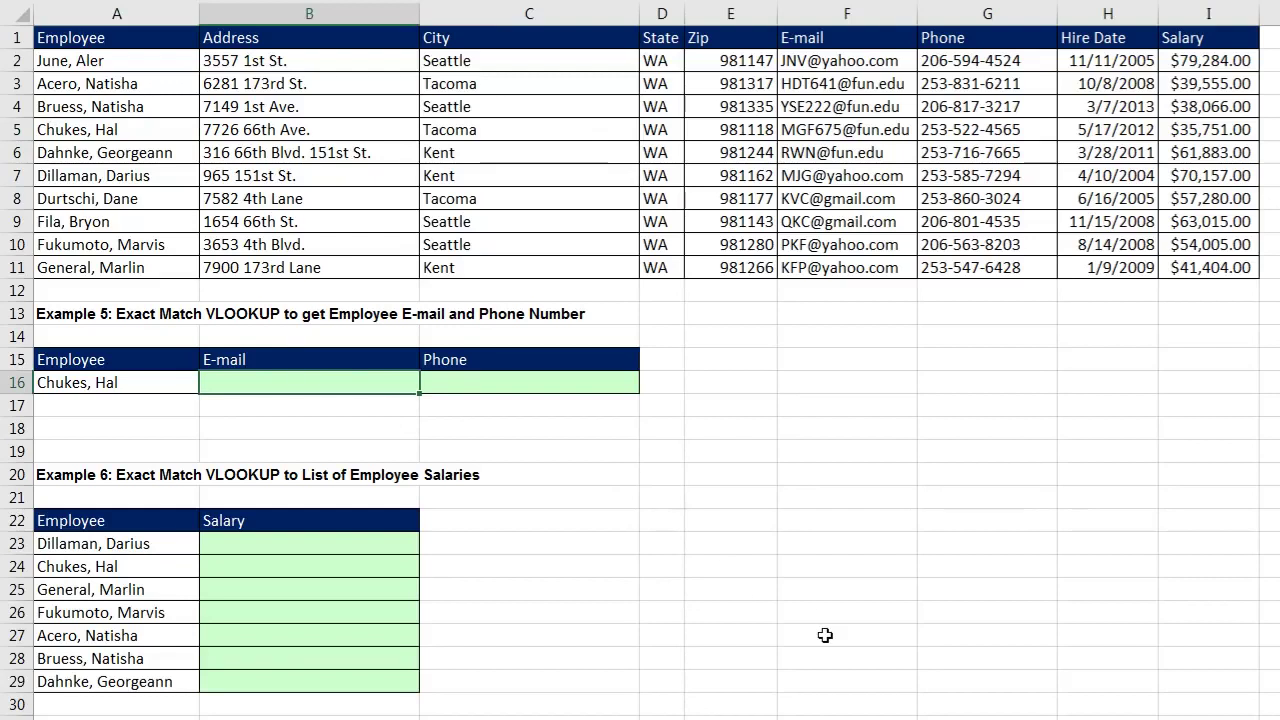
type("=vl")
key("Tab")
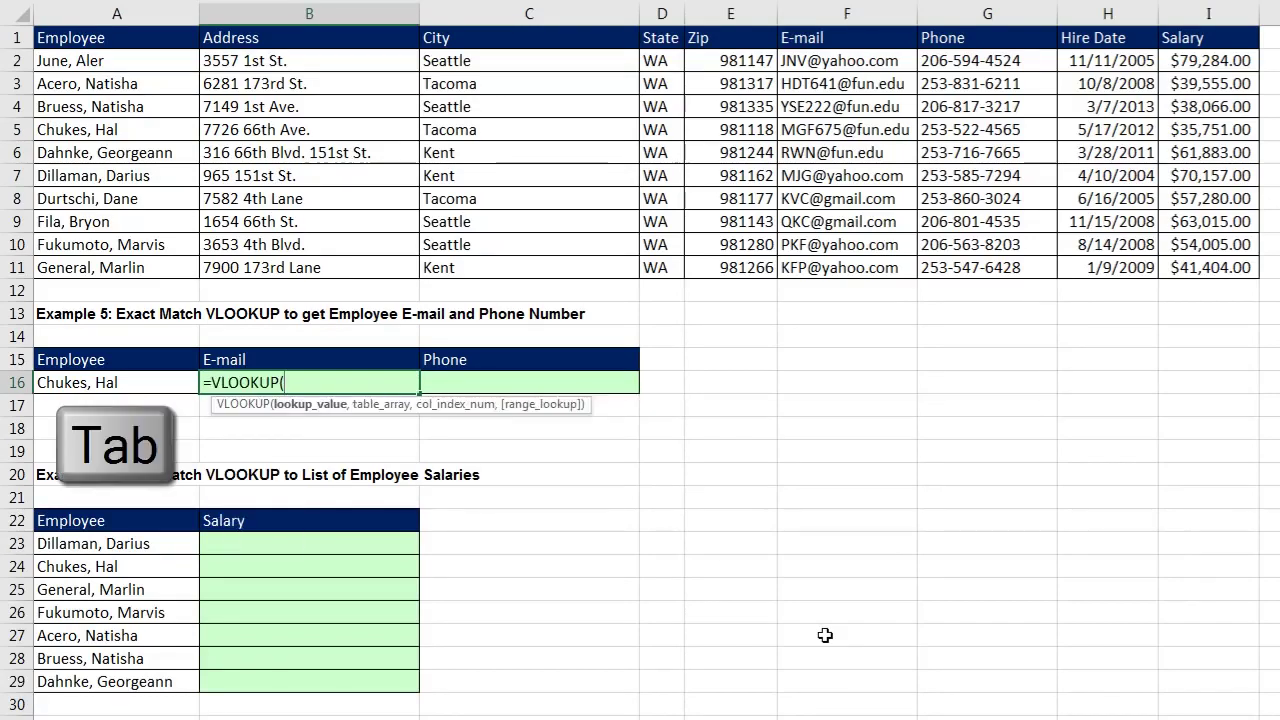
key("Left")
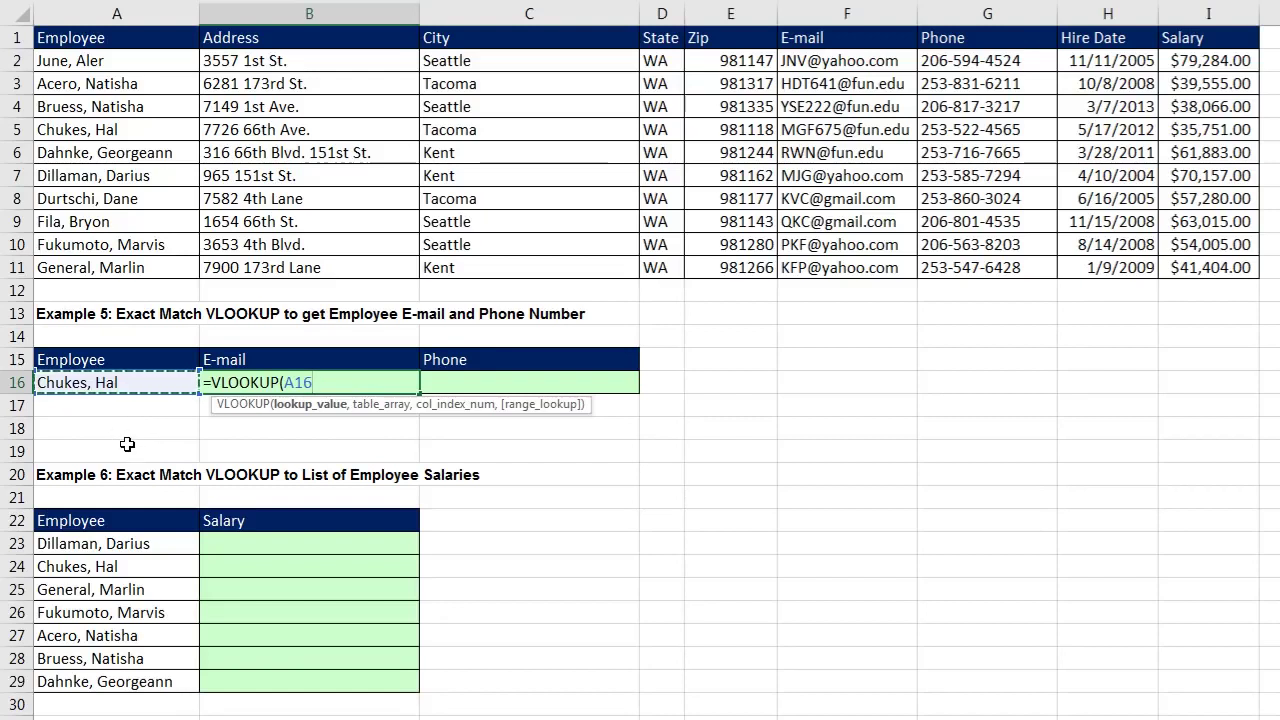
type(",")
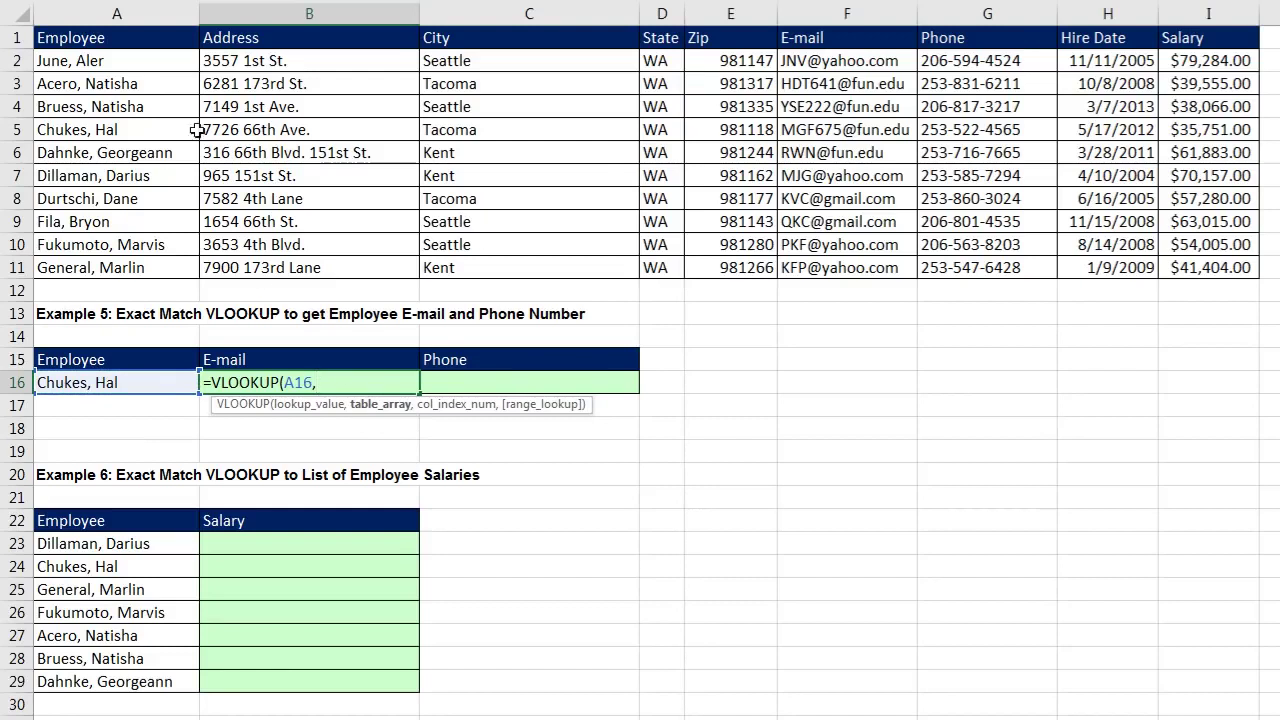
left_click_drag(93, 60, 1255, 268)
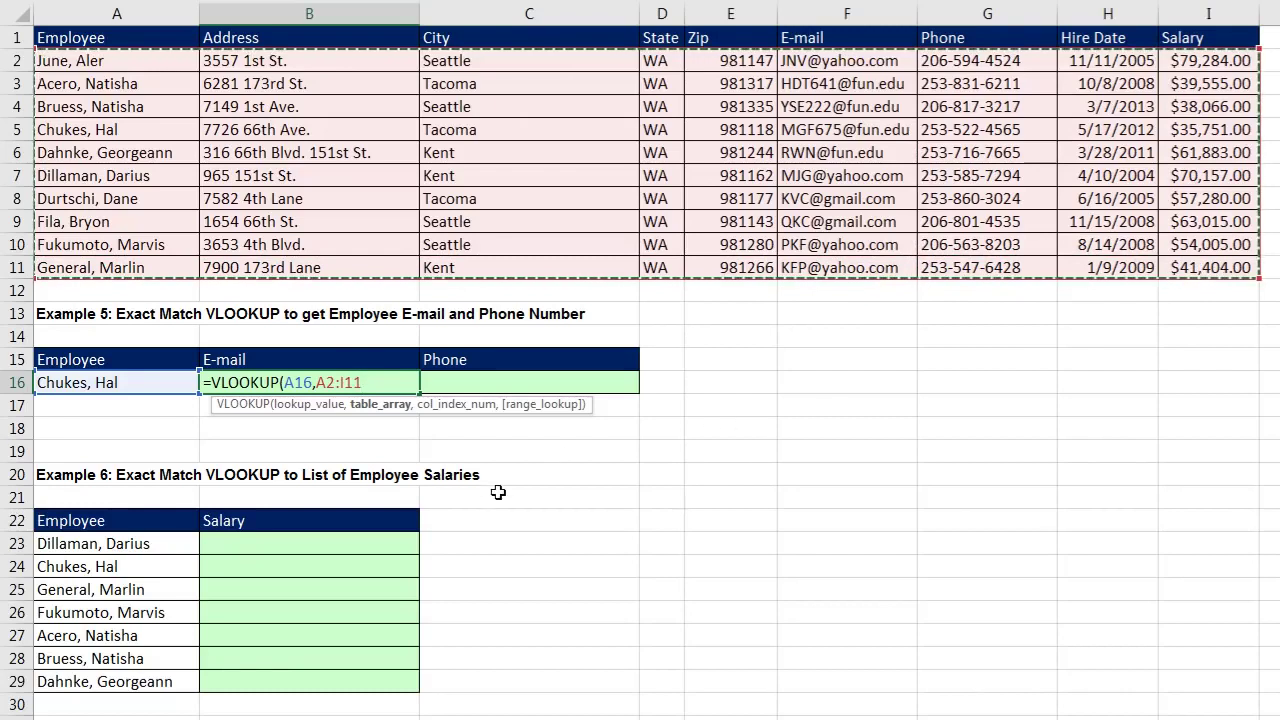
key("F4")
key("F4")
key("F4")
key("F4")
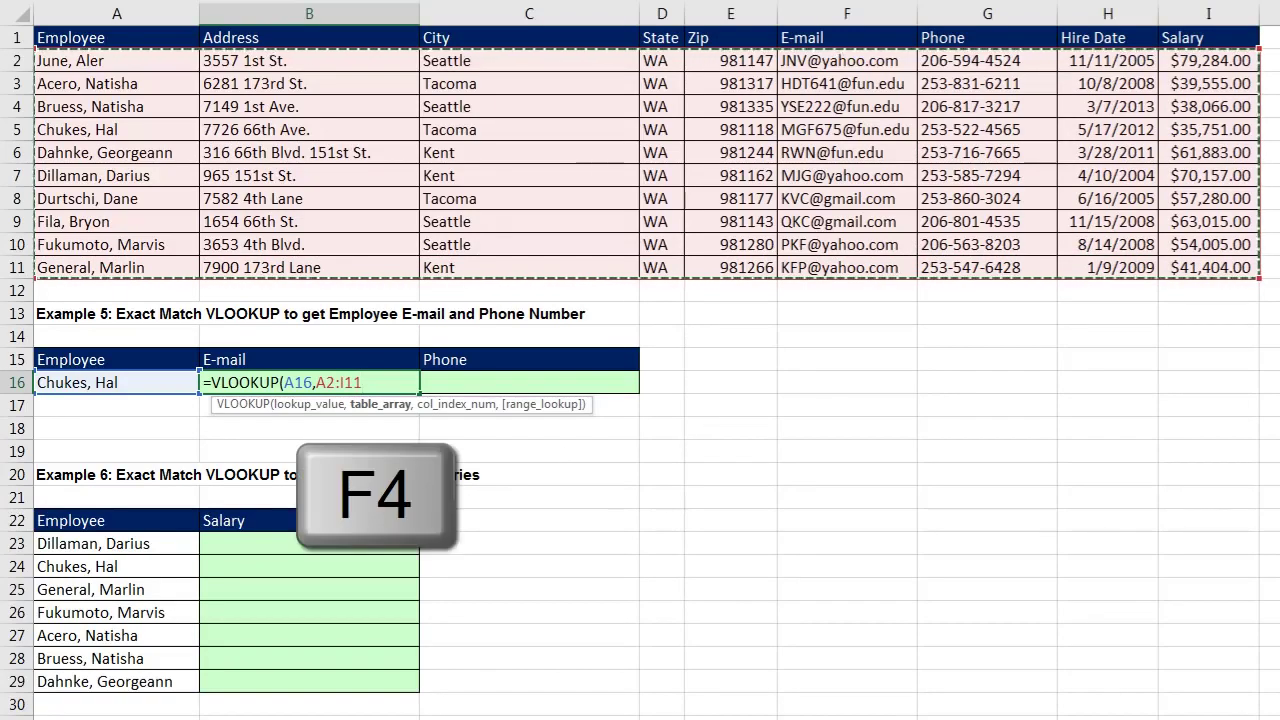
key("F4")
Make the lookup value in the B16 formula an absolute reference, $A$16.
left_click(305, 418)
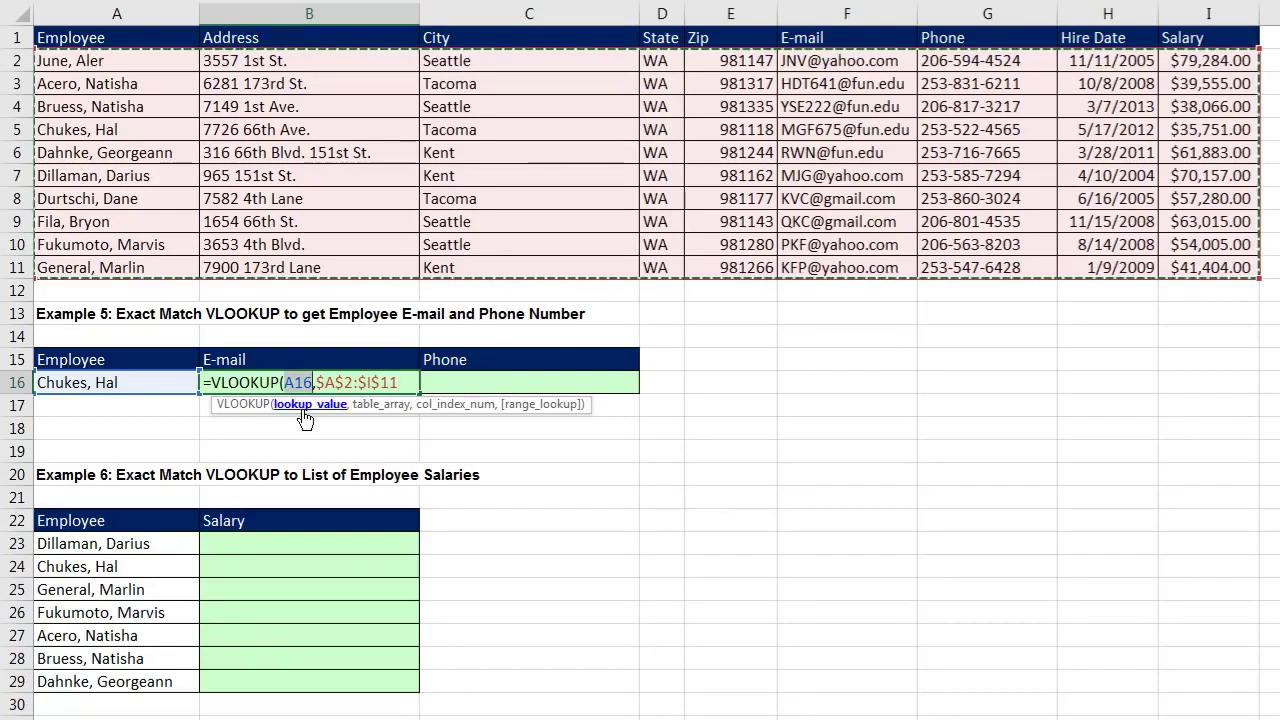
key("F4")
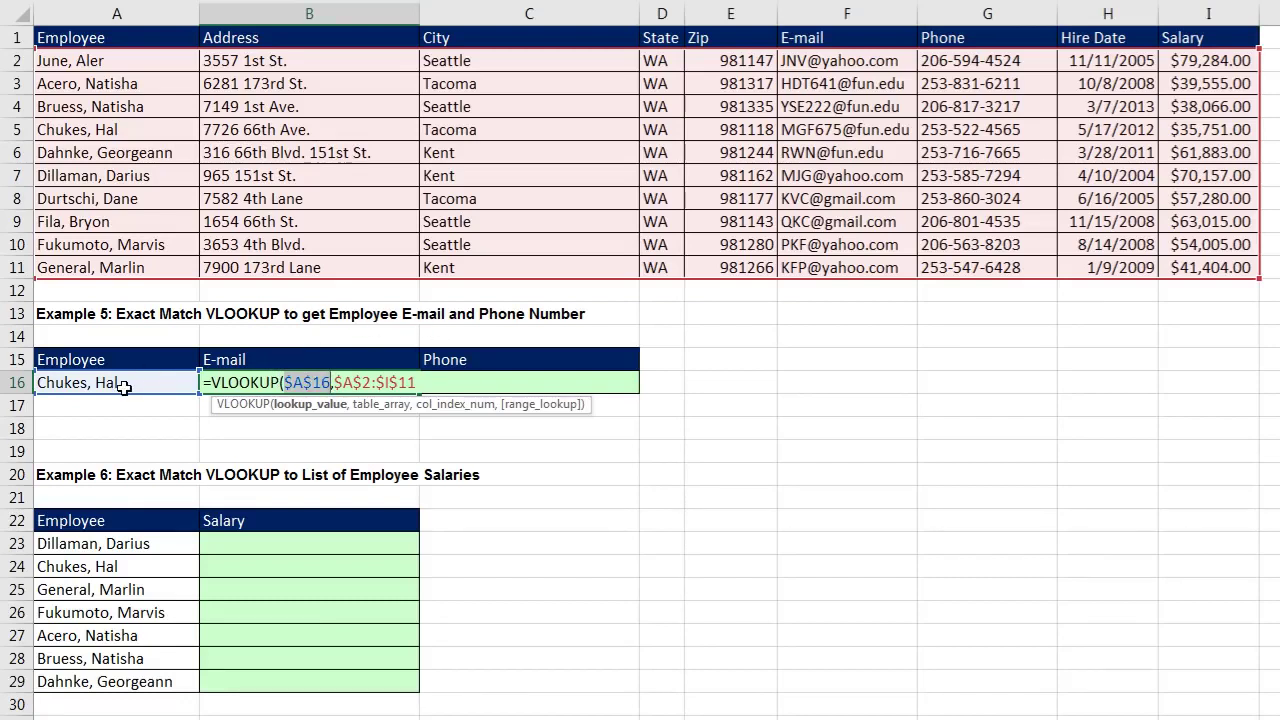
left_click(418, 381)
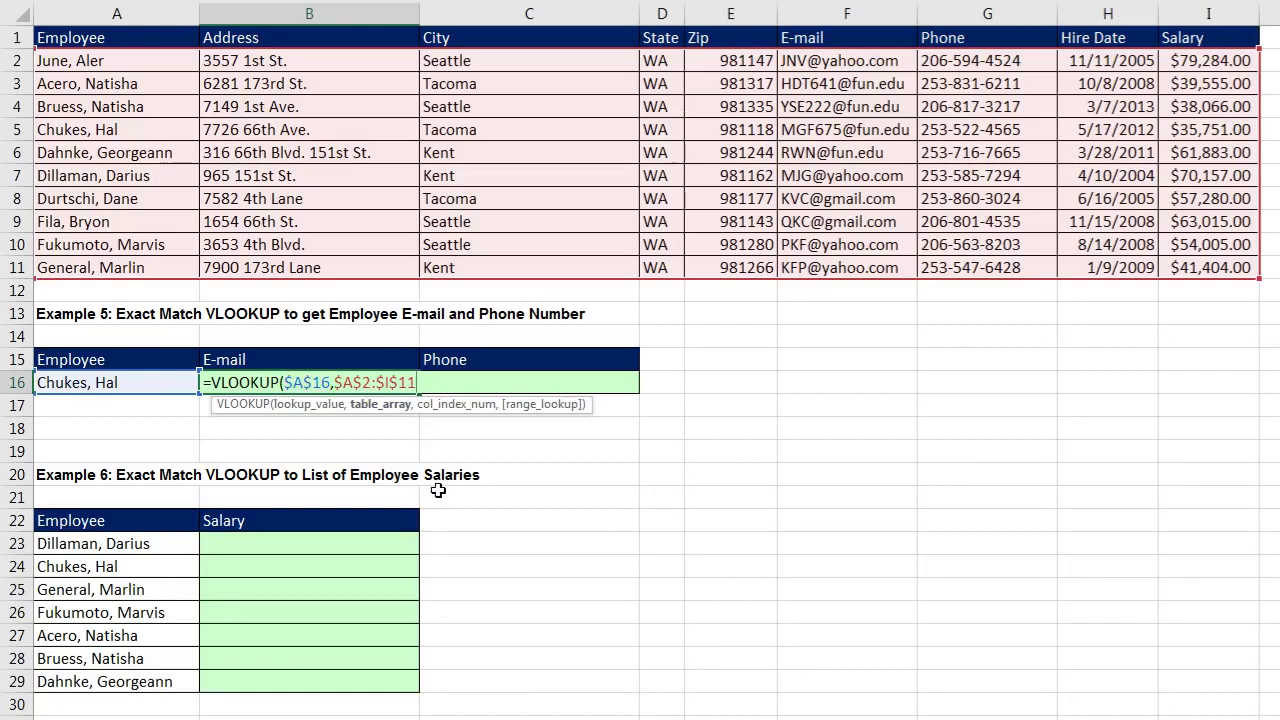
Complete the e-mail VLOOKUP in B16 with column index 6 and 0 for exact match.
type(",")
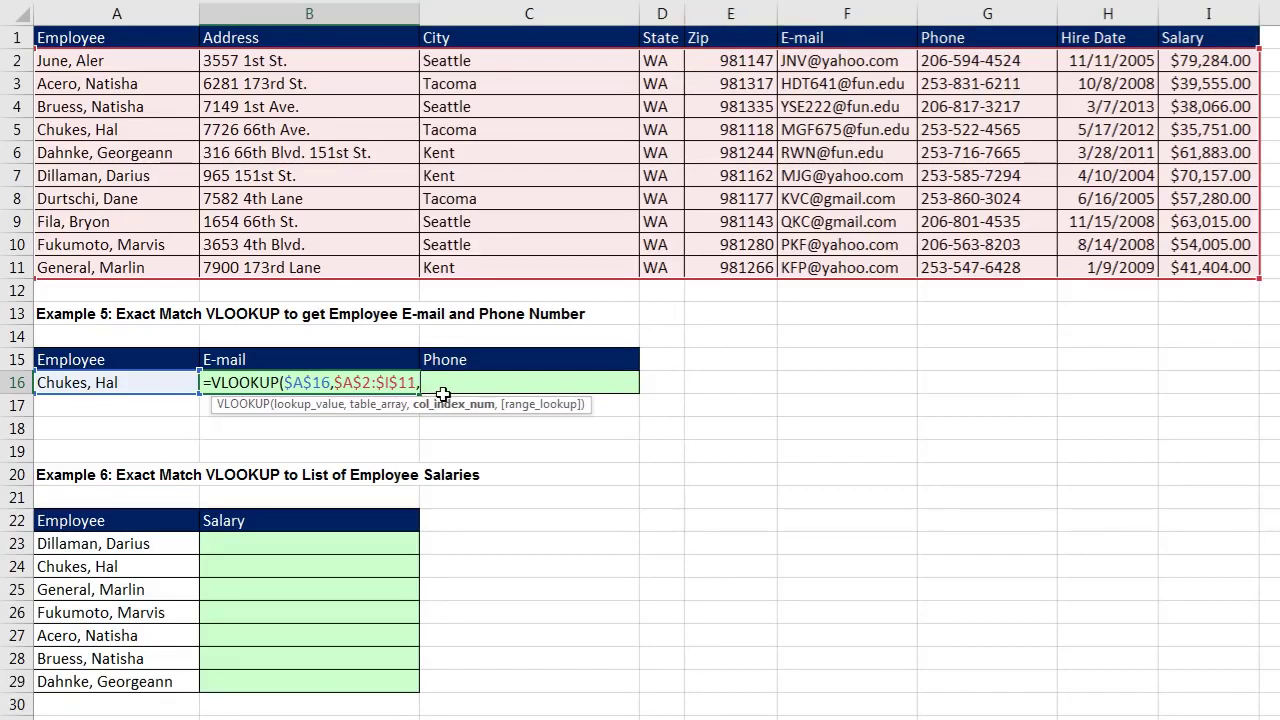
type("6,0")
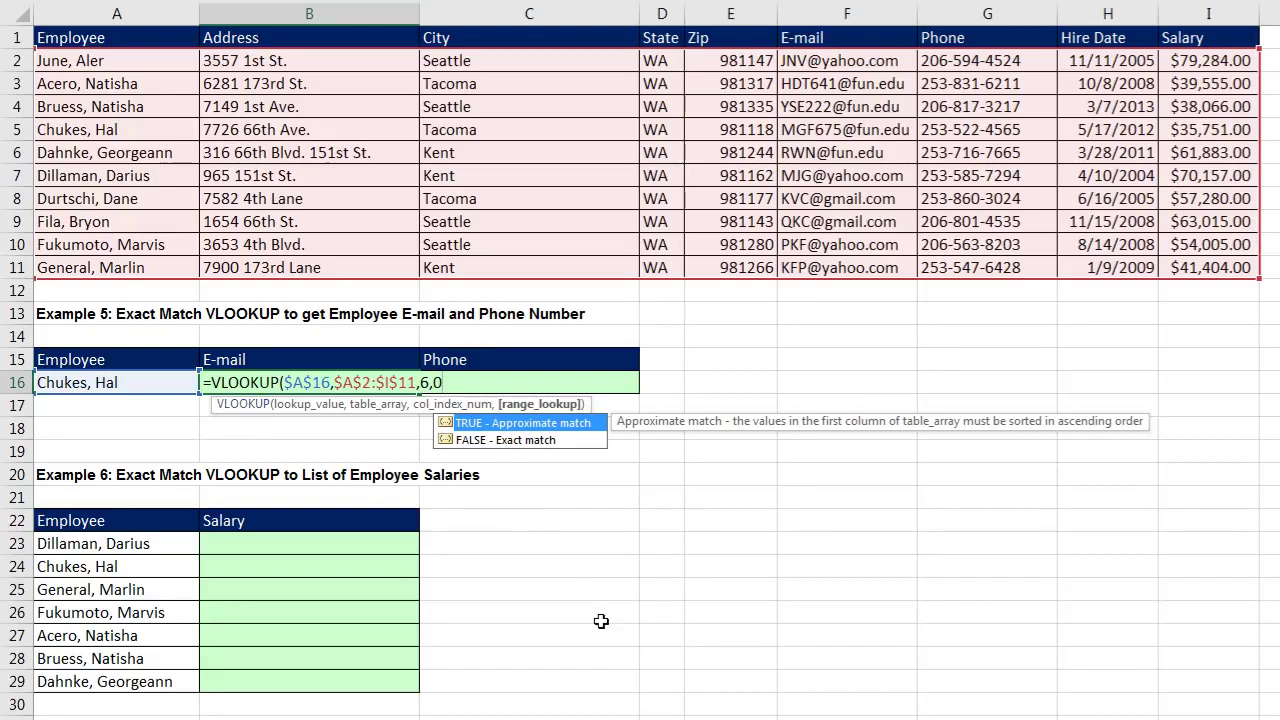
type(")")
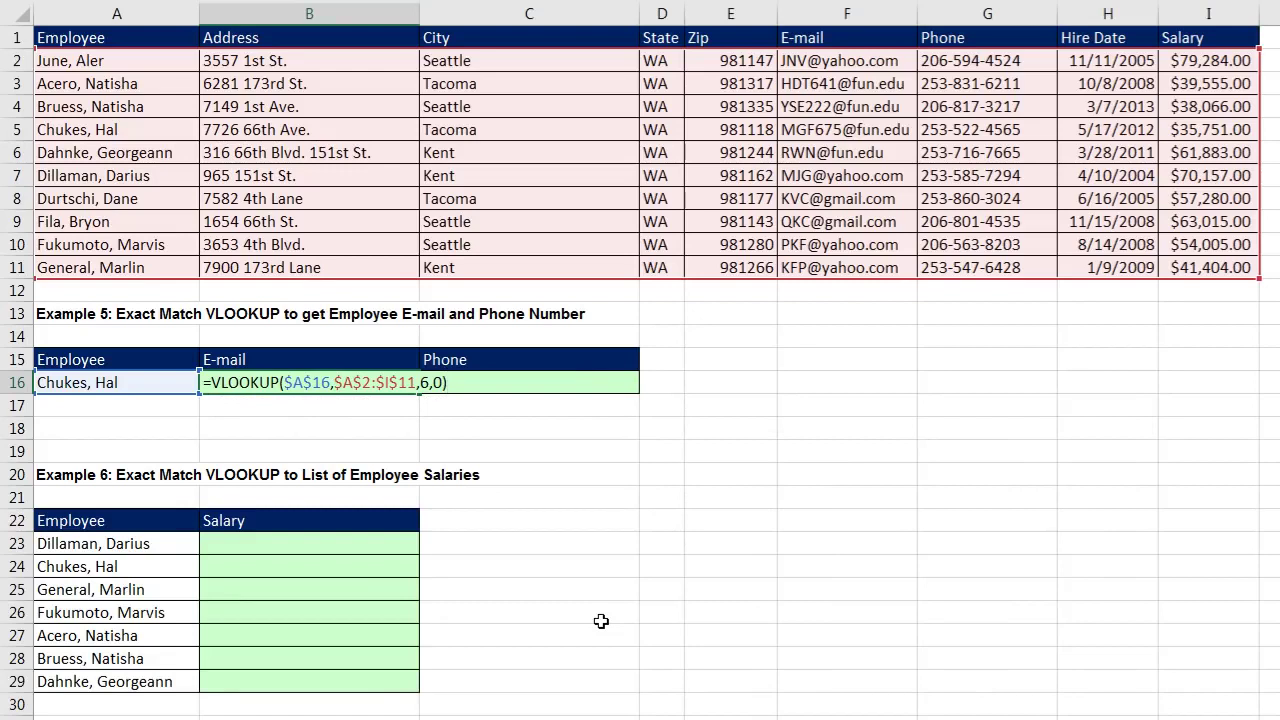
key("ctrl+Return")
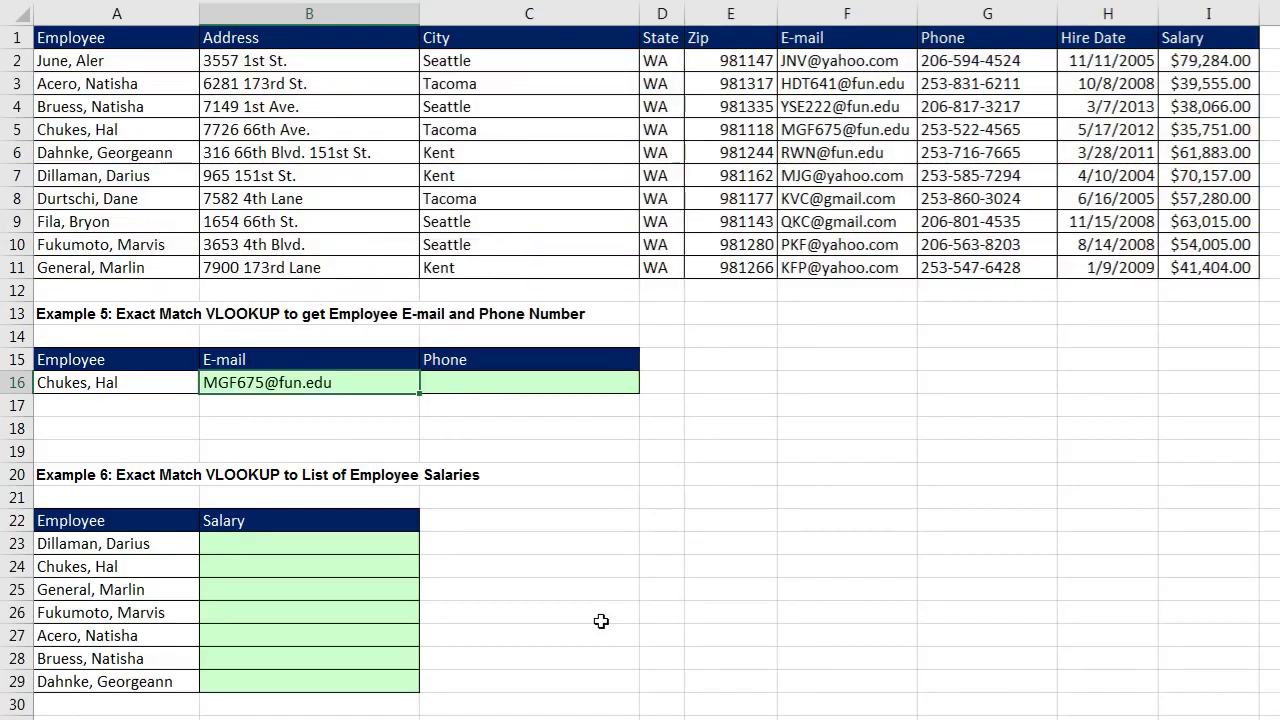
Copy the VLOOKUP from B16 to C16 and set its column index to 7 to return the phone number.
left_click_drag(419, 394, 551, 403)
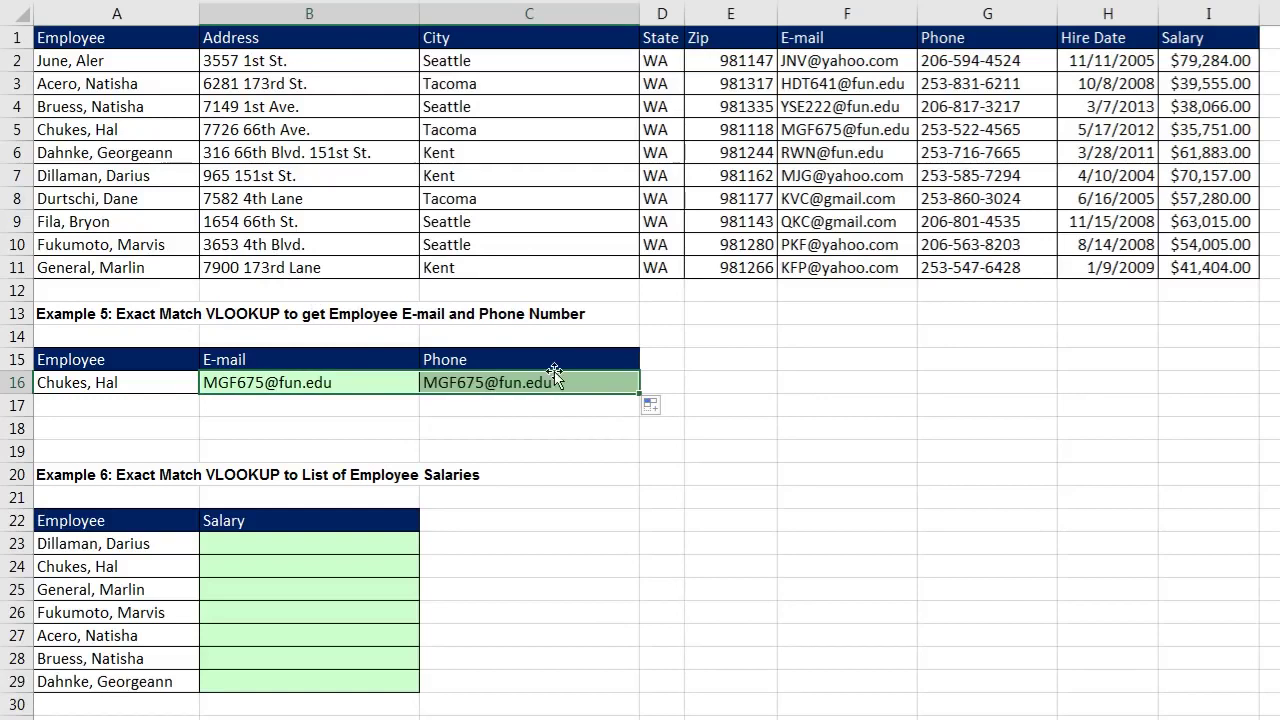
left_click(556, 385)
key("F2")
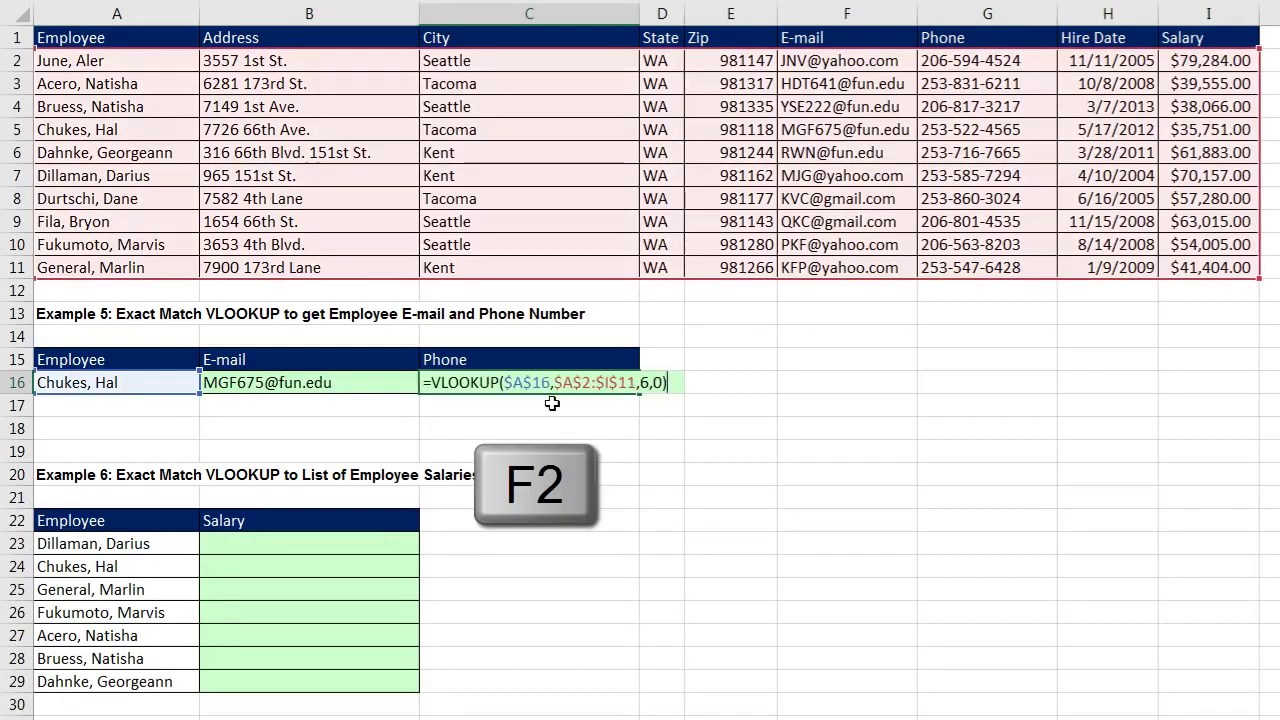
left_click(647, 385)
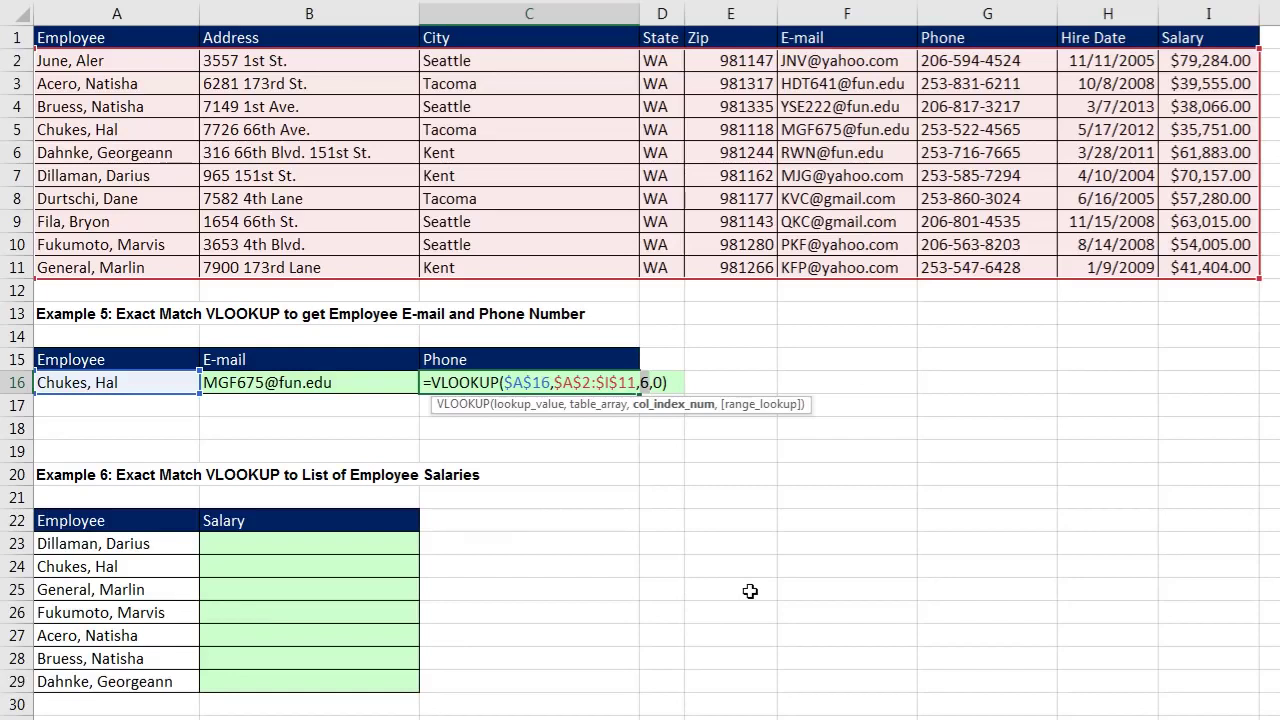
type("7")
key("Return")
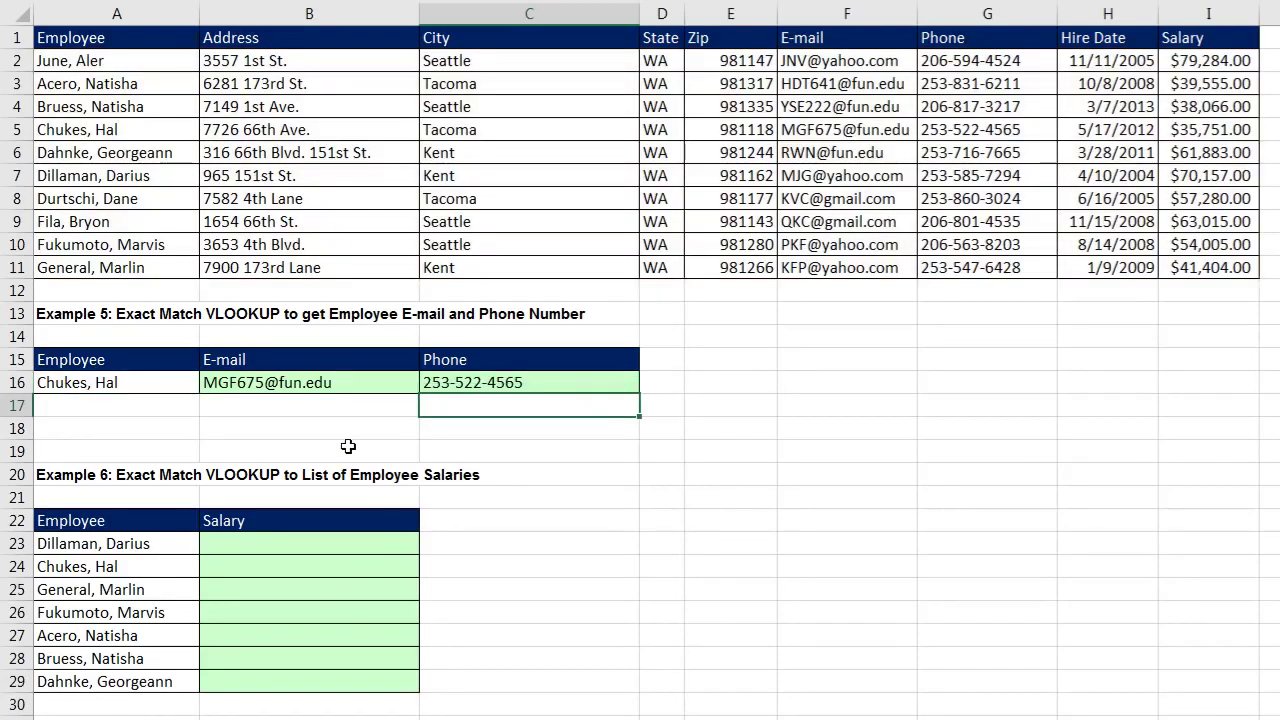
Test the lookups with an altered entry for the employee name in A16, and undo the change.
left_click(147, 376)
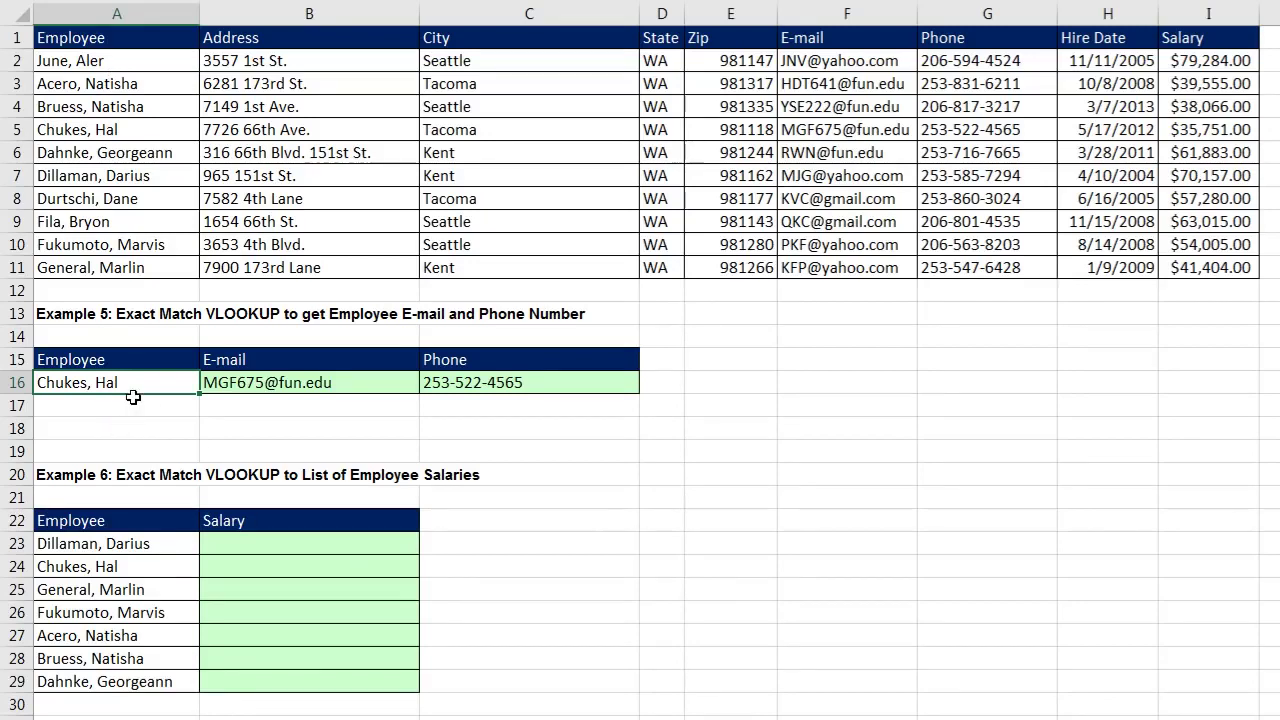
key("Return")
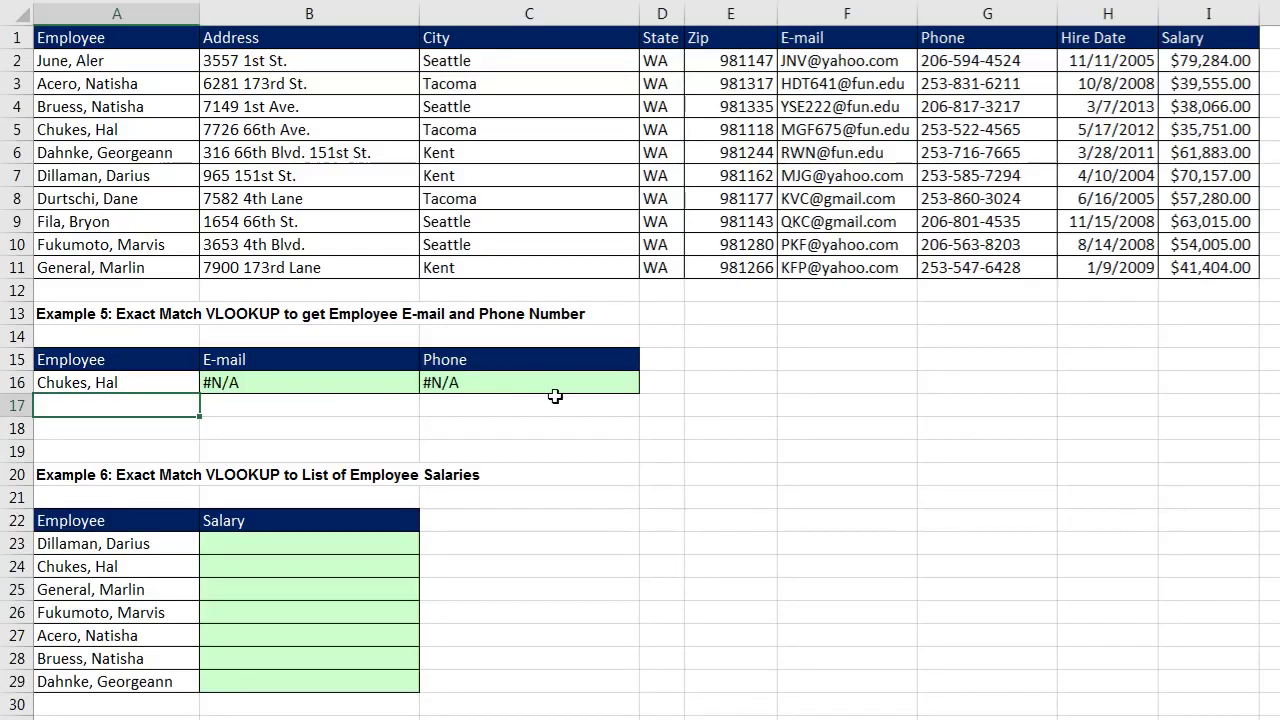
key("ctrl+z")
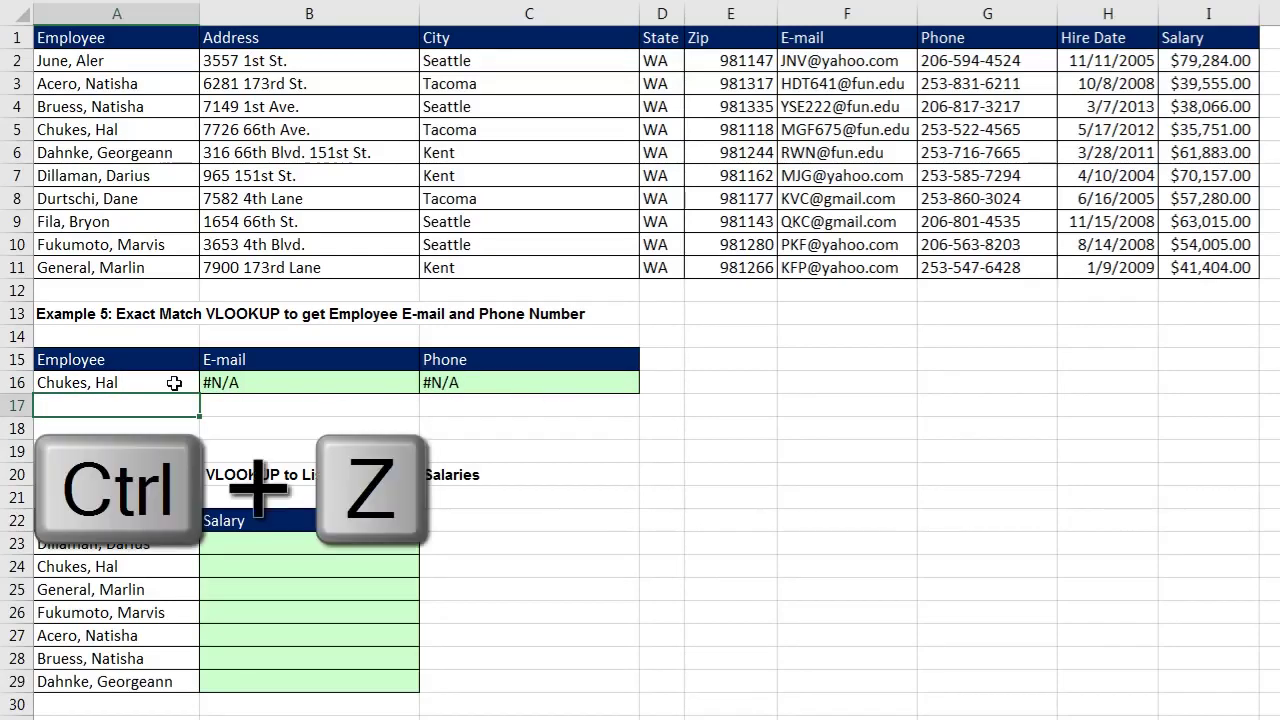
Undo the altered entry in A16 and add list data validation to the cell with source =$A$2:$A$11.
key("ctrl+z")
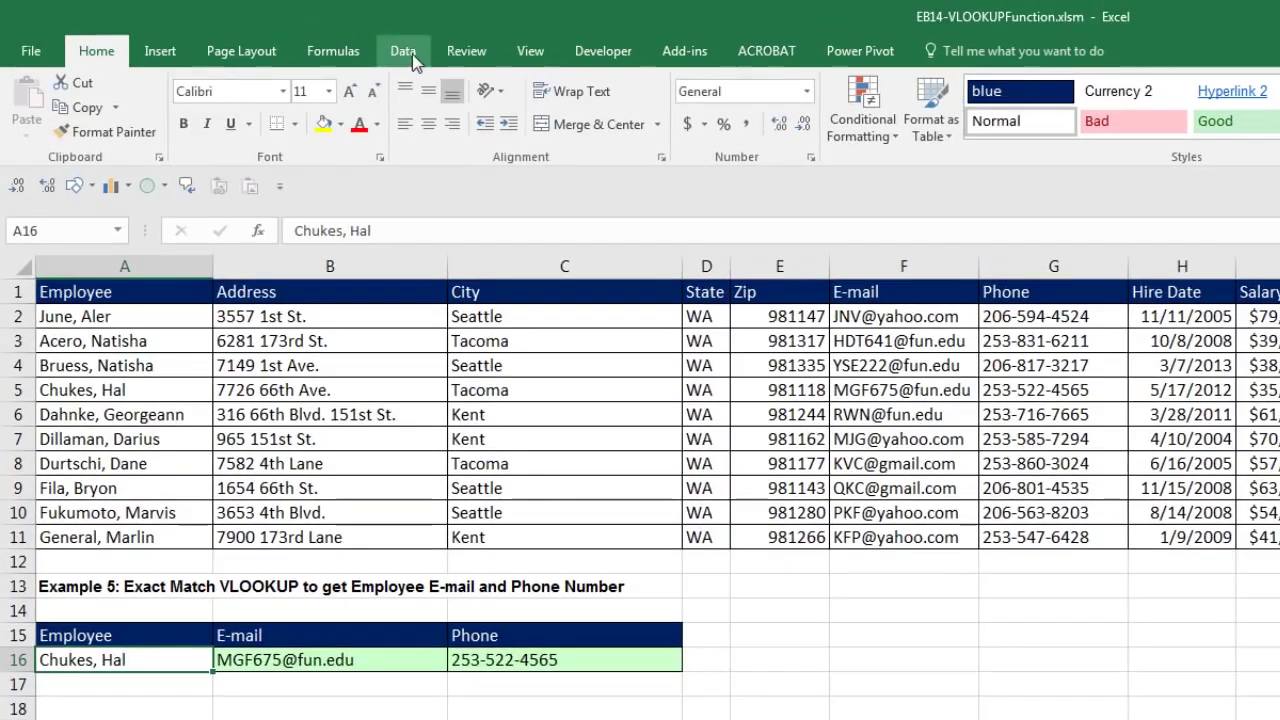
left_click(413, 58)
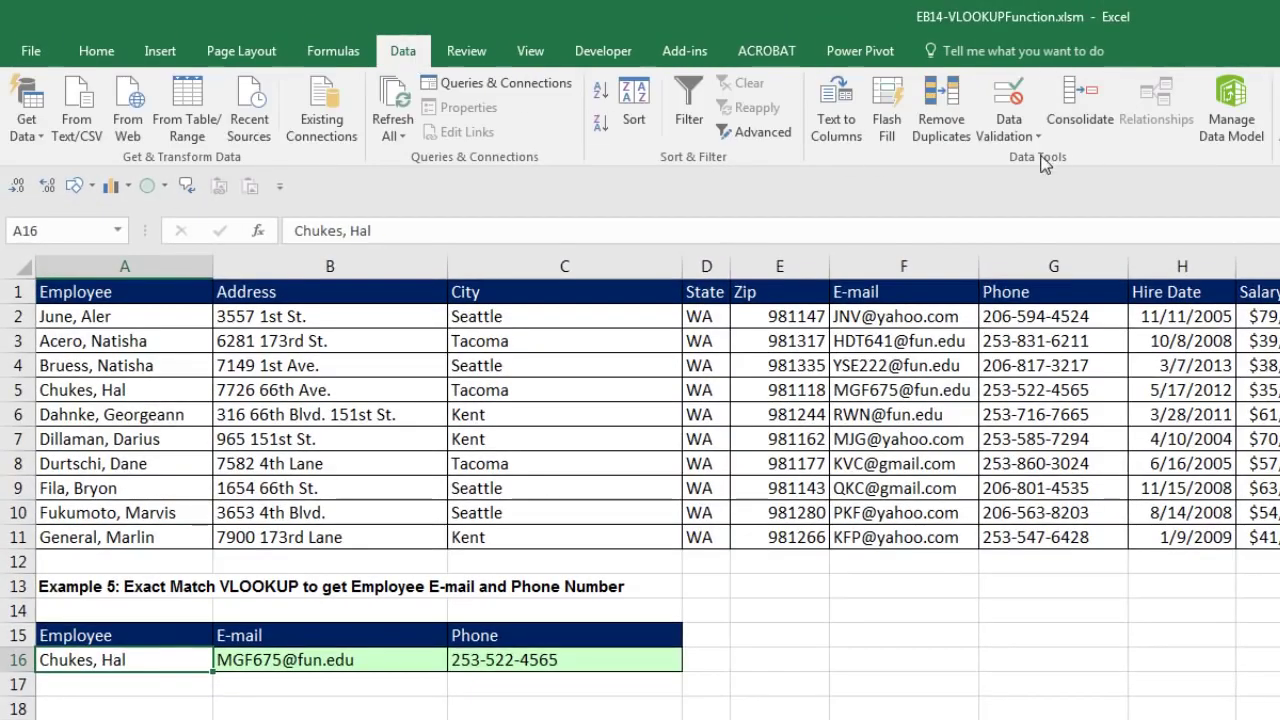
left_click(1013, 100)
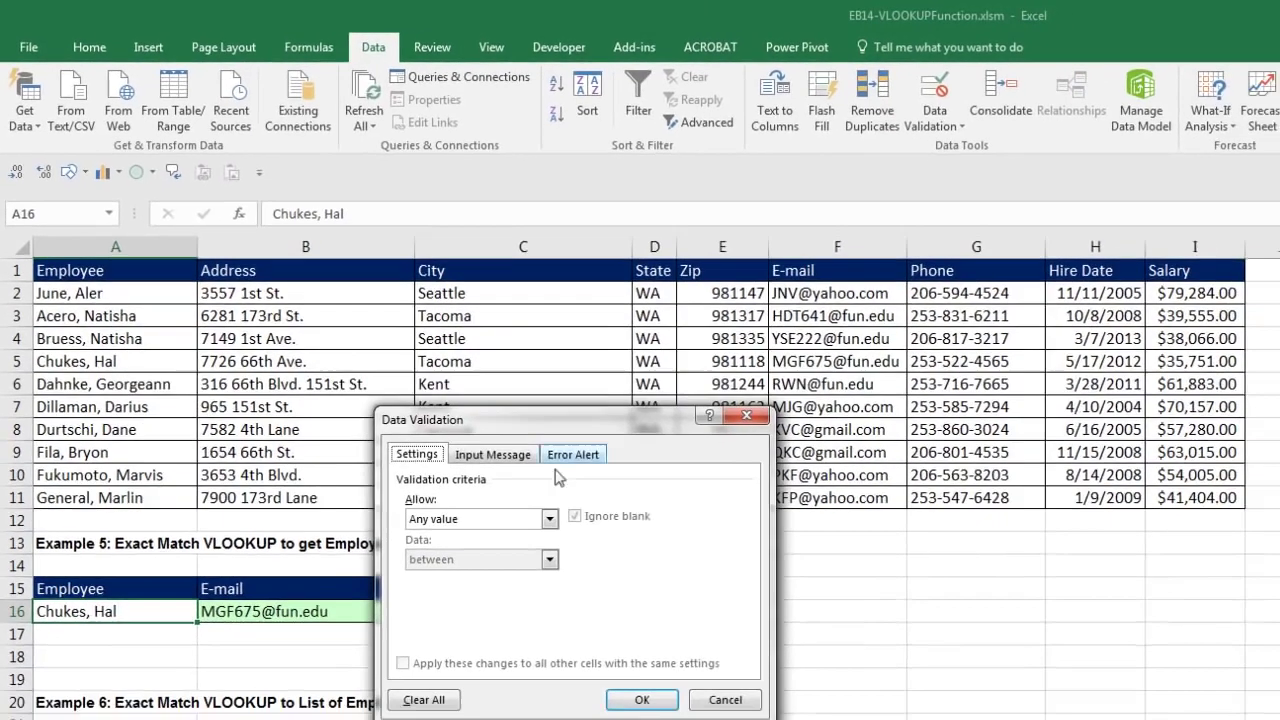
left_click(510, 565)
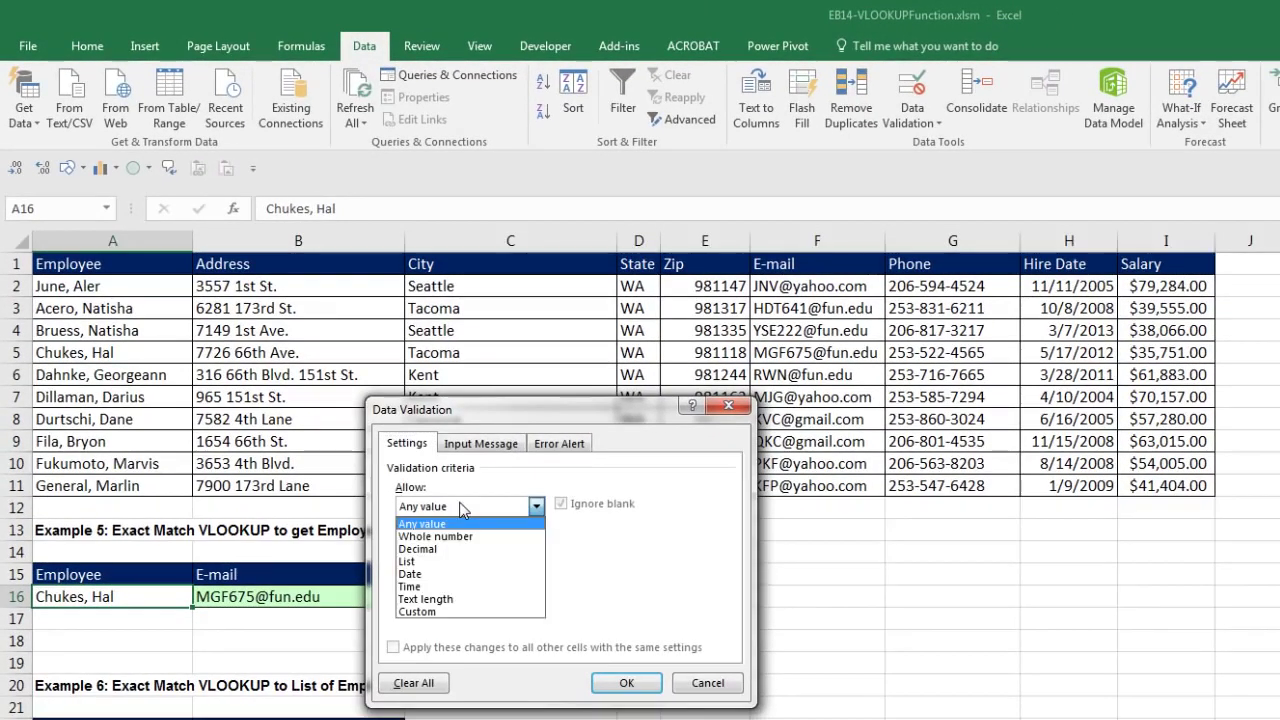
left_click(446, 561)
left_click(446, 584)
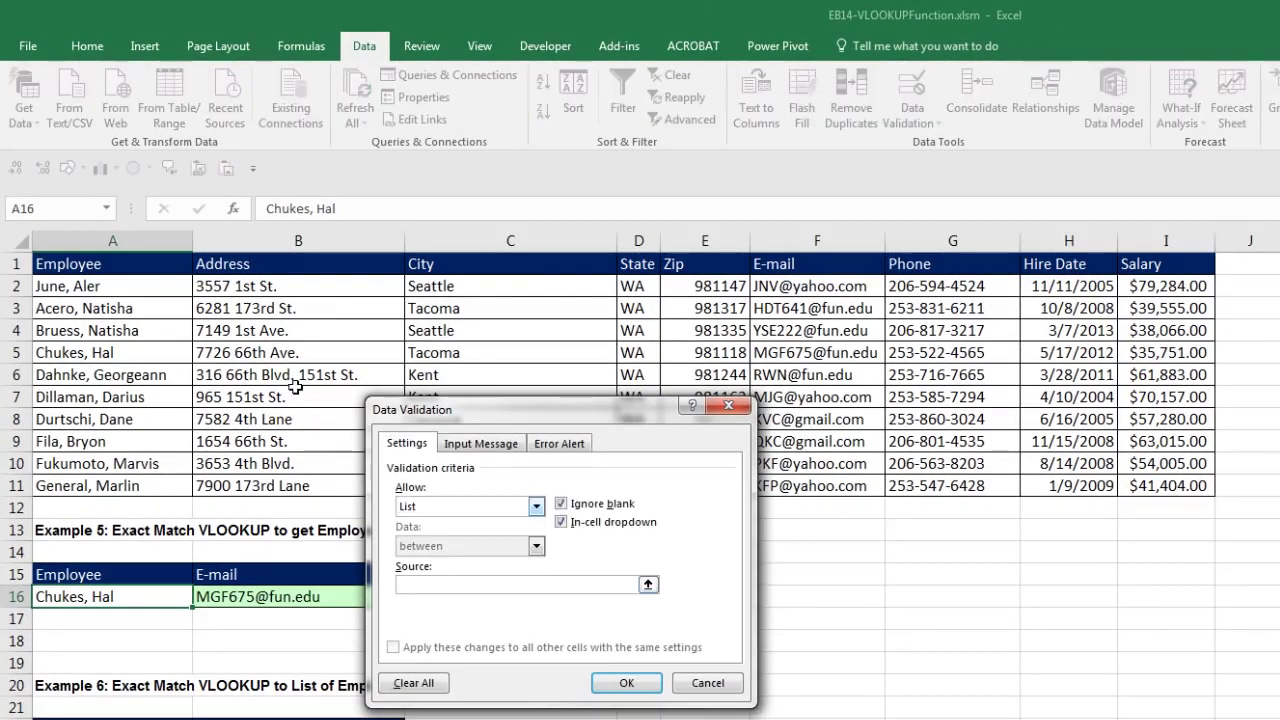
left_click_drag(132, 291, 141, 484)
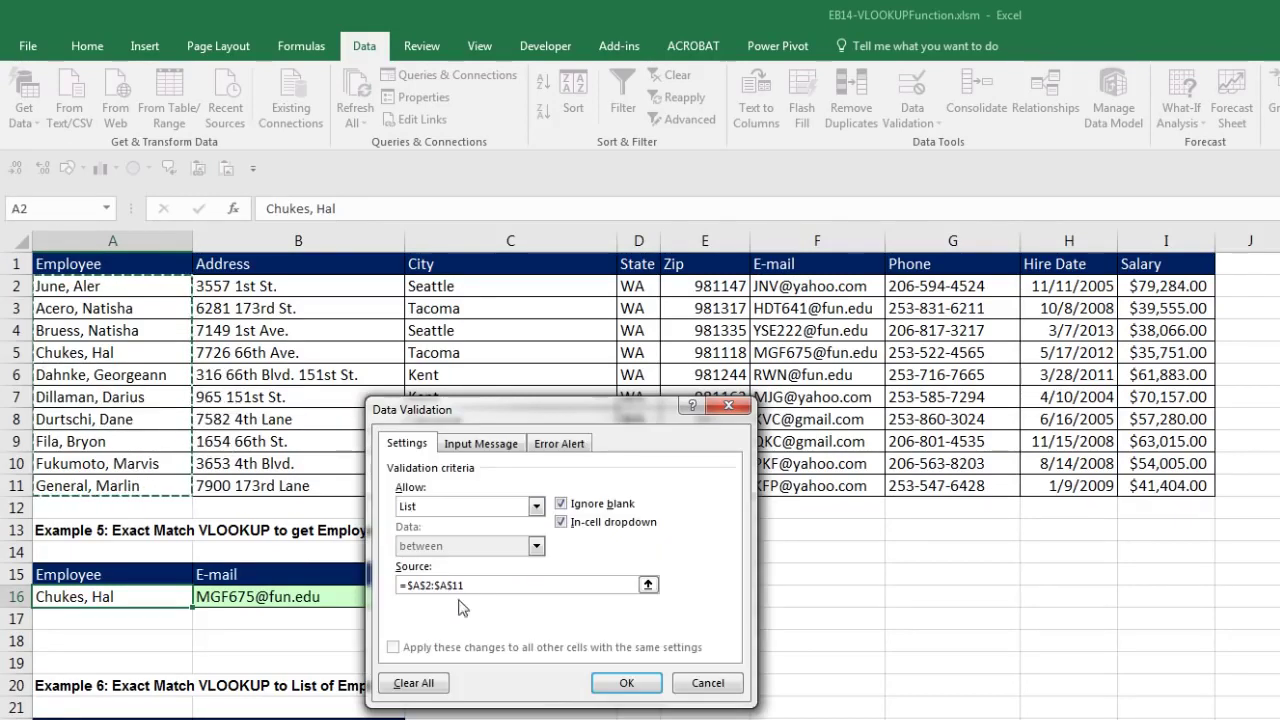
left_click(622, 683)
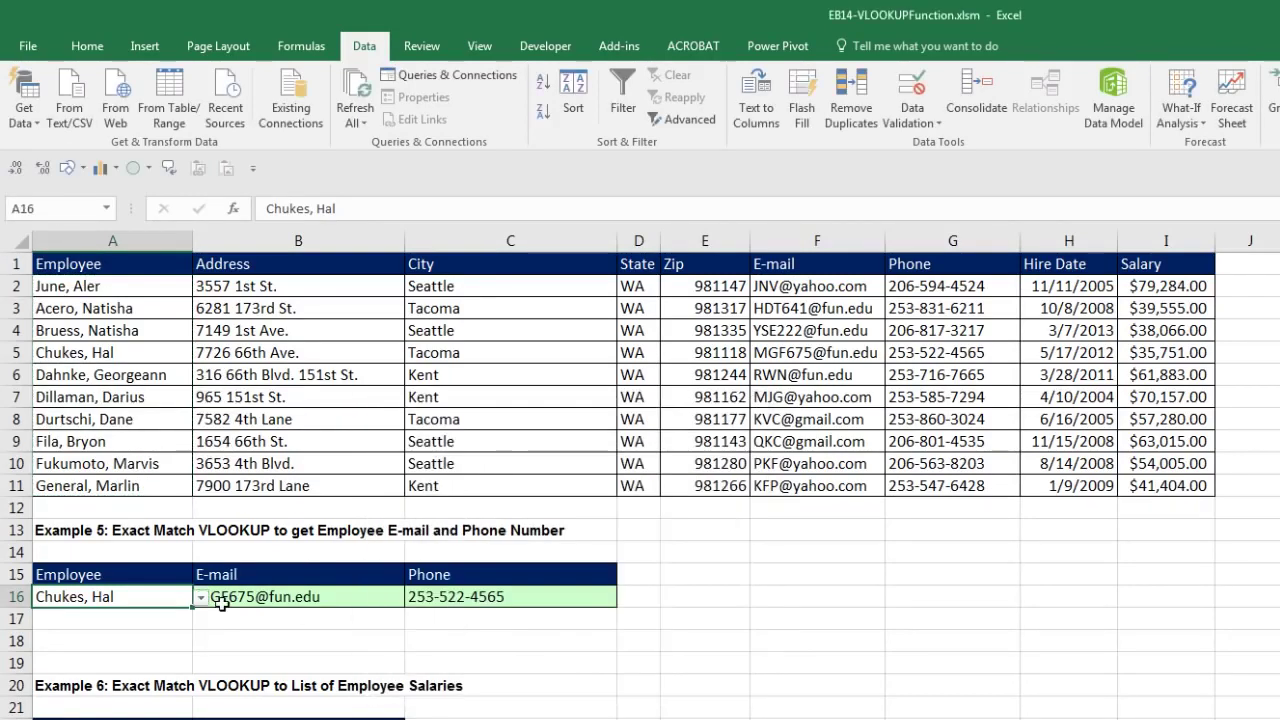
Choose the employee from row 7 of the table in A16's validation list to test the lookups.
left_click(201, 596)
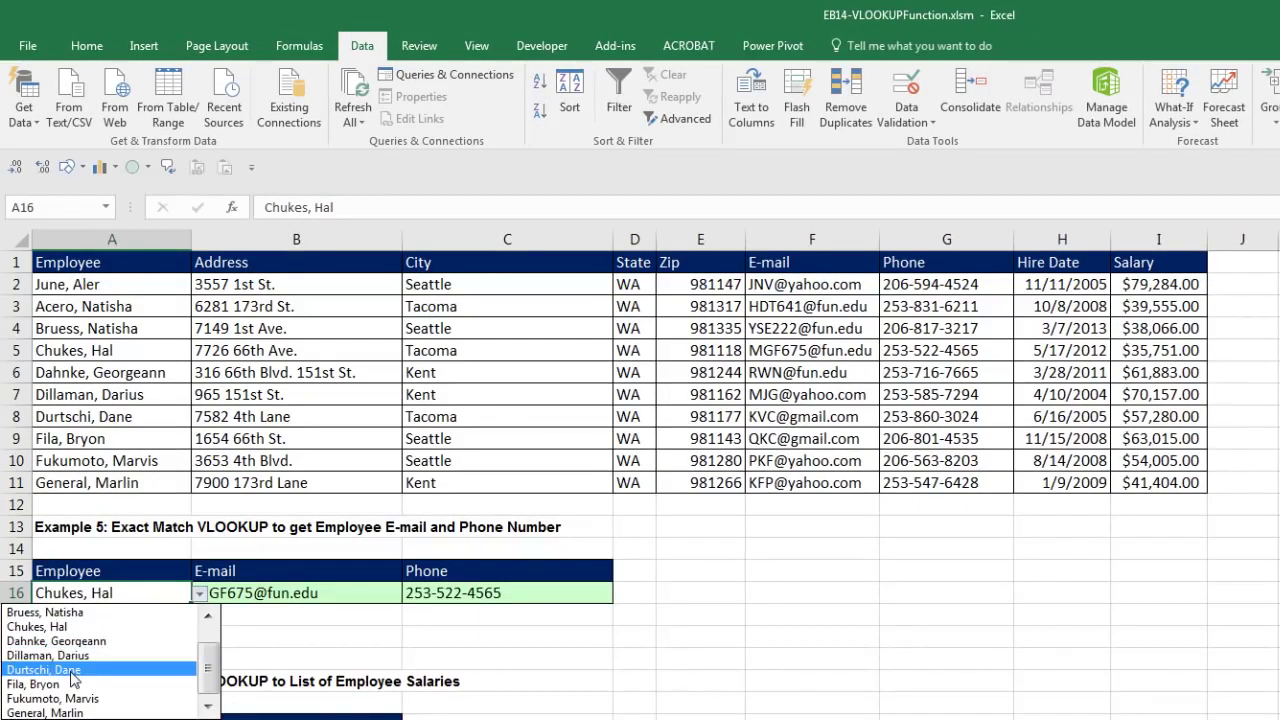
left_click(50, 655)
left_click(148, 632)
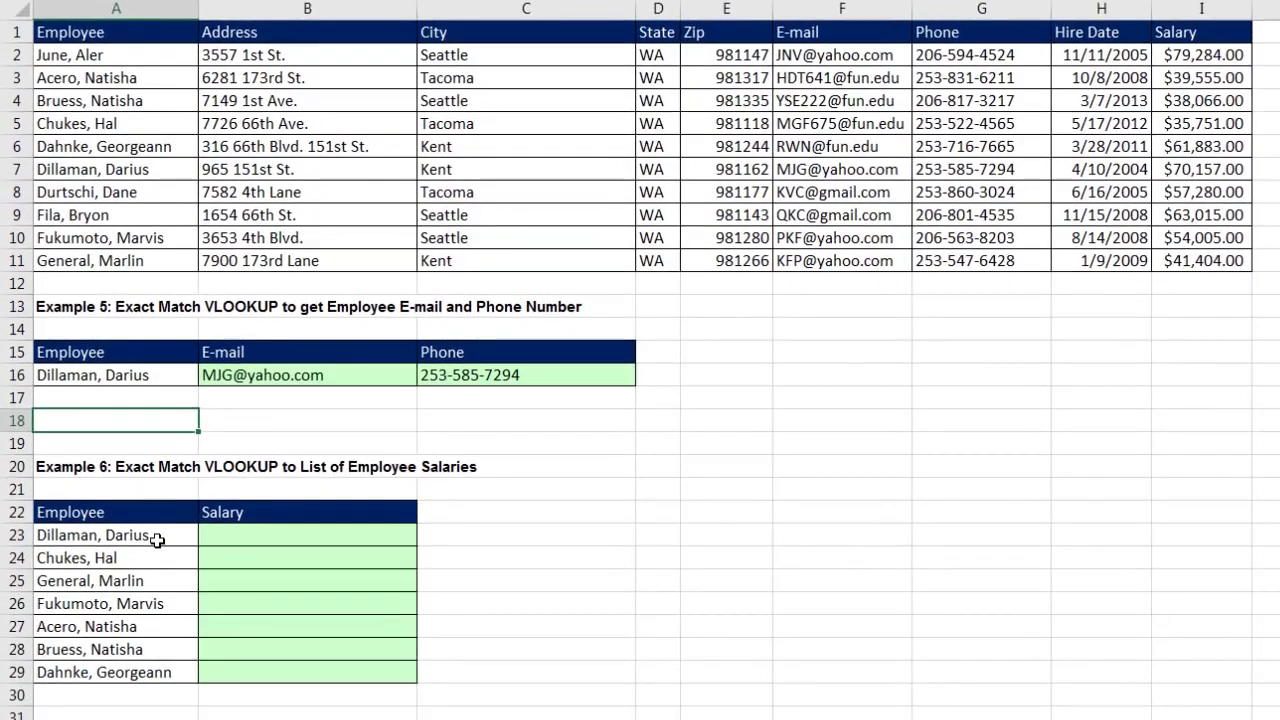
Start a salary VLOOKUP in B23 with lookup value A23 and the absolute table range $A$2:$I$11.
left_click(251, 541)
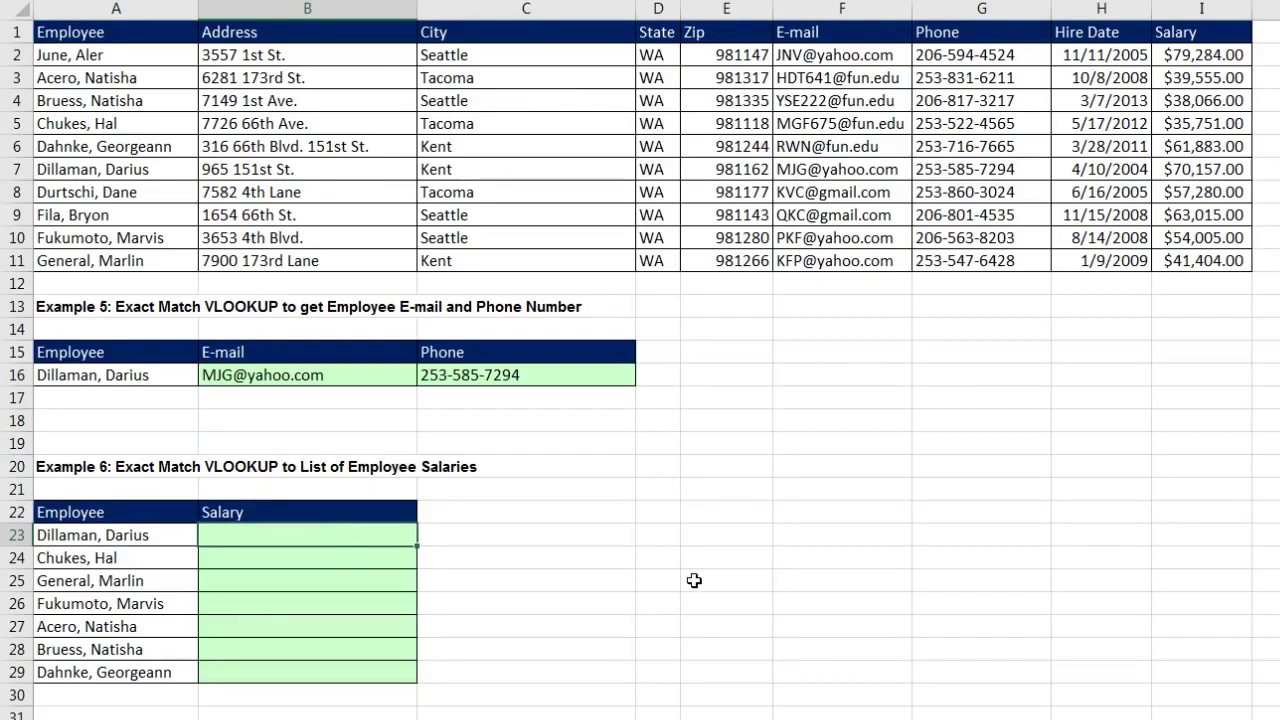
type("=vl")
key("Tab")
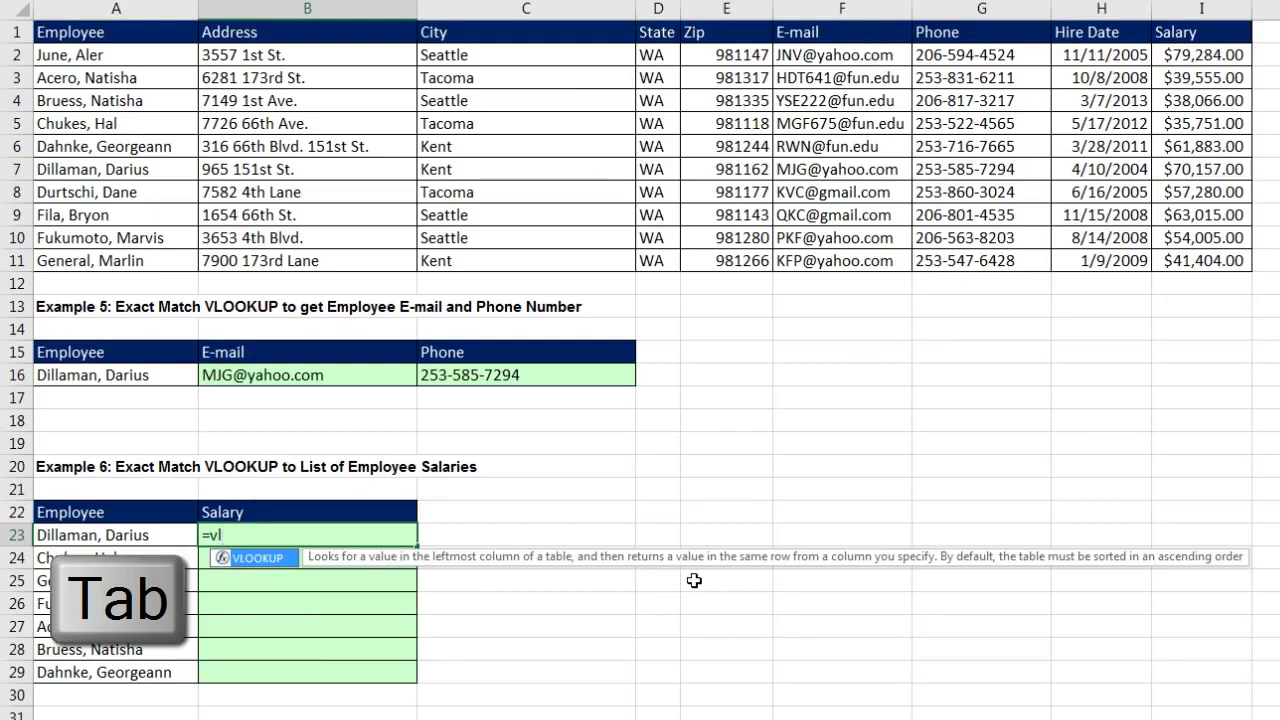
key("Left")
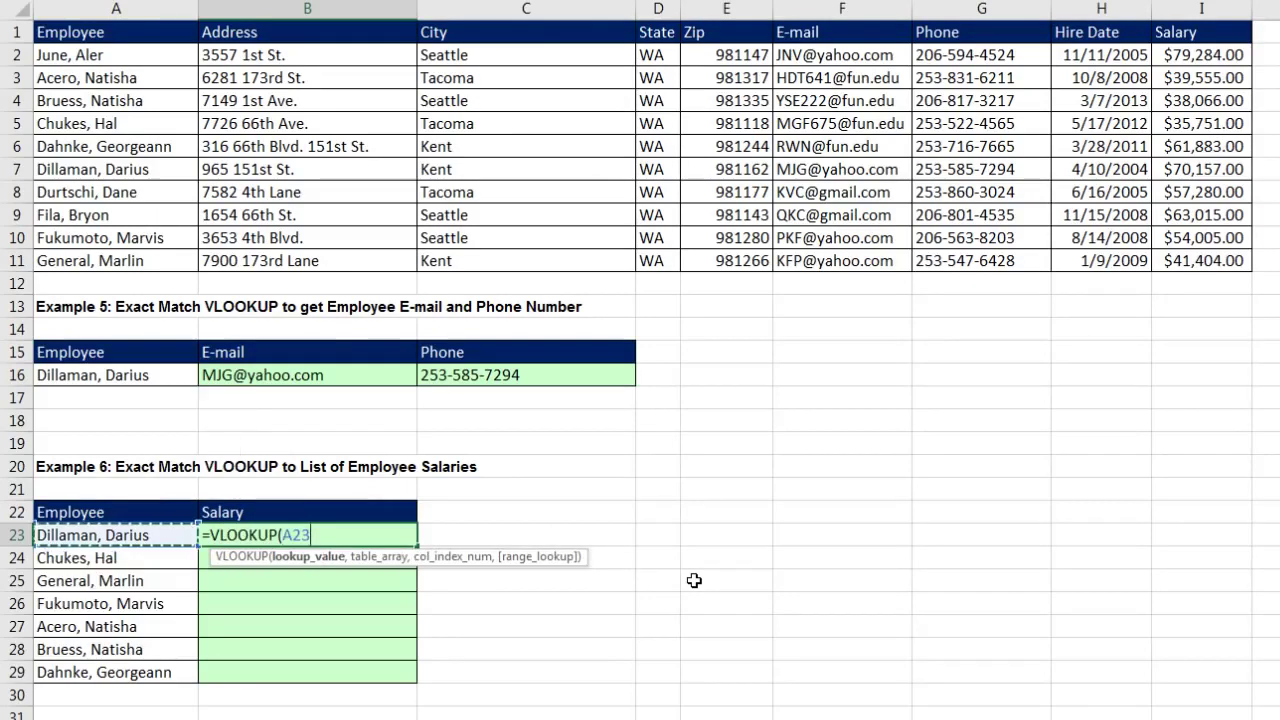
type(",")
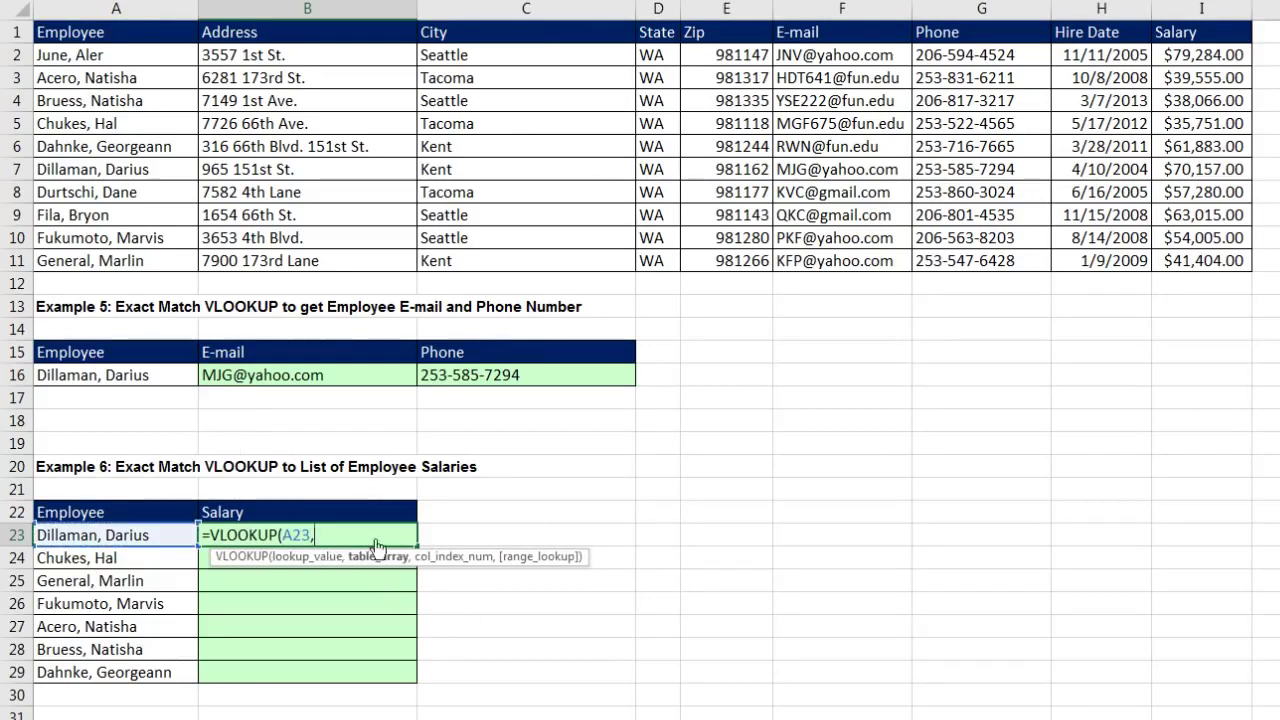
left_click_drag(140, 55, 1169, 263)
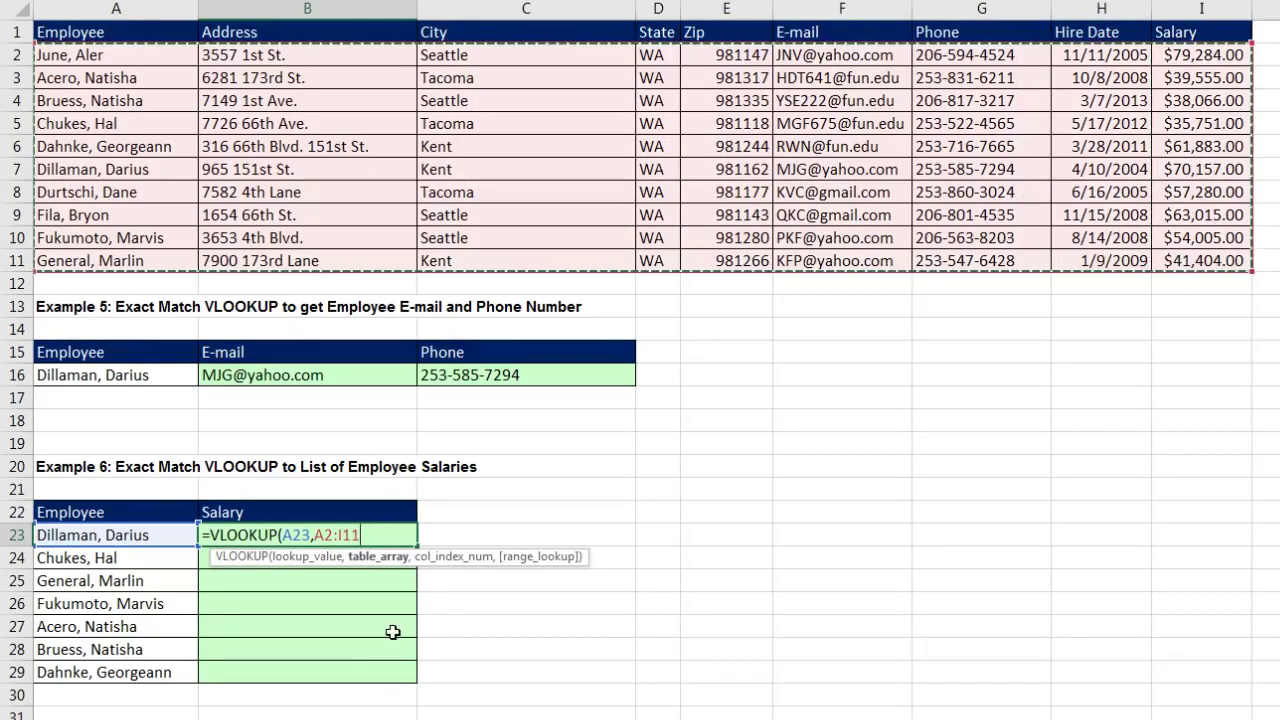
key("F4")
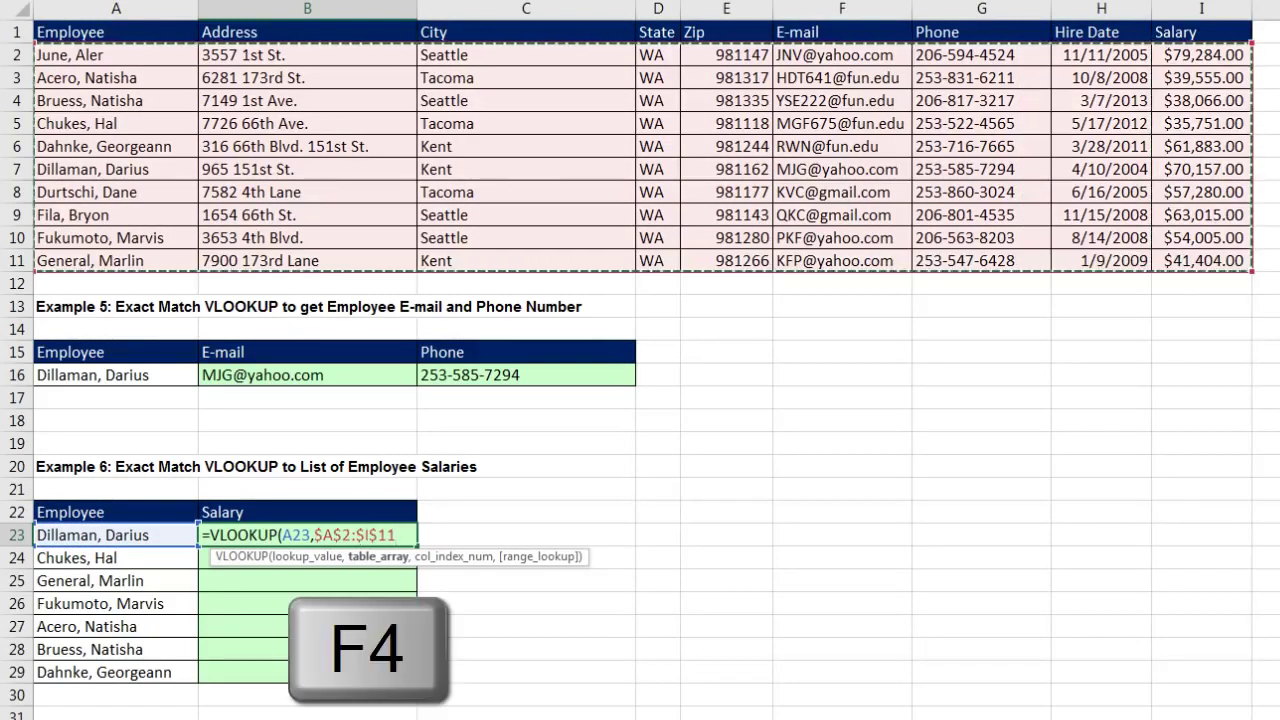
type(",")
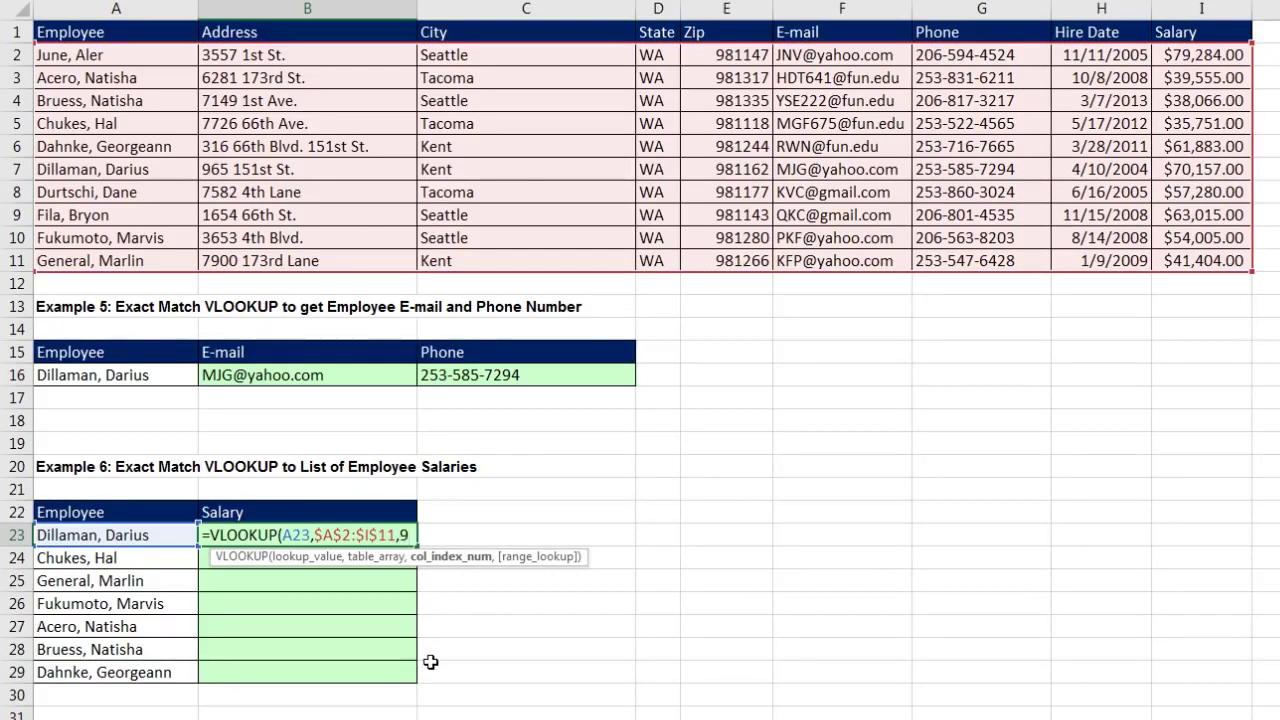
Complete the salary VLOOKUP in B23 with column index 9 and 0 for exact match, keeping the cell selected.
type("9,")
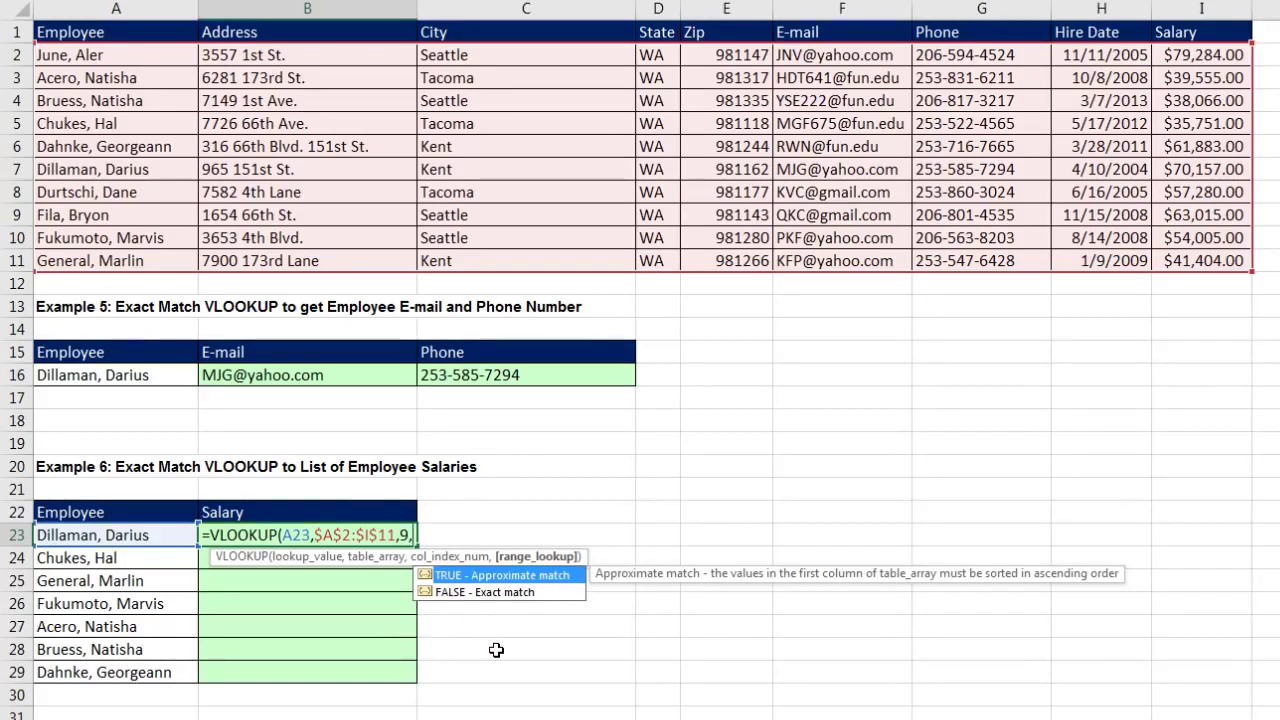
type("0")
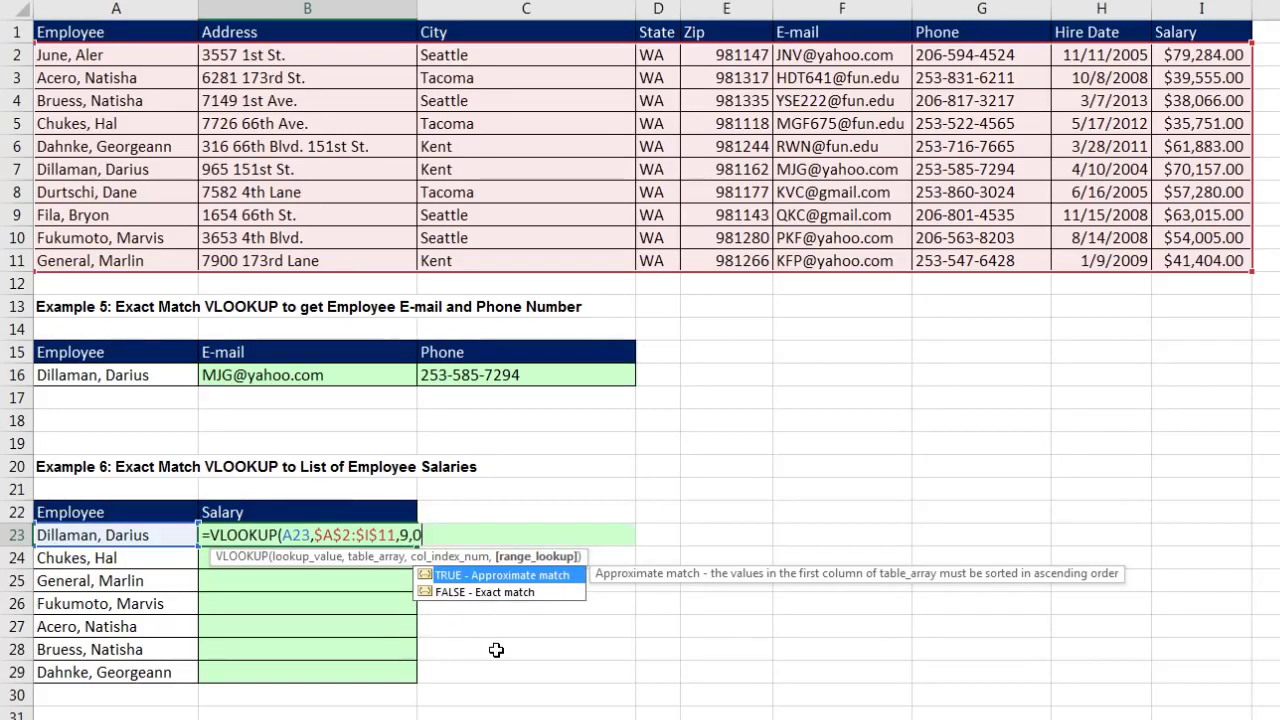
type(")")
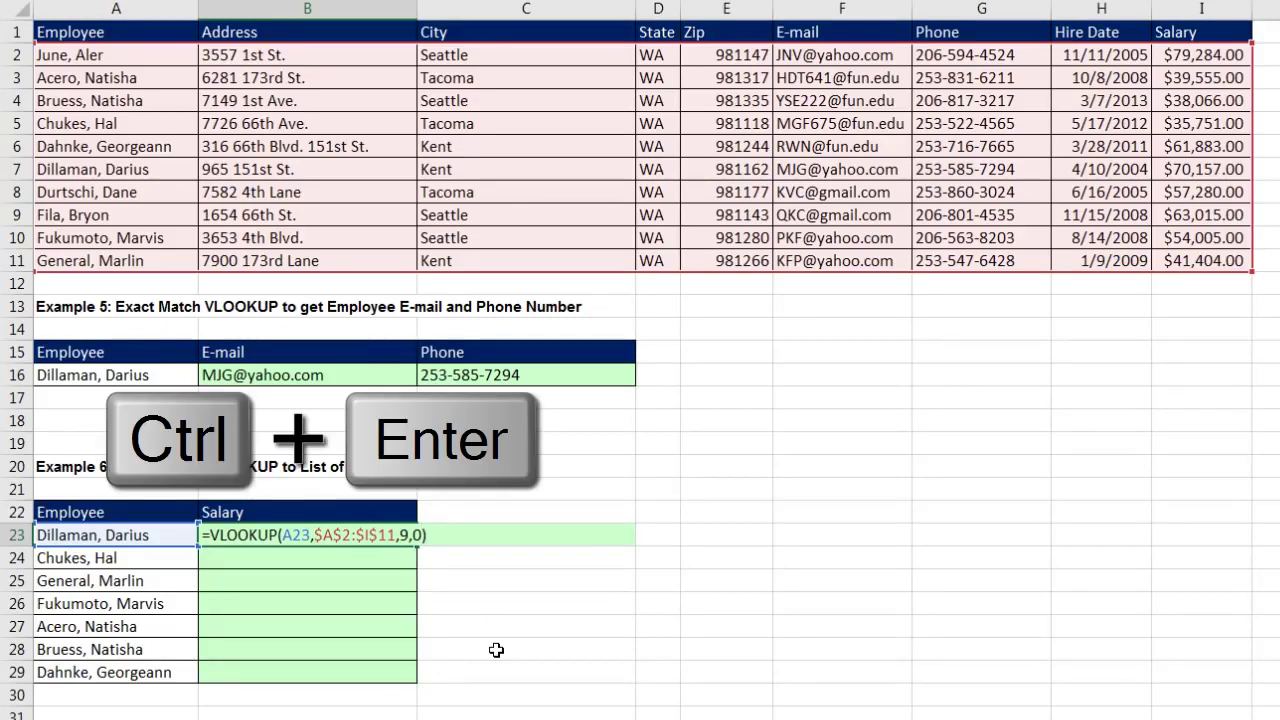
key("ctrl+Return")
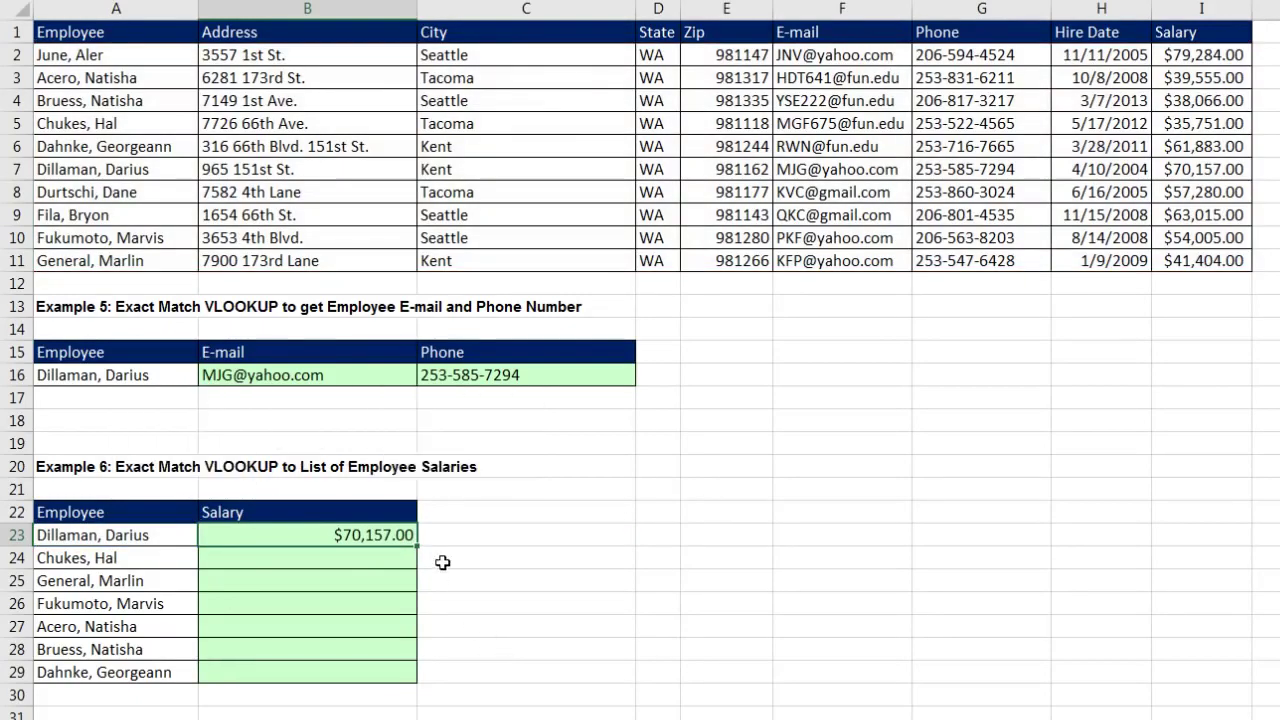
Fill the salary VLOOKUP down from B23 to B29 and check the cell references in the last formula.
double_click(418, 543)
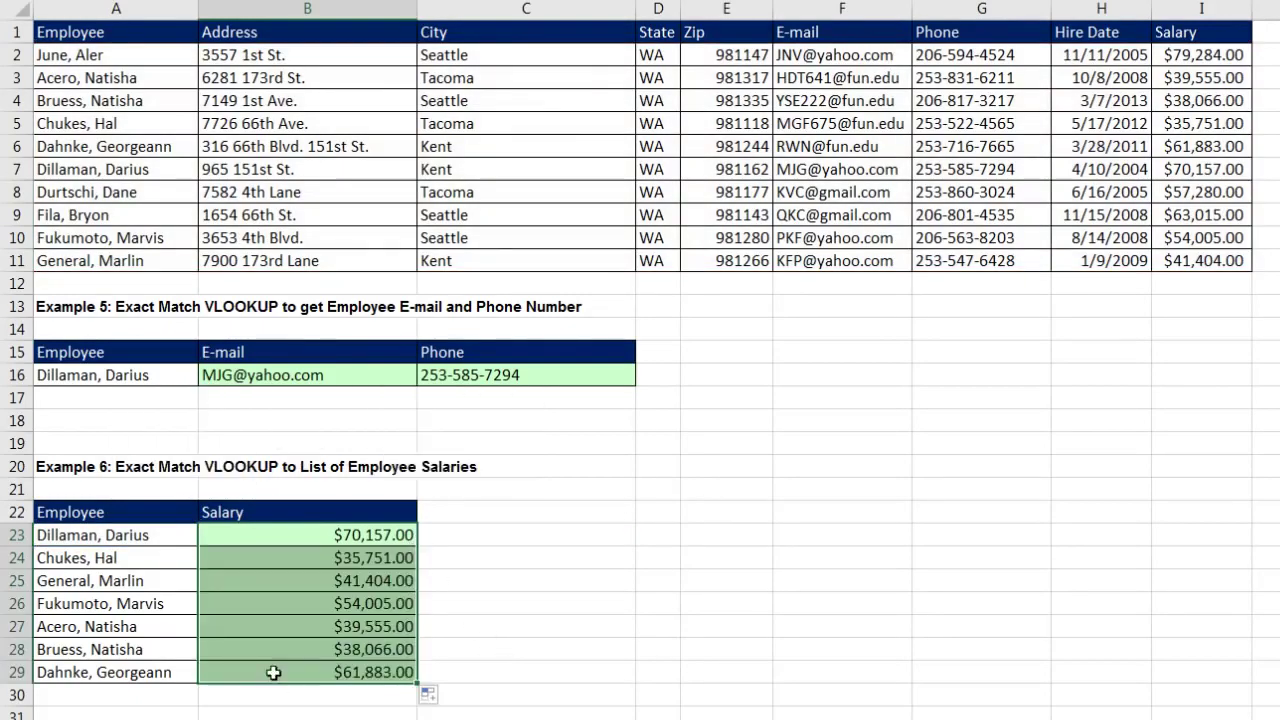
left_click(274, 668)
key("F2")
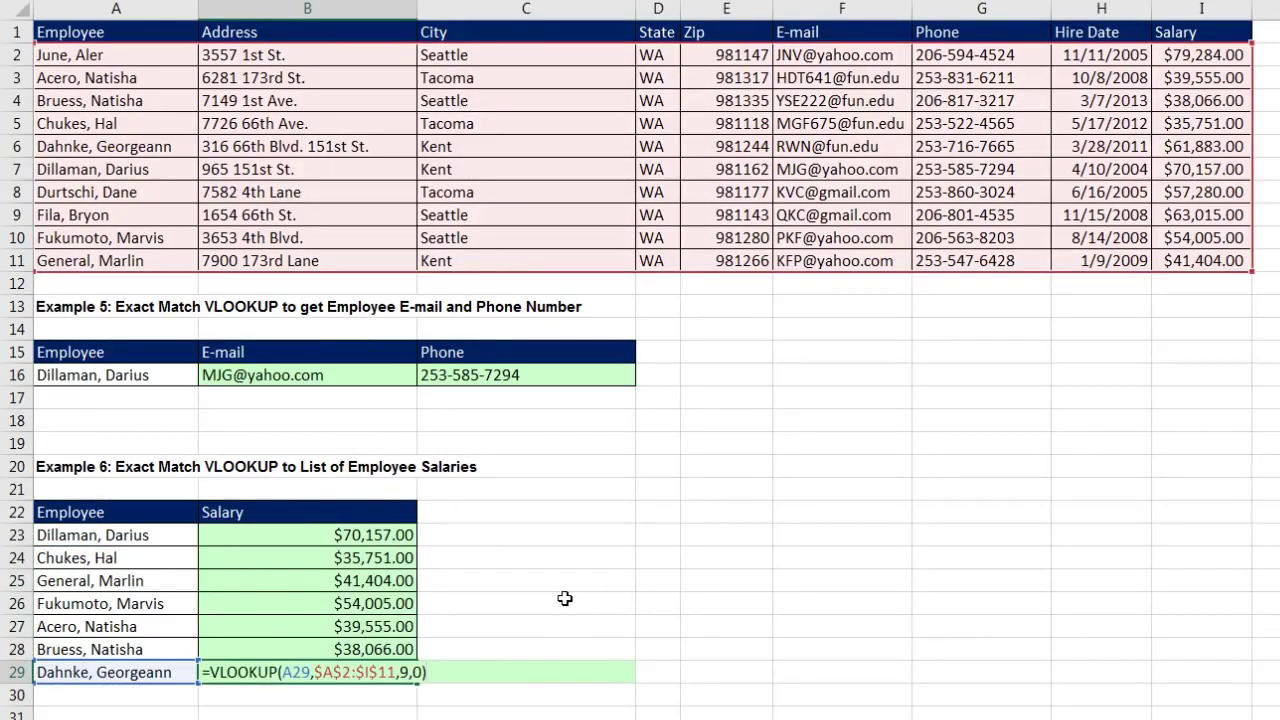
key("Escape")
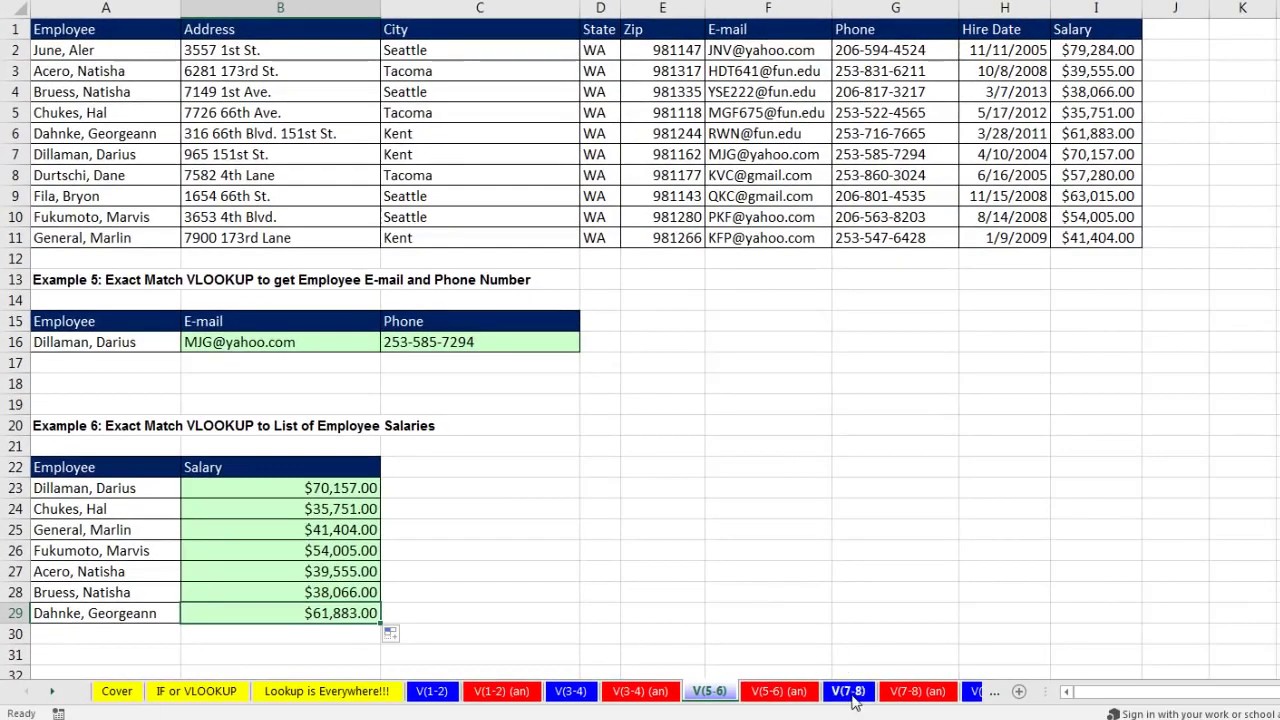
On sheet V(7-8), enter the approximate-match tax lookup =VLOOKUP(D4,A4:B8,2) in E4.
left_click(853, 696)
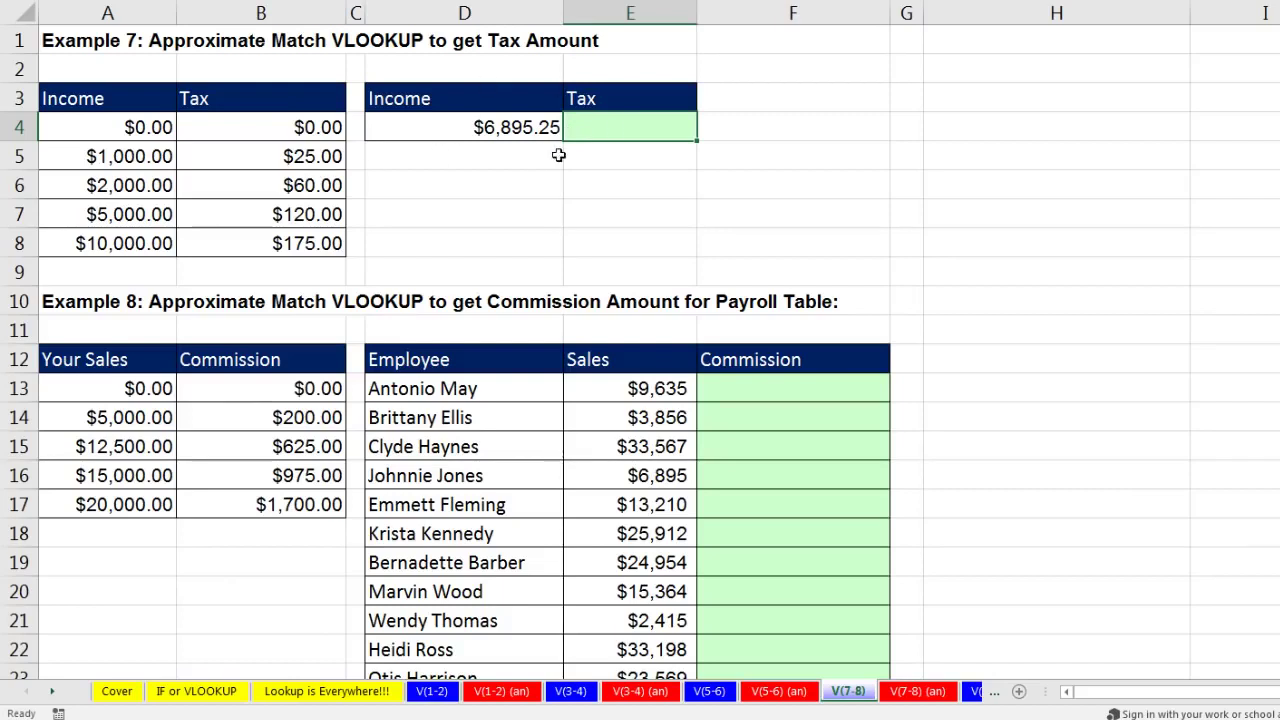
type("=vl")
key("Tab")
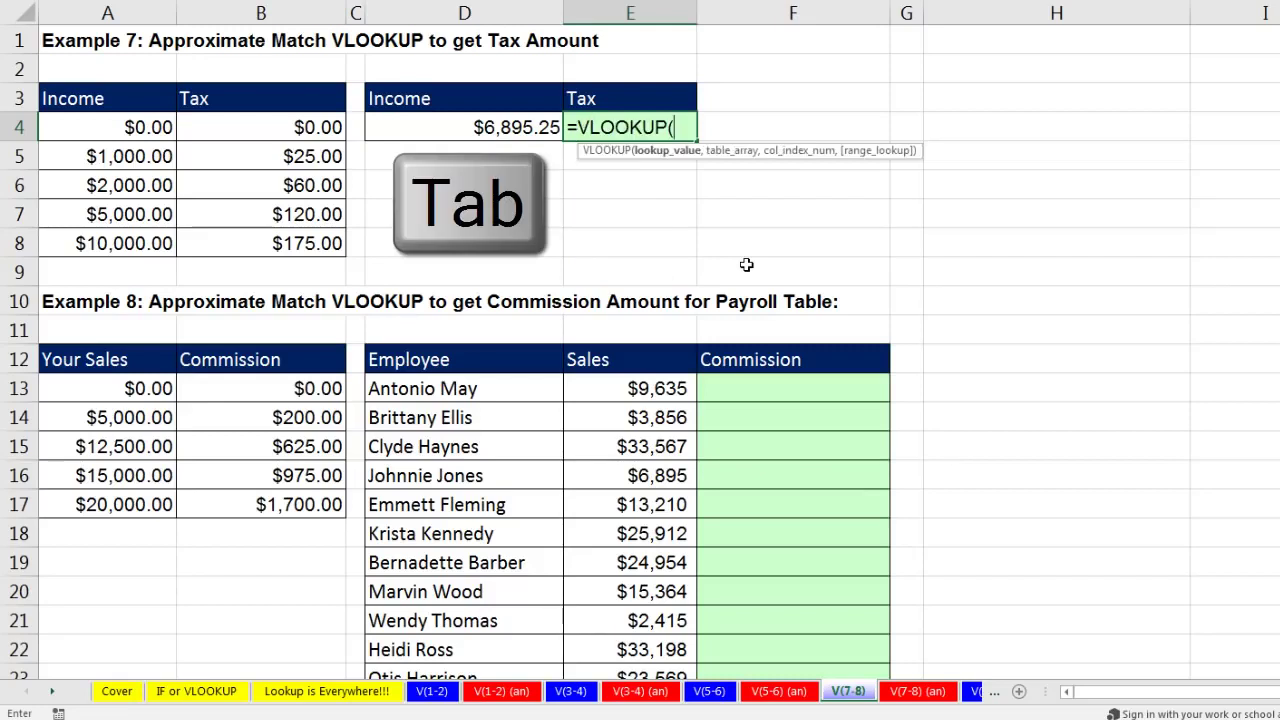
key("Left")
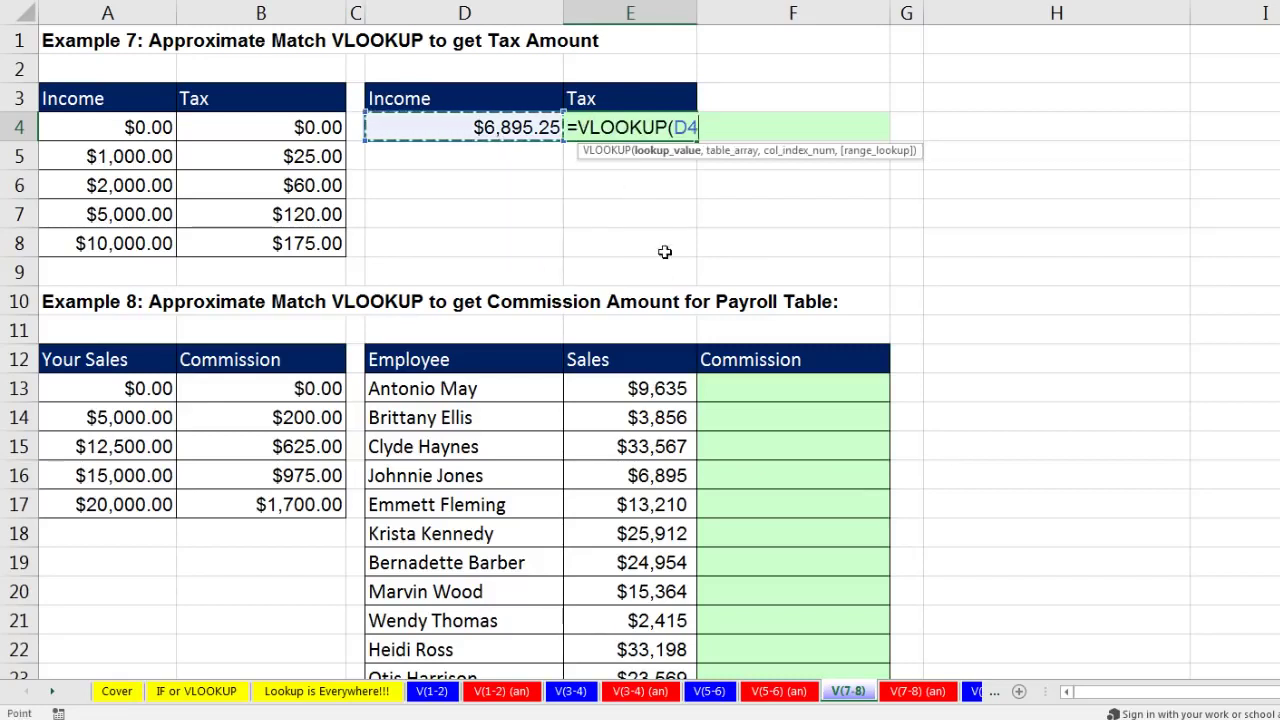
type(",")
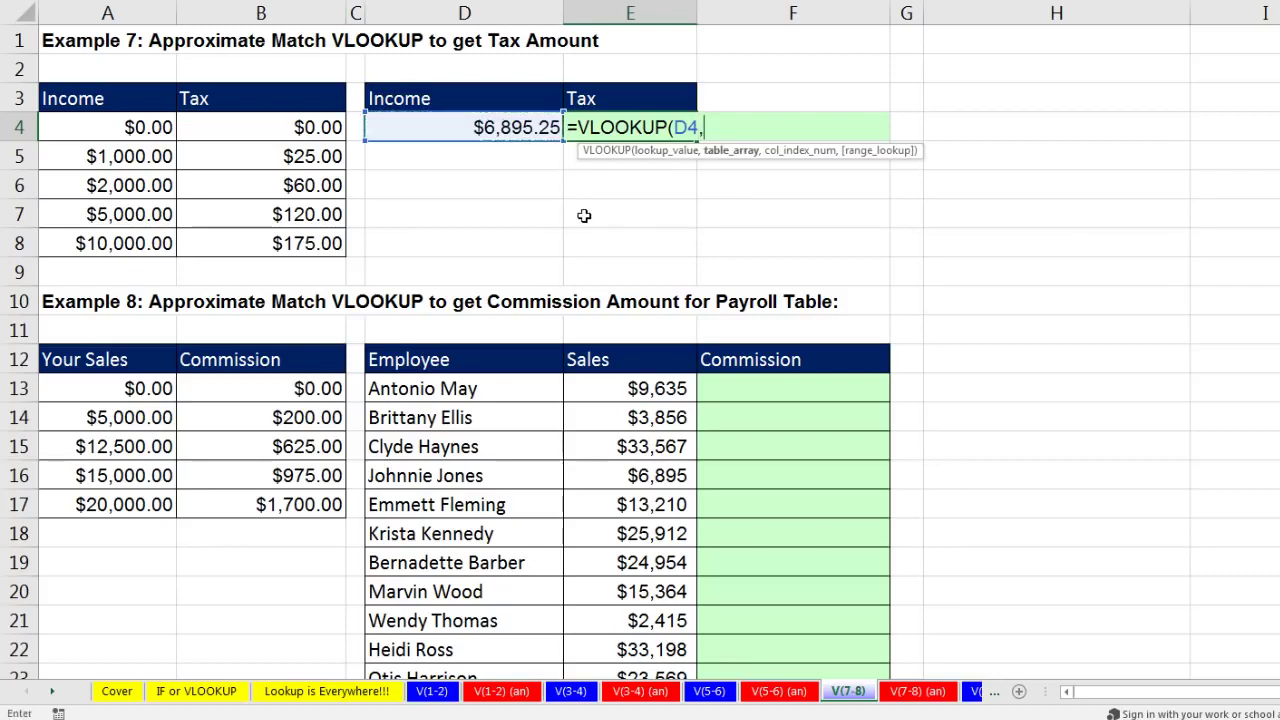
left_click_drag(138, 126, 257, 240)
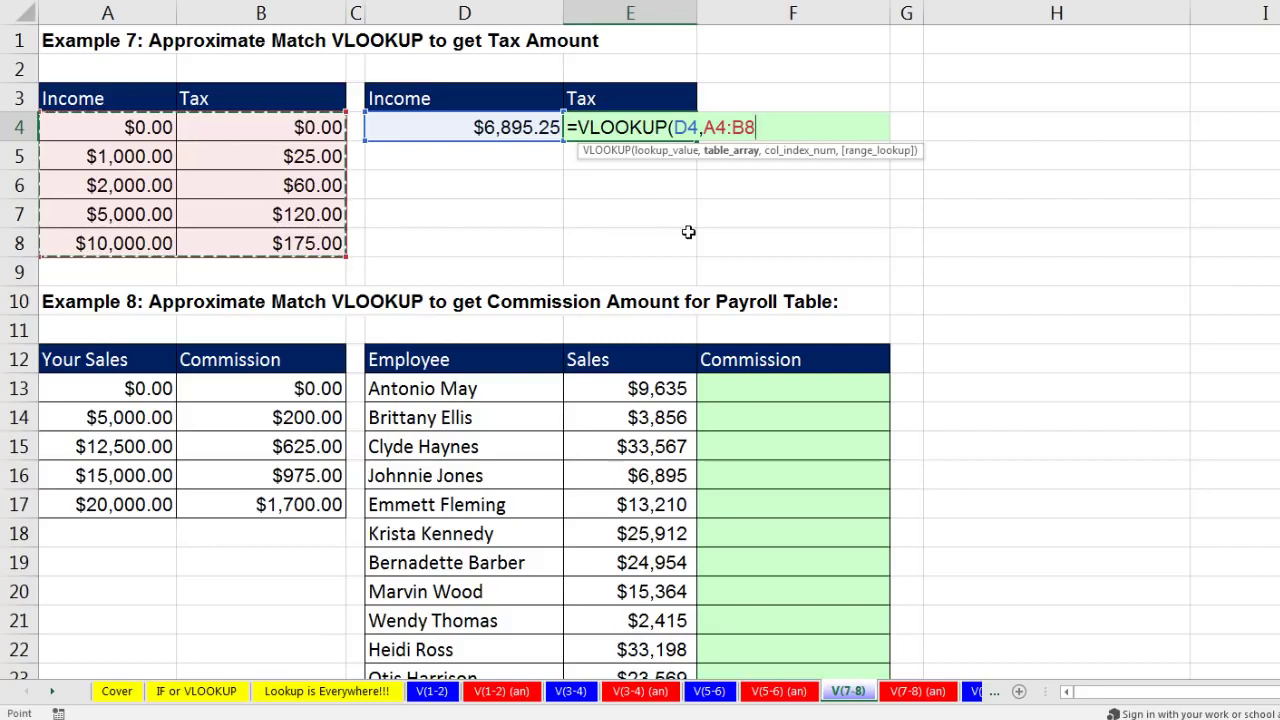
type(",2")
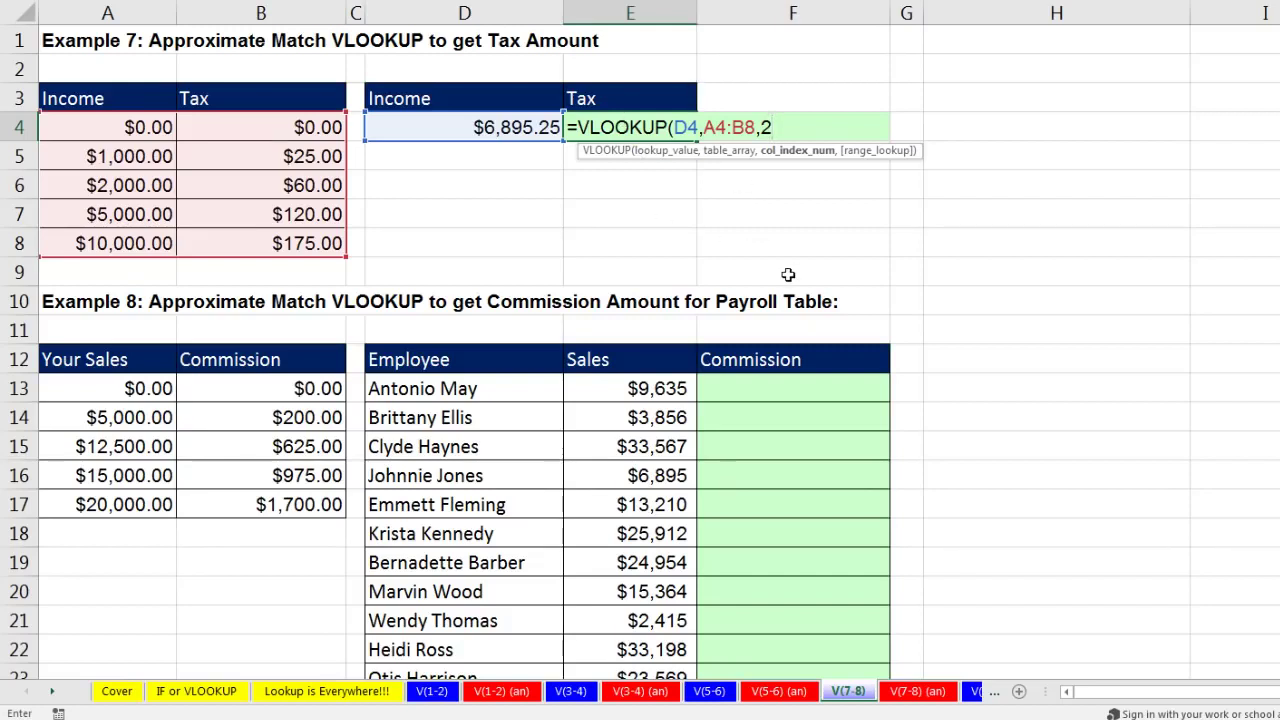
type(")")
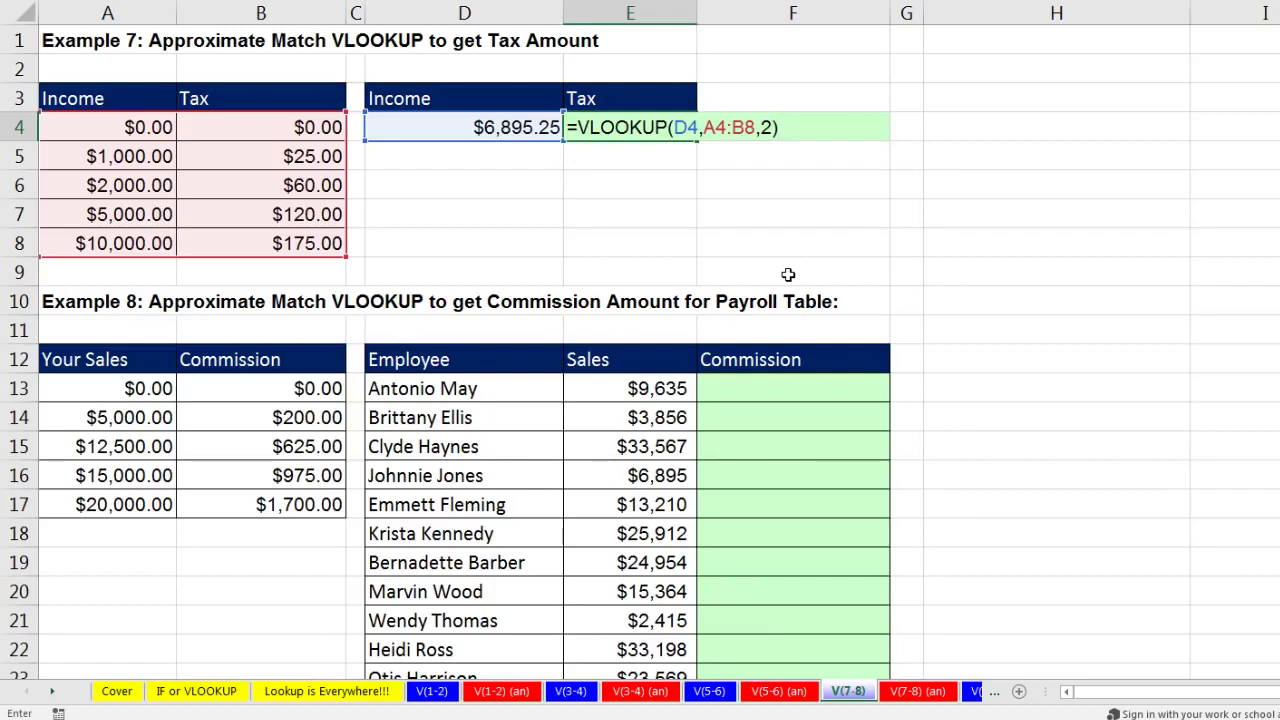
key("Return")
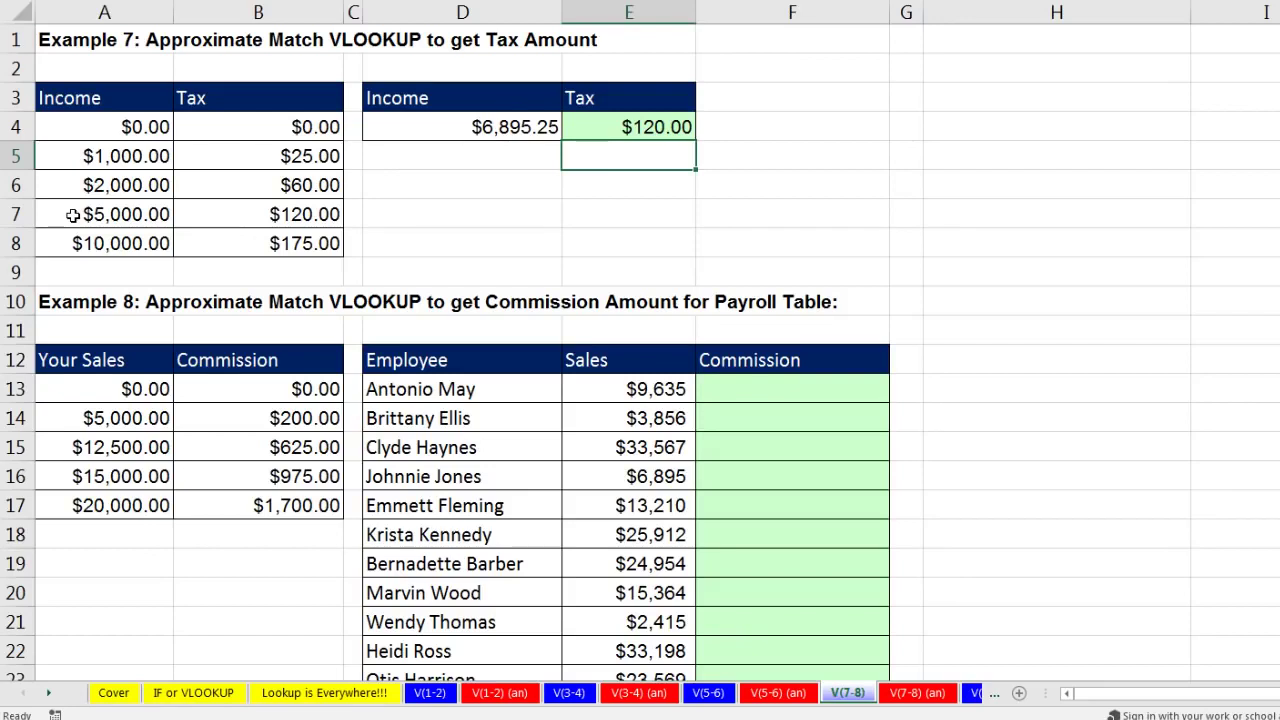
Examine the $5,000.00 row of the tax table and the full extent of the payroll table's Sales column.
left_click_drag(100, 212, 200, 208)
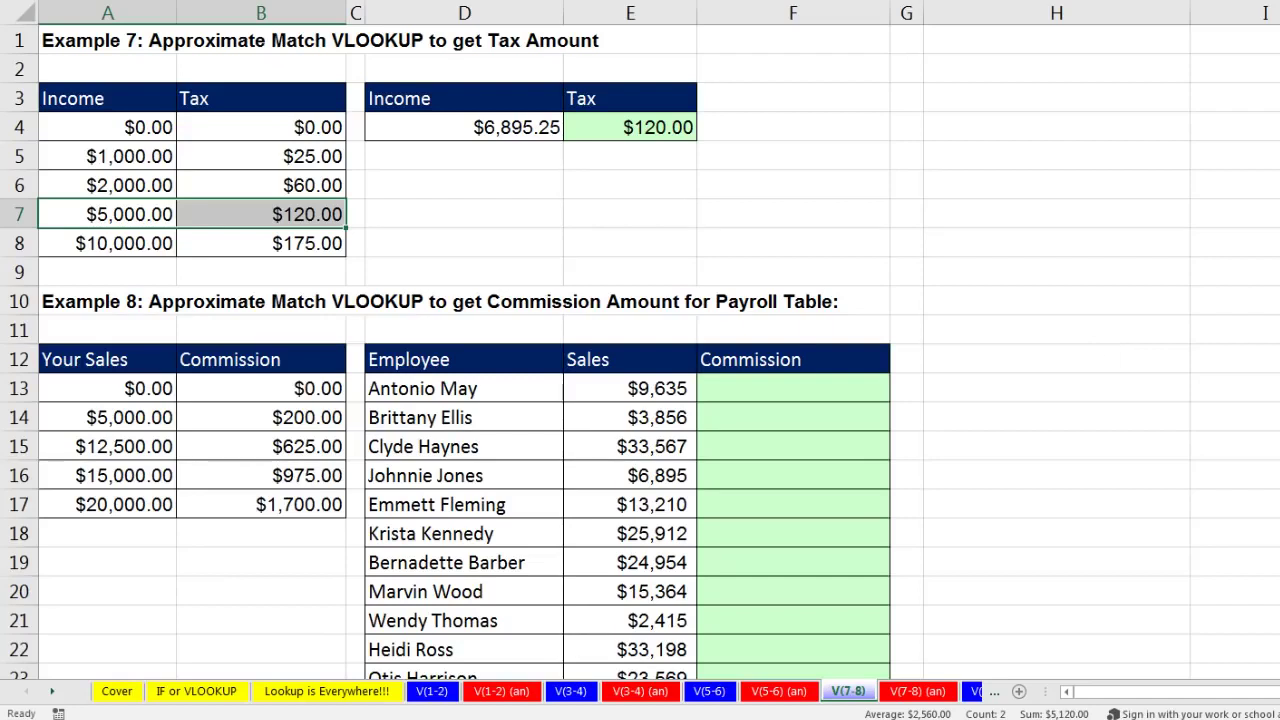
scroll(636, 127, "down", 3)
left_click(636, 127)
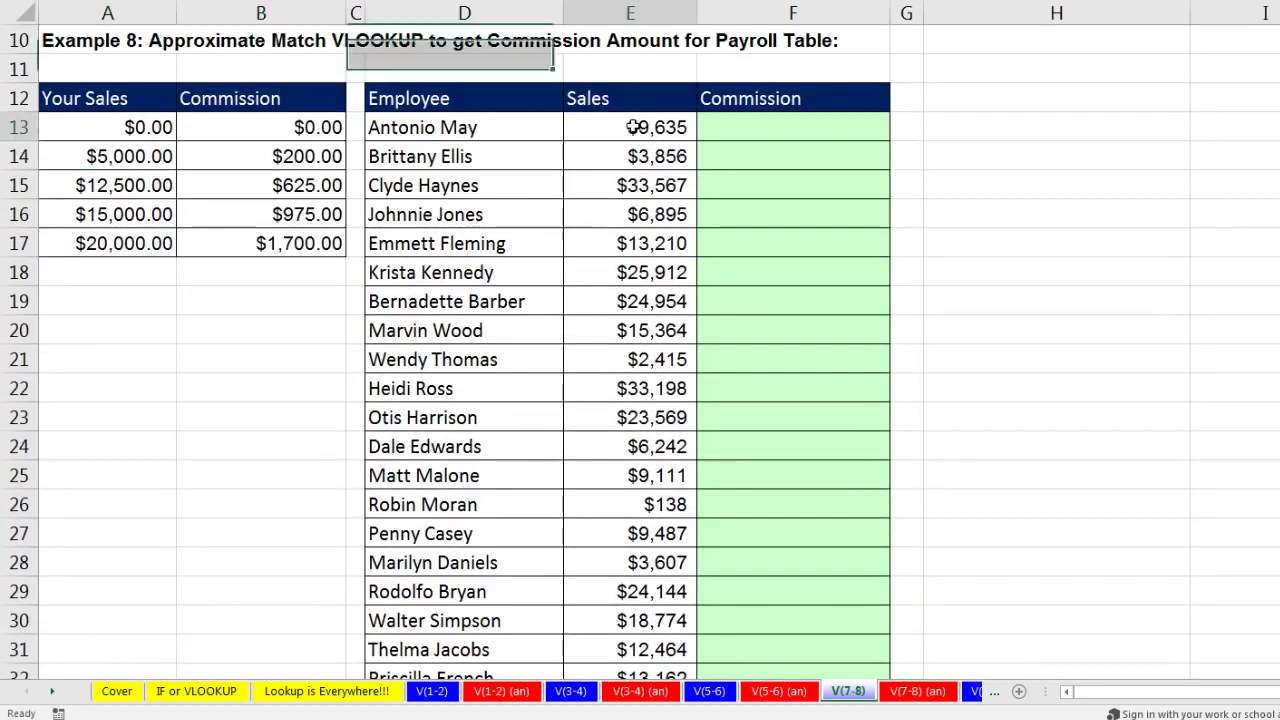
key("ctrl+Down")
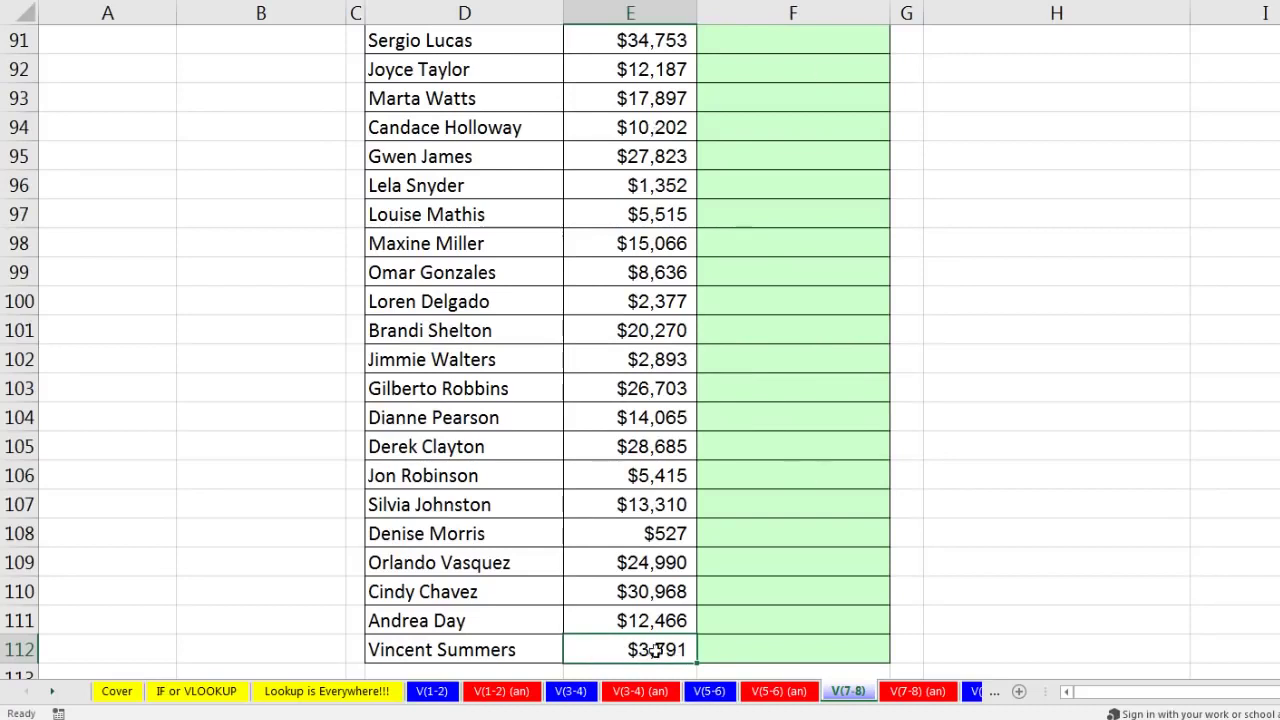
key("ctrl+Up")
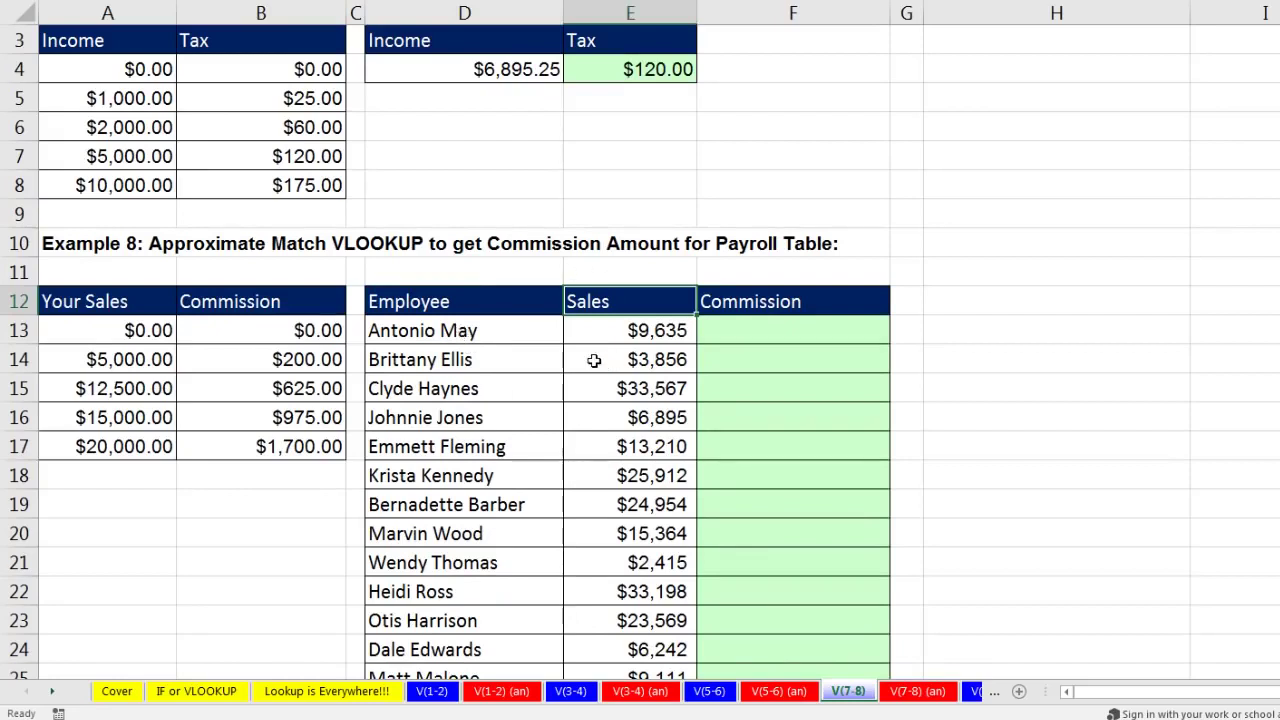
Examine the commission amounts in B13:B16 and the first three employees' sales in E13:E15.
left_click(285, 333)
left_click(289, 360)
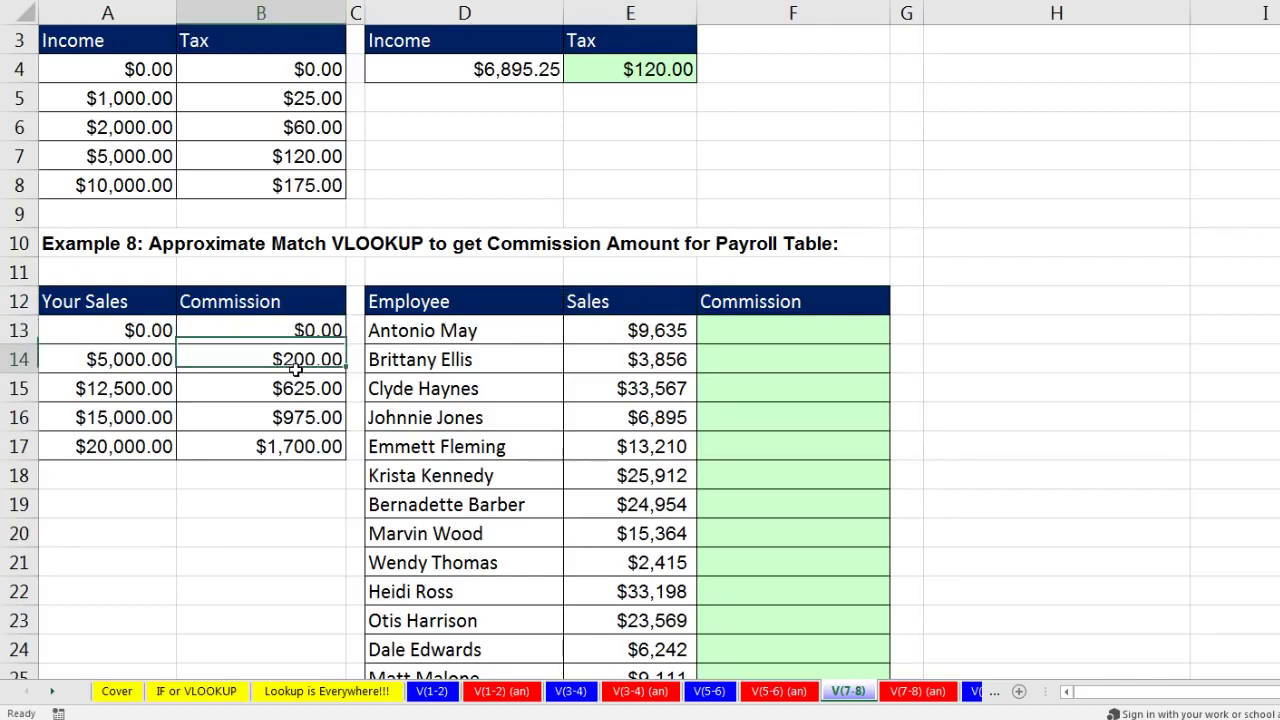
left_click(299, 392)
left_click(305, 421)
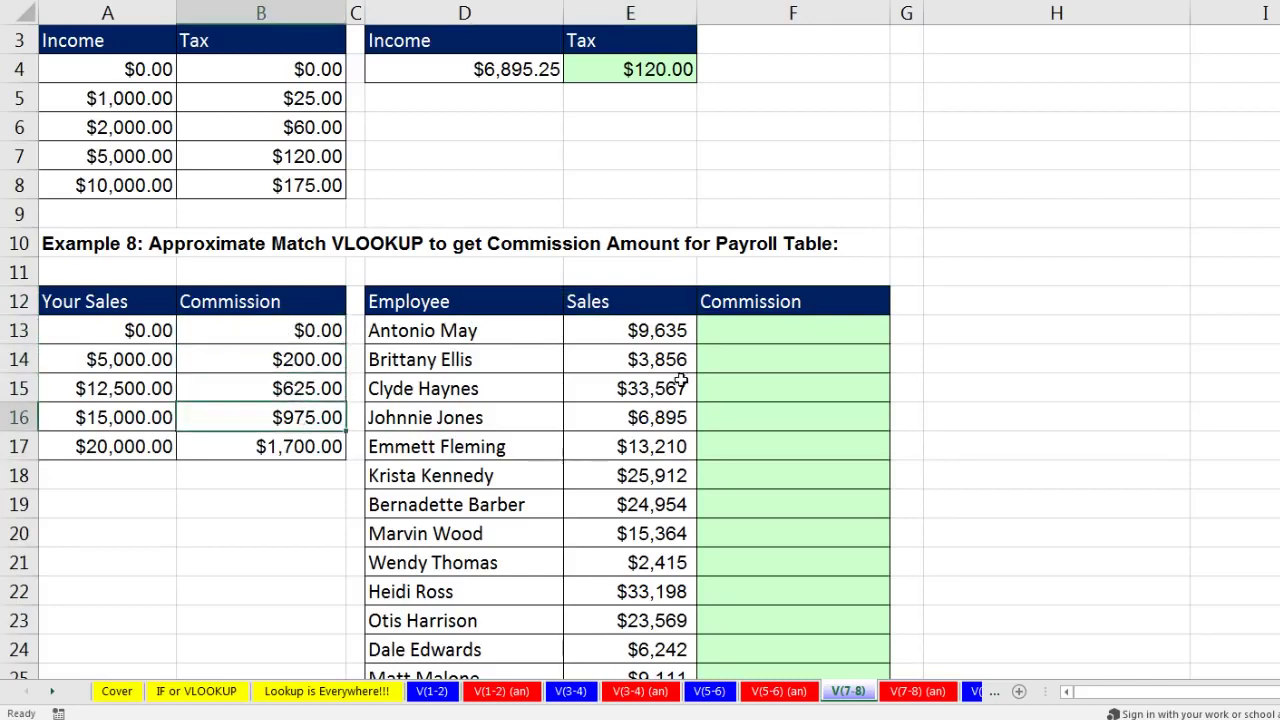
left_click(651, 338)
left_click(652, 358)
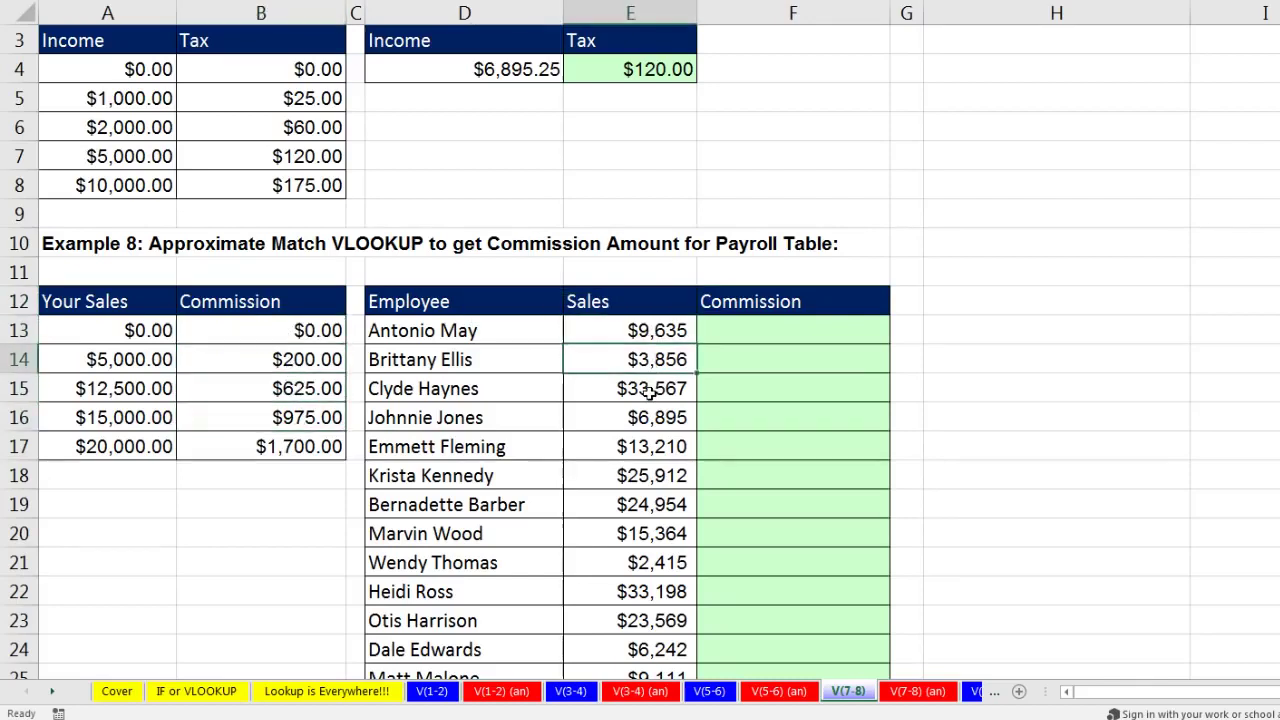
left_click(650, 394)
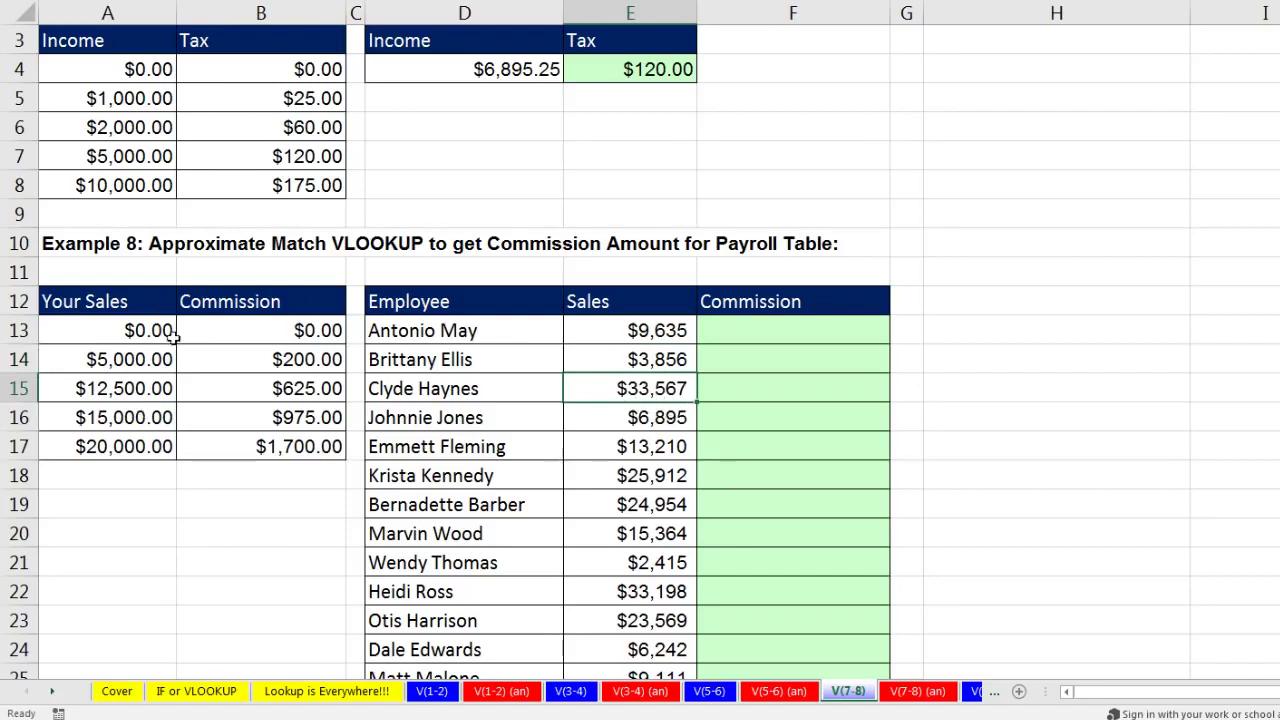
Start a VLOOKUP in F13 with E13 as the lookup value and the absolute range $A$13:$B$17 as the table array.
left_click(735, 331)
type("=vl")
key("Tab")
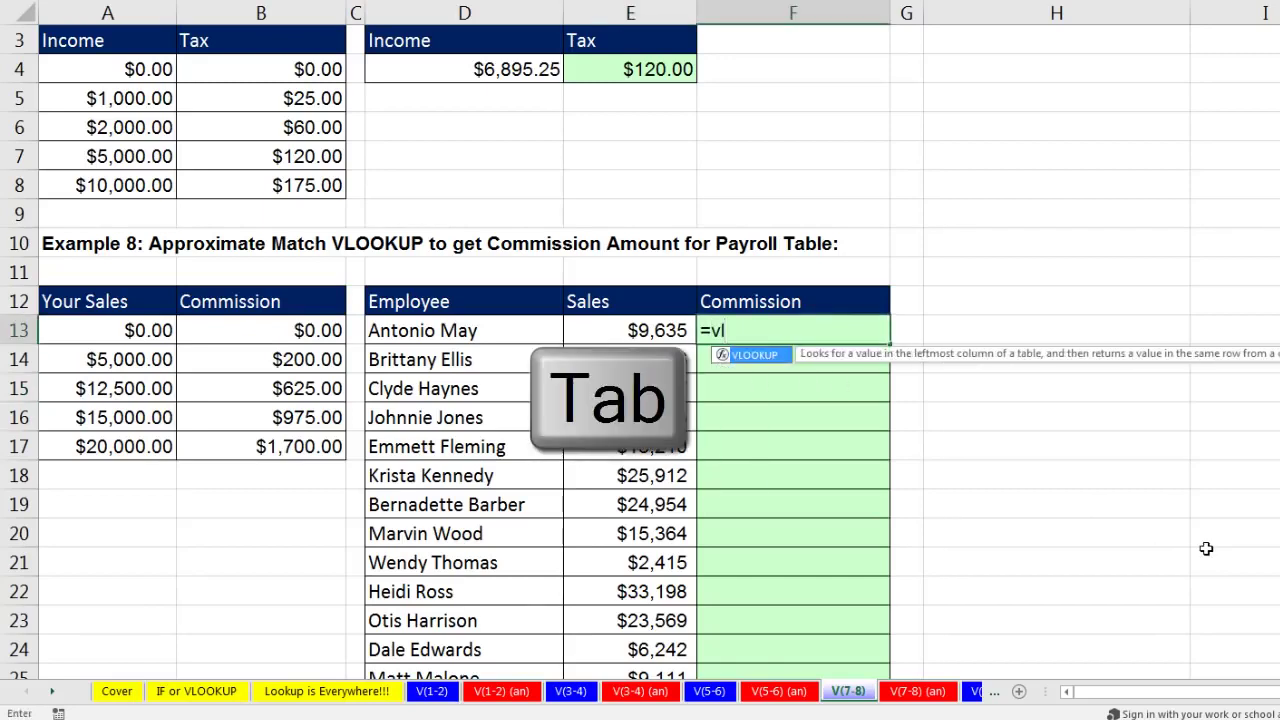
key("Left")
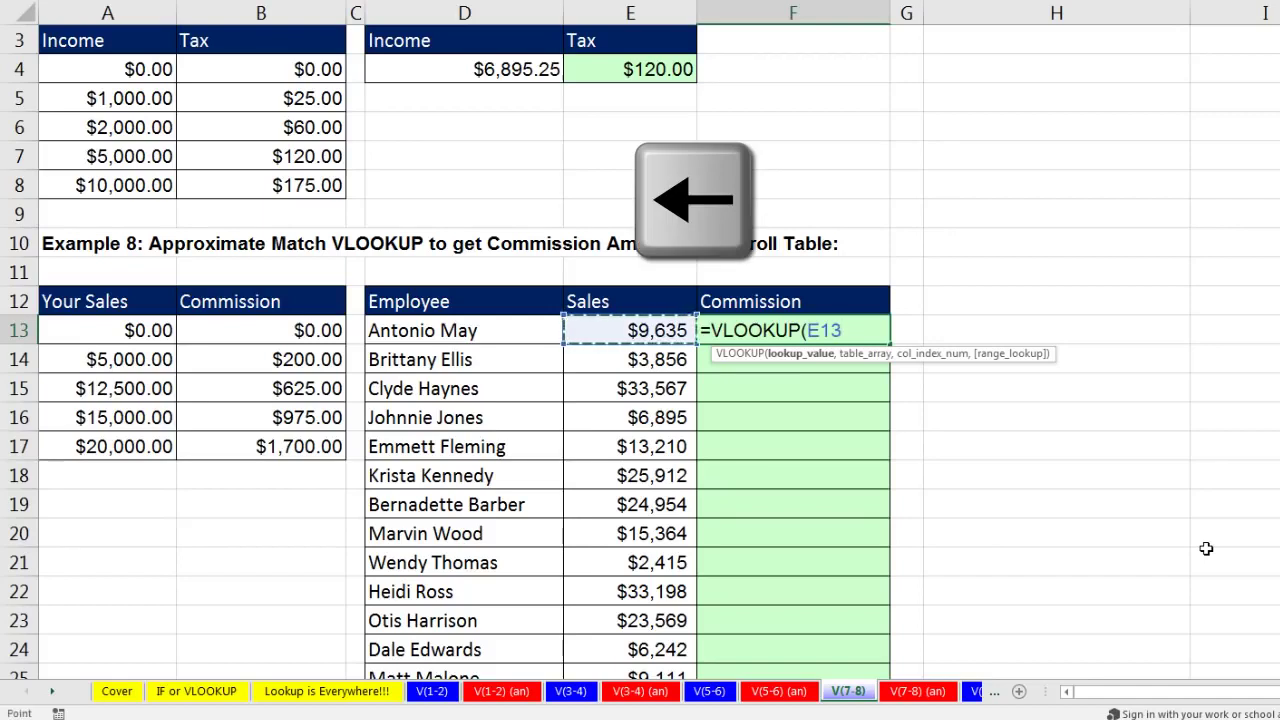
type(",")
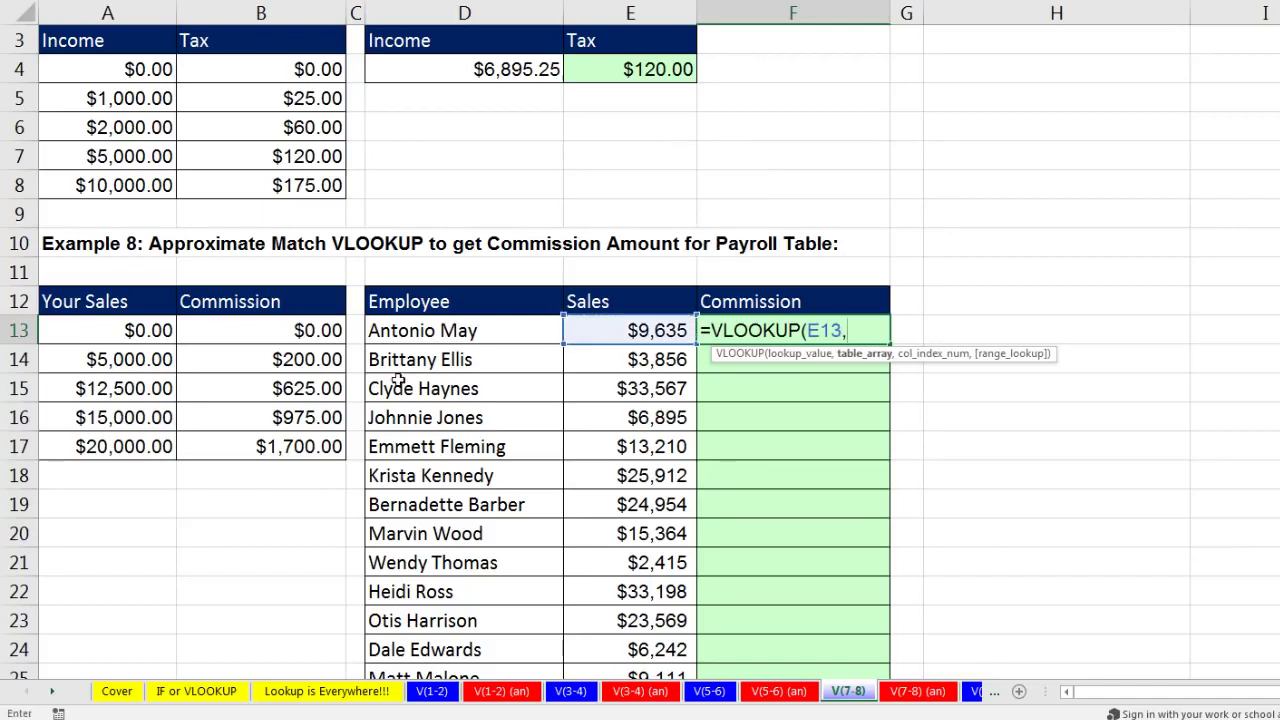
left_click_drag(140, 330, 250, 444)
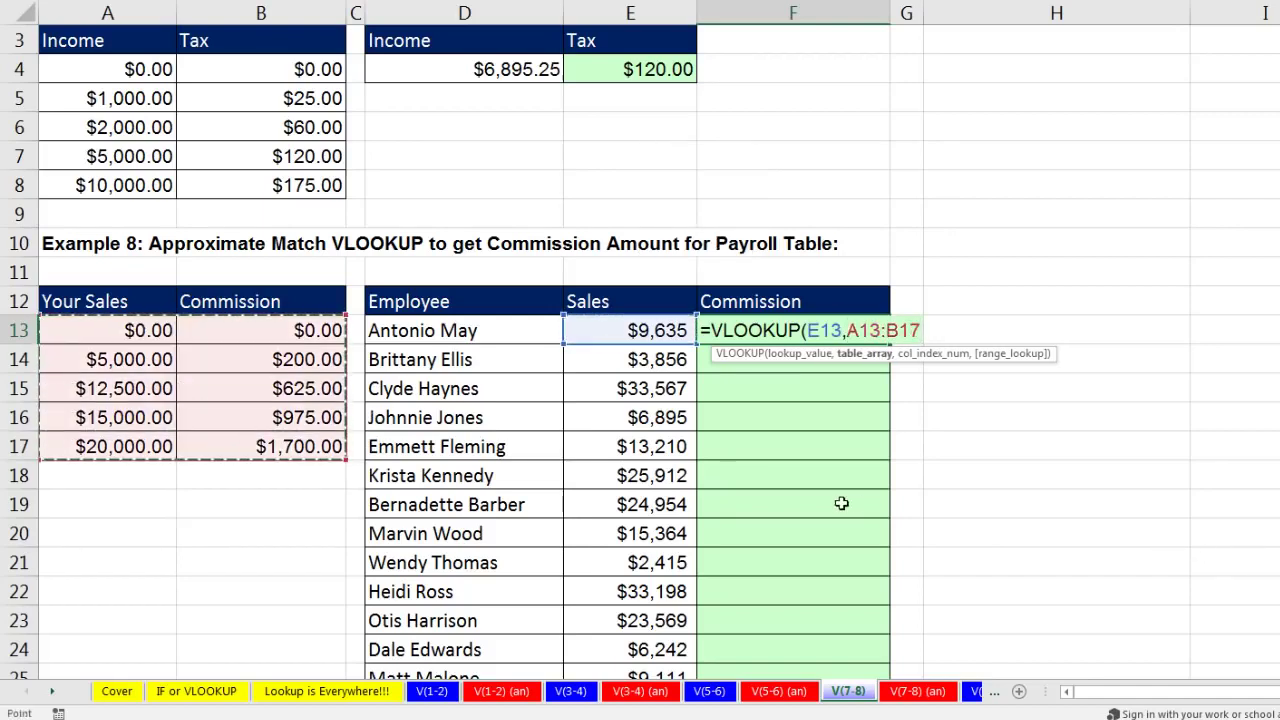
key("F4")
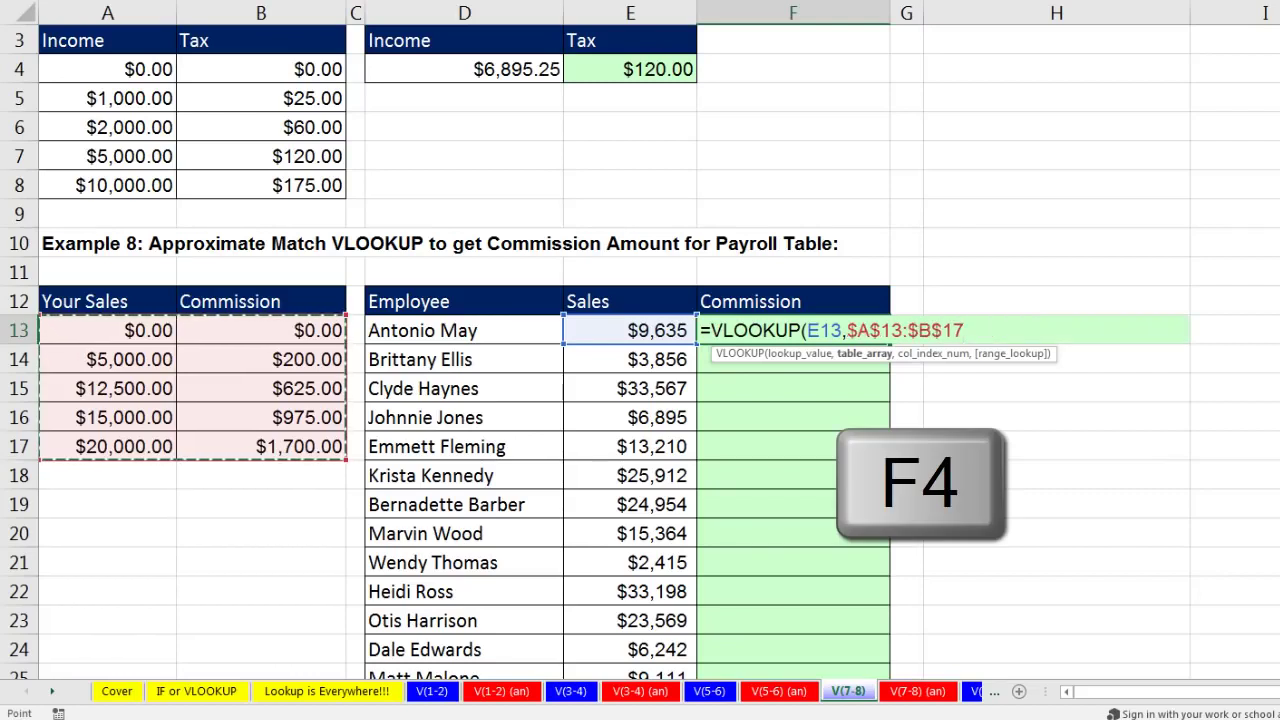
Complete the commission VLOOKUP in F13 with column index 2, omitting the range lookup argument and keeping the cell selected.
type(",2")
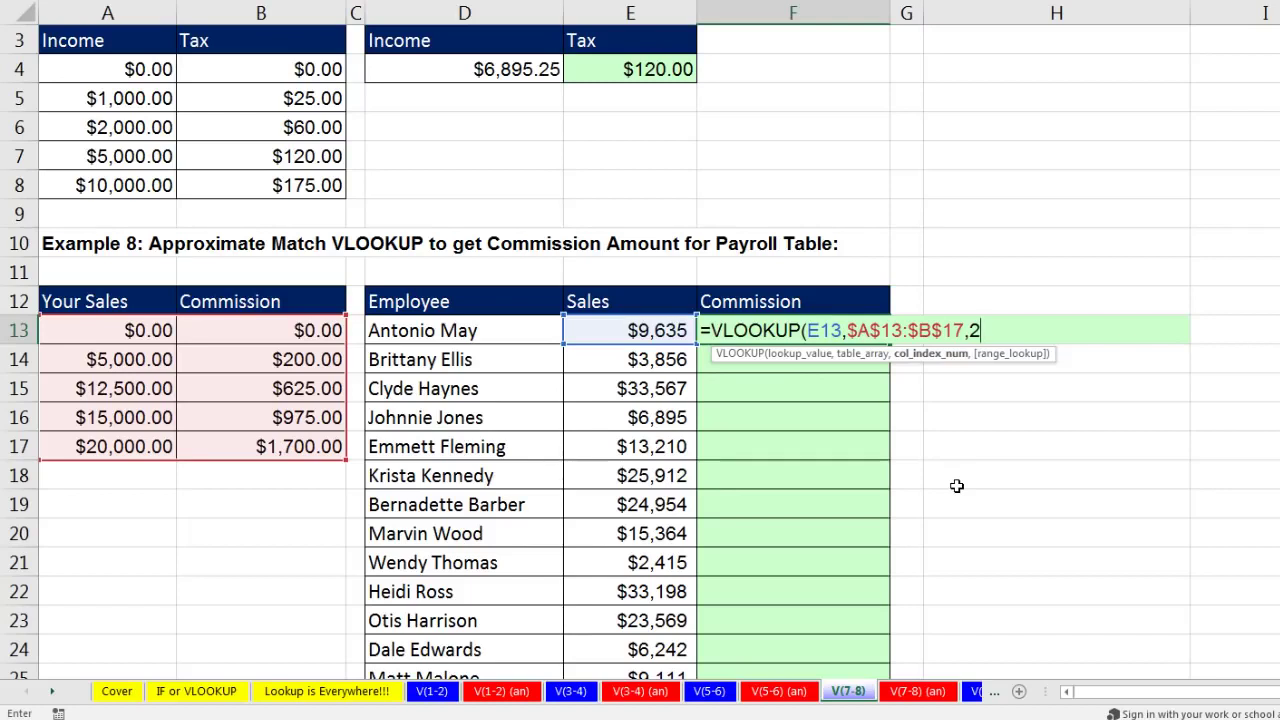
type(",")
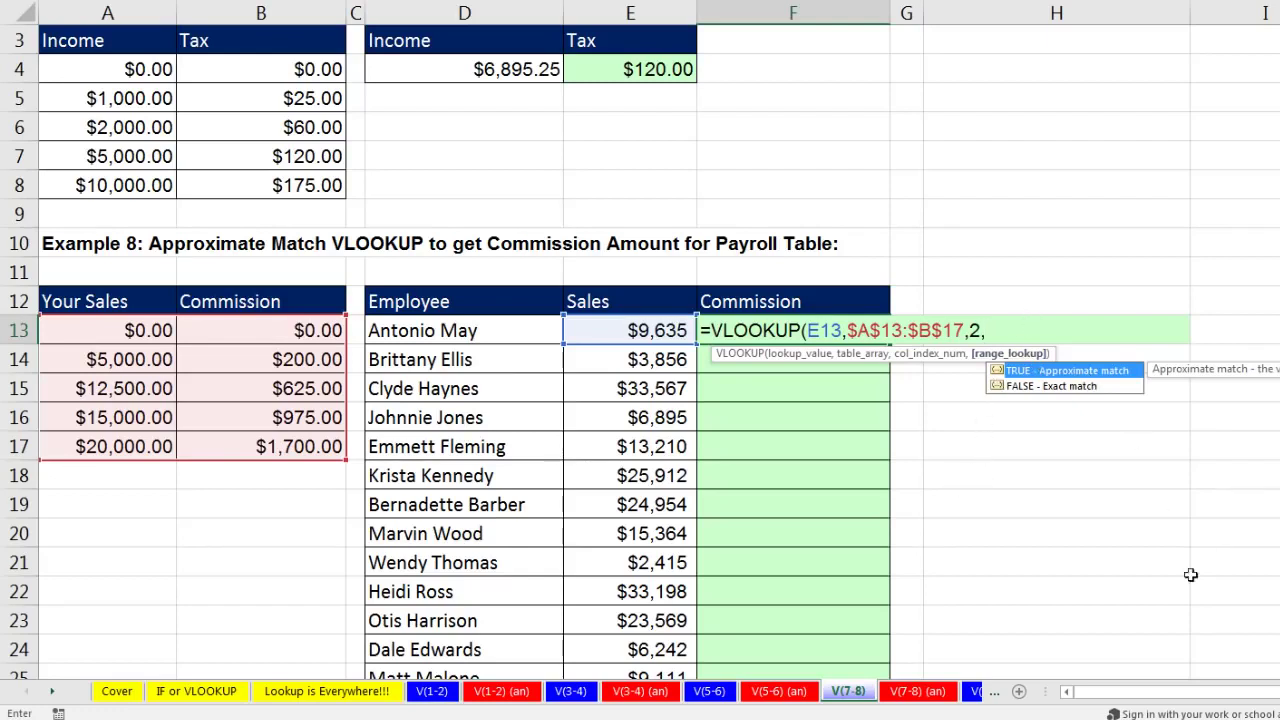
type(")")
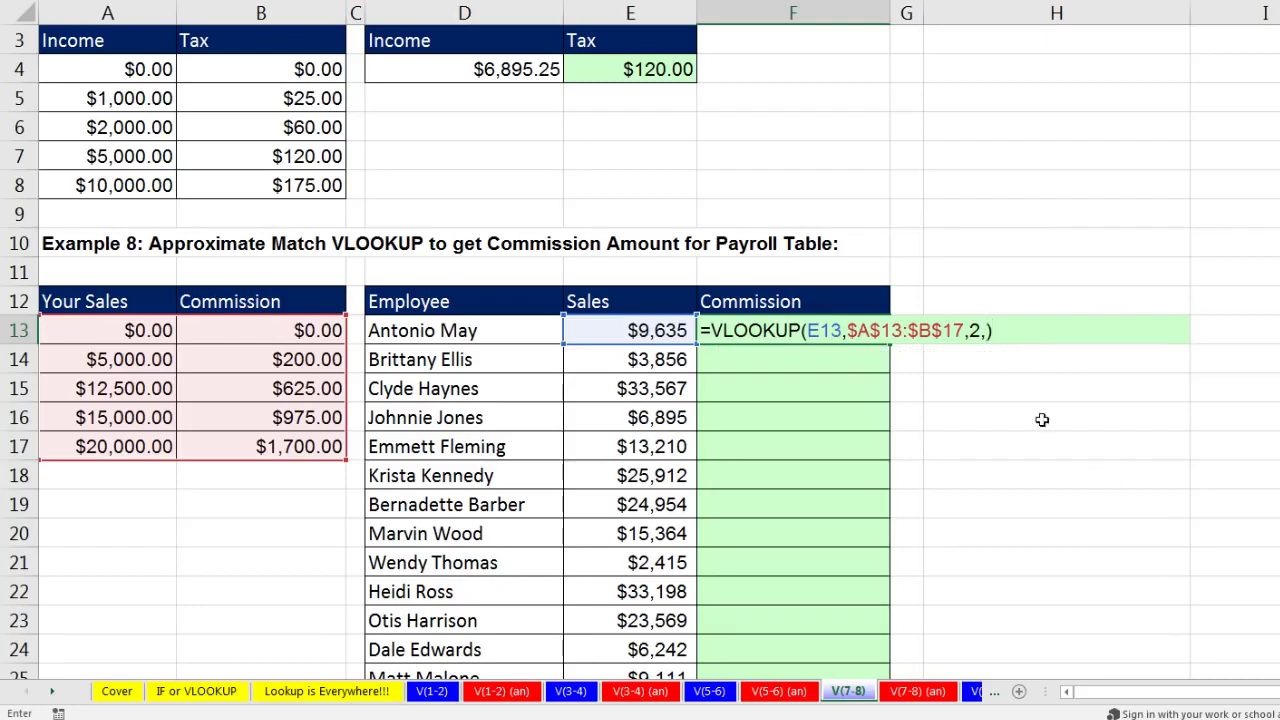
key("BackSpace")
key("BackSpace")
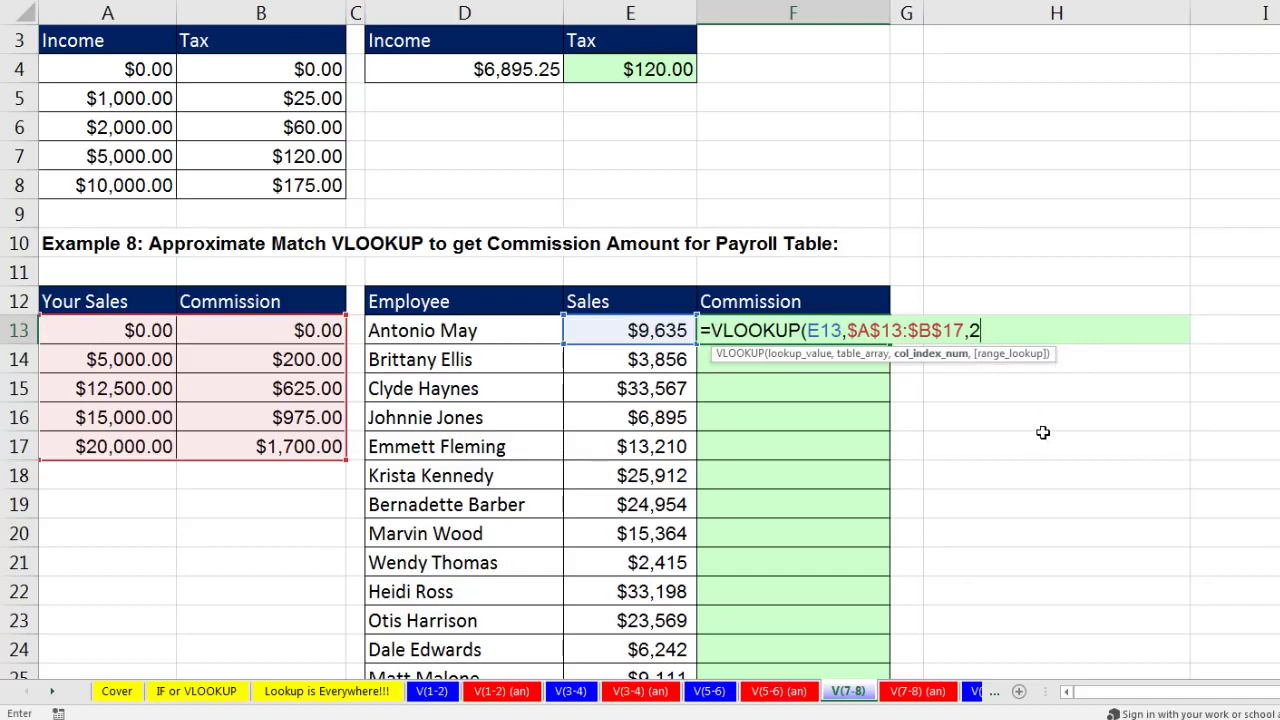
type(")")
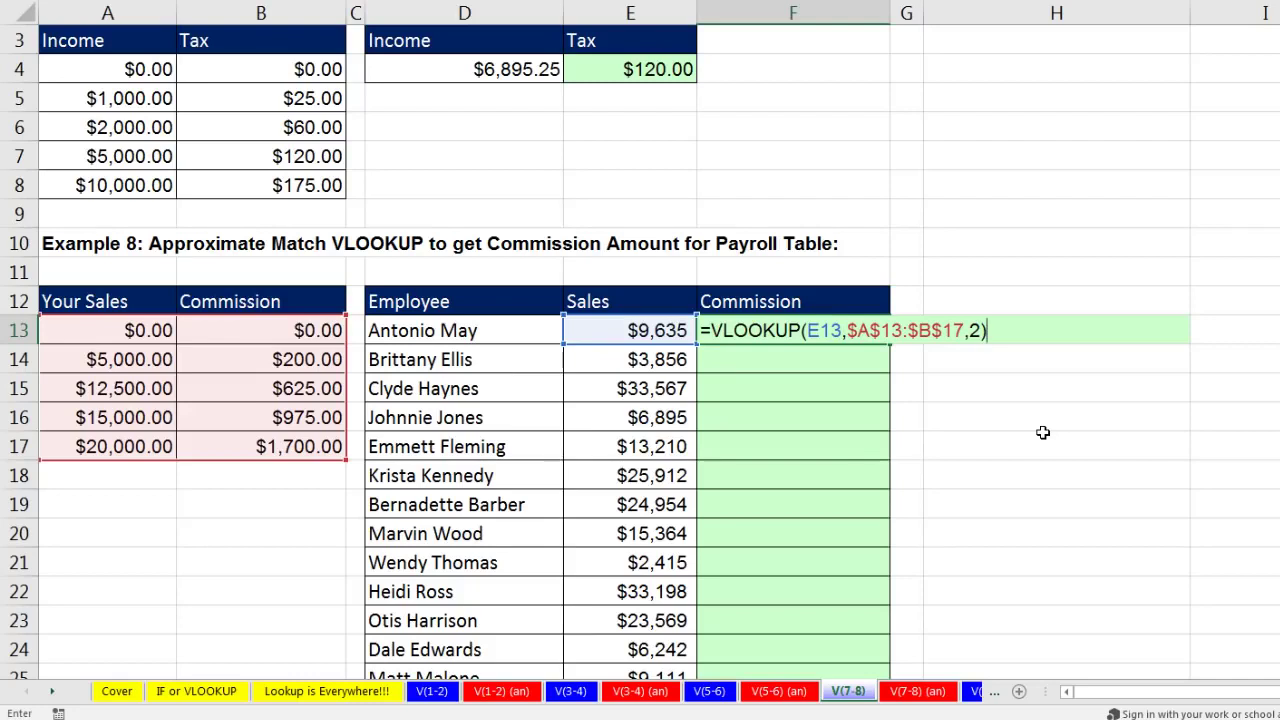
key("ctrl+Return")
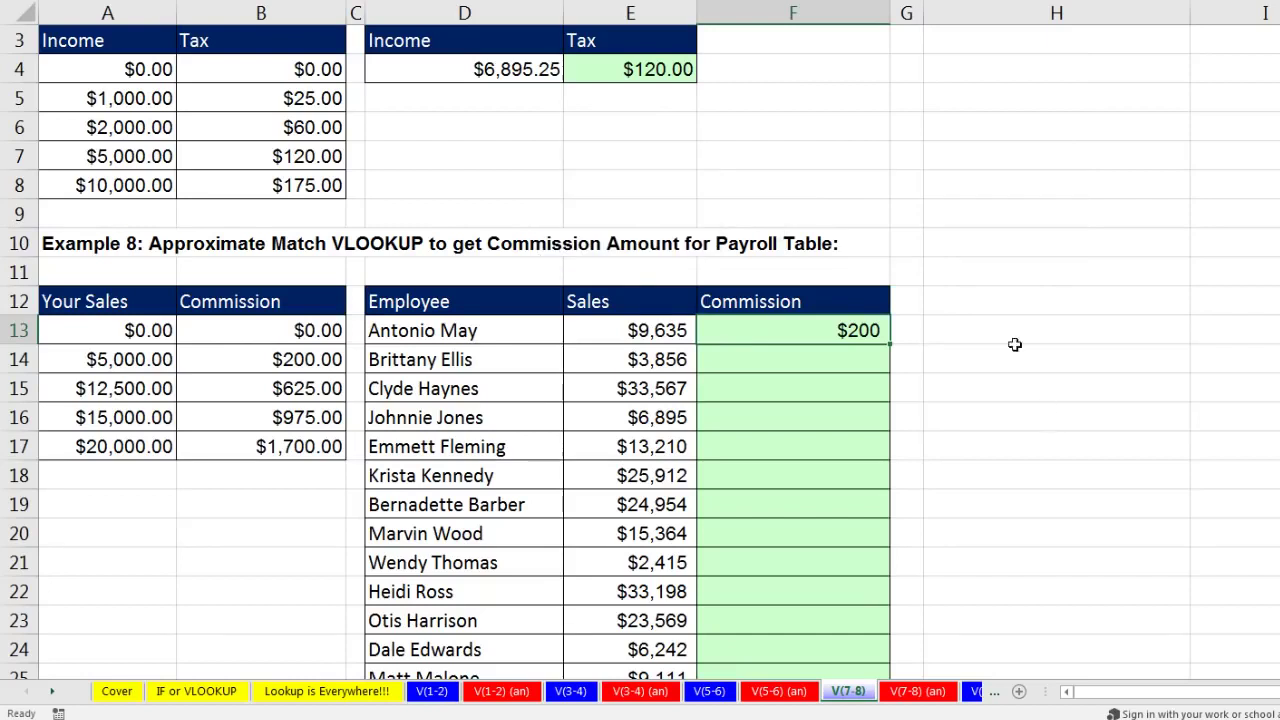
Fill the commission VLOOKUP down the column and check the cell references in the last formula, F112.
double_click(890, 347)
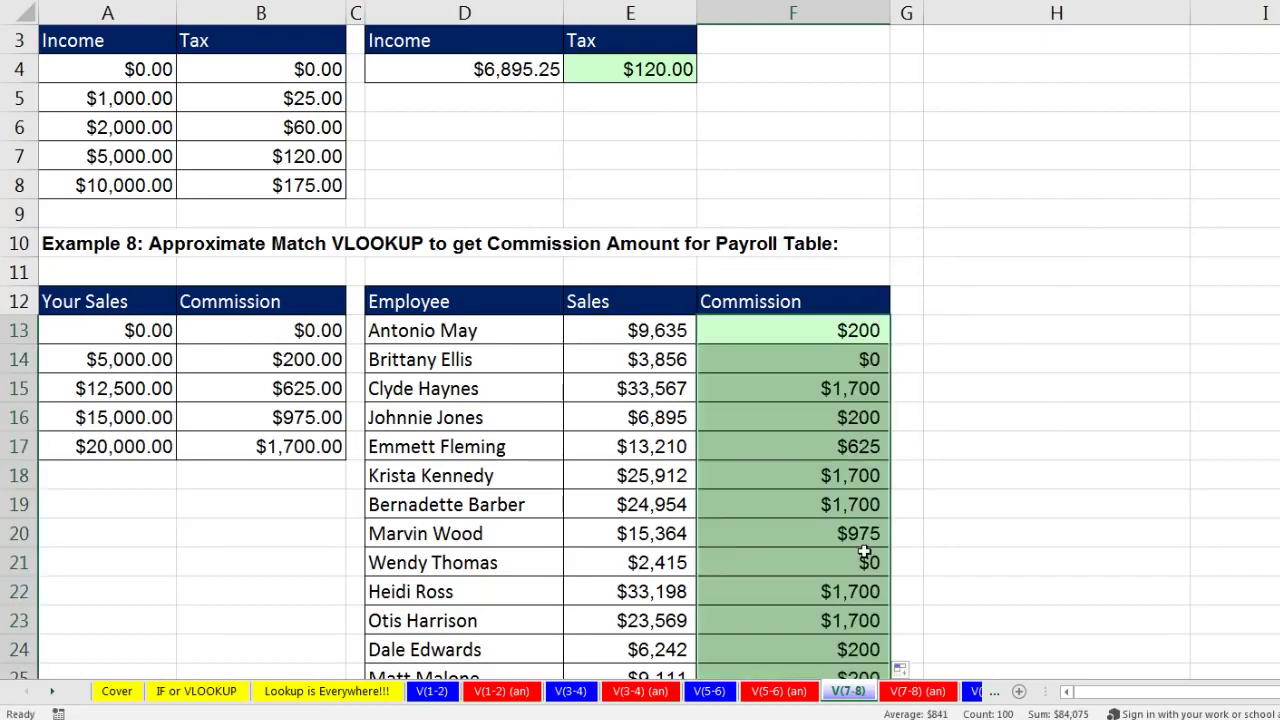
key("ctrl+Down")
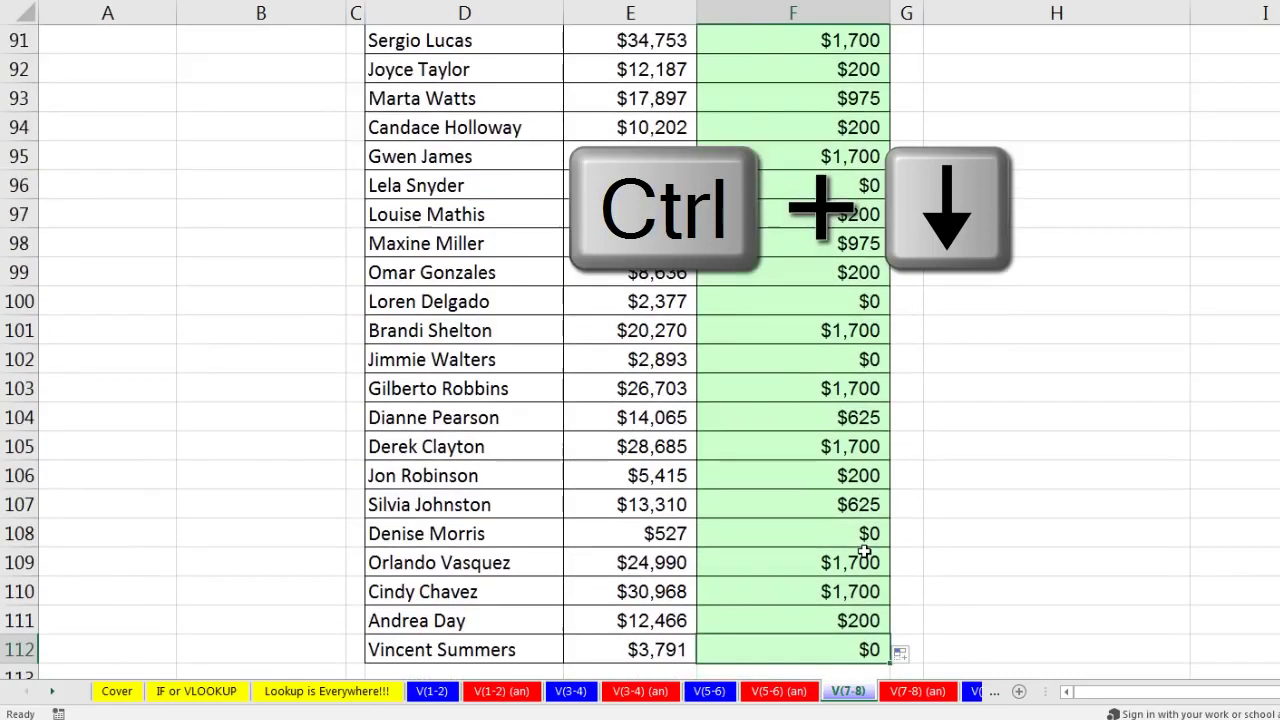
scroll(940, 632, "down", 2)
key("F2")
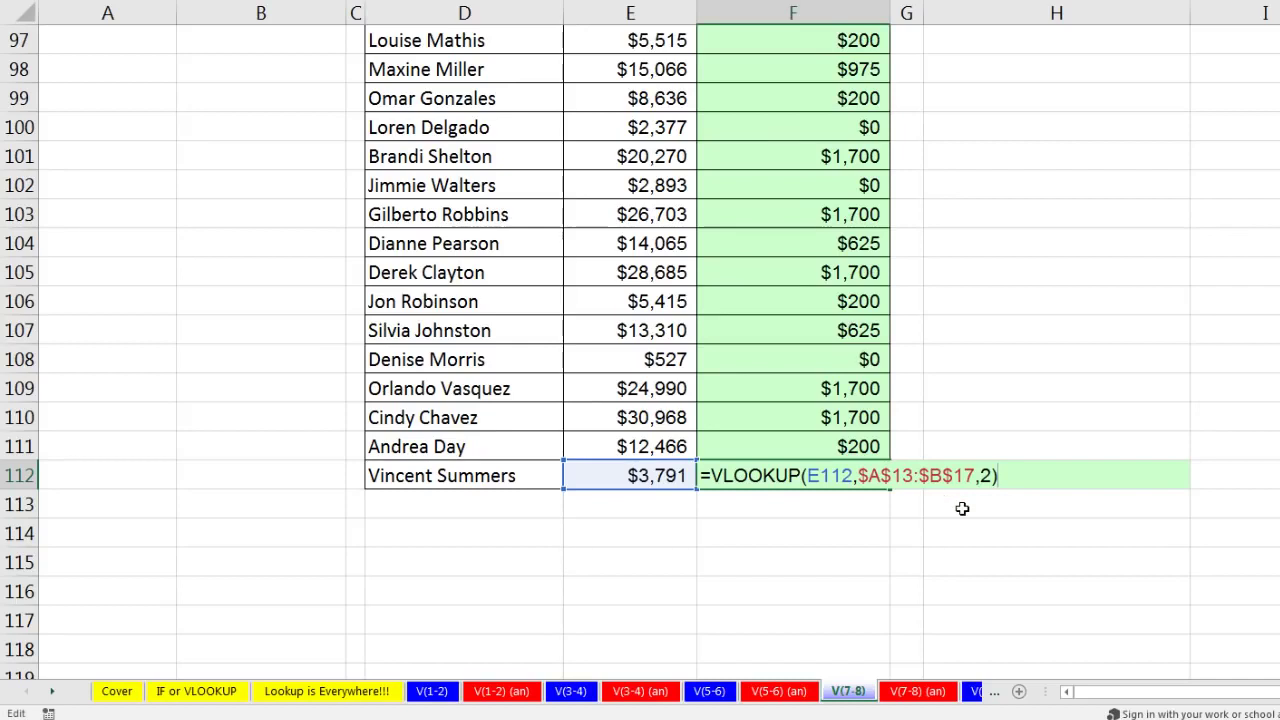
key("Escape")
key("ctrl+Home")
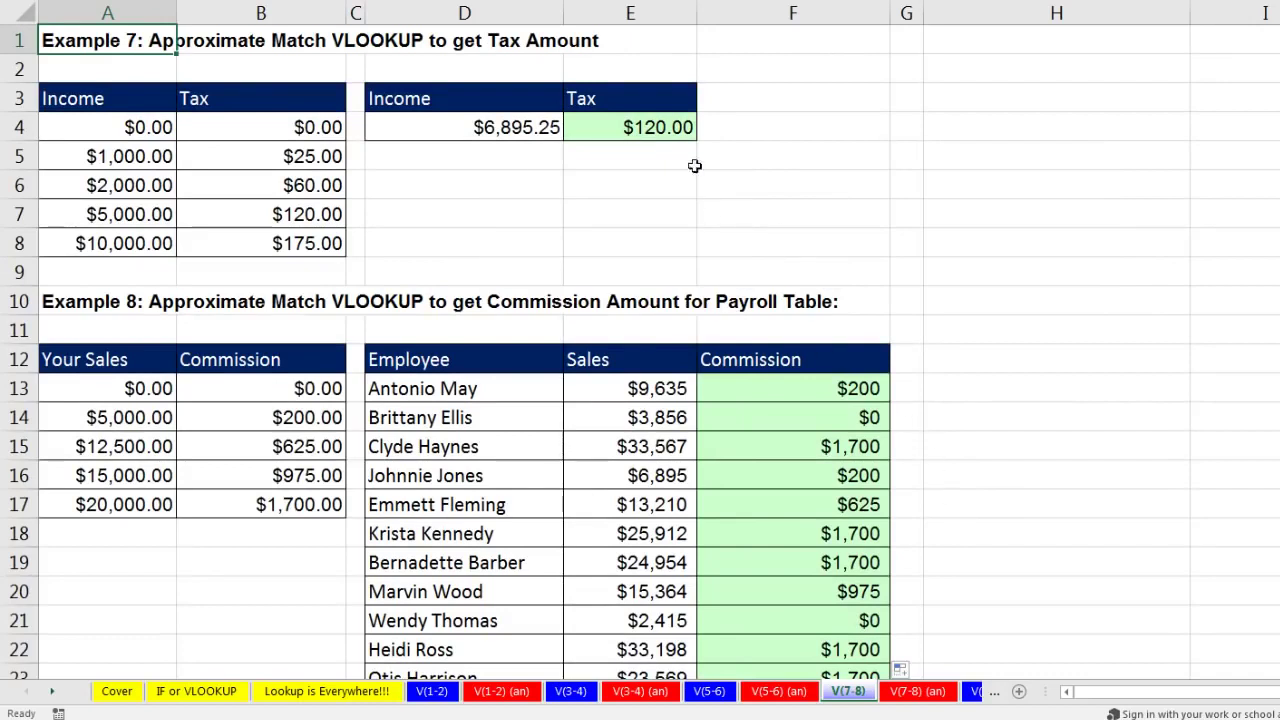
Review the tax lookup formula in E4 and the first three commission results in F13:F15.
double_click(677, 133)
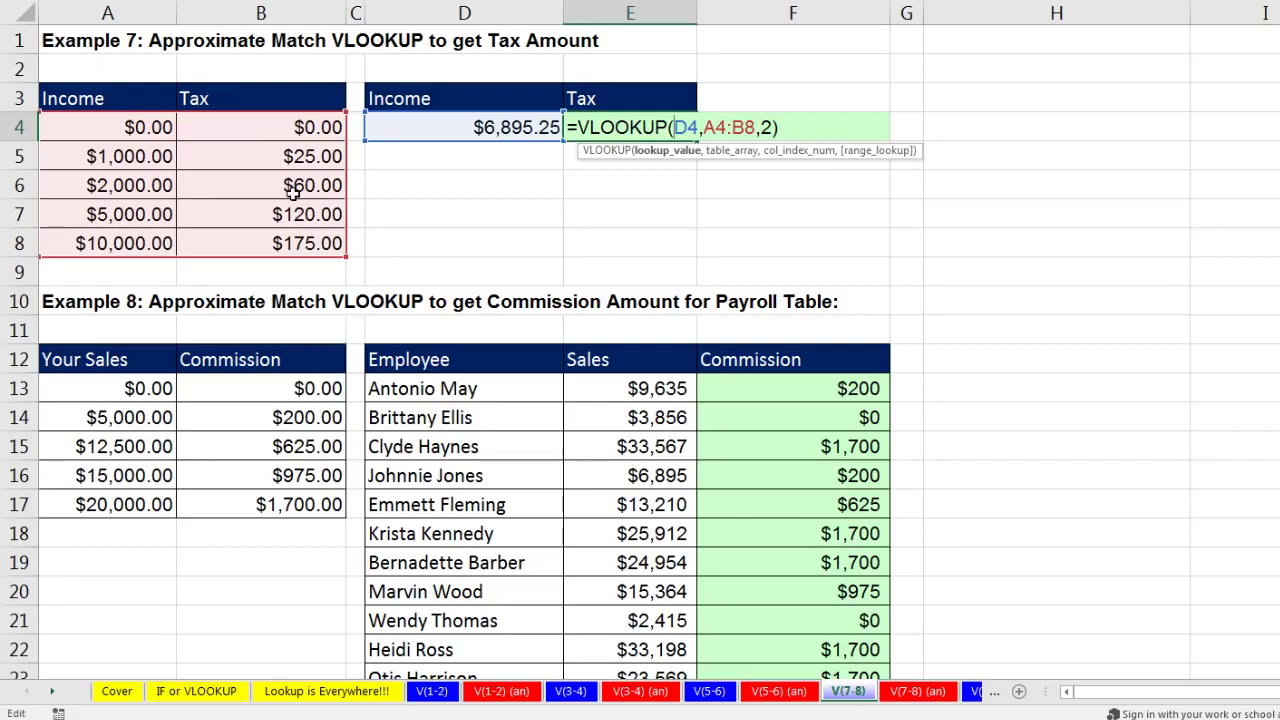
key("ctrl+Return")
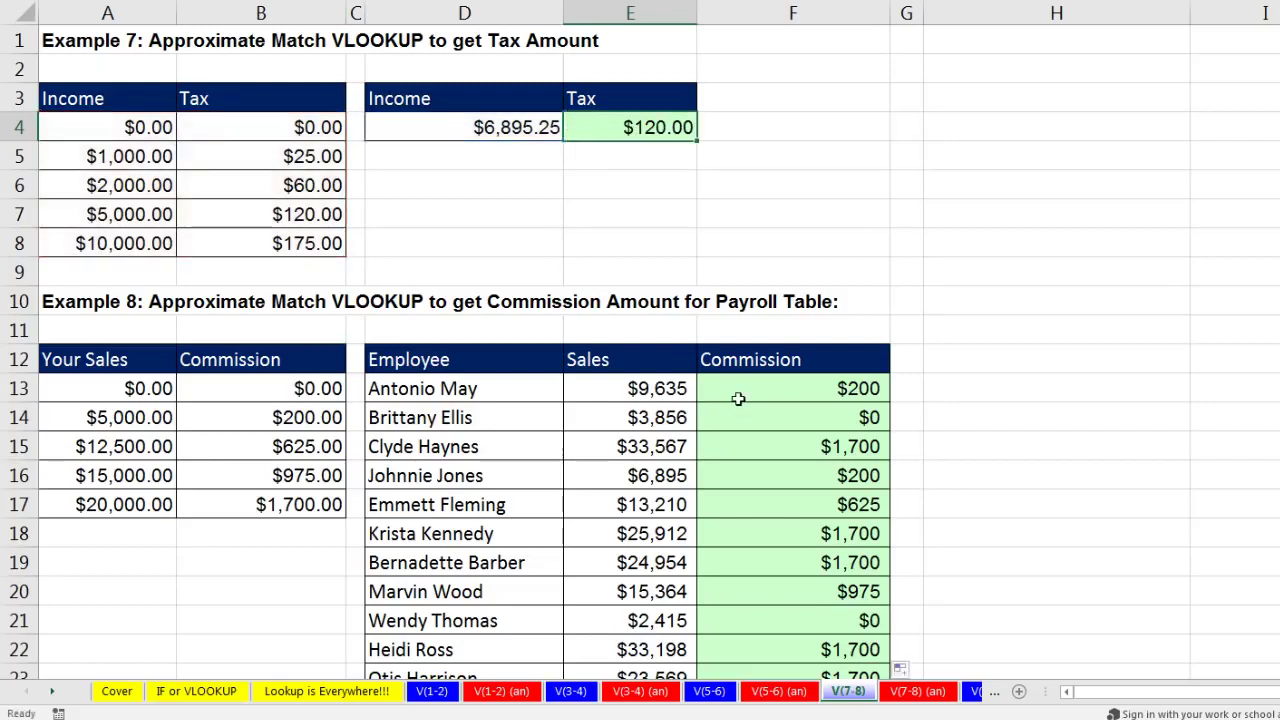
left_click(796, 389)
left_click(790, 421)
left_click(794, 448)
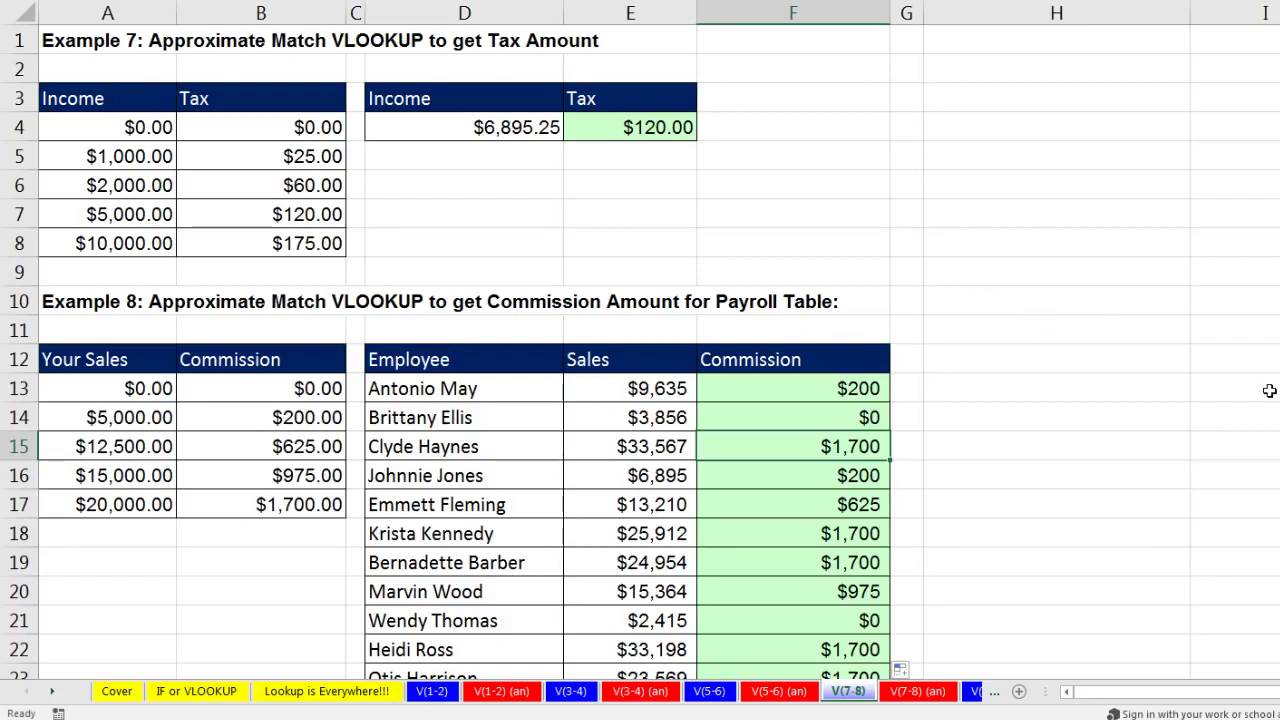
Switch to sheet V(9) with the sales category example.
left_click(52, 692)
left_click(52, 692)
left_click(52, 692)
left_click(52, 692)
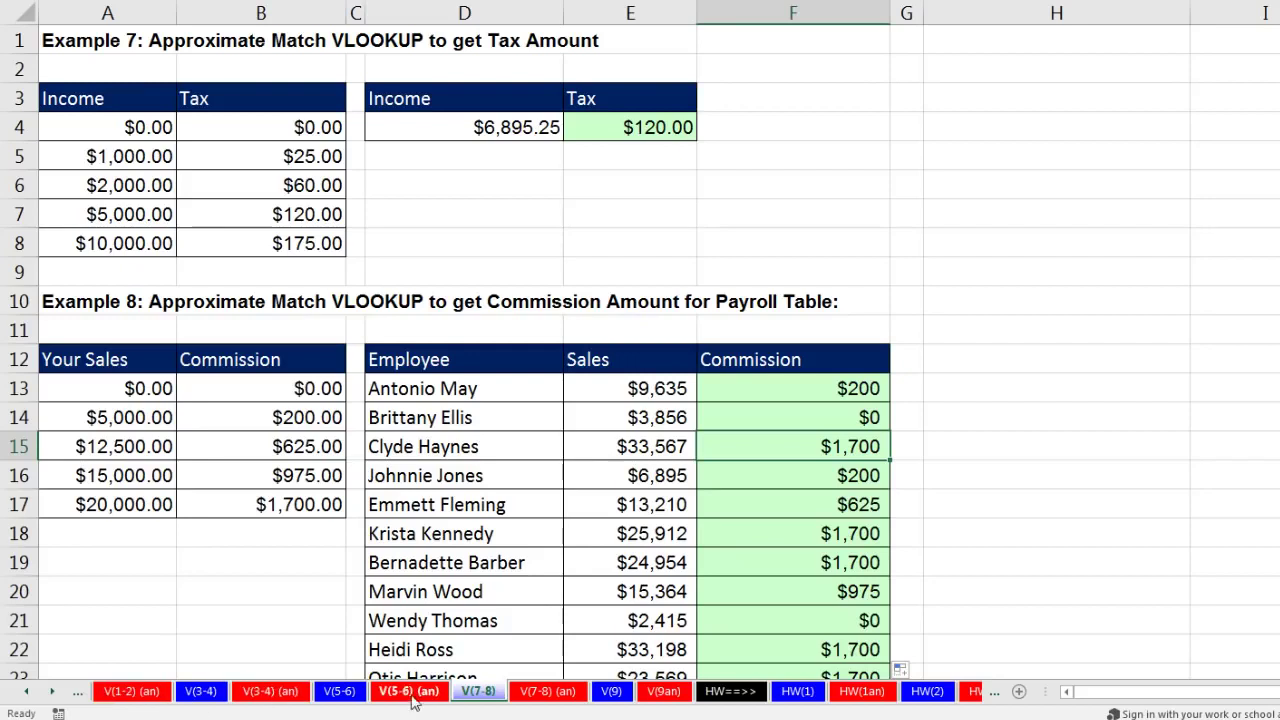
left_click(612, 692)
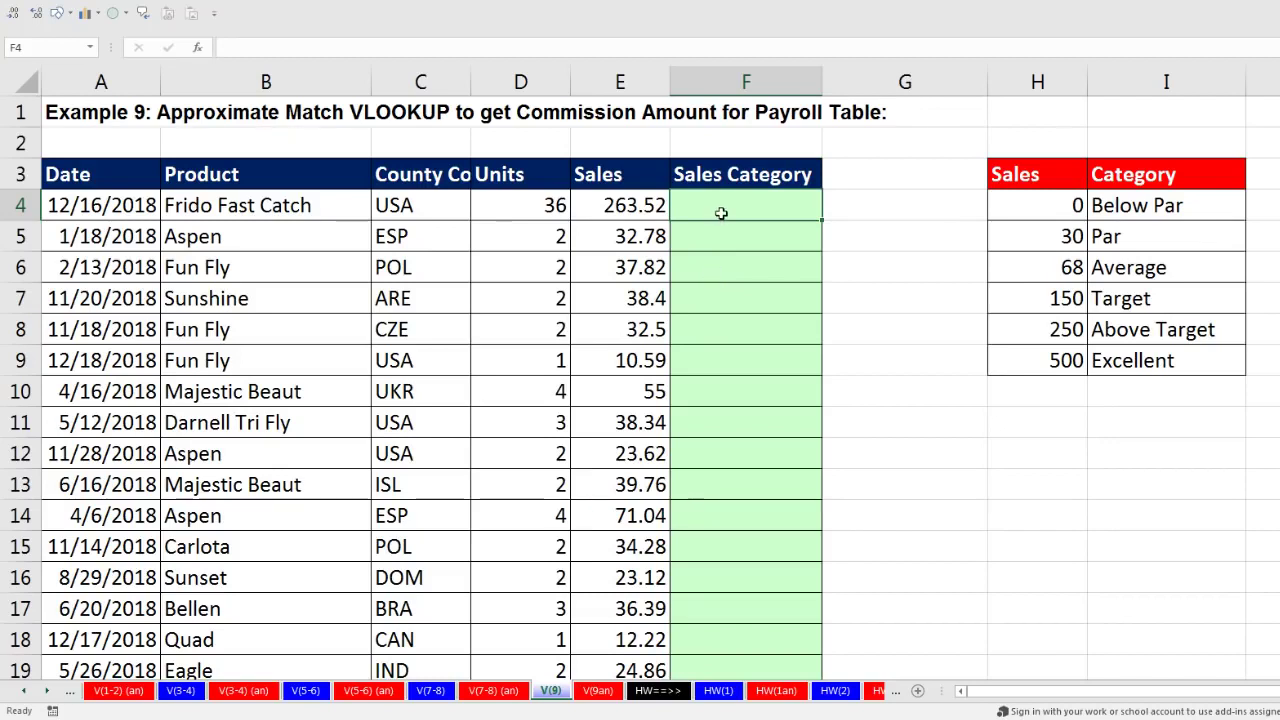
Compare the first Sales values in E4:E6 with the thresholds and names in the category table.
left_click(646, 204)
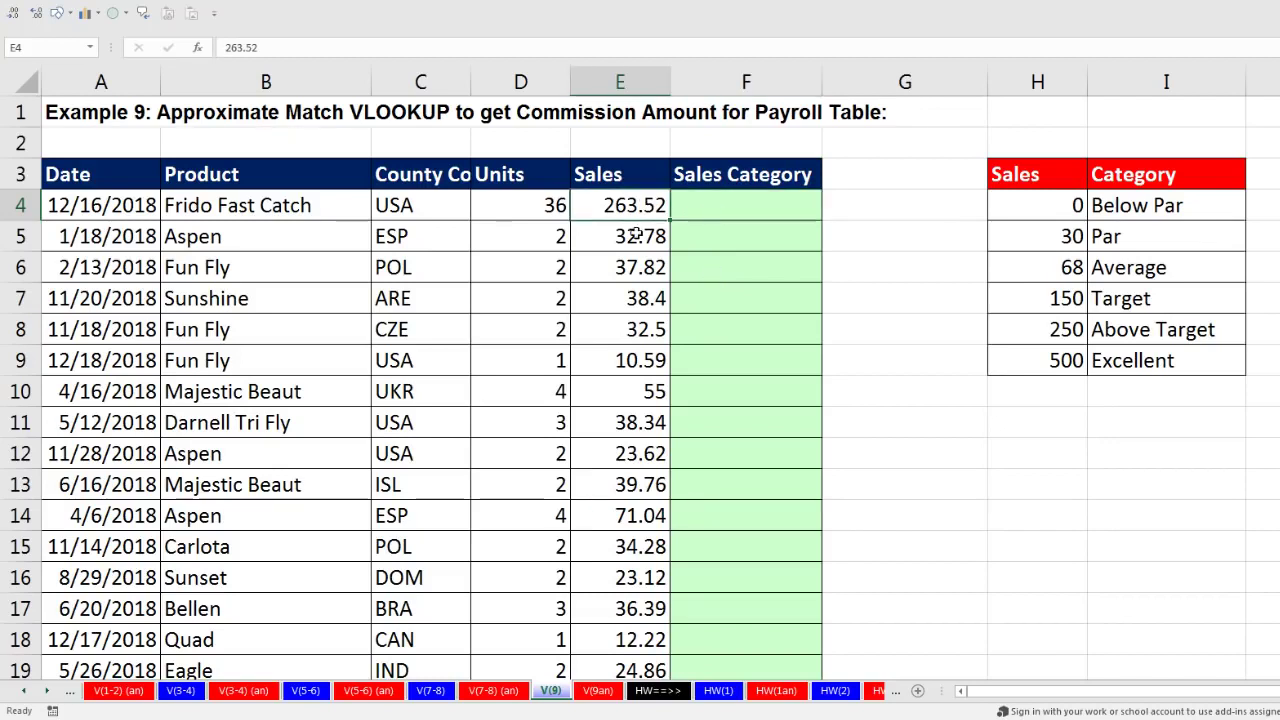
left_click(632, 235)
left_click(628, 266)
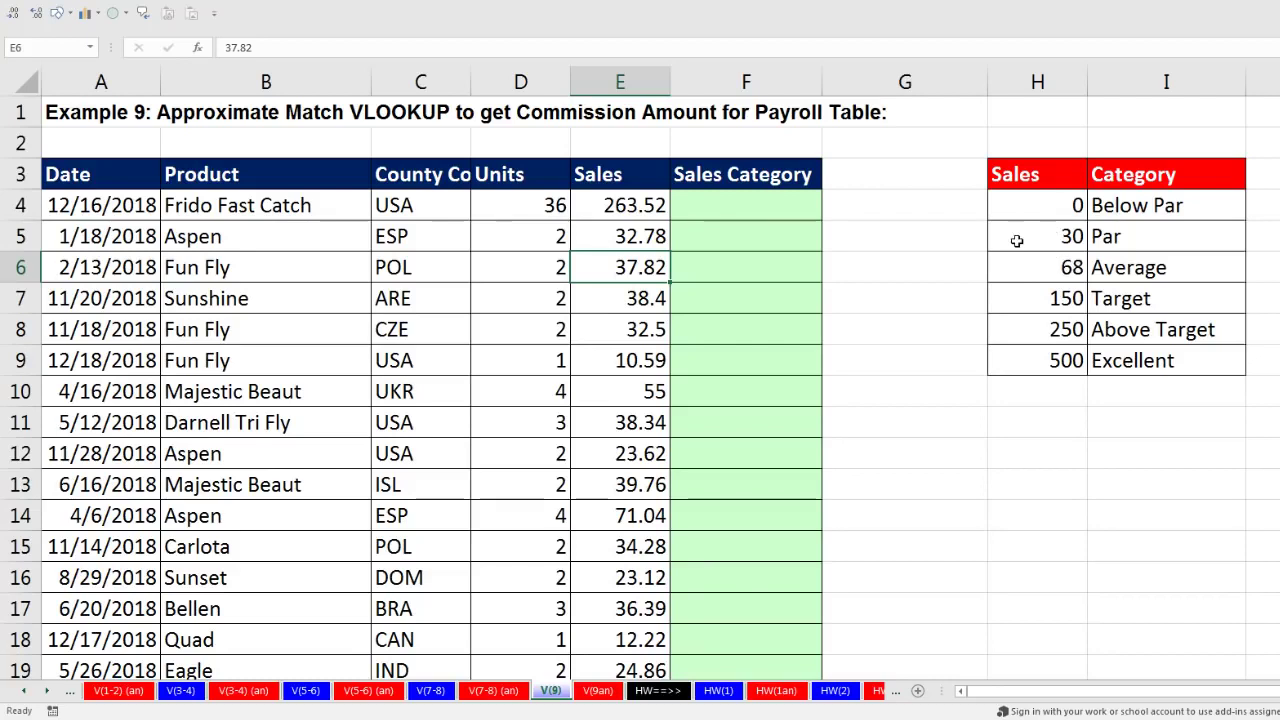
left_click(1110, 237)
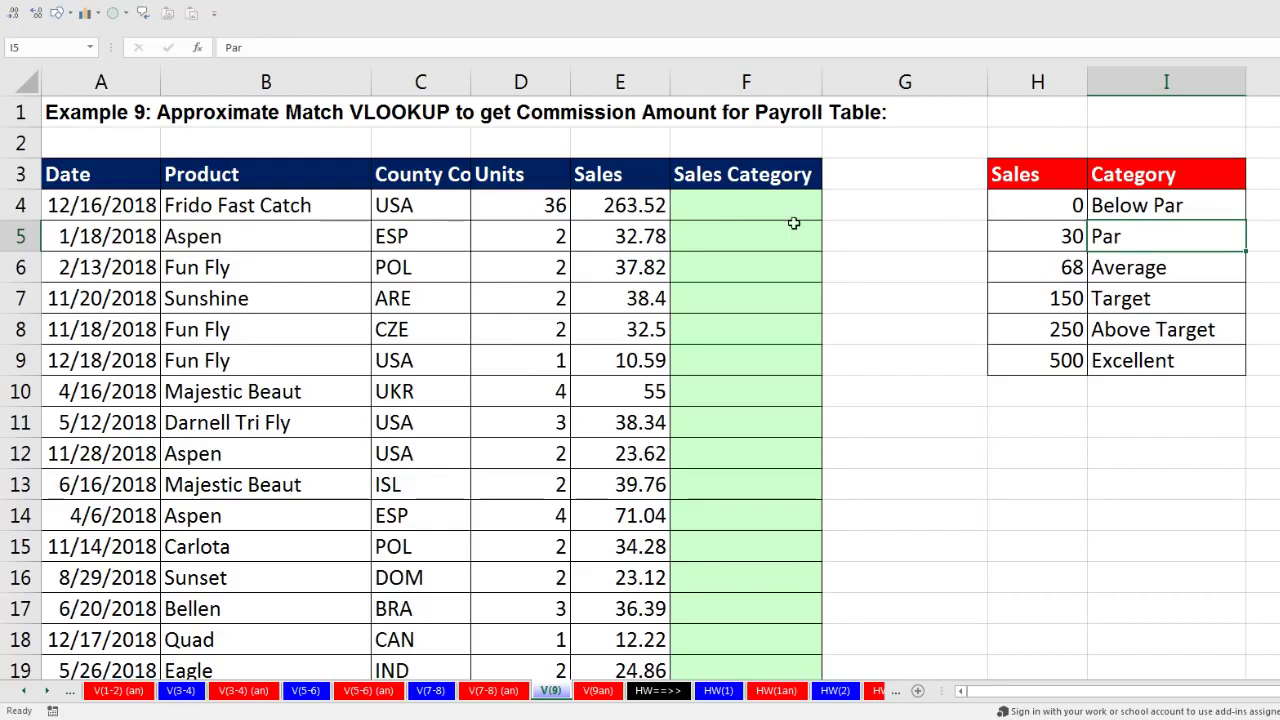
Start a VLOOKUP in F4 of the Sales Category column with E4 as the lookup value.
left_click(742, 238)
left_click(723, 202)
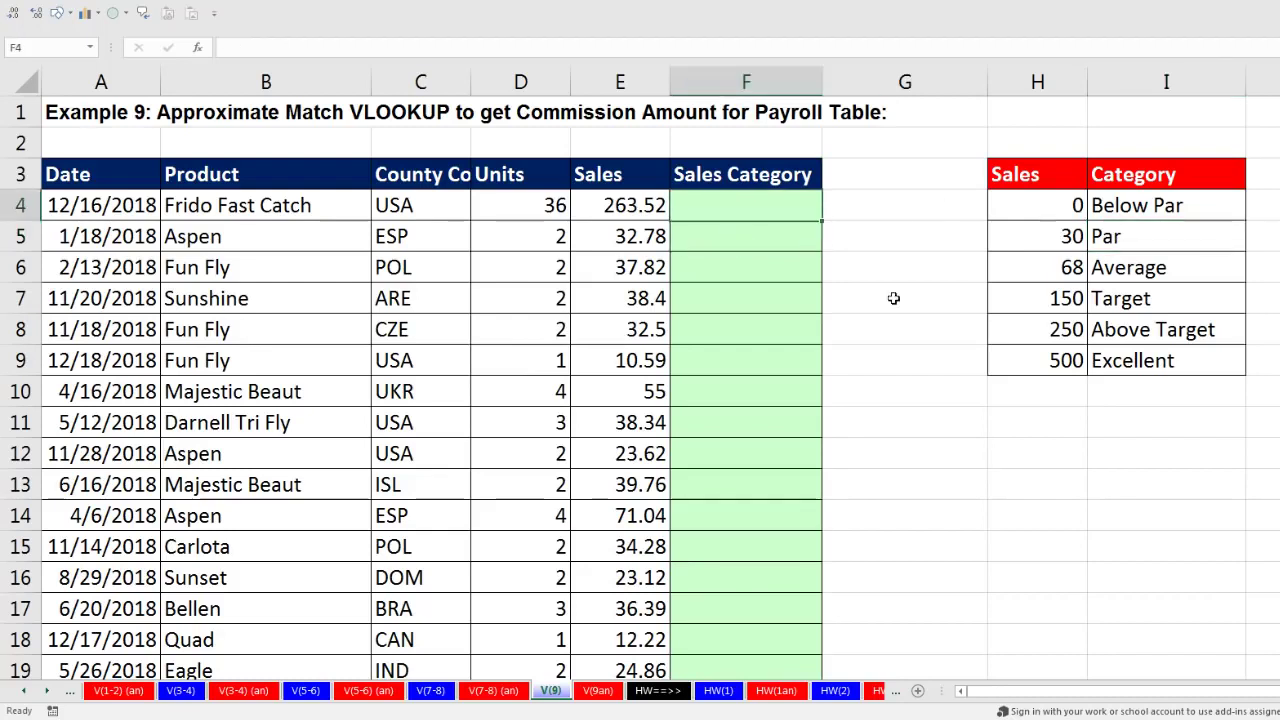
type("=vl")
key("Tab")
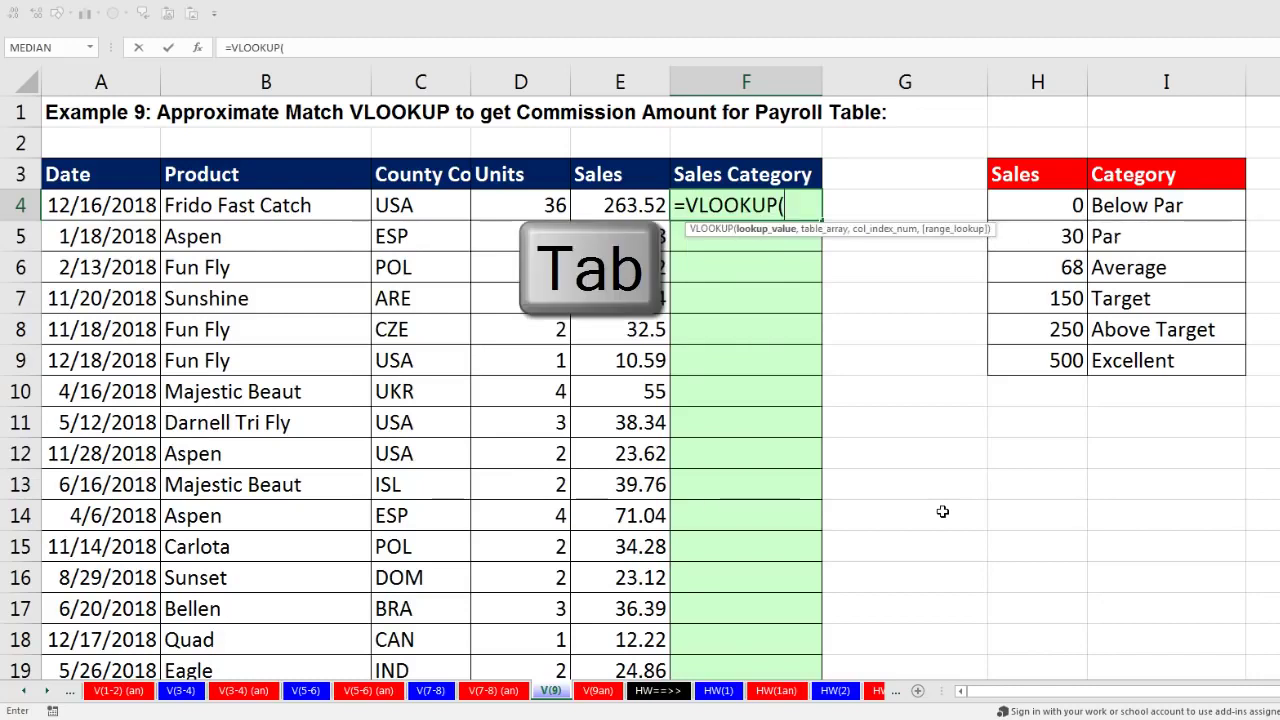
key("Left")
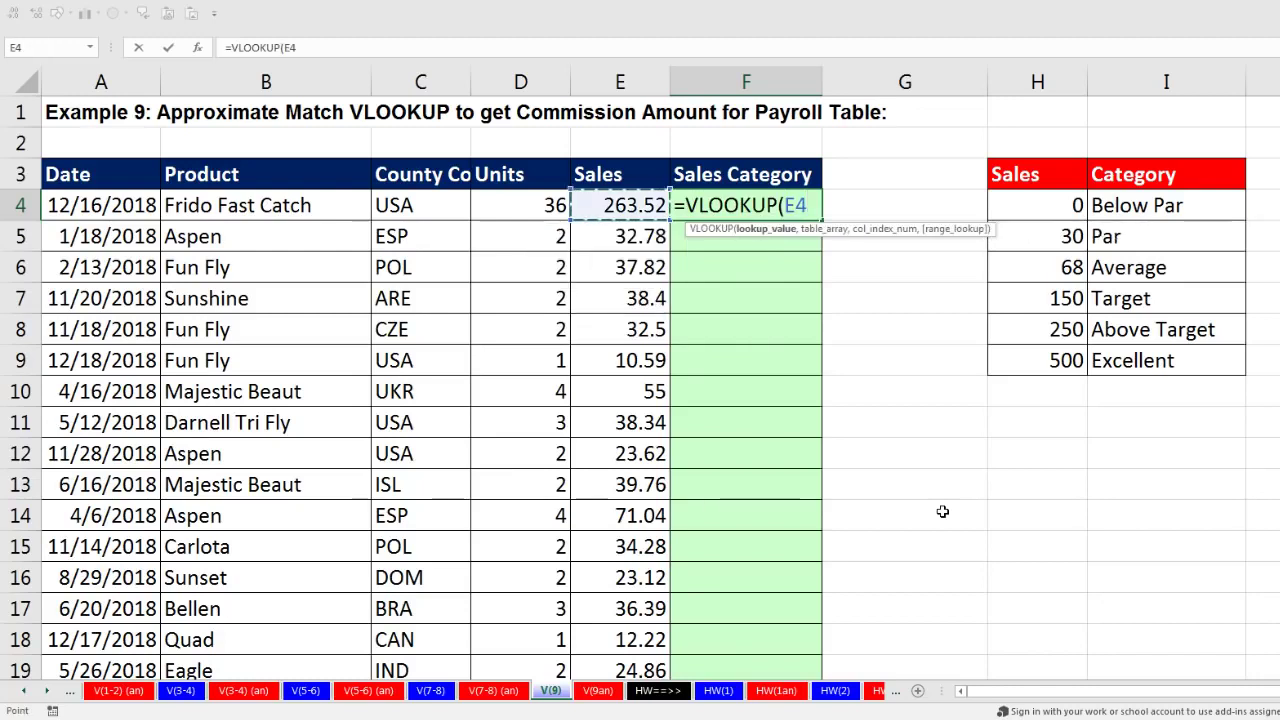
type(",")
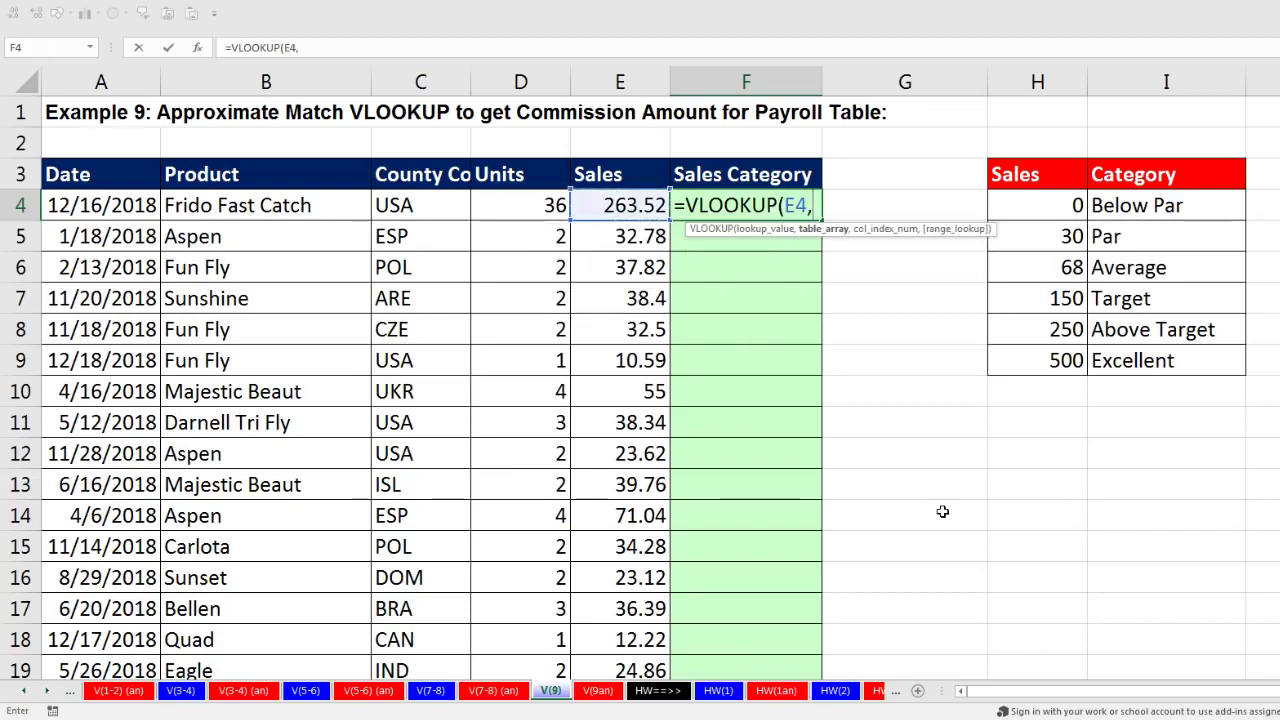
Set the table array of the F4 VLOOKUP to the category table as the absolute range $H$4:$I$9.
key("Right")
key("Right")
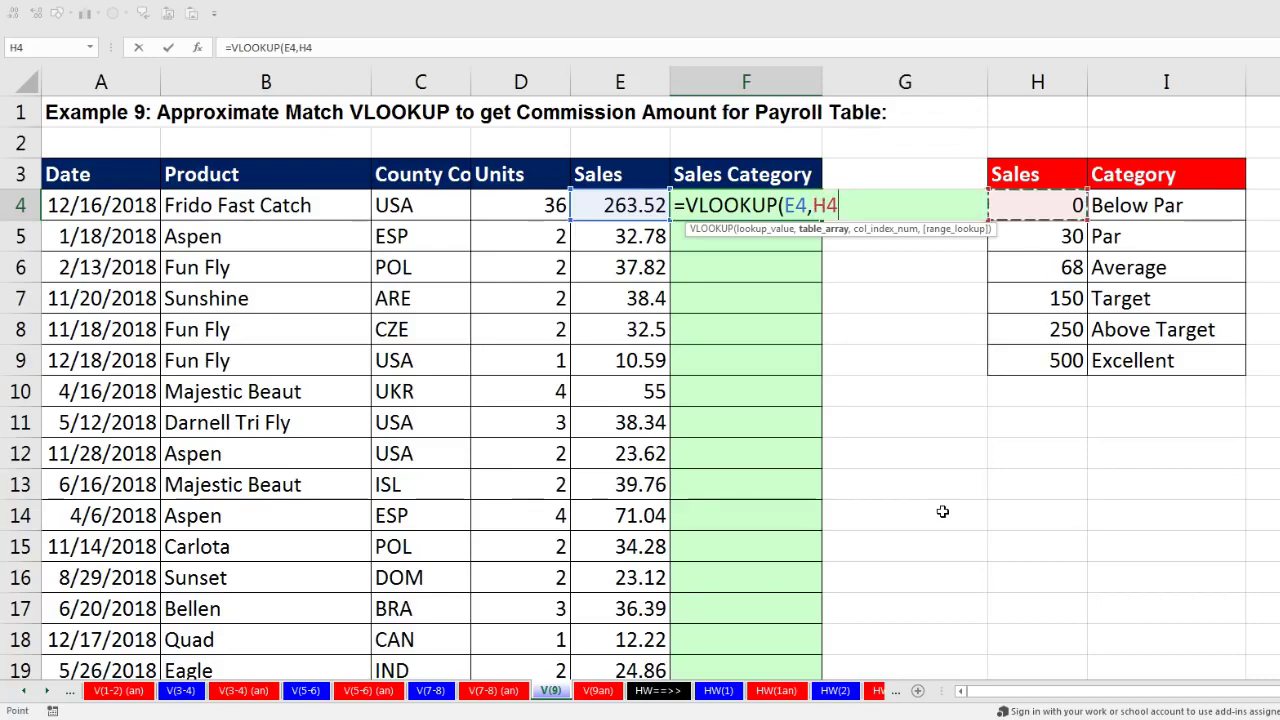
key("ctrl+shift+Right")
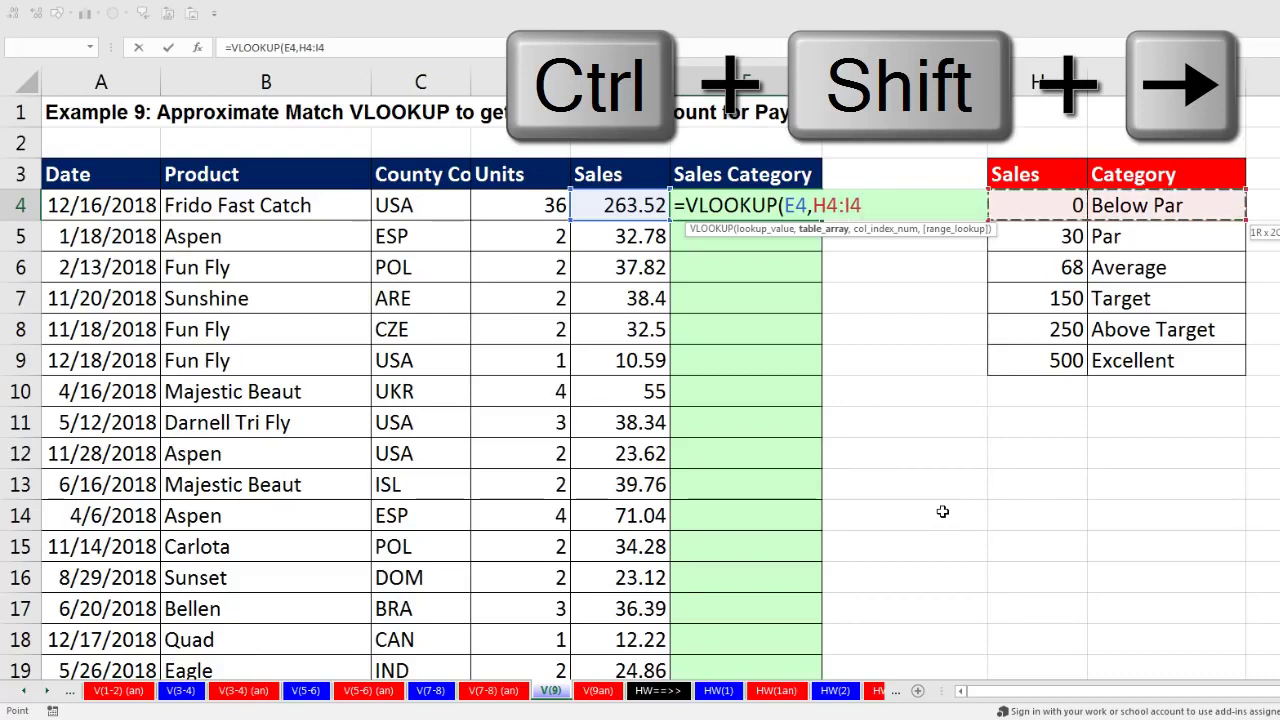
key("ctrl+shift+Down")
key("F4")
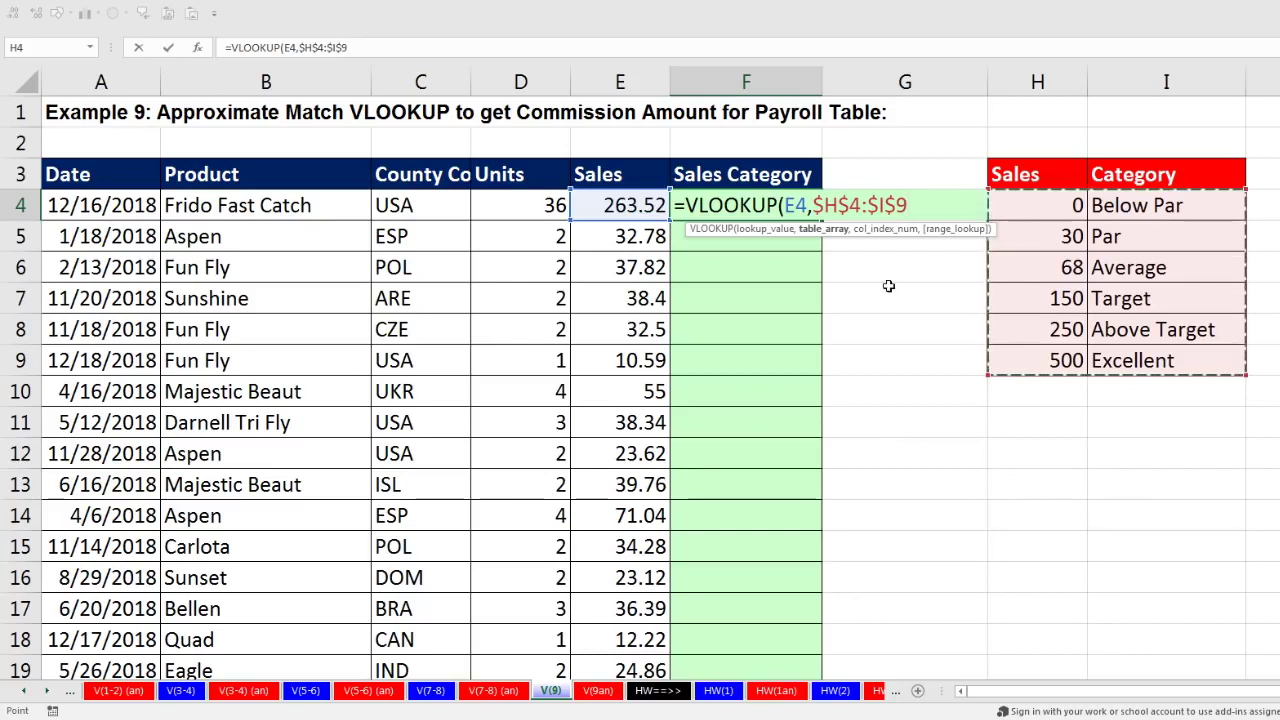
type(",")
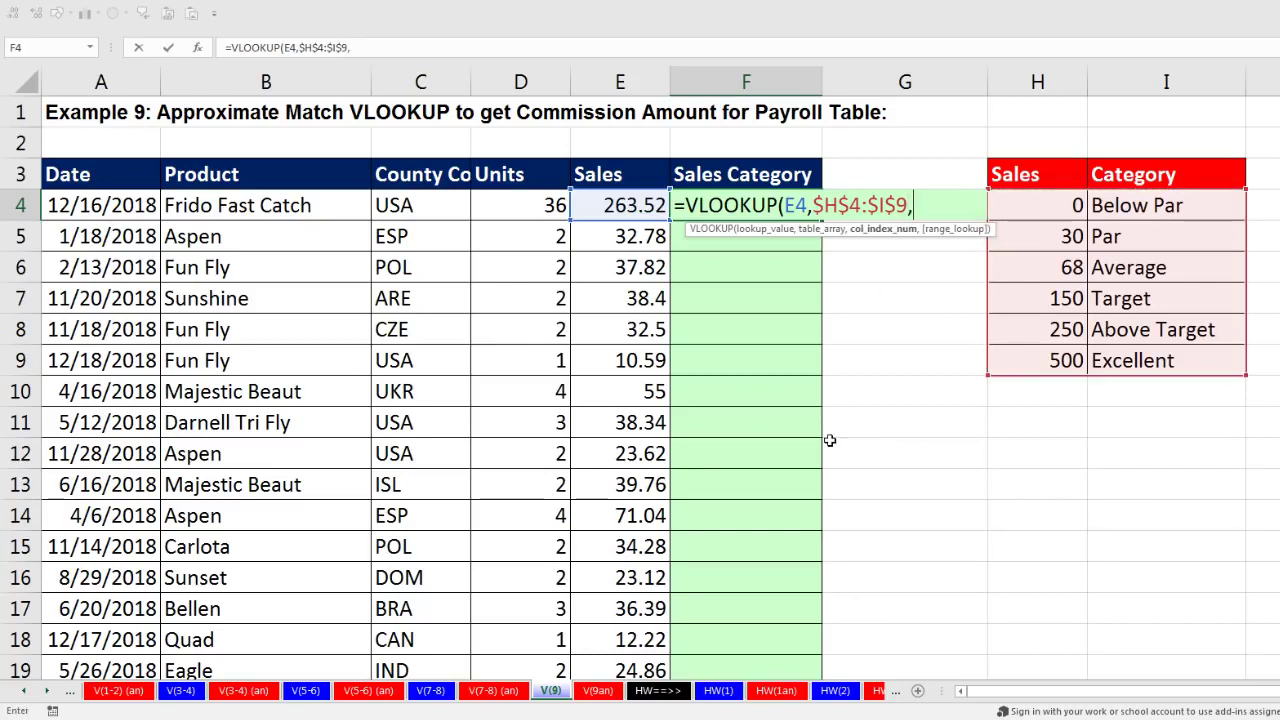
Complete the F4 VLOOKUP with column index 2 and no range lookup argument, and copy it down the Sales Category column.
type("2")
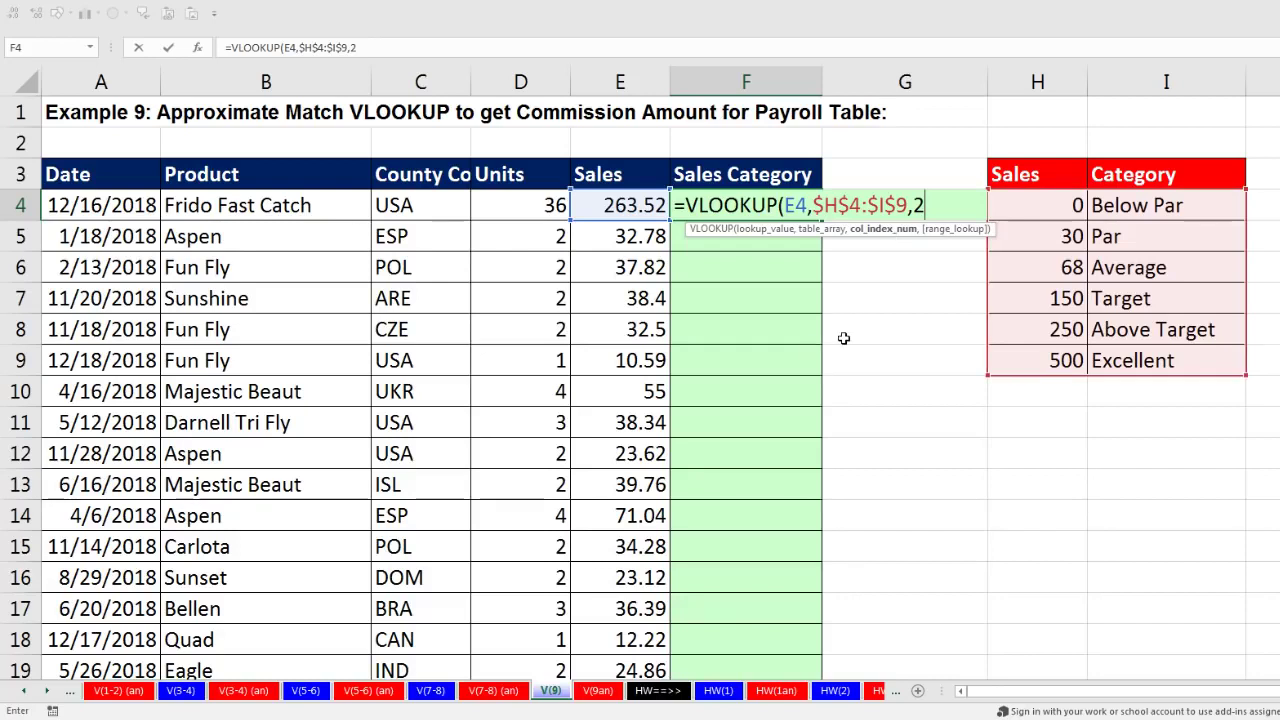
type(")")
key("ctrl+Return")
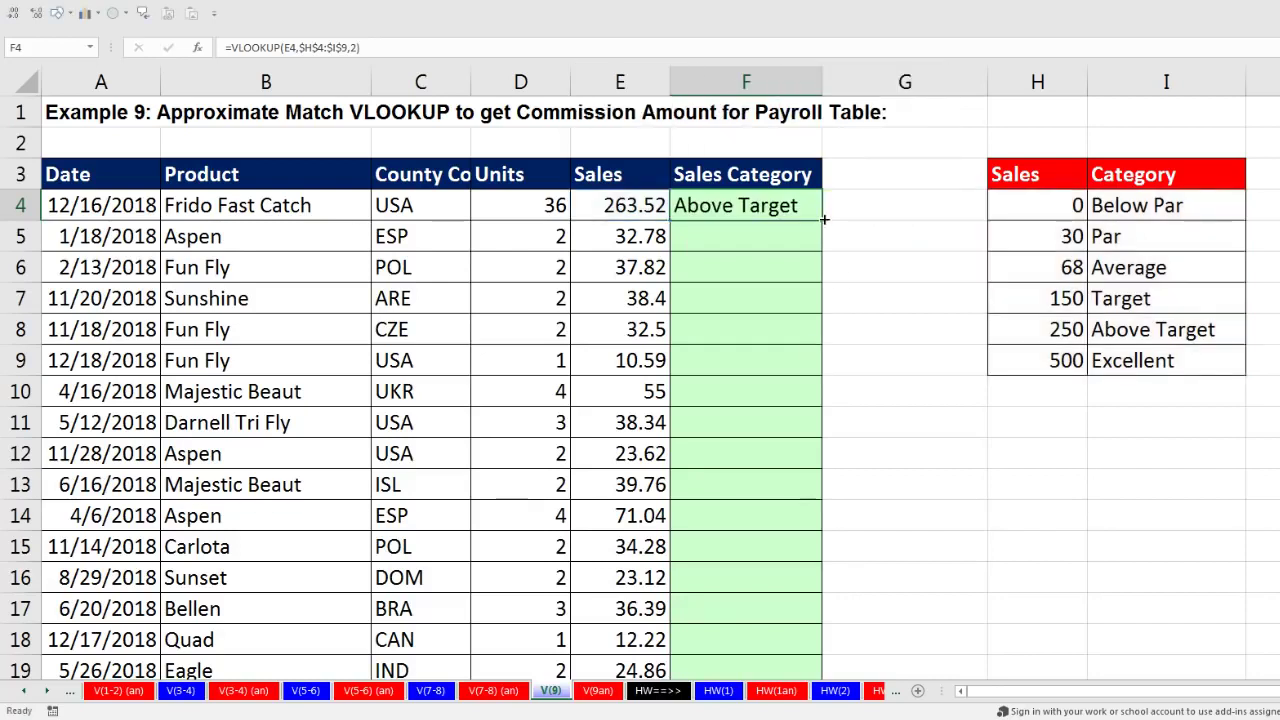
double_click(823, 220)
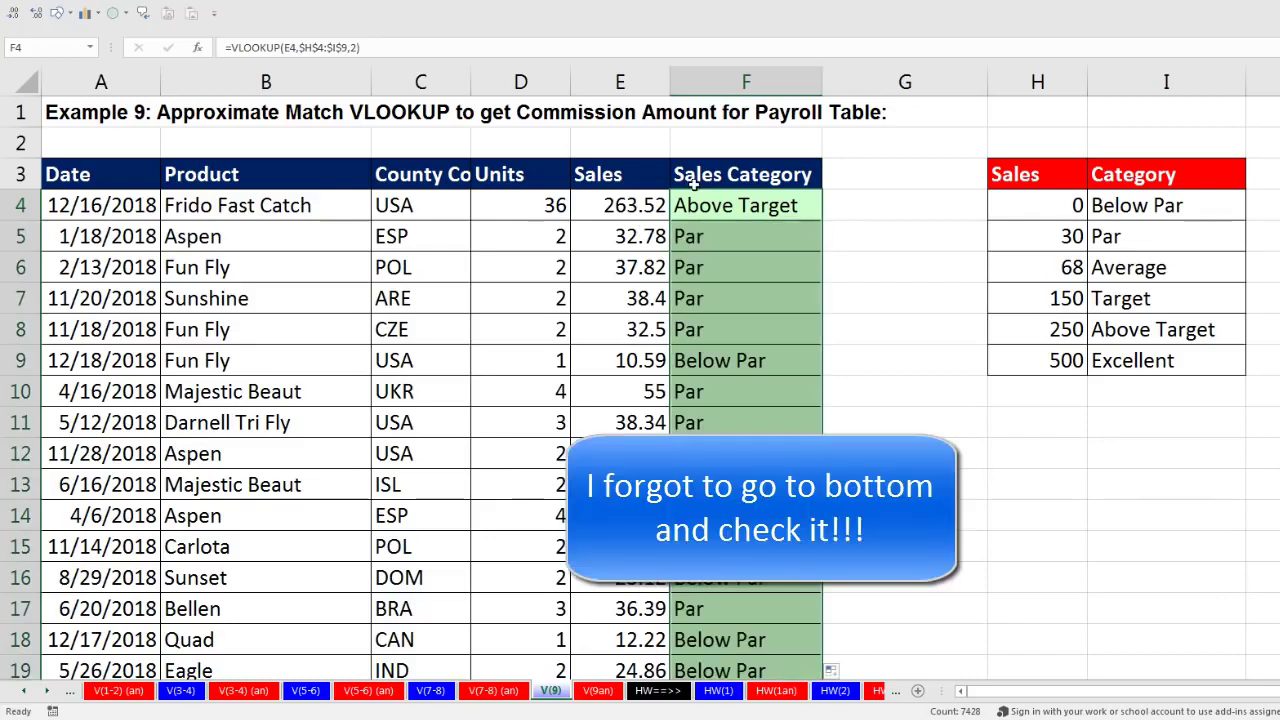
Check the copied results in F5 and F7, and inspect the arguments of the sales category VLOOKUP in F4.
left_click(720, 240)
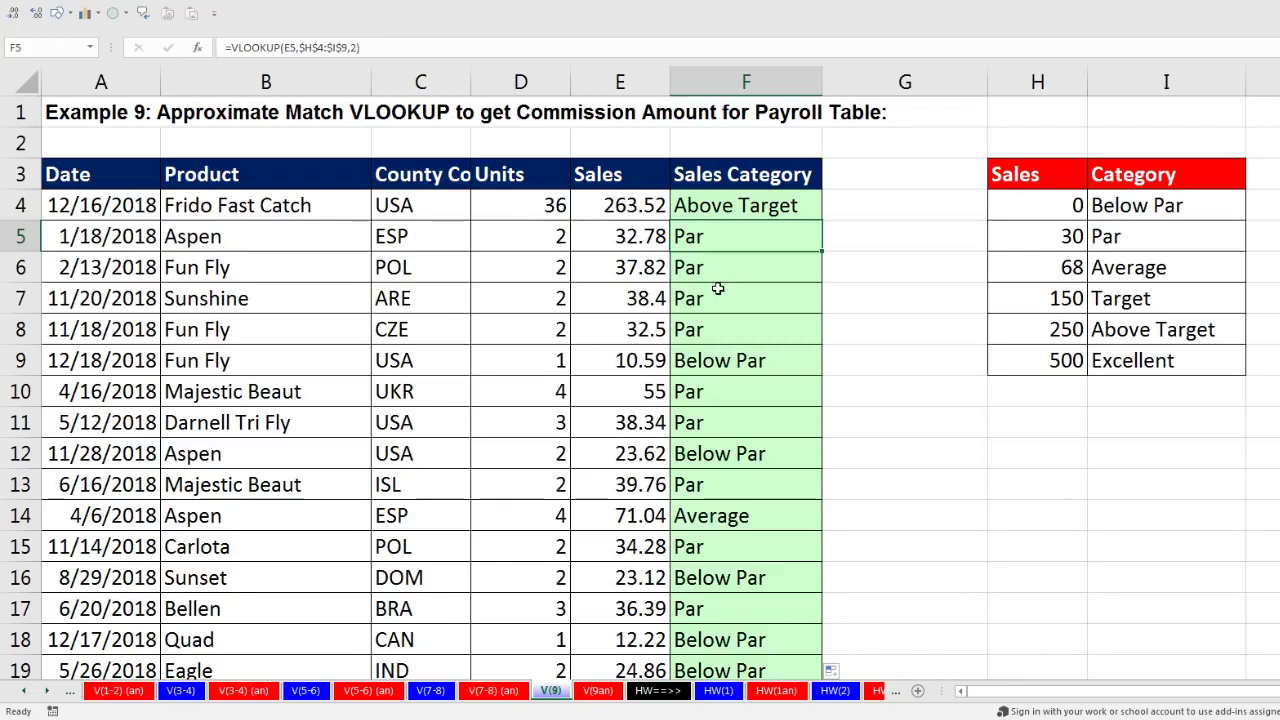
left_click(718, 288)
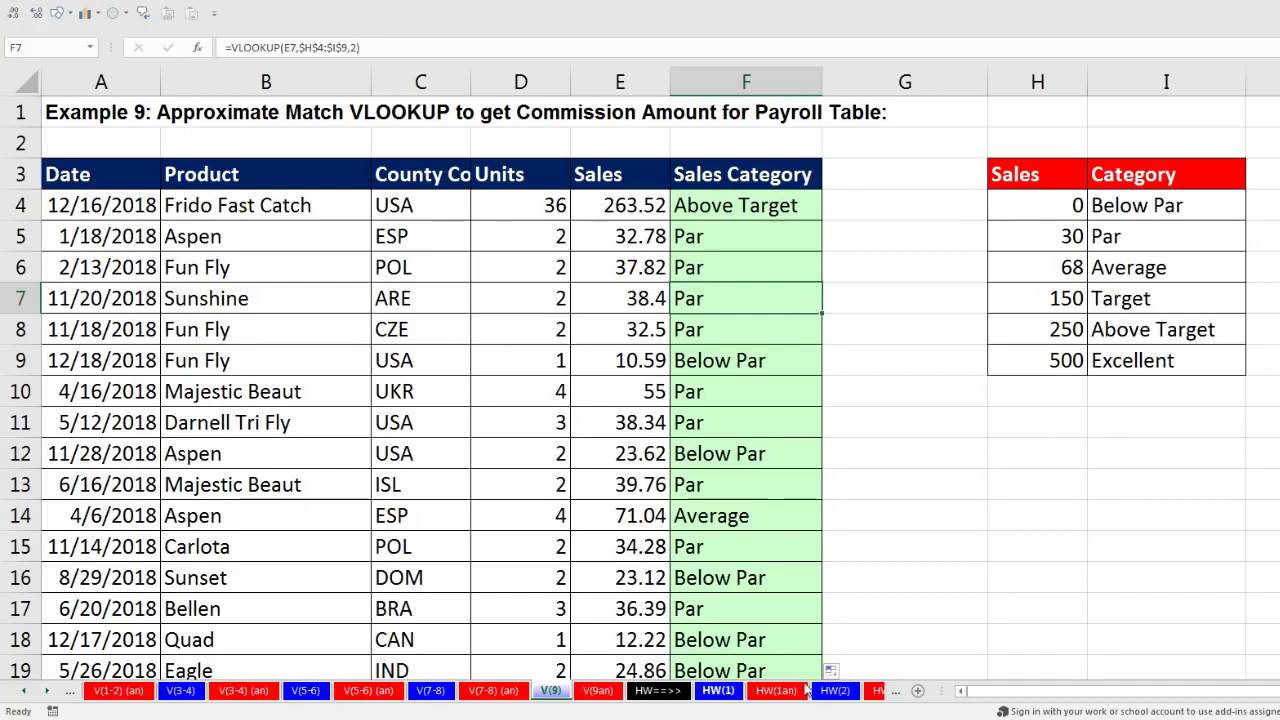
left_click(727, 210)
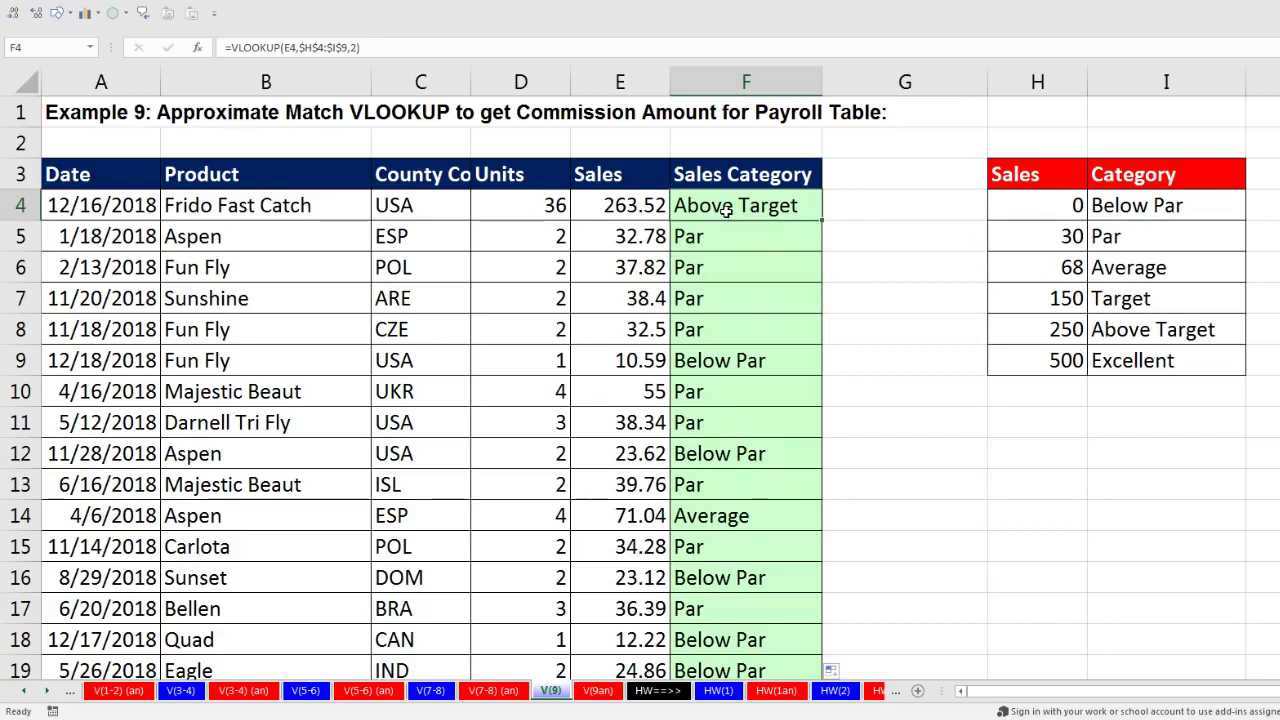
key("F2")
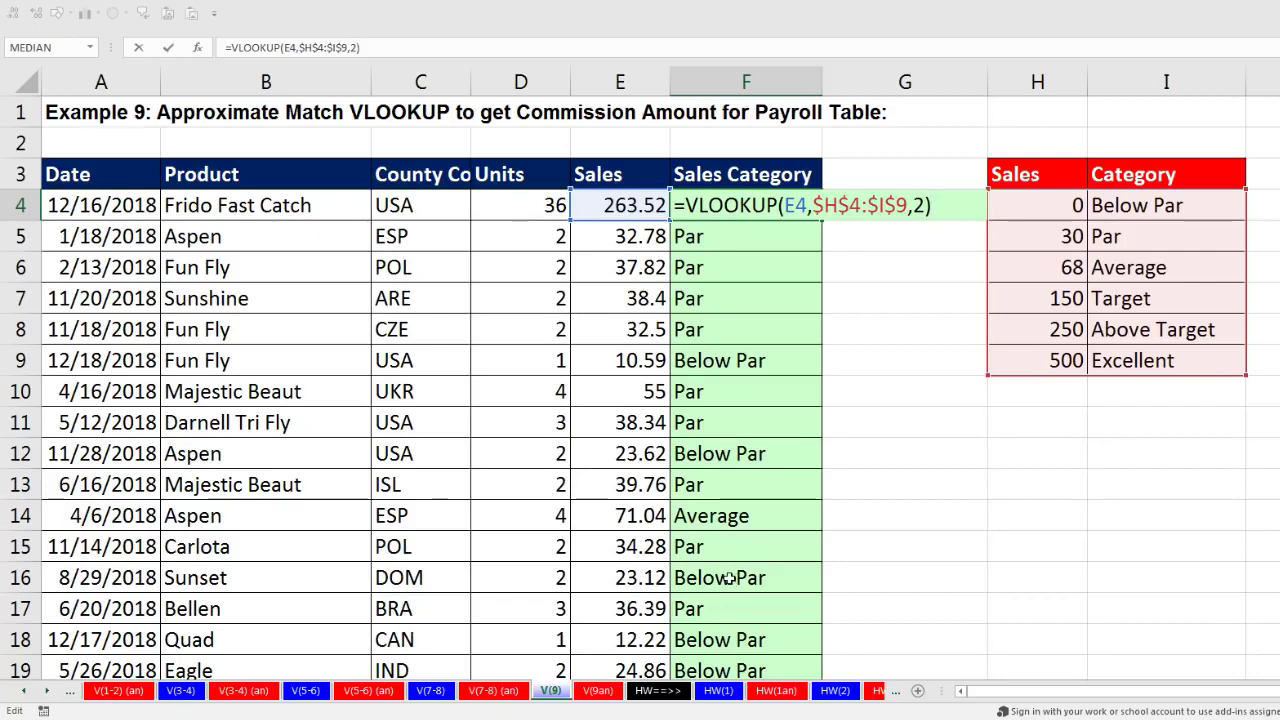
key("ctrl+Return")
Review the finished lookups on sheets V(7-8) and V(5-6), and switch to sheet V(3-4).
left_click(431, 691)
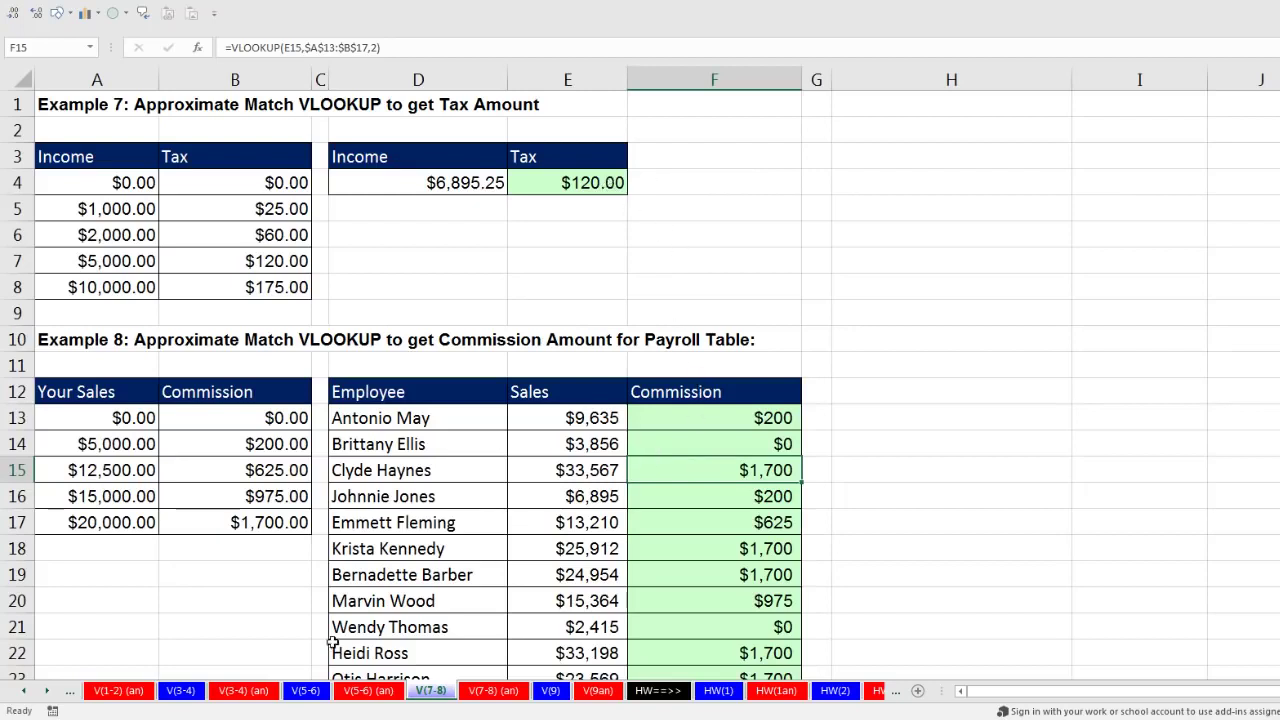
left_click(306, 690)
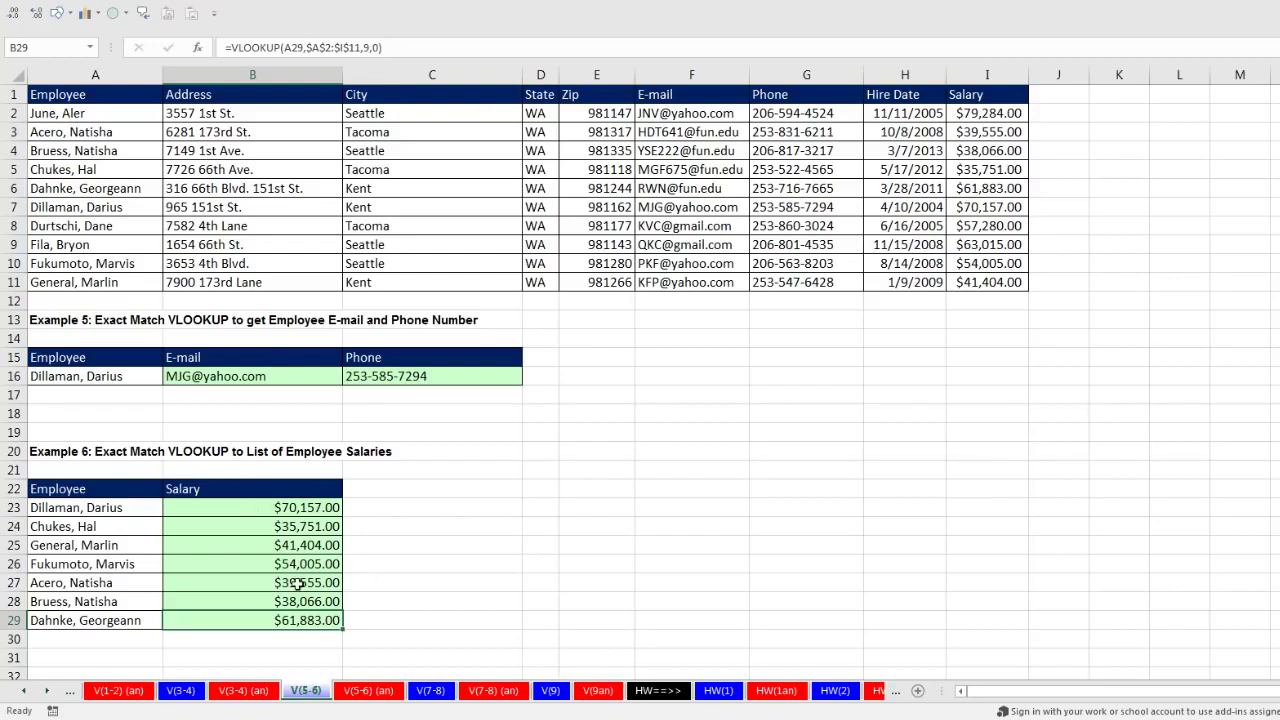
left_click(182, 691)
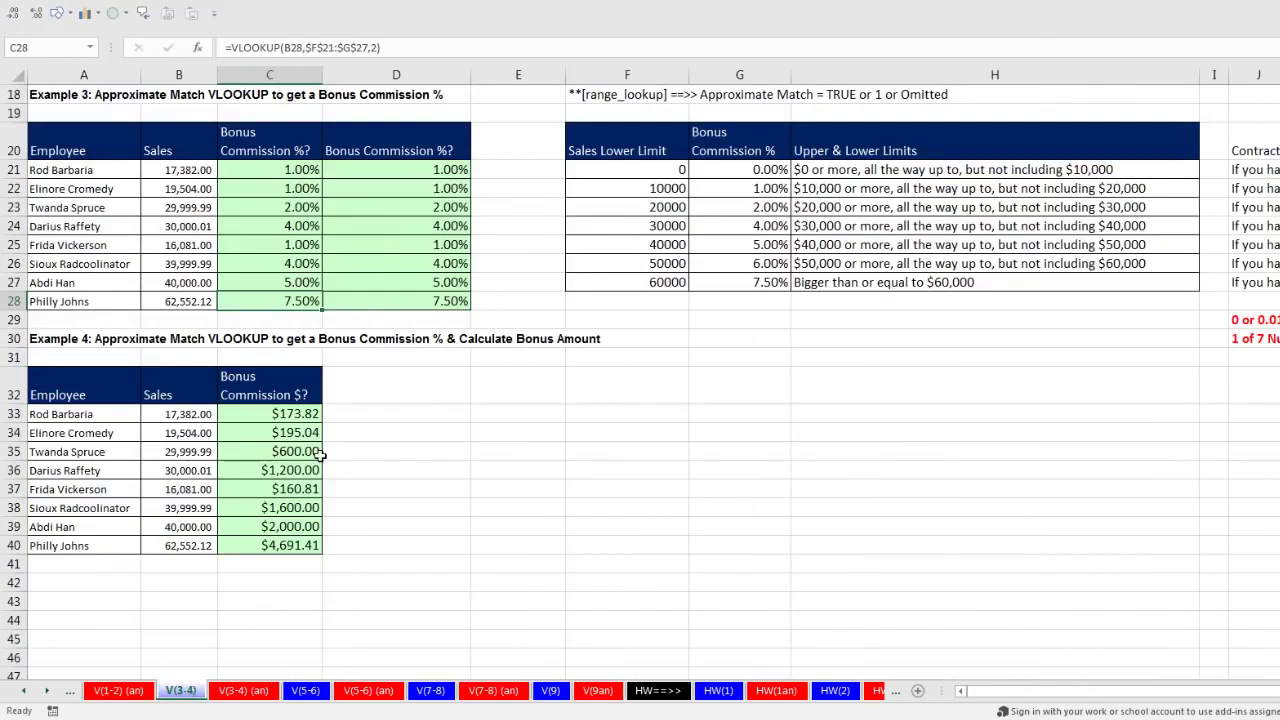
Inspect the nested IF formula in D21 and the VLOOKUP bonus amount formula in C33 without changing them.
double_click(388, 170)
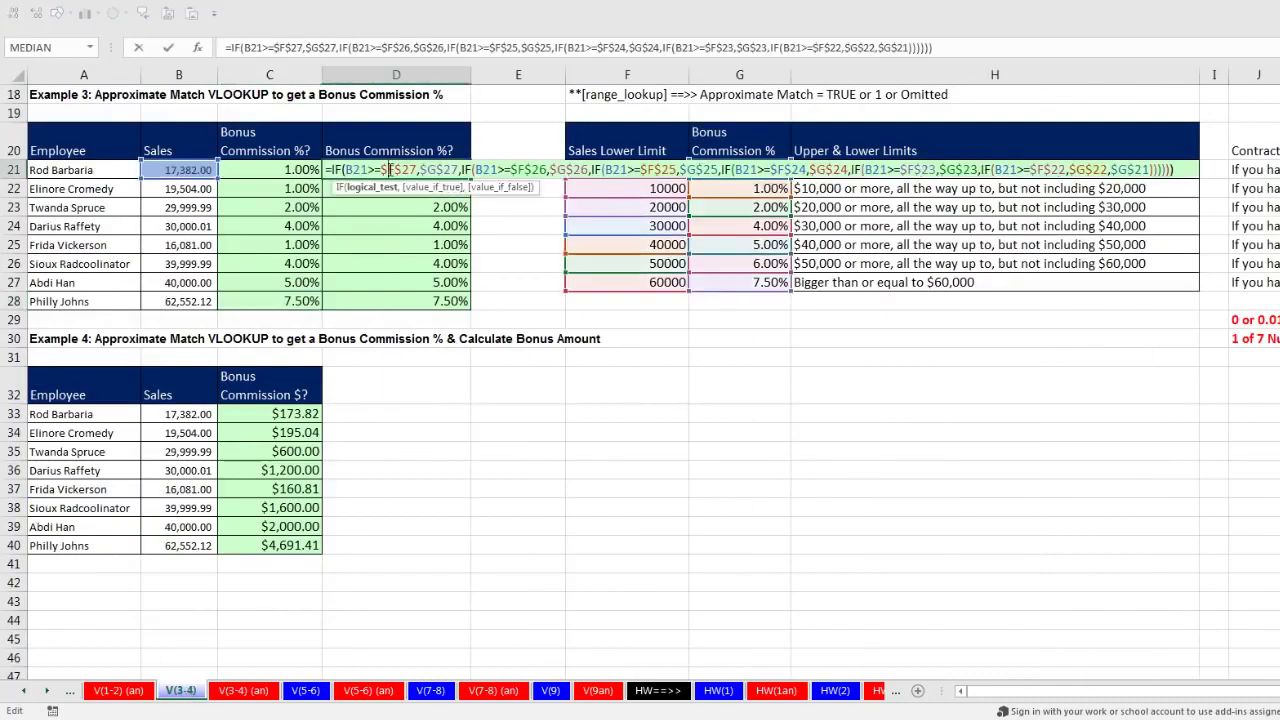
key("Escape")
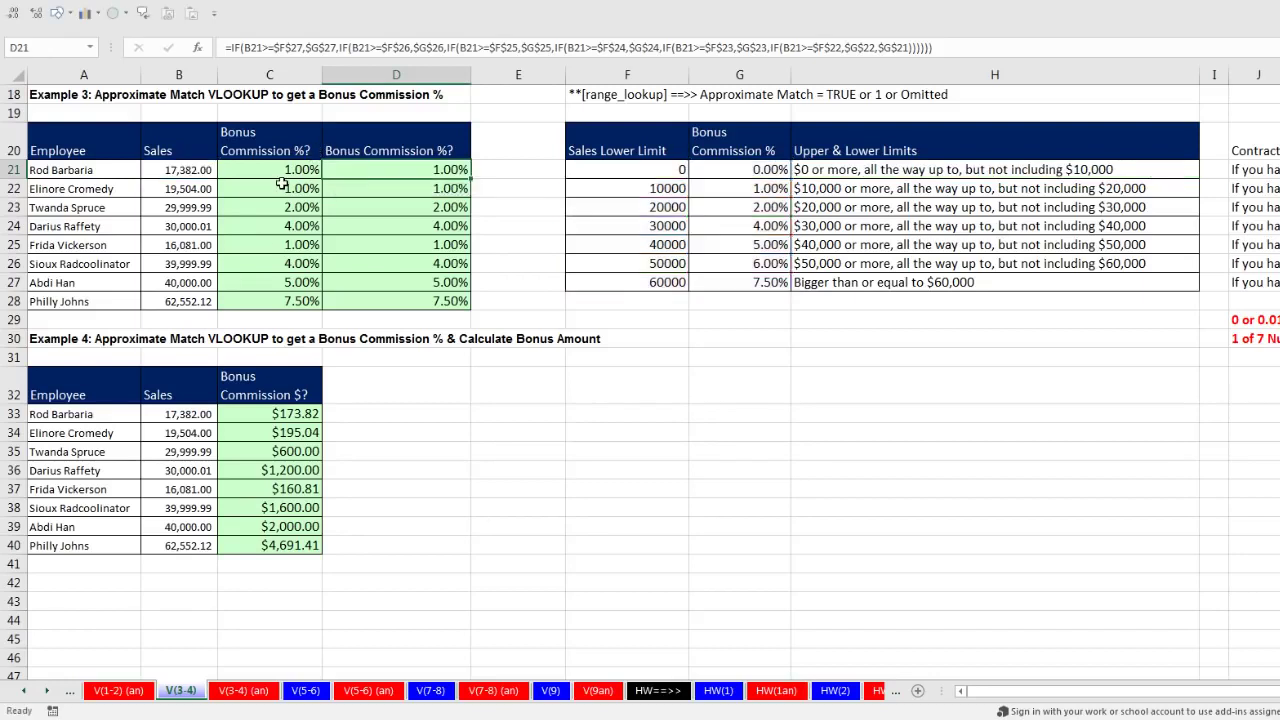
left_click(287, 416)
key("F2")
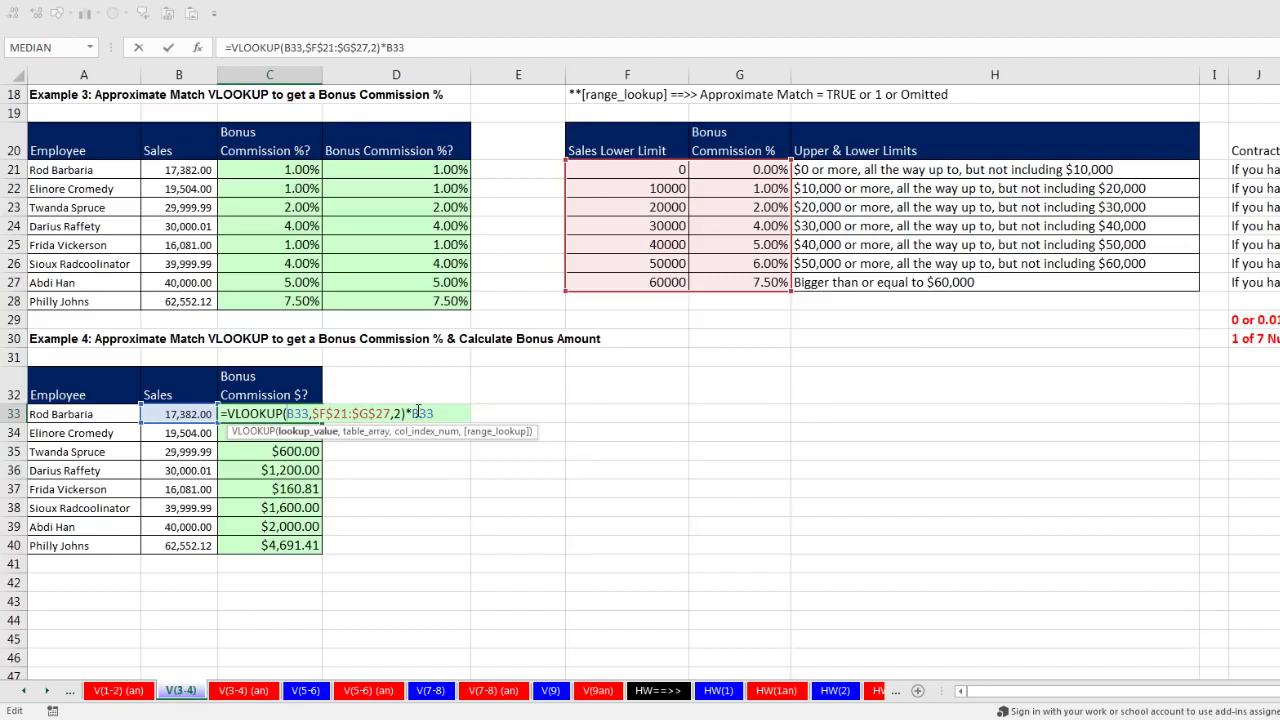
key("ctrl+Return")
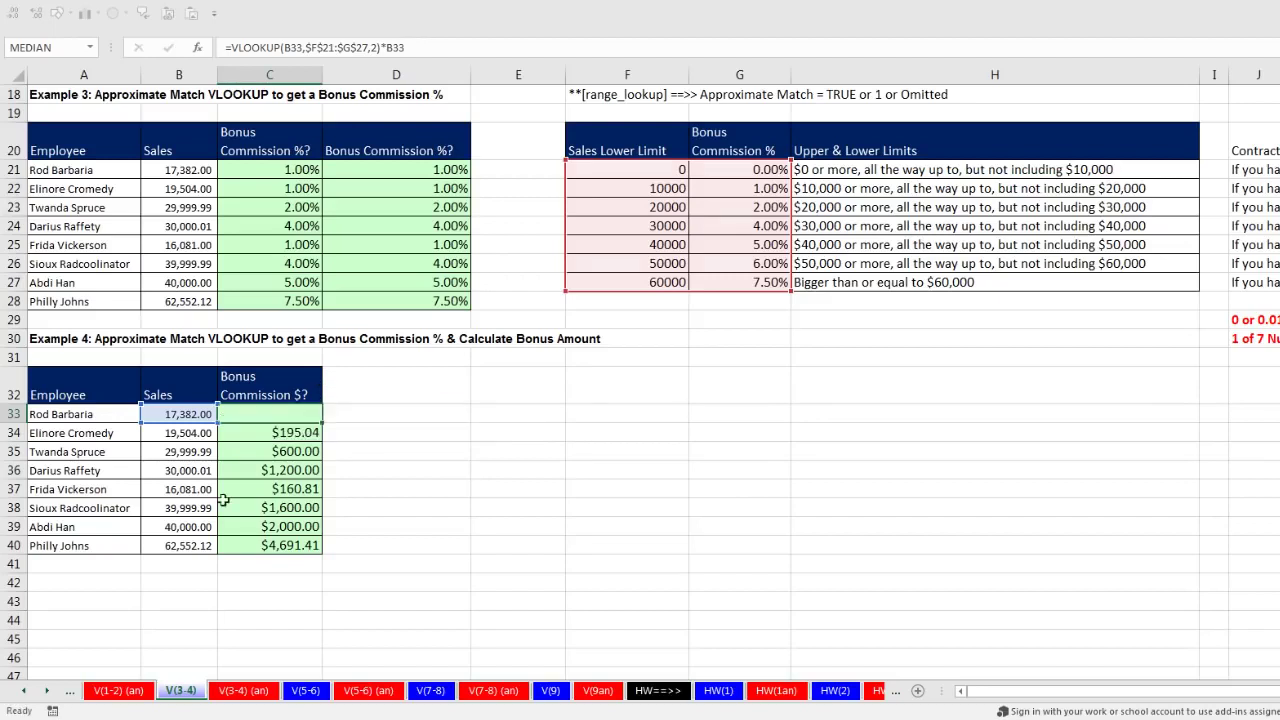
Switch to sheet V(1-2) and inspect the exact-match price VLOOKUP in F23 without changing it.
left_click(27, 693)
left_click(27, 693)
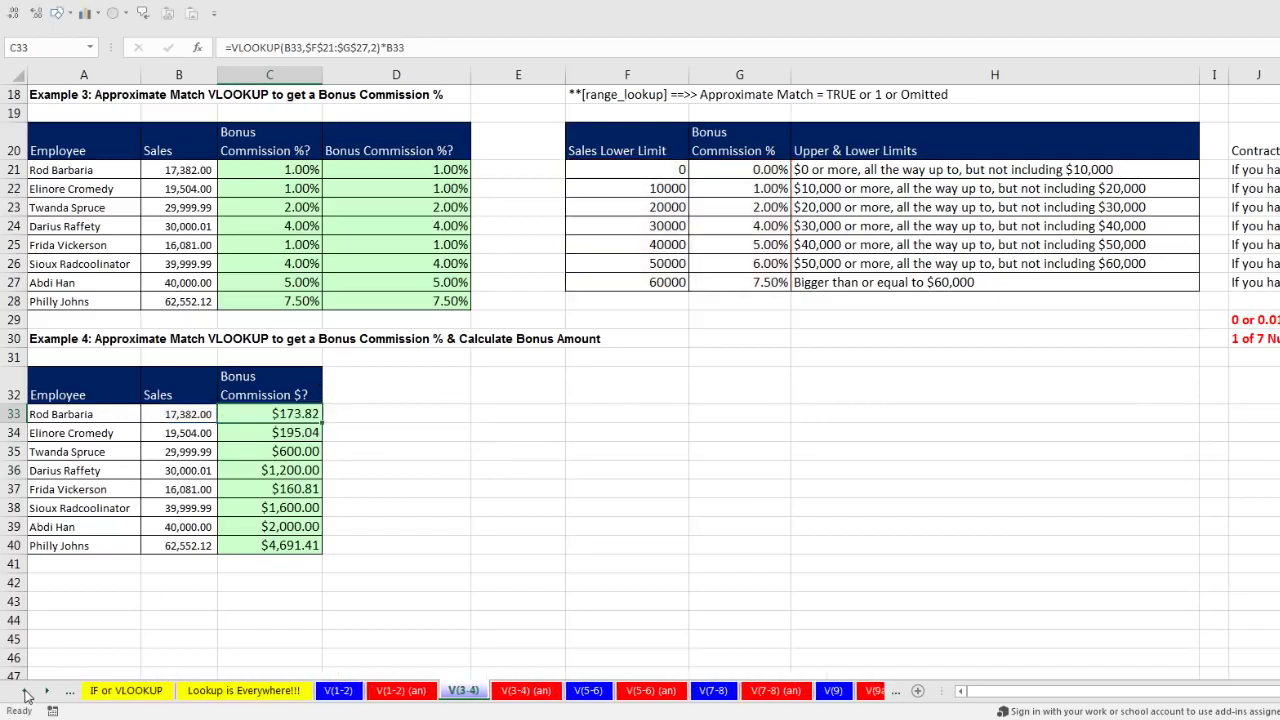
left_click(390, 690)
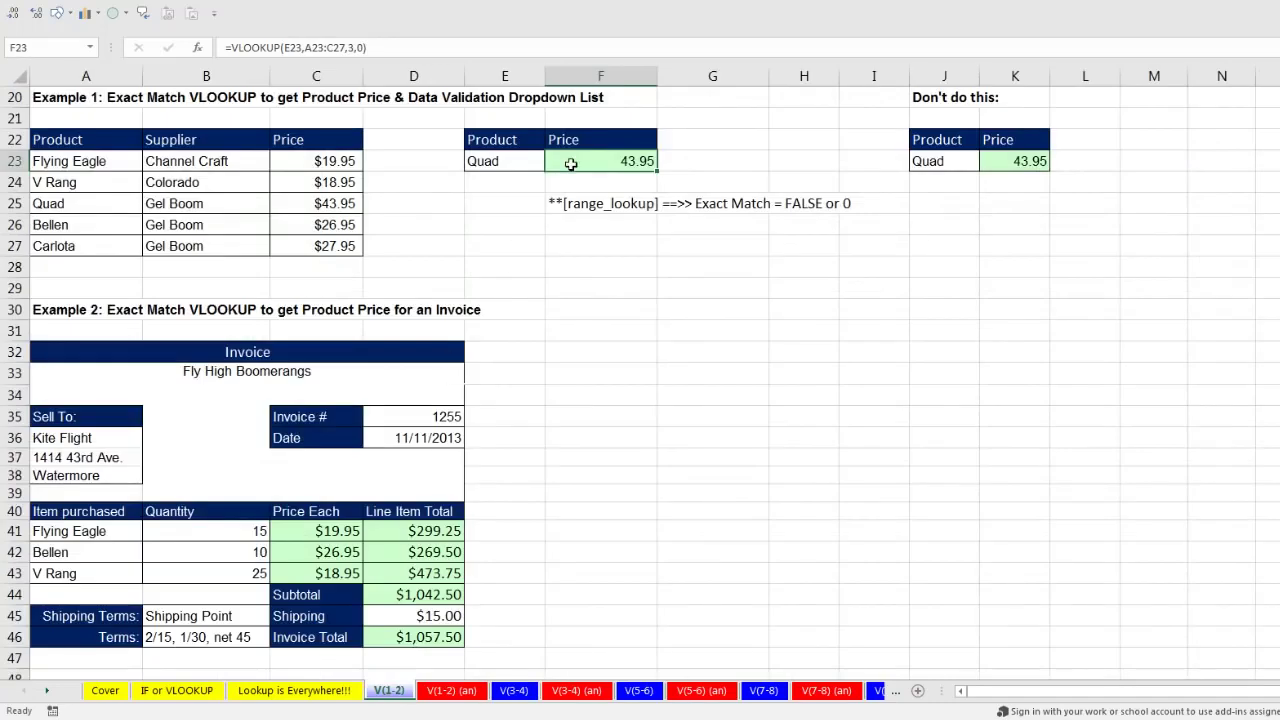
key("F2")
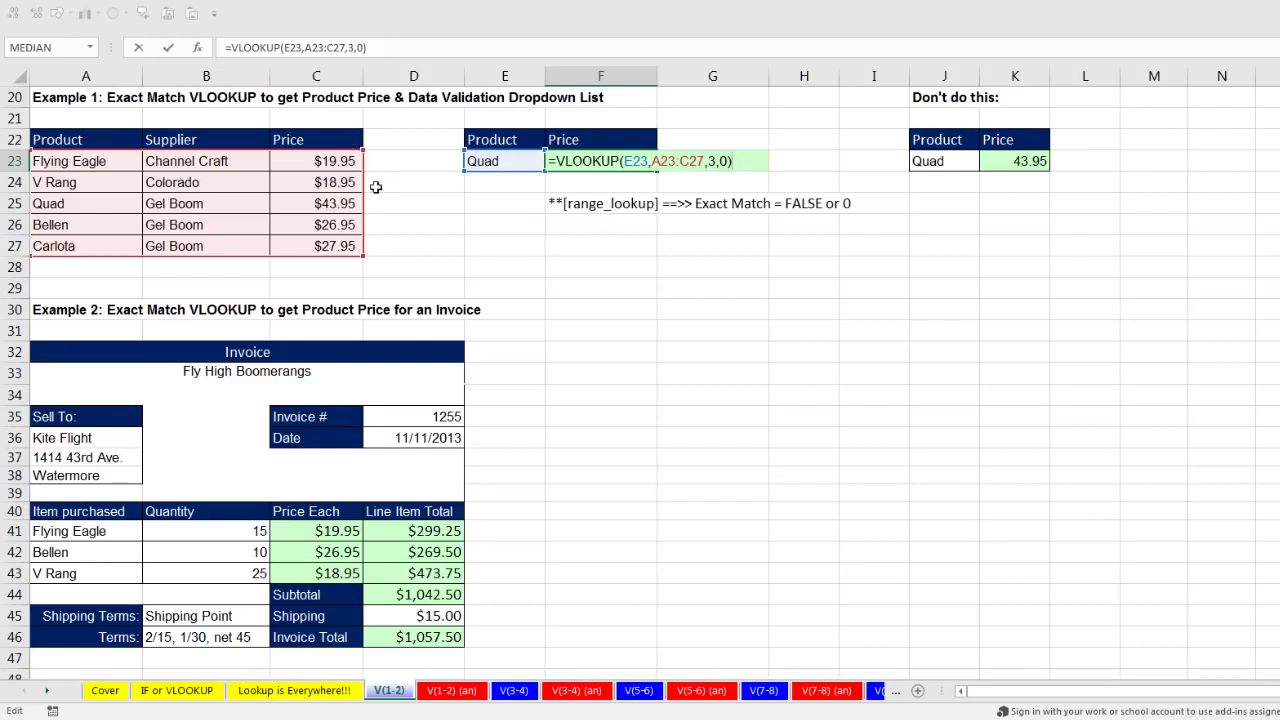
key("Escape")
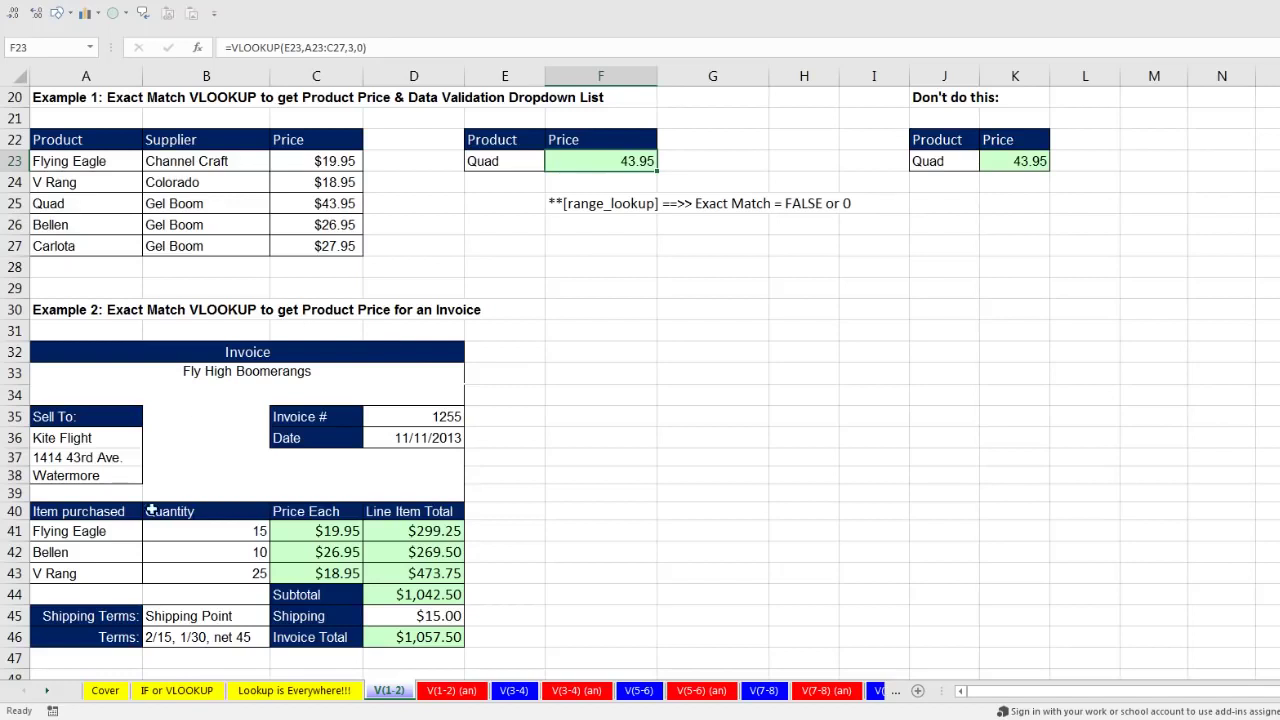
Inspect the invoice price VLOOKUP in C41 with its absolute table range, and switch to the Cover sheet.
double_click(316, 533)
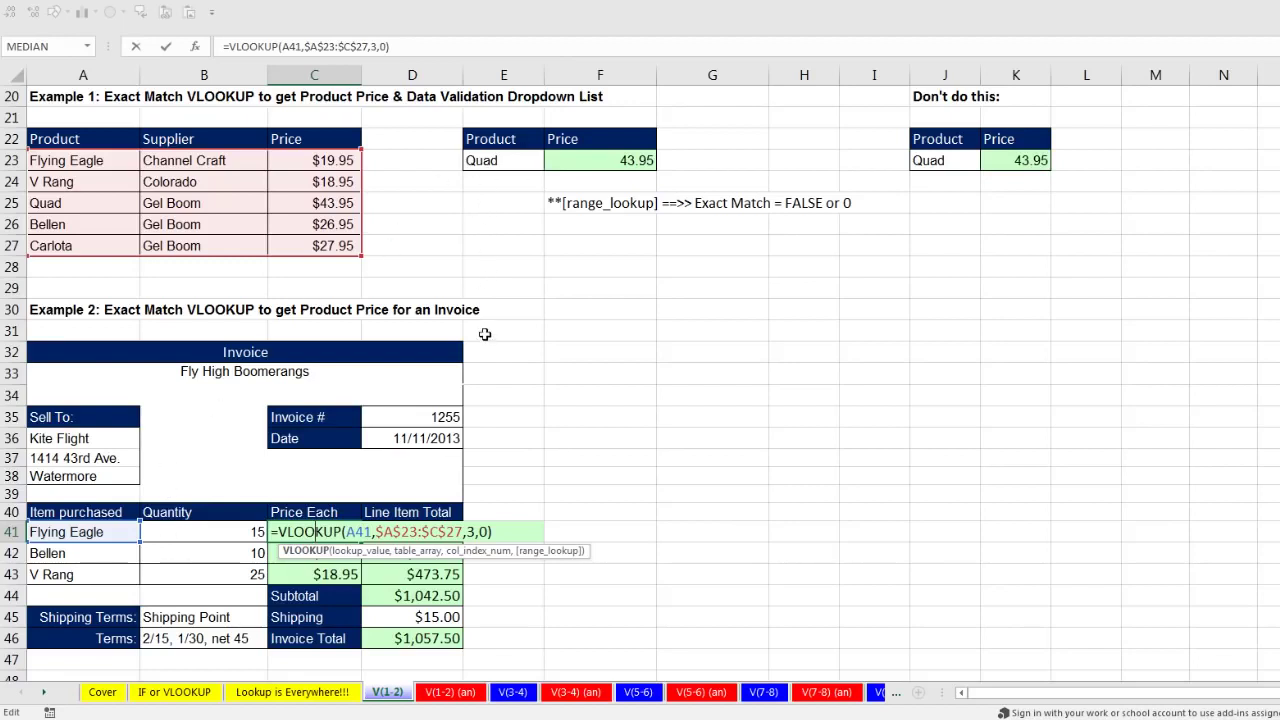
key("ctrl+Return")
left_click(104, 690)
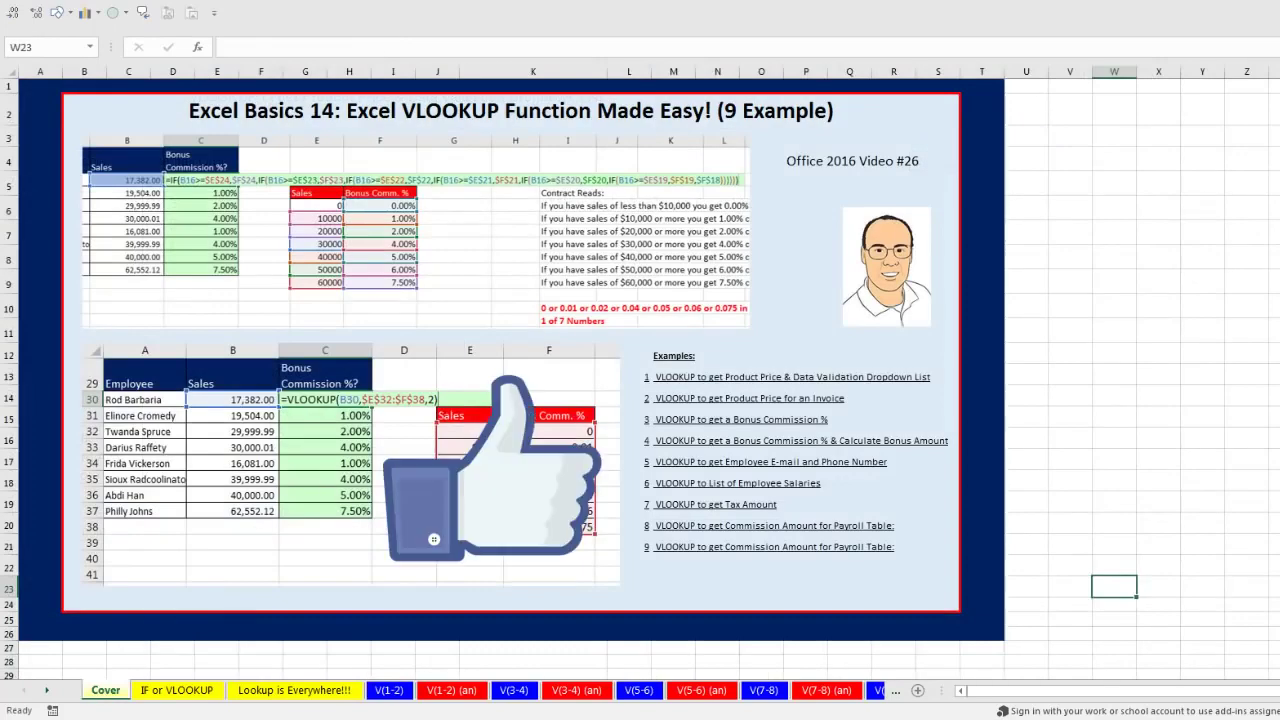